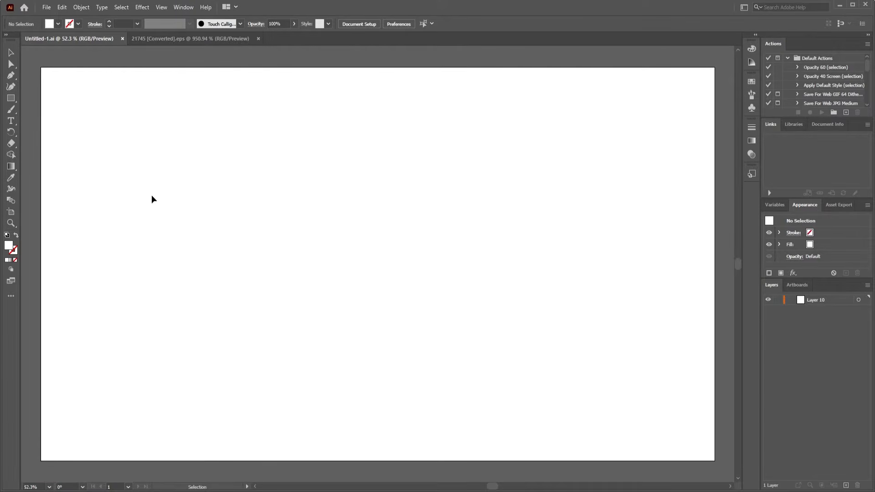
Step: Copy the pair of ridged chips from 21745 [Converted].eps and paste it into Untitled-1.ai
click(178, 38)
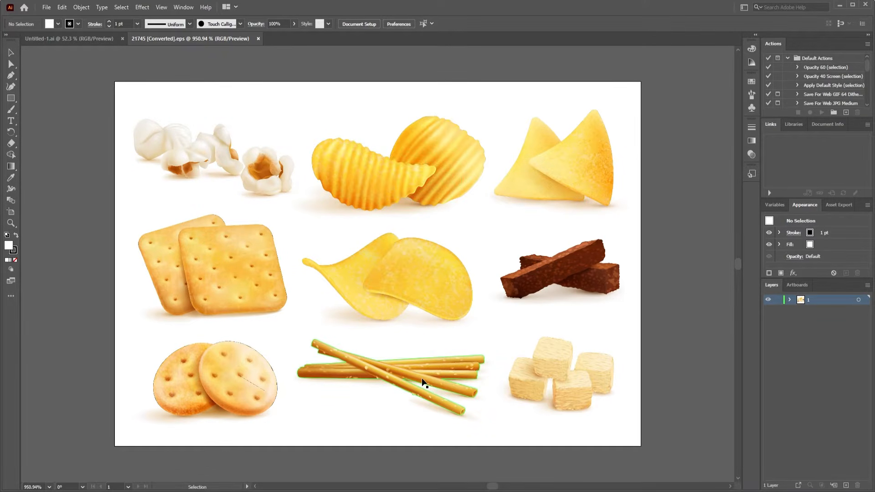
click(381, 184)
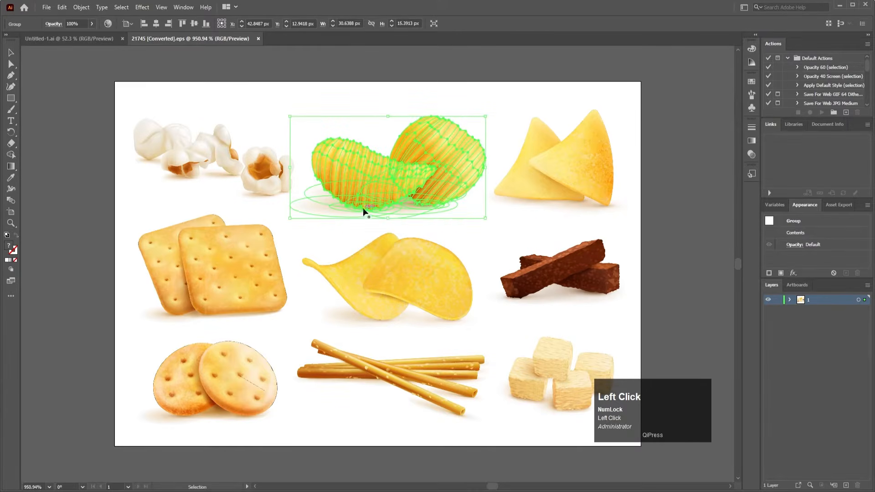
click(383, 184)
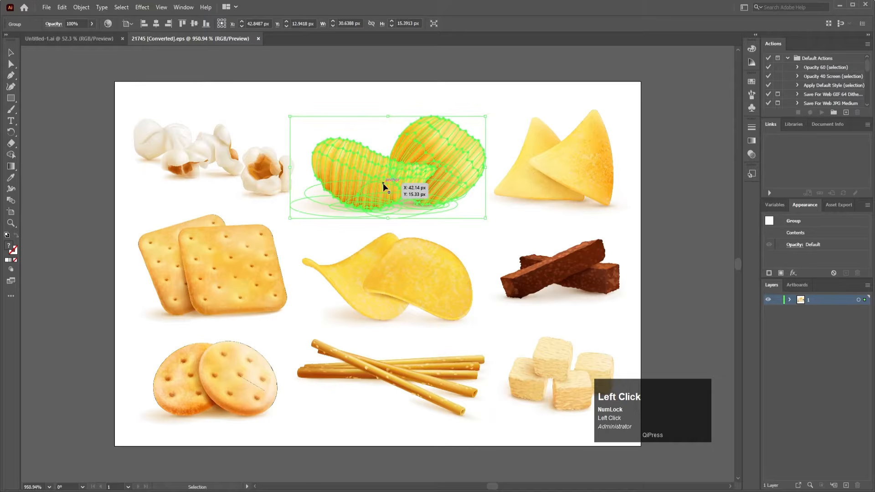
key(ctrl+c)
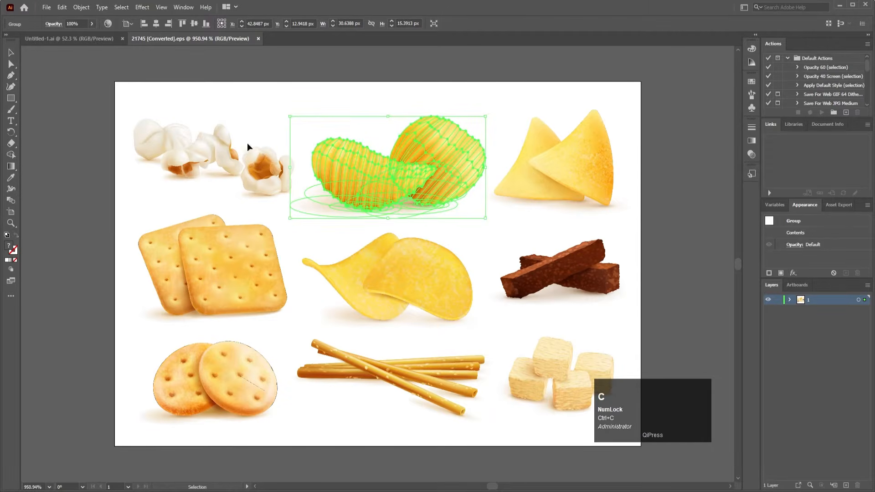
click(56, 39)
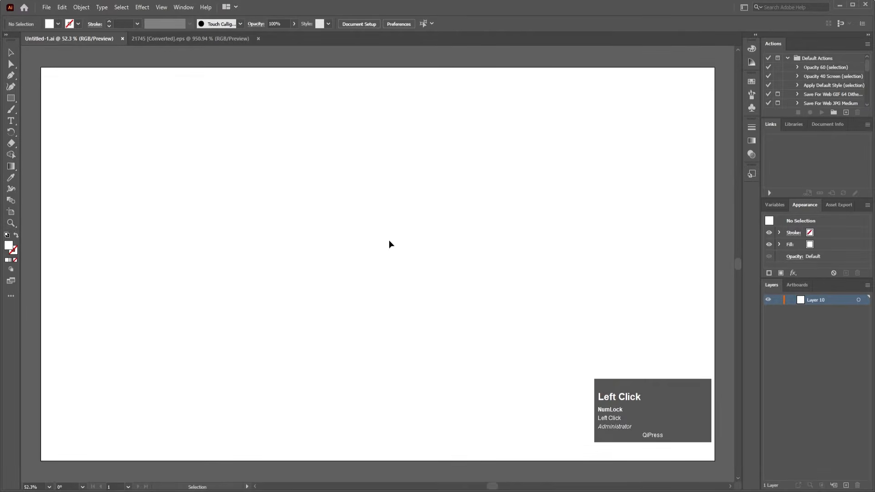
key(ctrl+v)
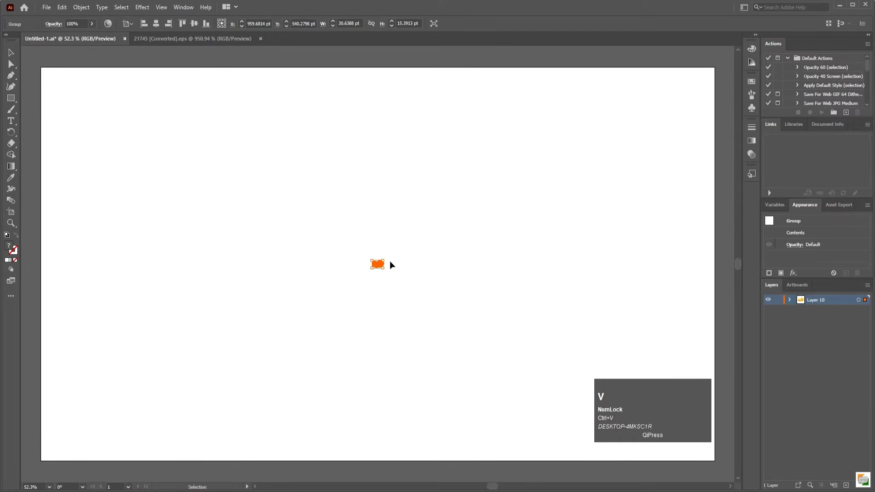
Step: Enlarge the pasted chips to about 696 pt wide and place them near the artboard's centre
drag(385, 258, 630, 96)
drag(448, 228, 319, 283)
click(347, 195)
click(346, 293)
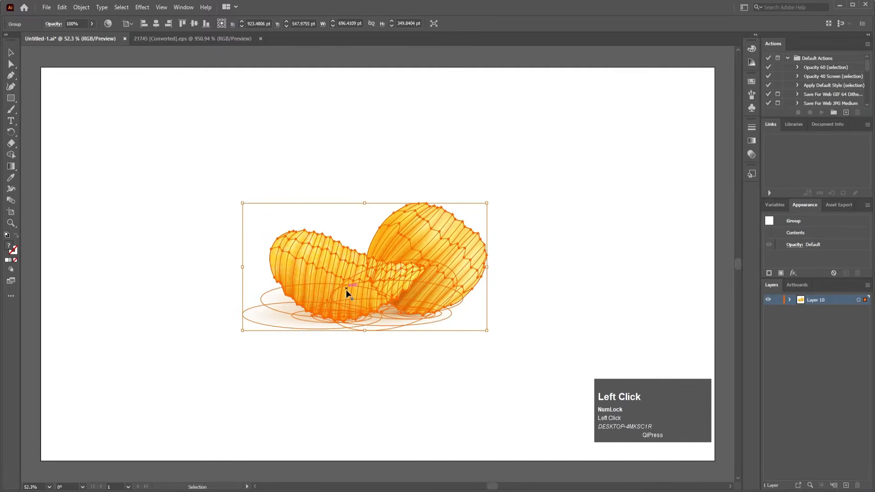
Step: Ungroup the chip pair, ungroup the curved front chip and delete the shadow beneath it
right_click(347, 293)
click(370, 368)
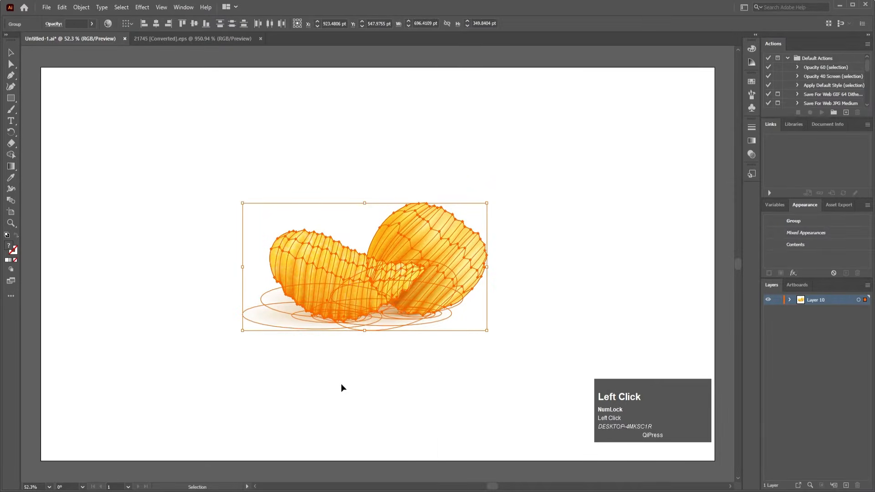
click(343, 388)
click(293, 328)
right_click(292, 328)
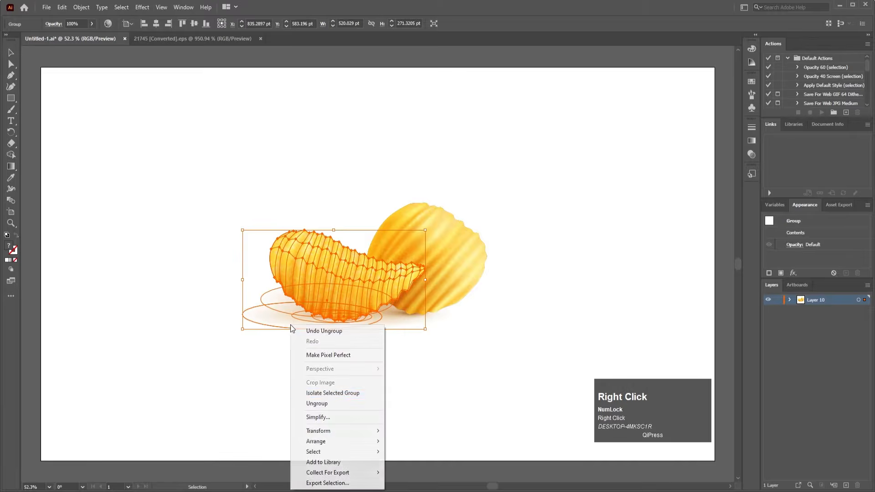
click(318, 403)
click(293, 338)
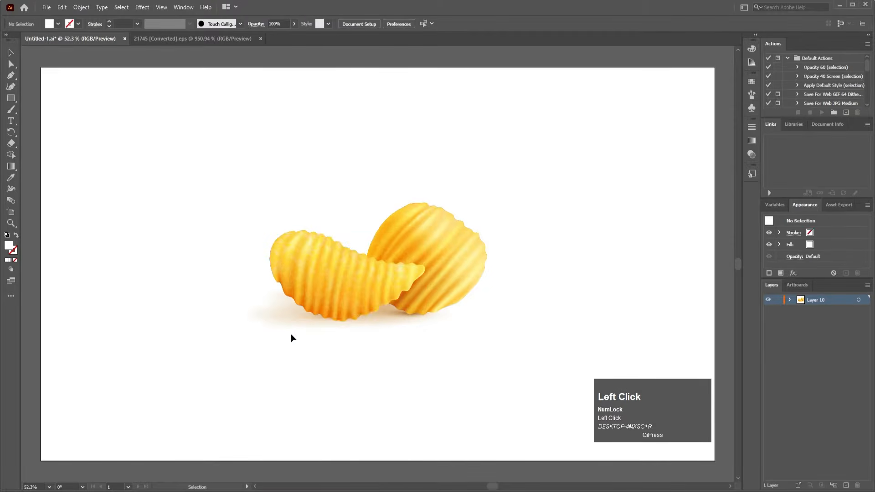
click(291, 323)
key(Delete)
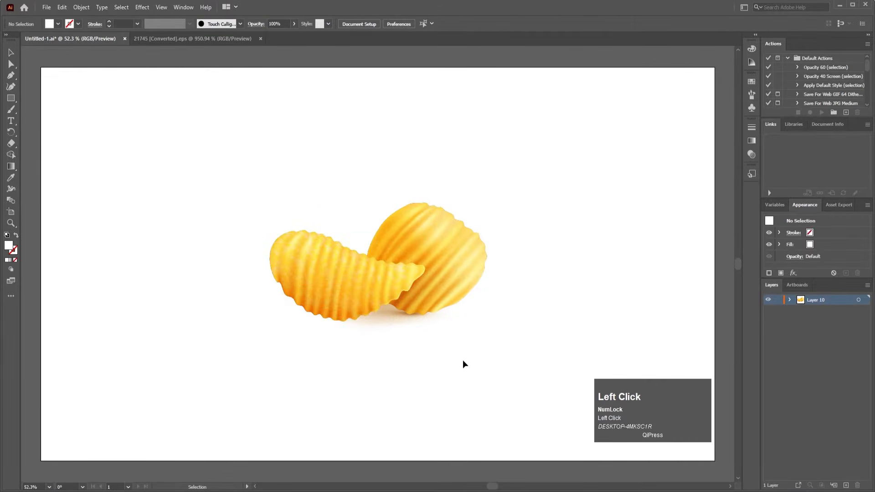
Step: Ungroup the round rear chip and delete the remaining shadow shapes beneath the chips
click(424, 306)
key(Delete)
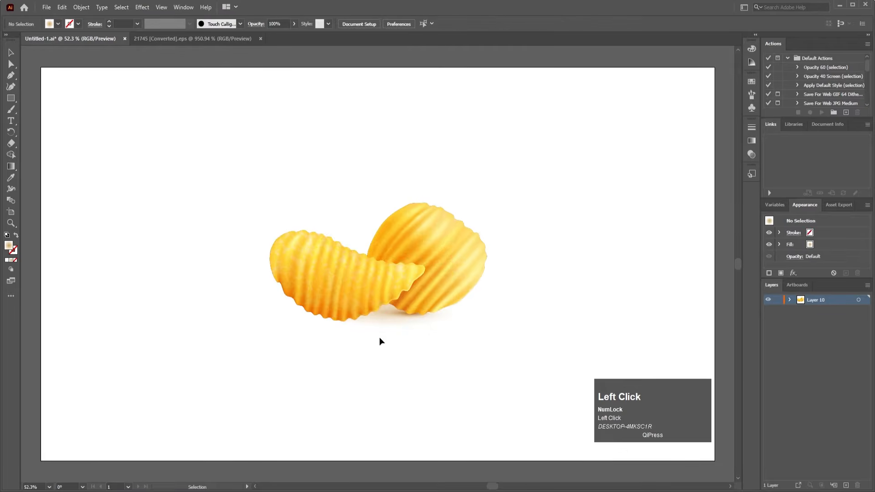
click(393, 318)
right_click(392, 316)
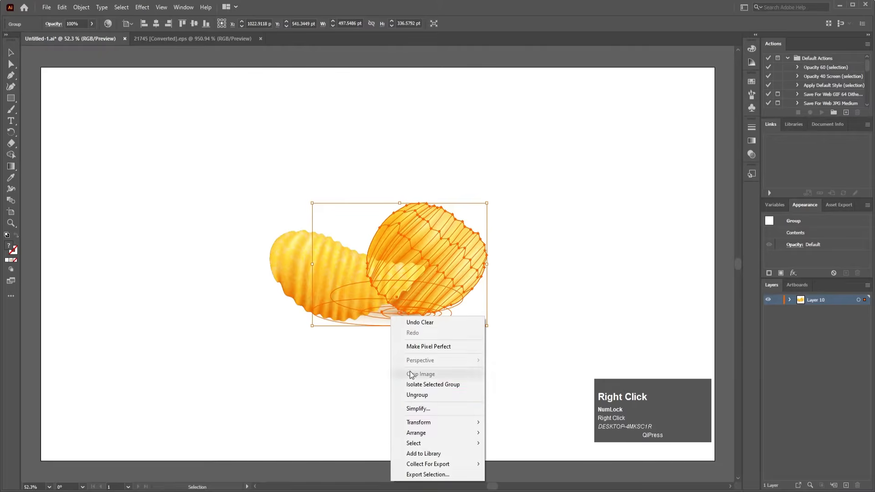
click(422, 401)
click(396, 344)
click(393, 326)
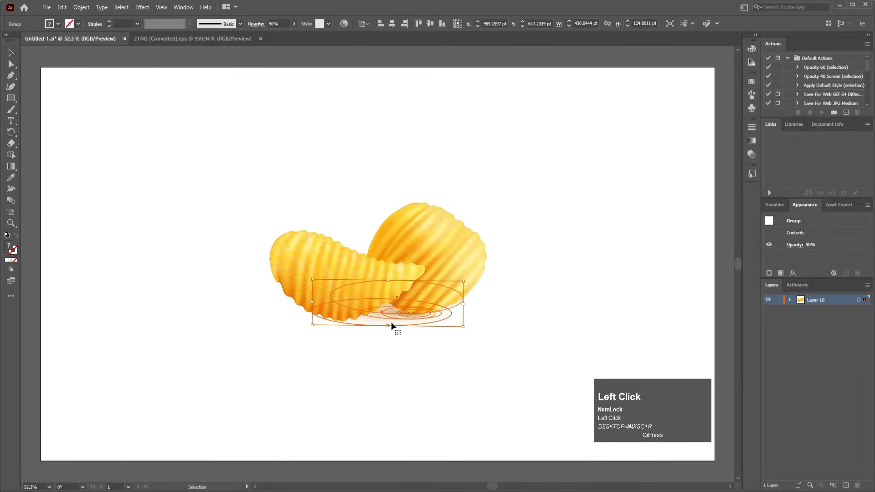
key(Delete)
Step: Separate the two chips, moving the curved one left and the round one right on the artboard
drag(351, 297, 274, 288)
click(433, 269)
drag(424, 286, 499, 297)
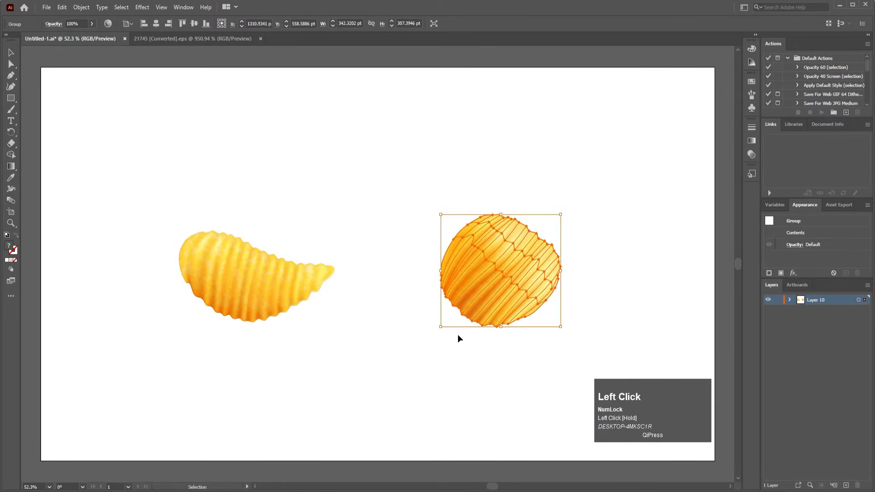
click(379, 303)
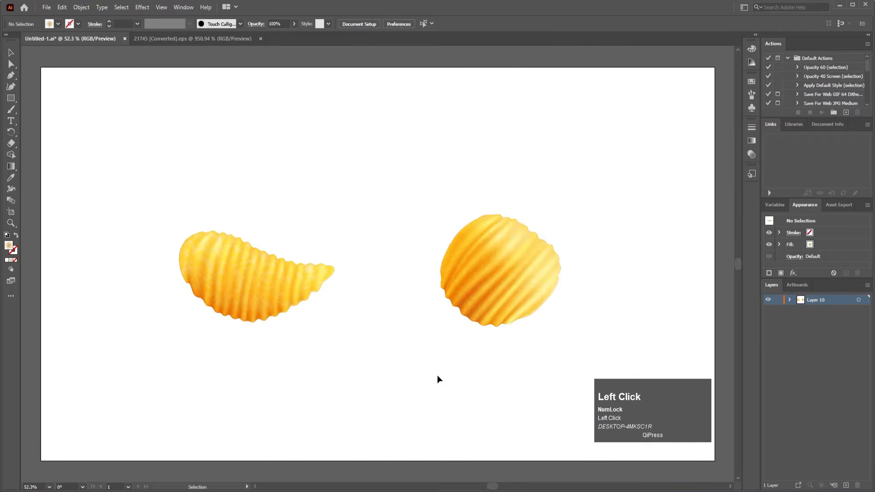
Step: Cut the round chip, paste it in place onto a new layer above Layer 10, and save the document
click(491, 272)
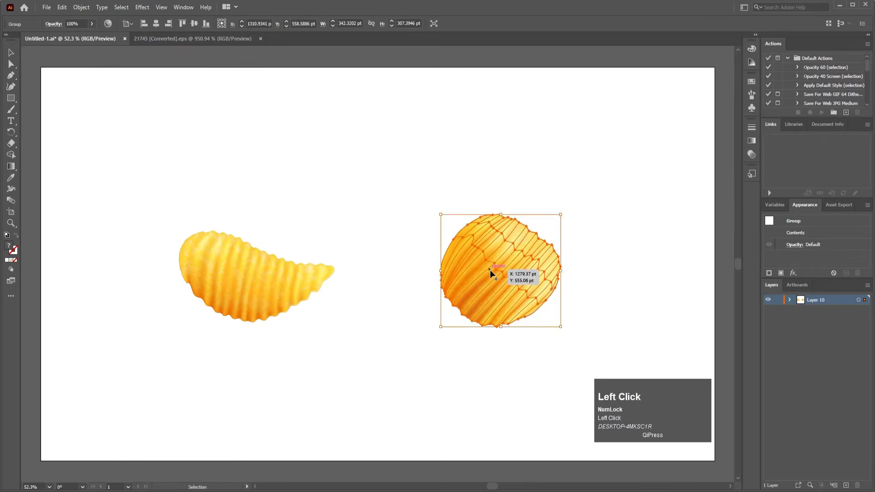
key(ctrl+x)
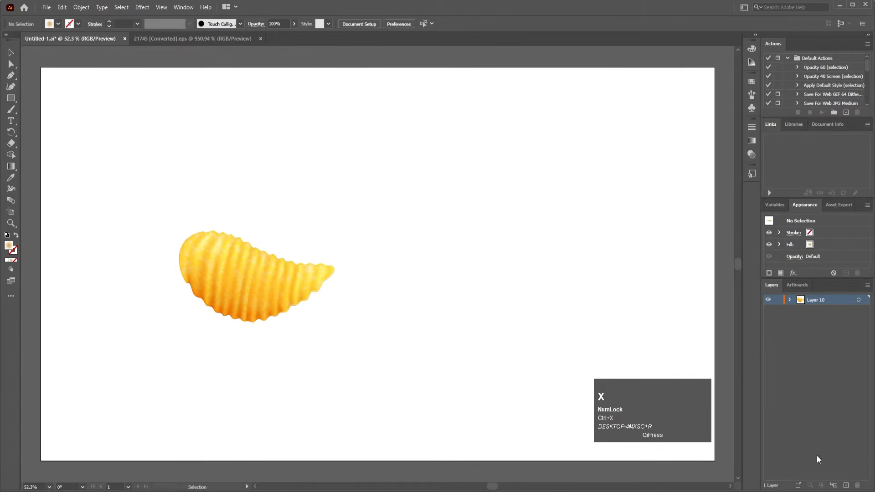
click(846, 486)
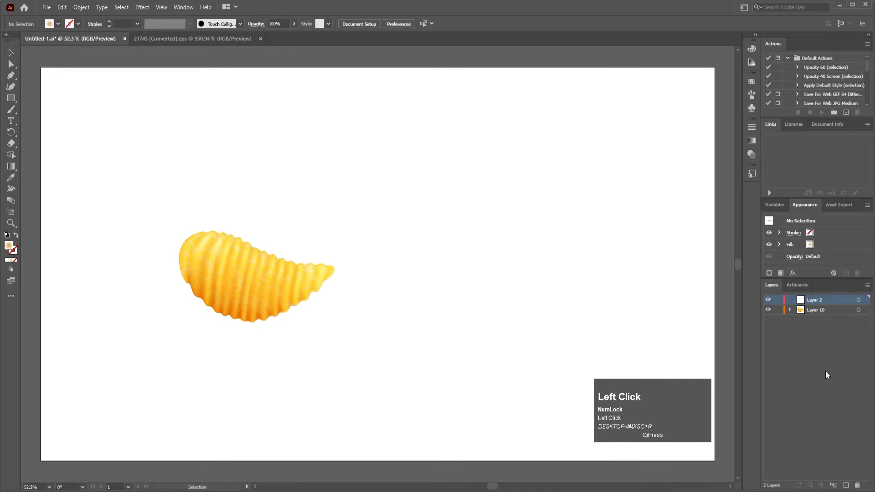
key(ctrl)
key(ctrl+shift+v)
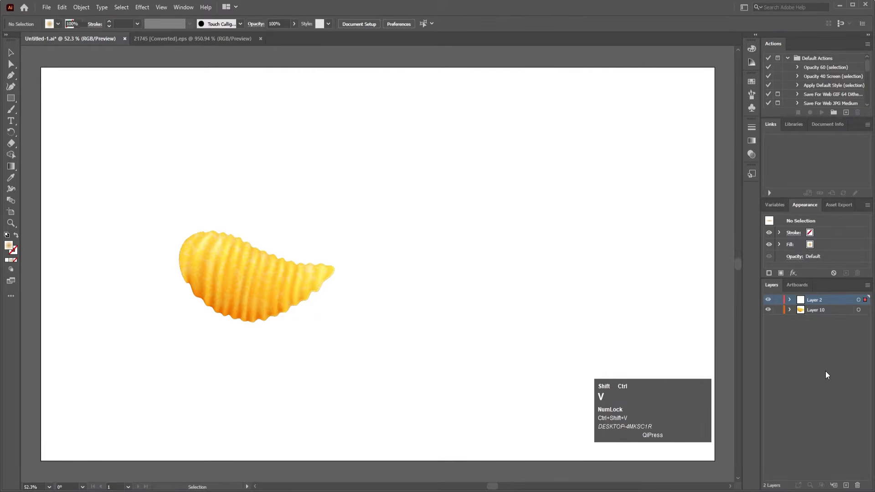
drag(499, 283, 476, 275)
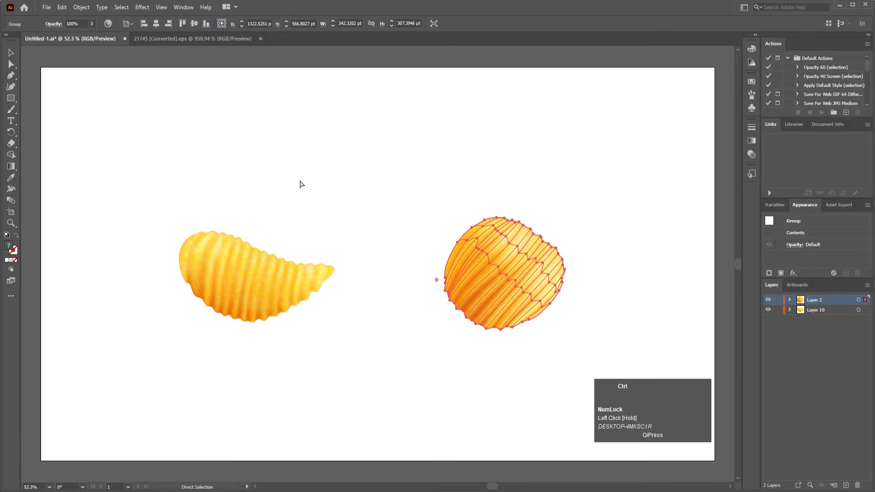
key(ctrl+s)
click(341, 186)
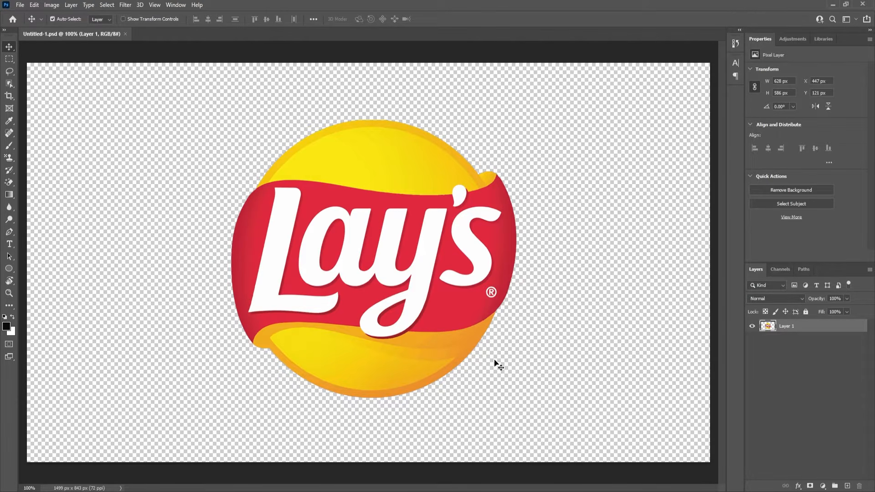
Step: Switch to After Effects and start a new composition named Main Animation
click(337, 482)
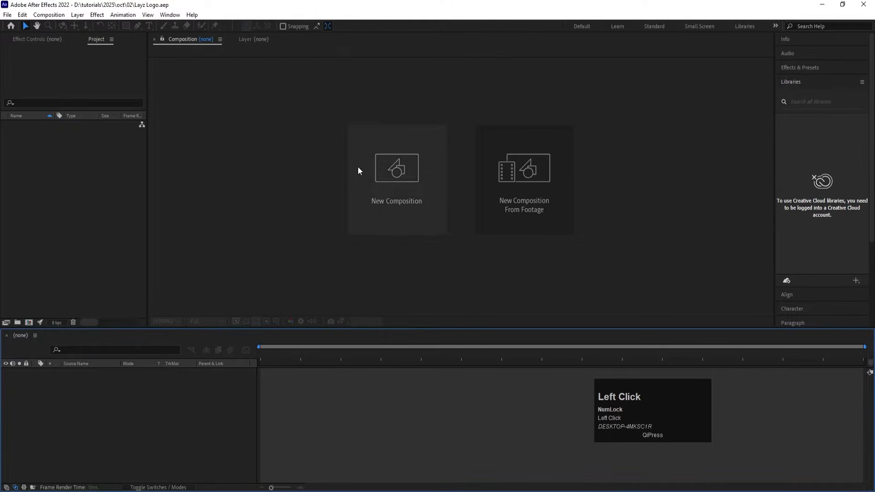
click(393, 175)
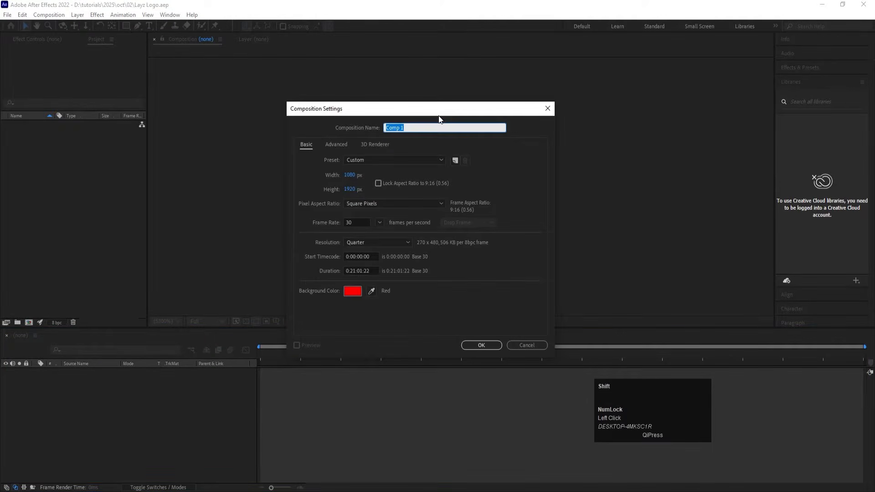
text(Main )
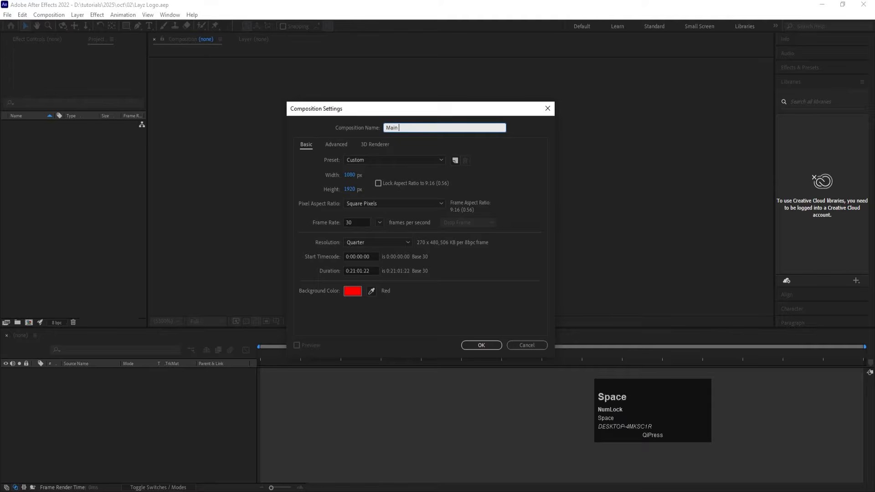
text(Animation)
Step: Set the composition size to 1920 x 1080 px and its duration to 0:01:00:00
click(350, 175)
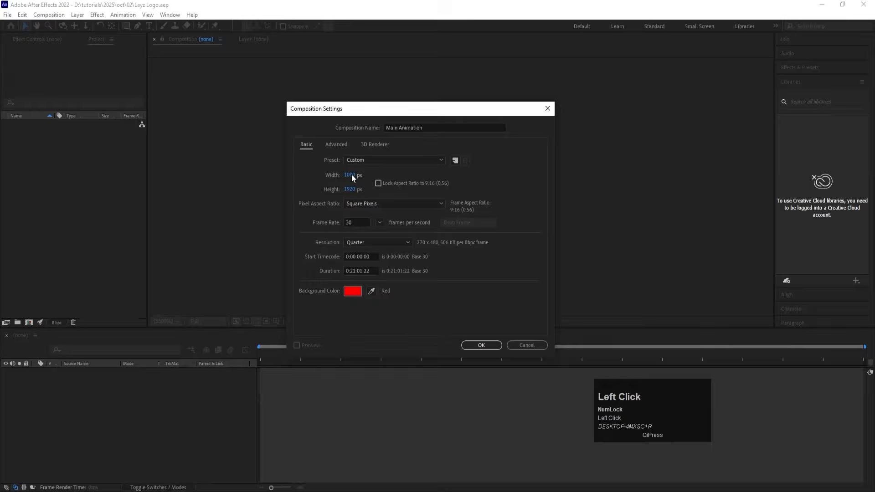
text(1920)
click(350, 194)
text(1080)
click(351, 269)
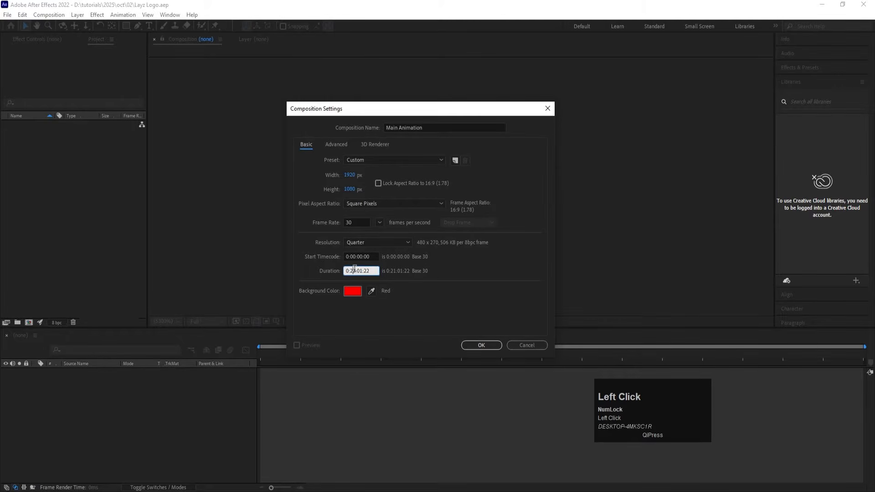
click(371, 269)
key(BackSpace)
click(398, 289)
Step: Change the composition's background colour to white and create the composition
click(356, 290)
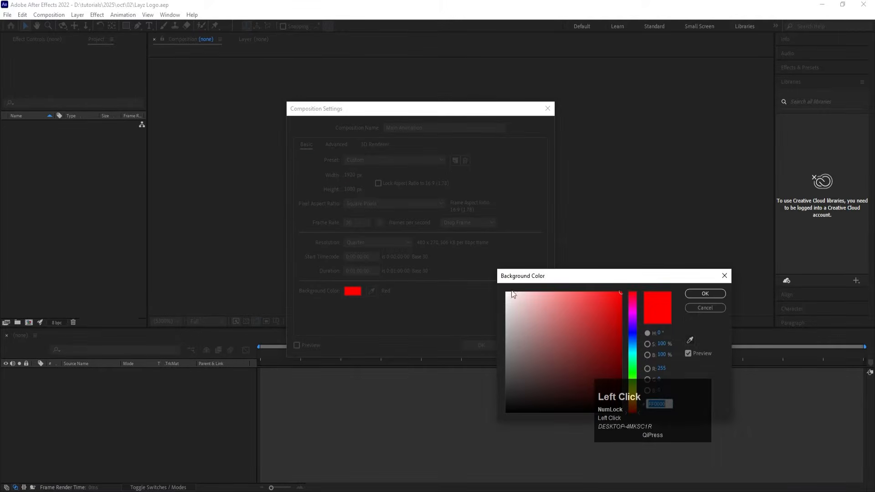
drag(508, 294, 501, 287)
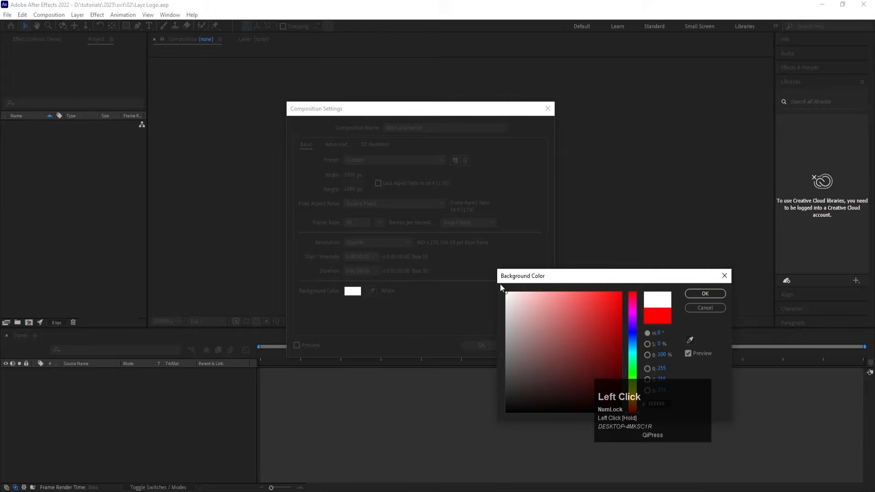
click(701, 292)
click(482, 345)
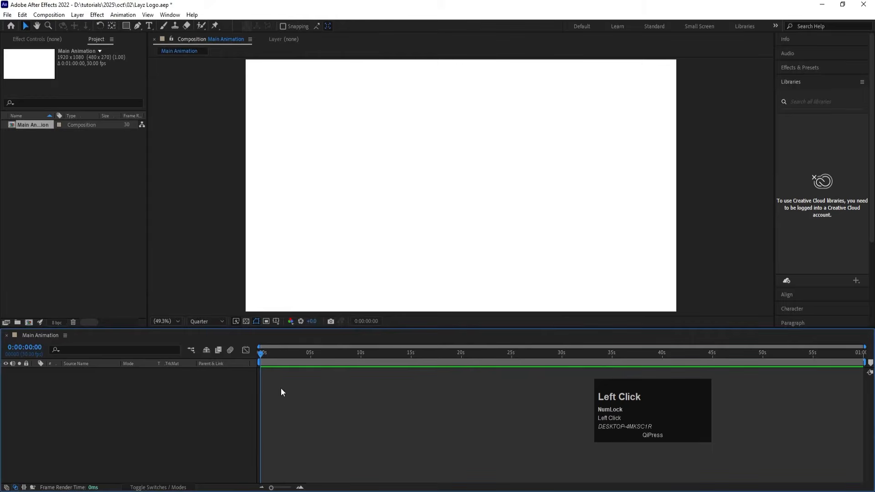
Step: Turn on the Title/Action Safe overlay and add a white 1920 x 1080 px solid named Bg
click(276, 322)
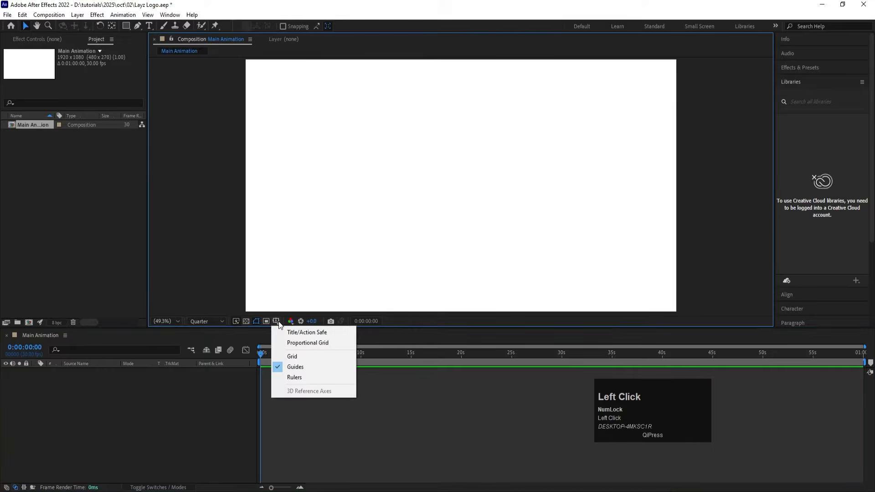
click(307, 336)
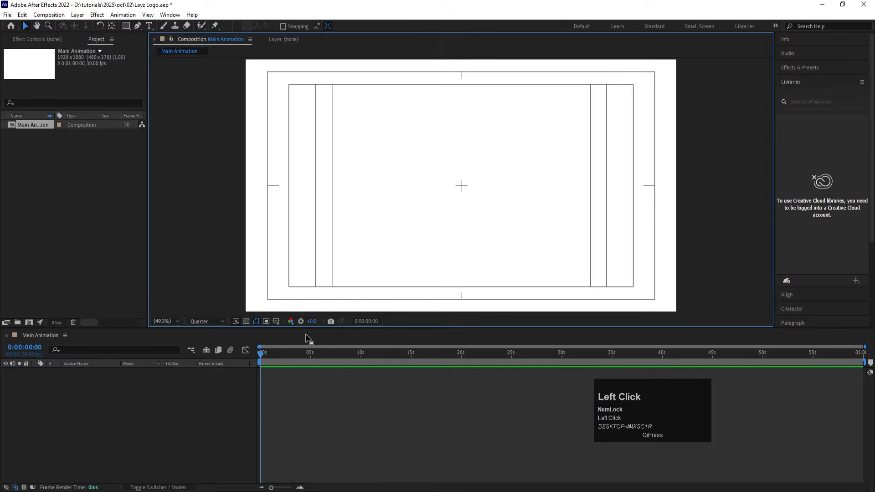
key(ctrl+y)
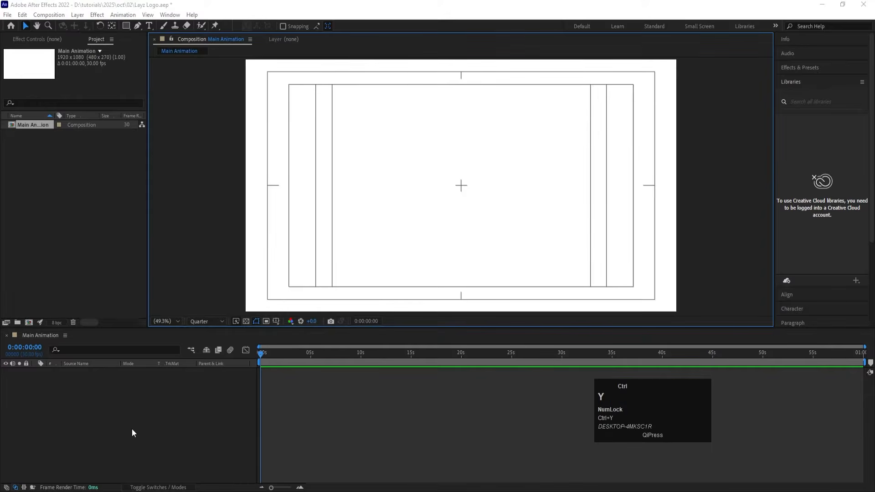
text(Bg)
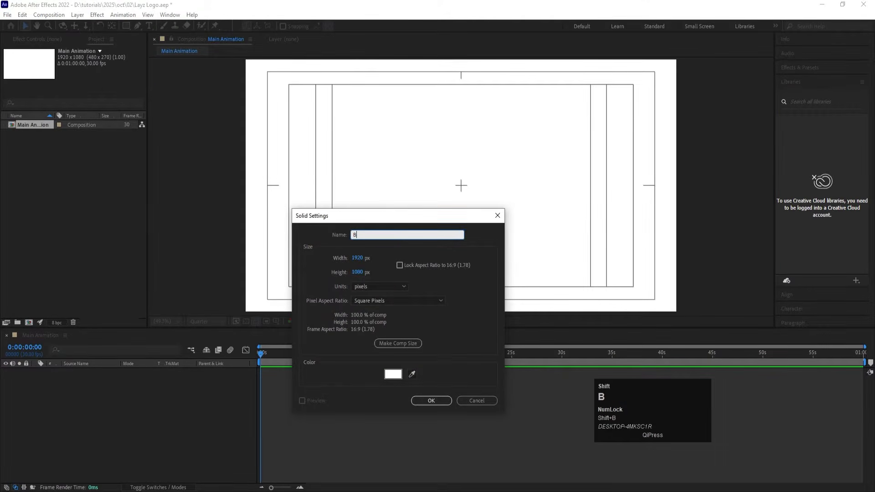
click(444, 400)
click(152, 412)
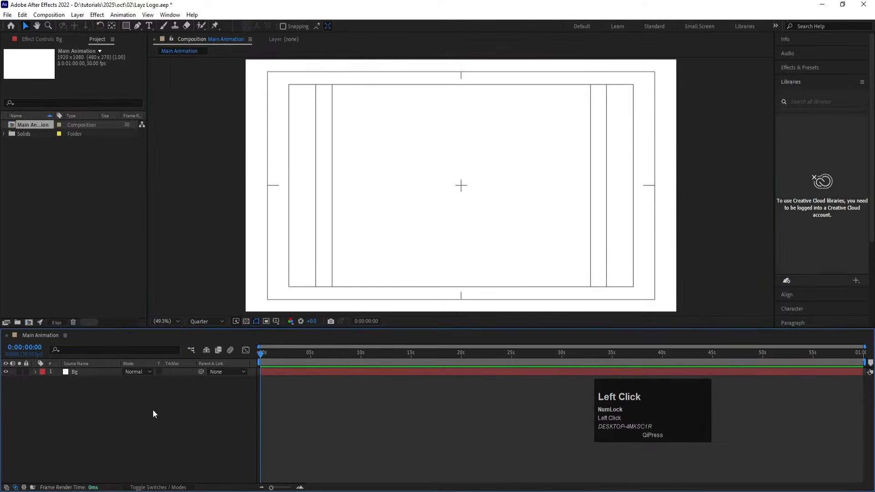
Step: Import the Logo PNG file into the project as footage
key(ctrl+i)
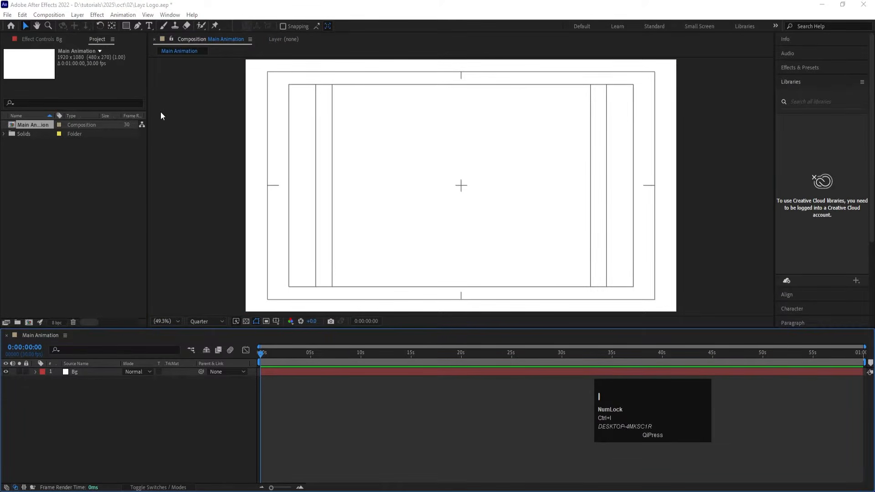
click(246, 187)
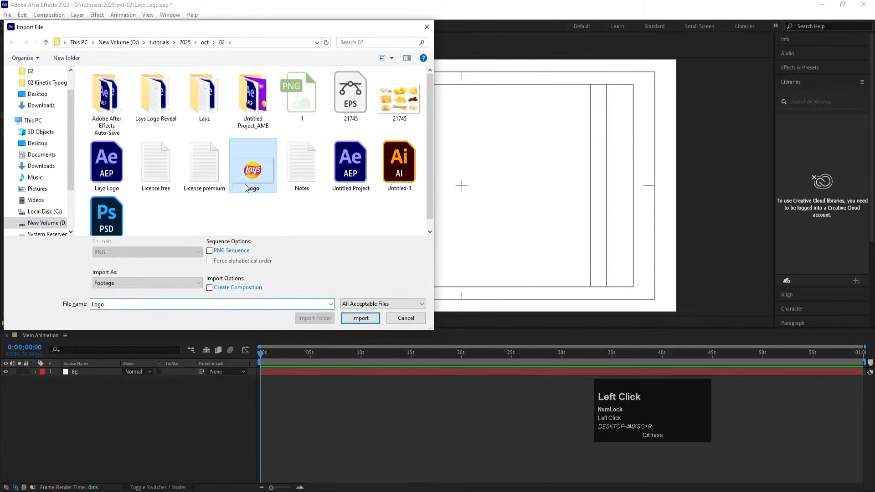
click(349, 319)
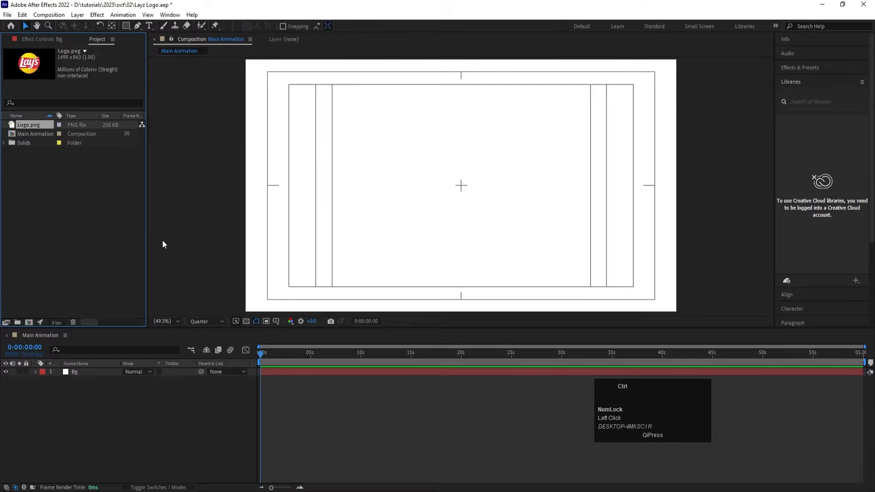
Step: Import the Illustrator file Untitled-1 as Composition - Retain Layer Sizes
key(ctrl+i)
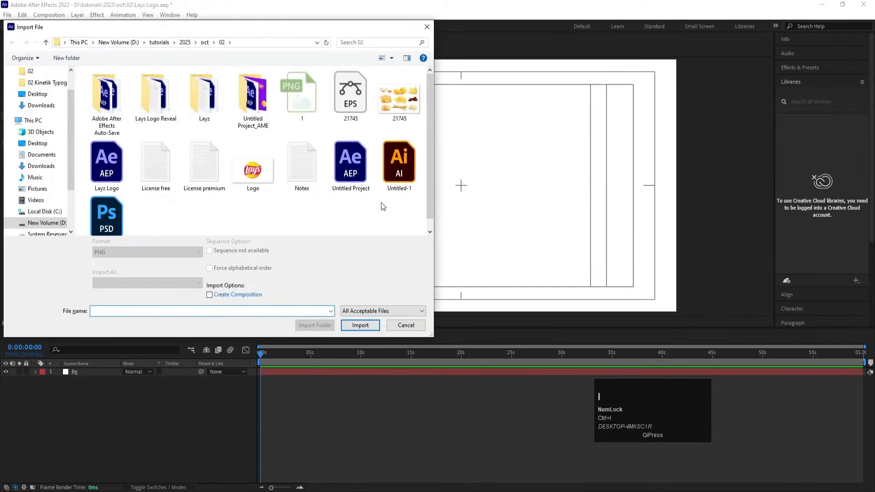
click(401, 185)
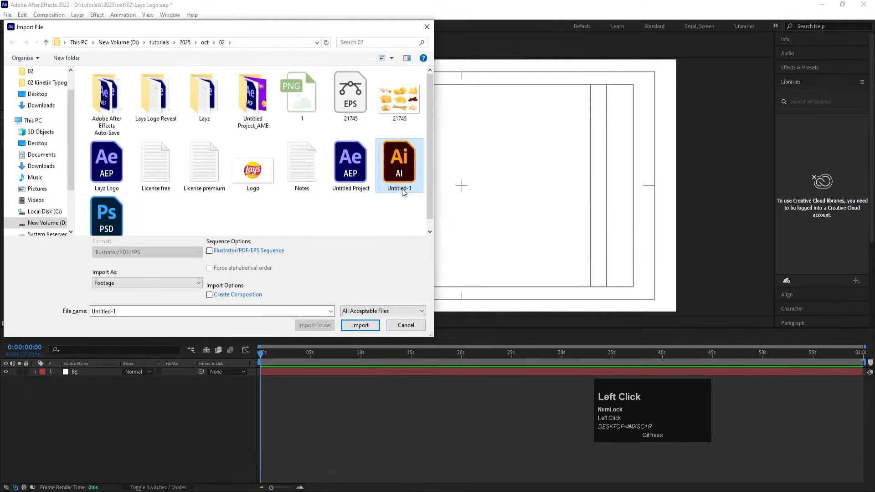
click(107, 282)
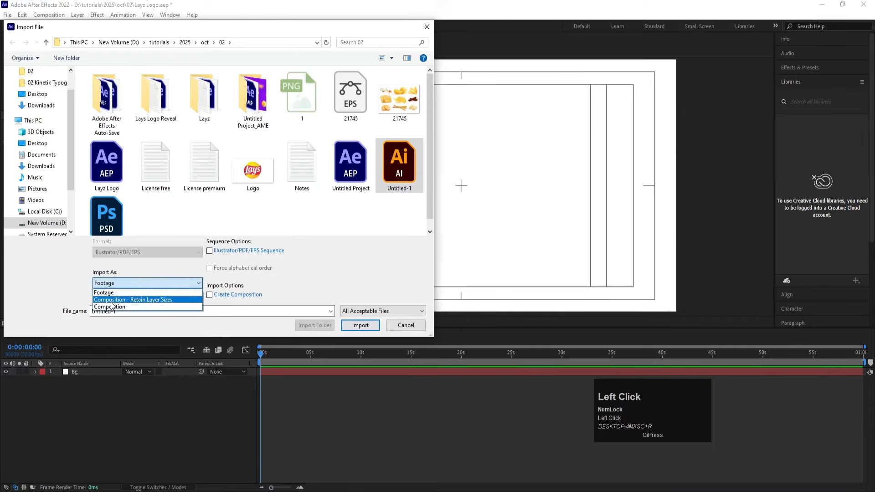
click(111, 300)
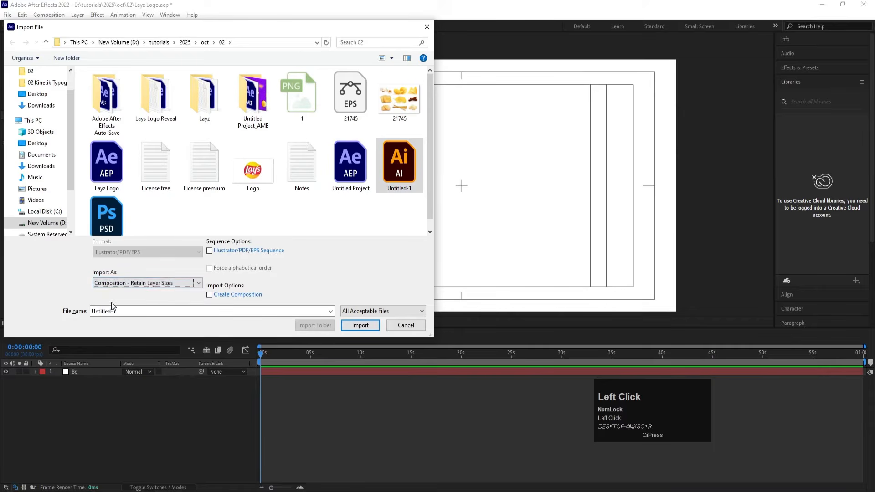
click(366, 326)
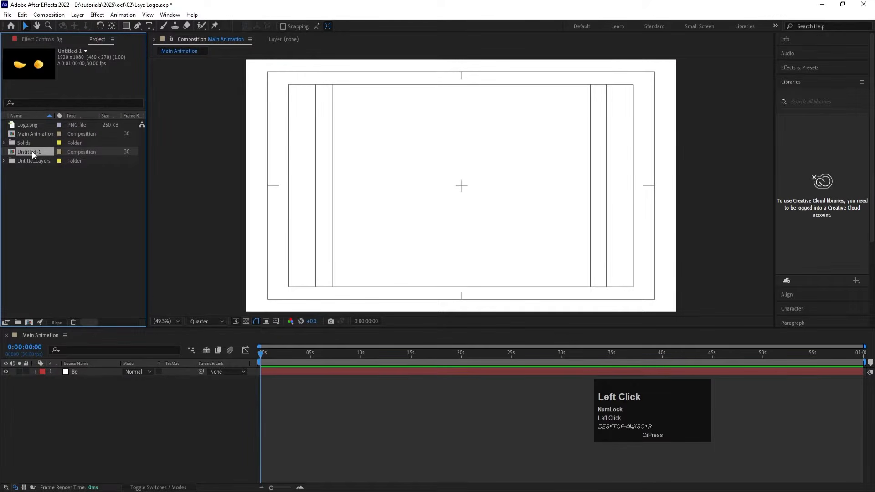
Step: Open the imported Untitled-1 composition and rename it Chips
double_click(31, 151)
click(424, 208)
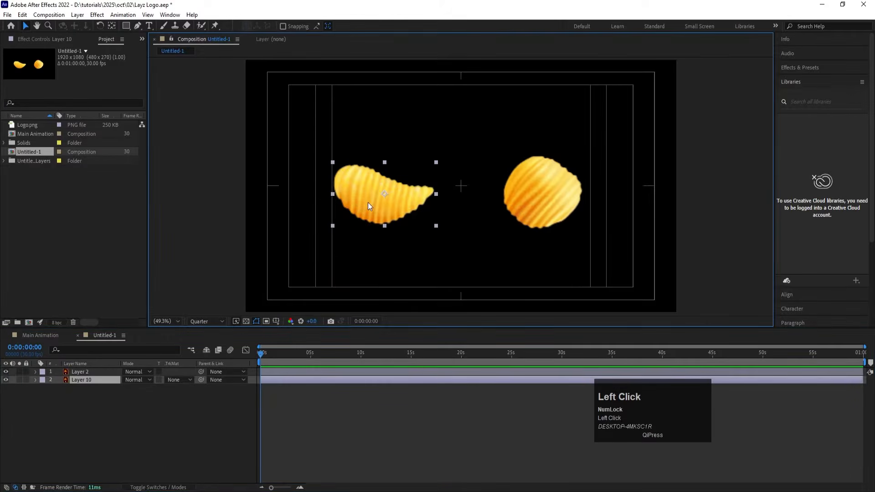
click(149, 426)
key(ctrl+k)
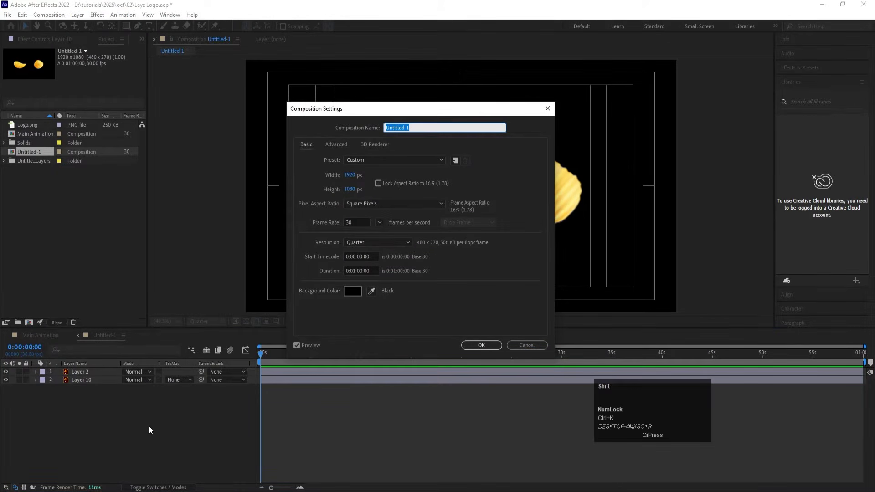
text(Chips)
key(Return)
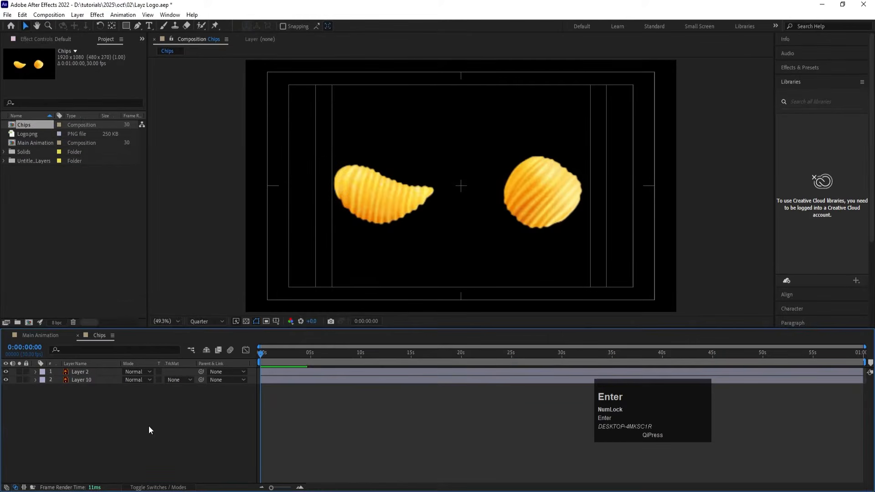
Step: Hide the round chip layer, then move the curved chip to the centre of the frame and rotate it slightly clockwise
click(129, 410)
click(401, 213)
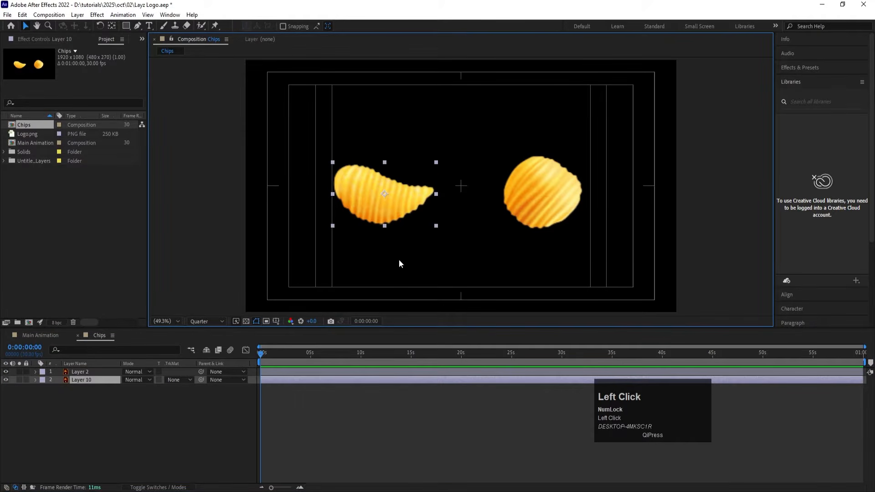
click(534, 208)
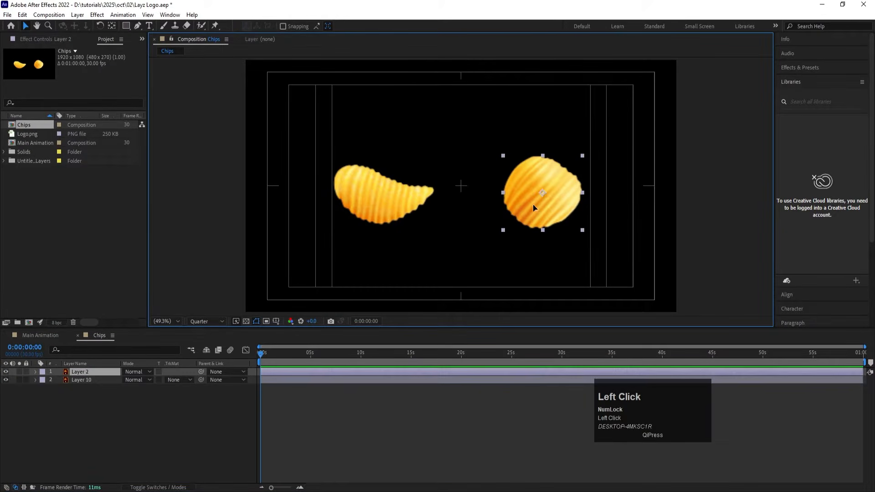
click(6, 372)
click(419, 188)
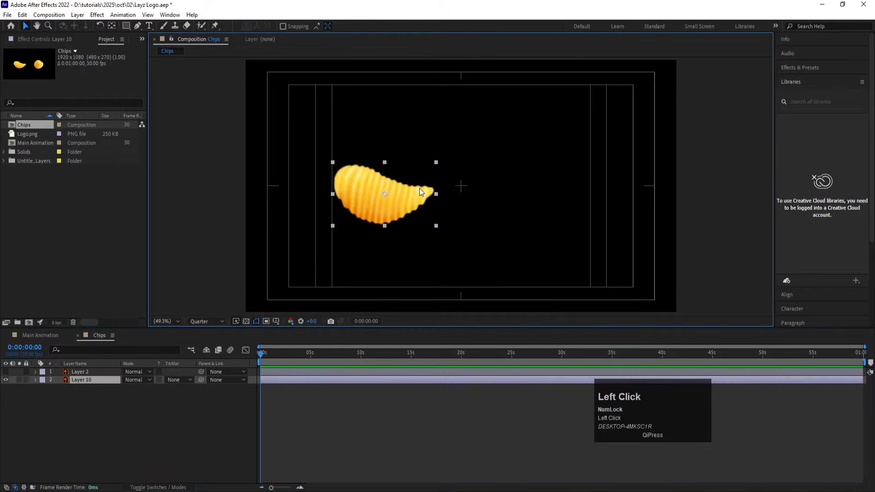
drag(411, 201, 497, 199)
key(w)
click(58, 403)
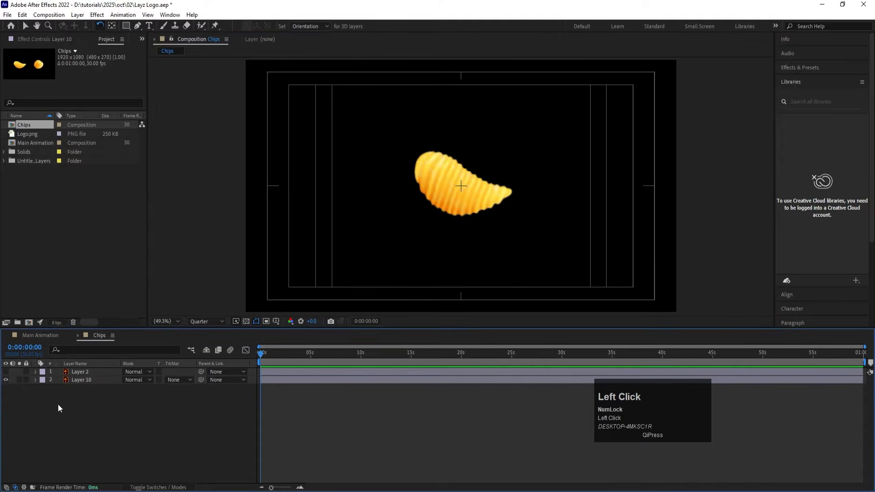
Step: Duplicate the centred curved chip into the lower-left area, tilt the copy counter-clockwise and scale it to 72%
click(88, 382)
key(ctrl+d)
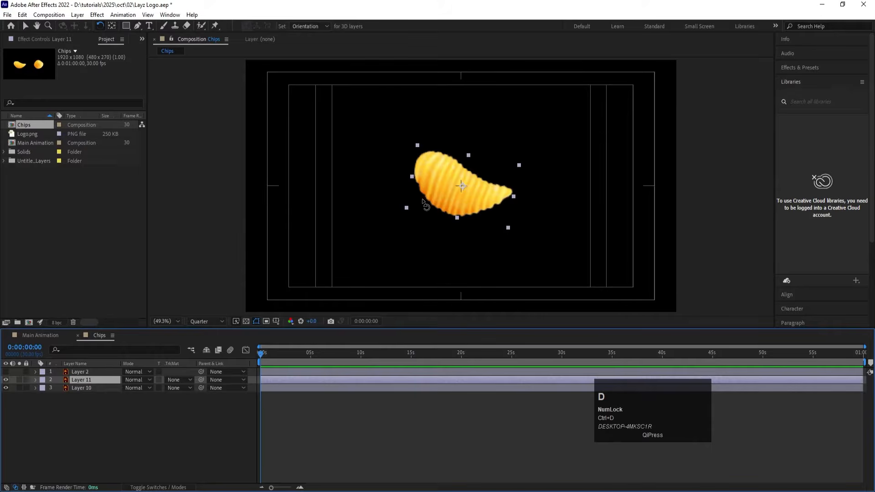
key(v)
drag(433, 198, 306, 272)
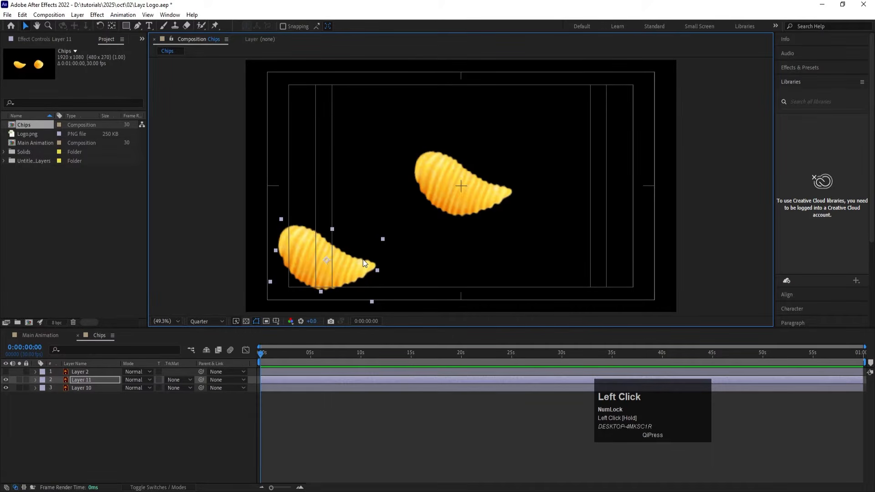
key(w)
drag(364, 263, 363, 240)
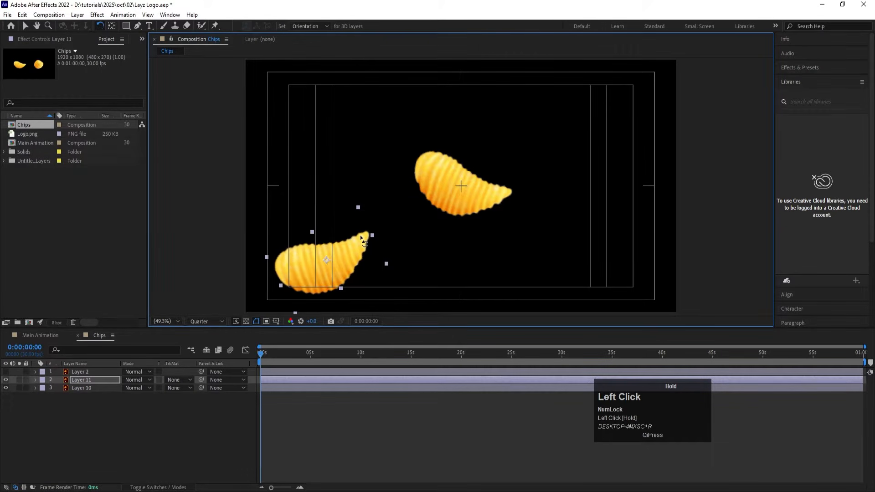
key(s)
drag(136, 388, 123, 388)
key(v)
click(327, 282)
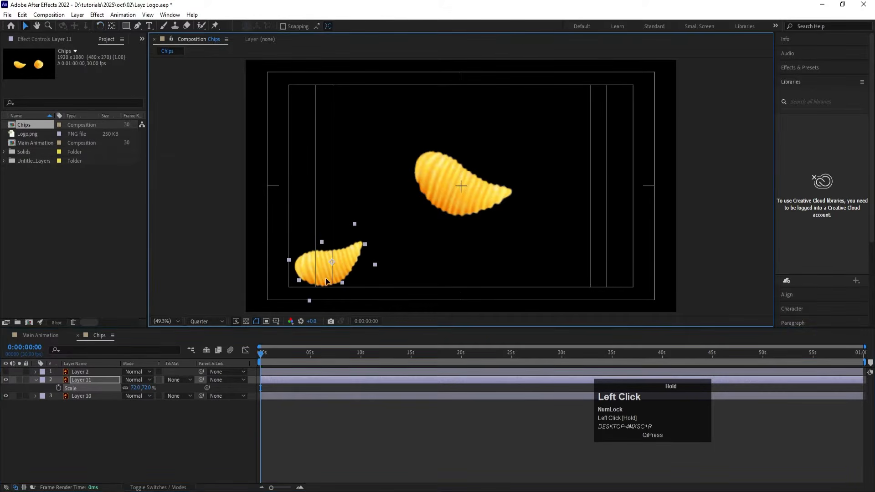
Step: Duplicate the small lower-left chip into the upper-left area of the frame, enlarging and rotating the copy
key(ctrl+d)
drag(326, 281, 358, 117)
key(w)
drag(392, 76, 413, 81)
key(v)
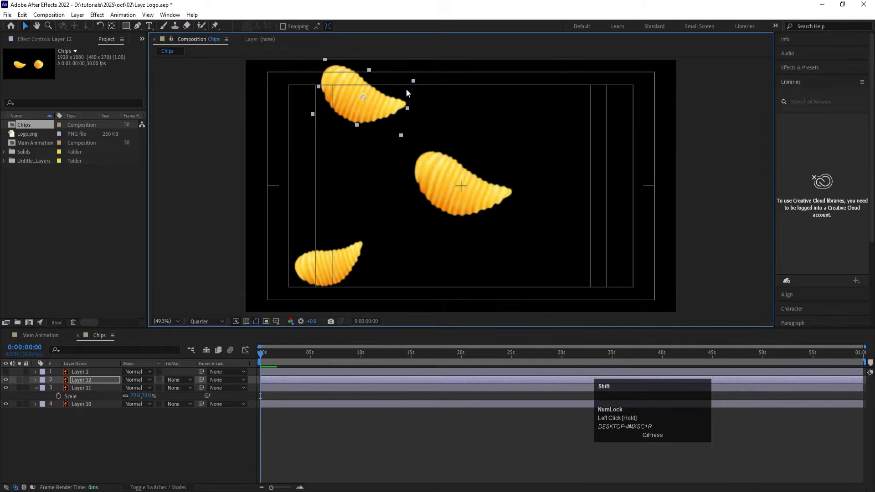
key(w)
Step: Place another small curved chip copy near the frame's lower-right side, tilted with its tip pointing up
drag(391, 109, 648, 234)
key(v)
key(ctrl+d)
key(w)
key(v)
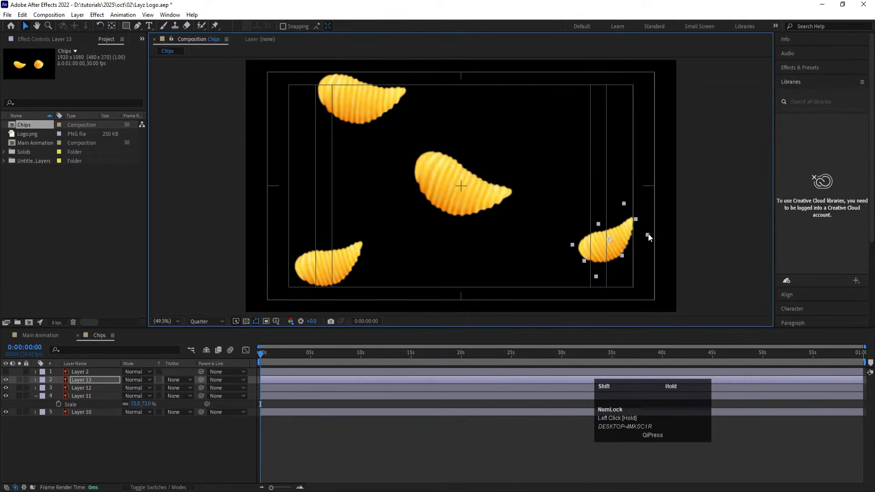
drag(600, 263, 597, 261)
click(40, 463)
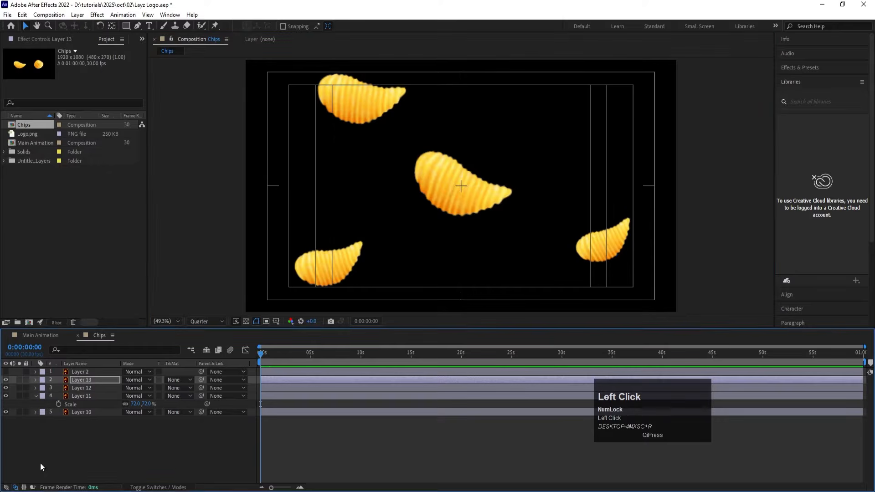
Step: Show the round chip layer again, then move it to the upper-right area of the frame and rotate it
click(5, 371)
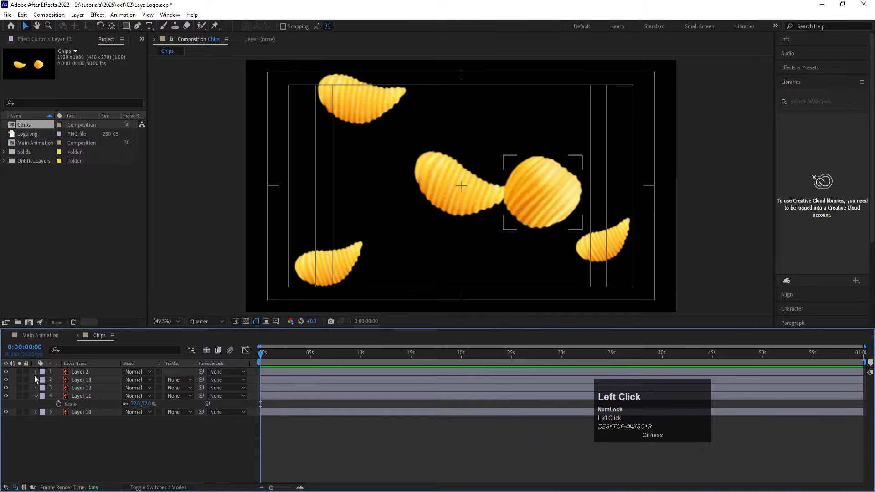
click(68, 374)
drag(530, 193, 358, 195)
key(w)
key(v)
Step: Duplicate the round chip into a small copy at centre left, a large one at the bottom edge and a small one at the right edge
key(ctrl+d)
drag(384, 167, 509, 258)
key(ctrl+d)
drag(461, 297, 656, 161)
key(ctrl+d)
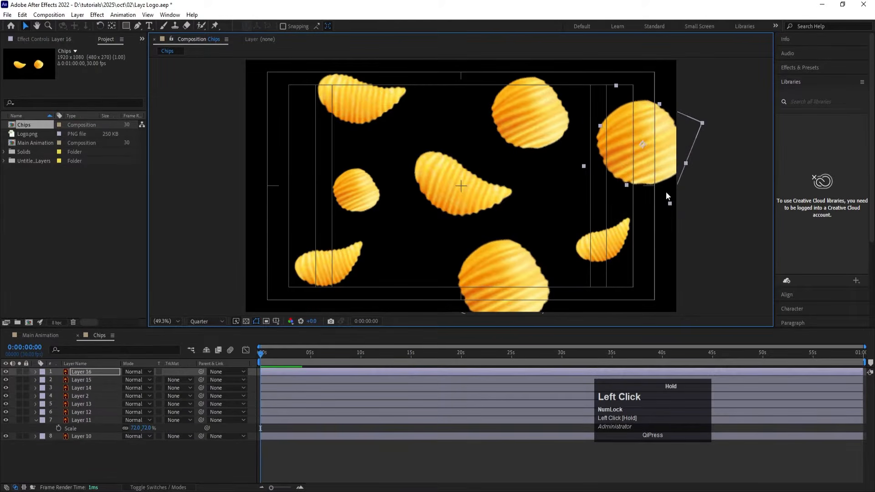
drag(671, 204, 658, 162)
Step: Nudge the small round chip at the right edge down and the large upper-right round chip slightly to the right
click(549, 132)
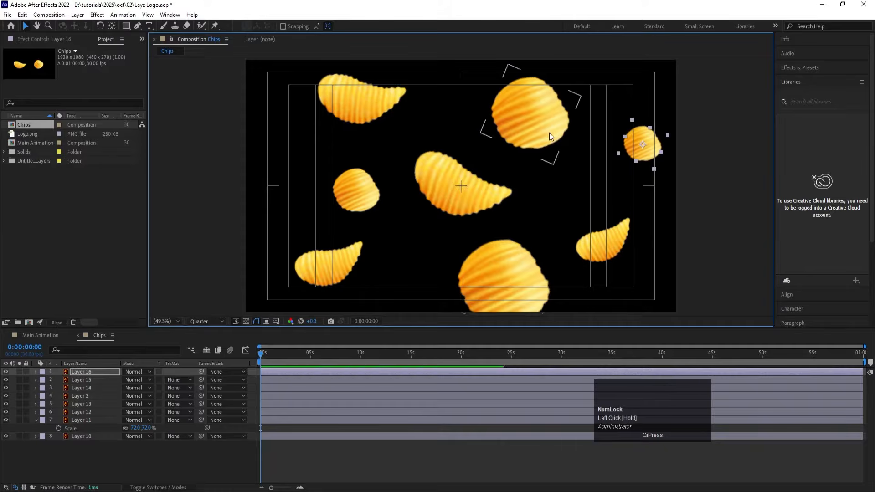
double_click(548, 130)
click(191, 39)
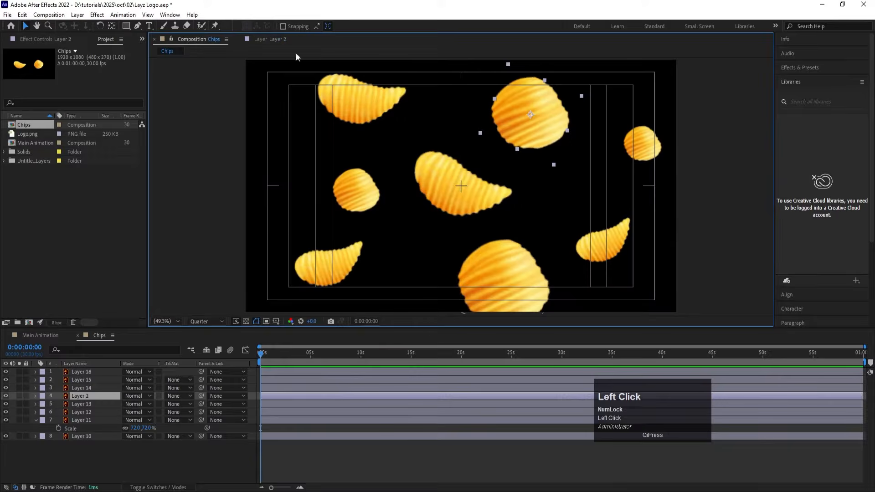
drag(635, 152, 630, 165)
drag(521, 136, 535, 136)
Step: Duplicate the lower-right curved chip to the frame's left edge, partly outside it, and rotate and enlarge the copy
click(597, 239)
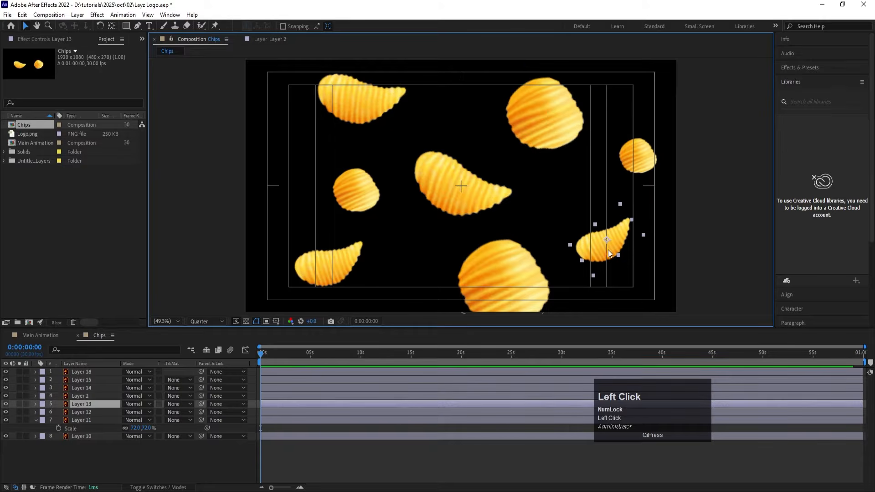
key(ctrl+d)
drag(609, 256, 308, 145)
key(q)
key(w)
key(ctrl+d)
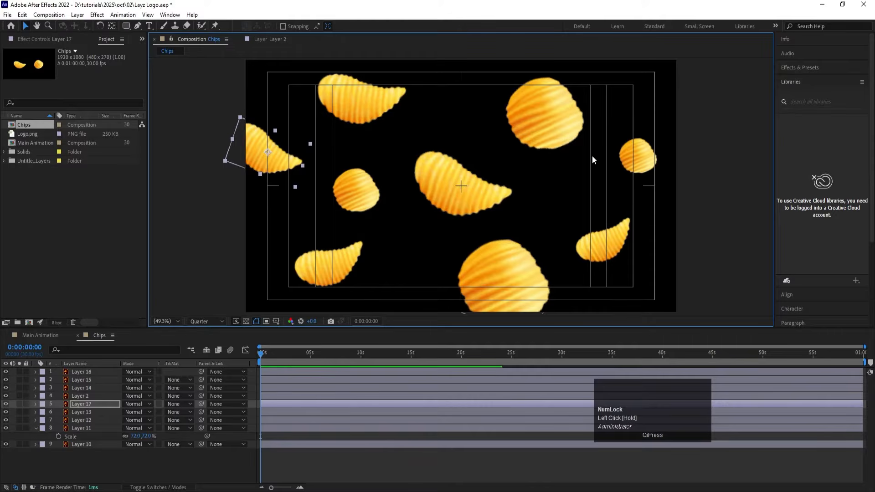
Step: Duplicate the small round chip from the right edge into the frame's lower-left corner, mostly outside it
click(623, 158)
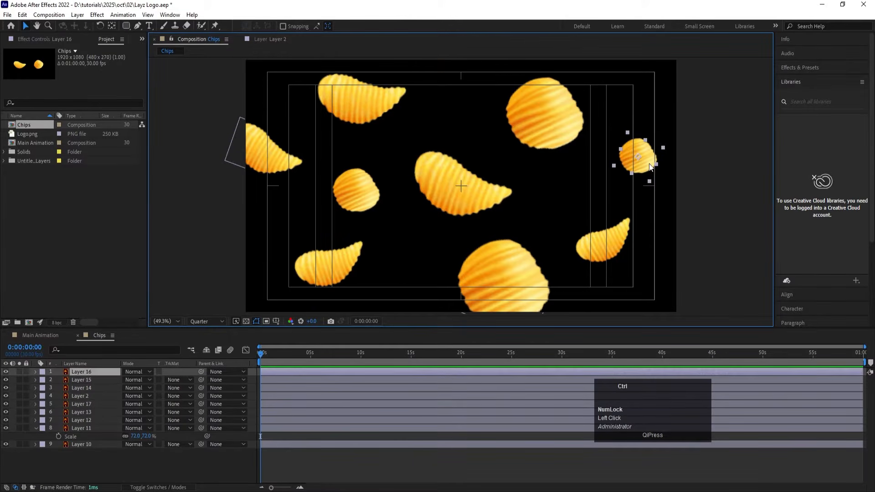
drag(651, 168, 248, 312)
key(v)
key(ctrl+d)
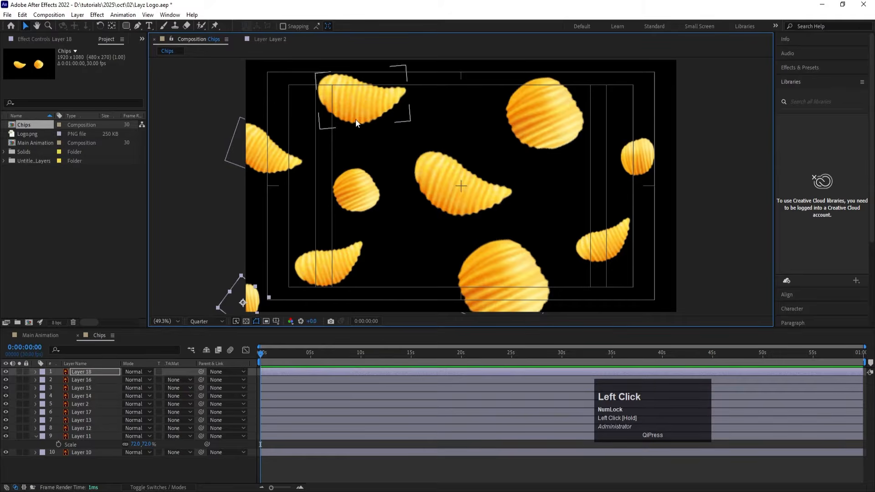
Step: Duplicate the upper-left curved chip to the bottom edge beside the large round chip and tilt the copy upward
click(358, 119)
key(ctrl+d)
drag(362, 112, 425, 297)
key(w)
key(v)
drag(421, 301, 420, 304)
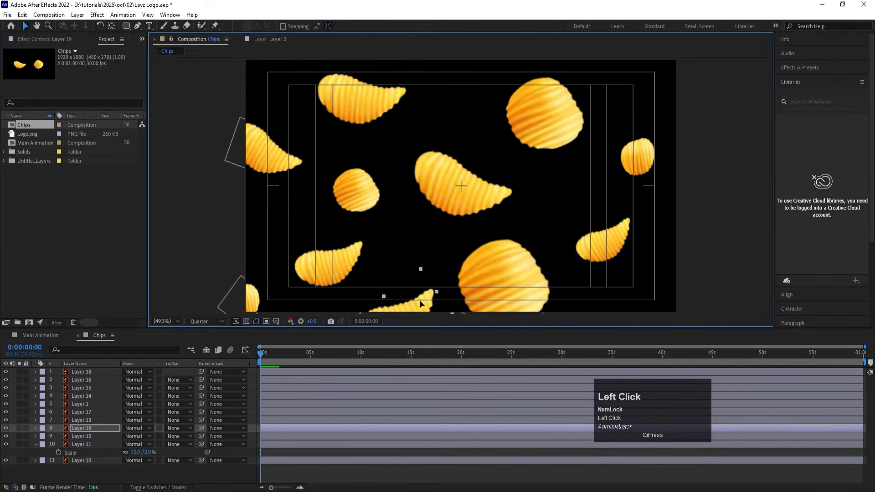
Step: Duplicate the lower-left curved chip into the frame's upper-right corner, partly cropped, and rotate the copy
click(342, 262)
key(ctrl+d)
drag(313, 277, 615, 71)
key(w)
key(v)
Step: Duplicate the small round chip at centre left to the middle of the frame's top edge, partly cropped
click(358, 197)
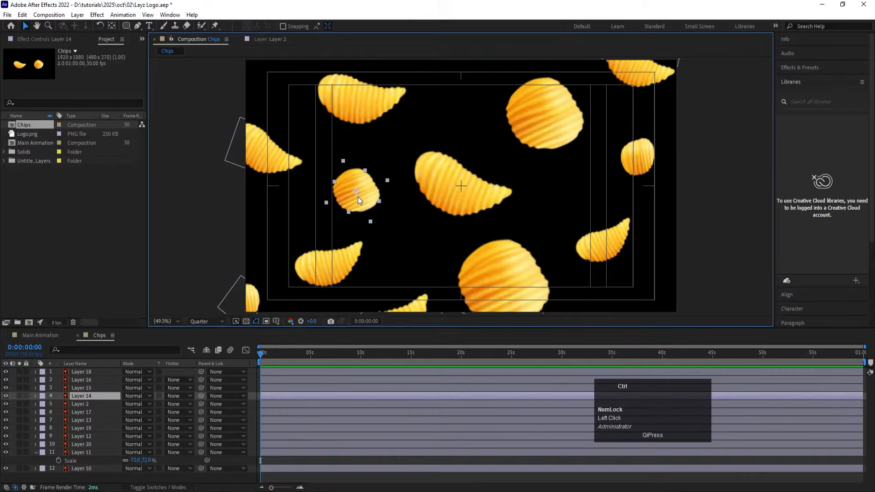
key(ctrl+d)
drag(357, 196, 471, 74)
Step: Duplicate the curved chip on the lower right into the frame's lower-right corner and rotate the copy
click(587, 253)
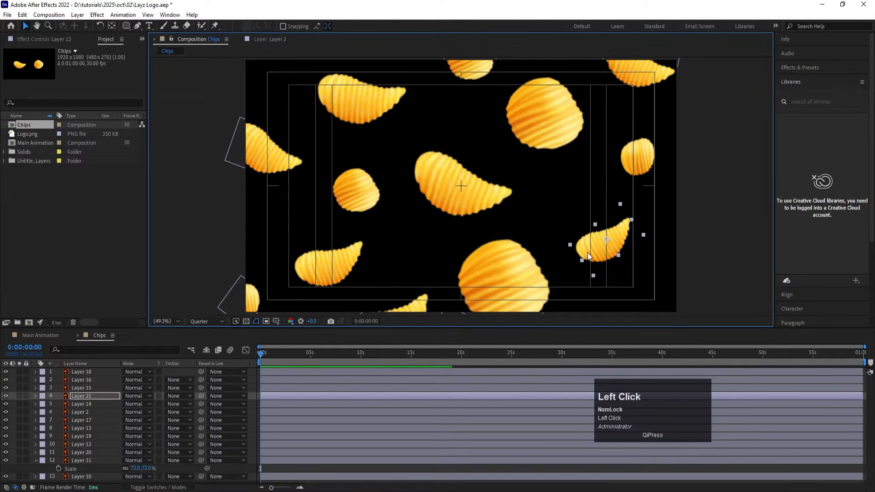
key(ctrl+d)
drag(591, 250, 693, 300)
key(w)
key(v)
Step: Duplicate the lower-right corner chip into the frame's upper-left corner, partly cropped, and rotate the copy
key(ctrl+d)
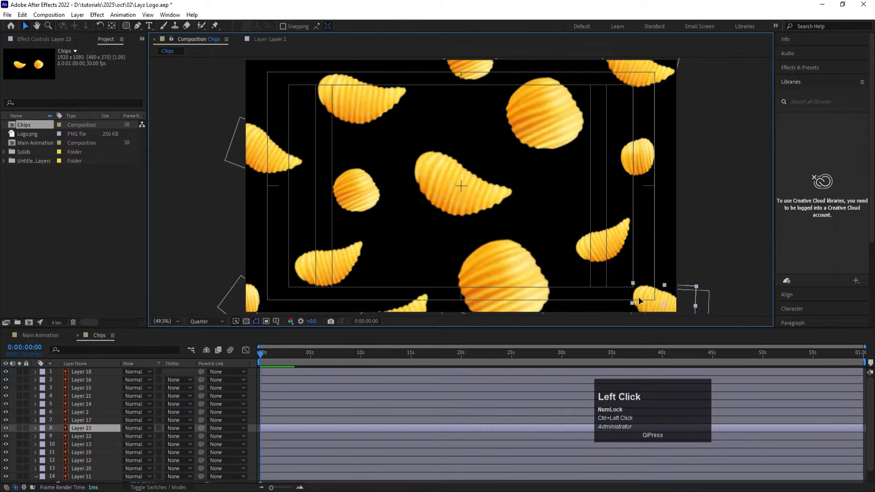
drag(640, 300, 272, 72)
key(w)
key(v)
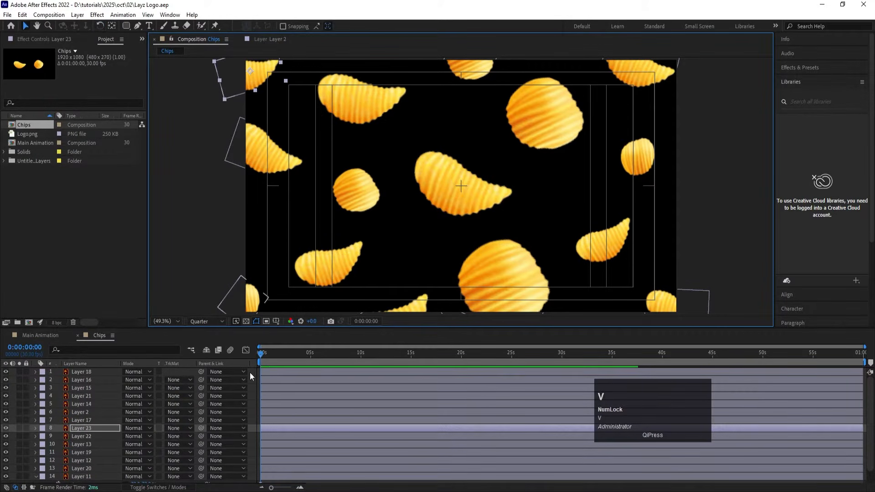
Step: Collapse the expanded layer properties in the Chips composition and save the project
click(250, 373)
scroll(287, 395, down, 1)
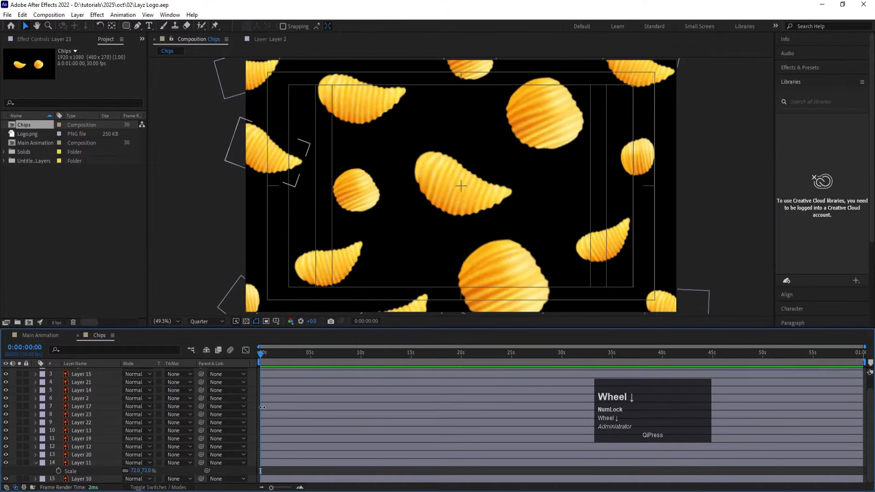
key(u)
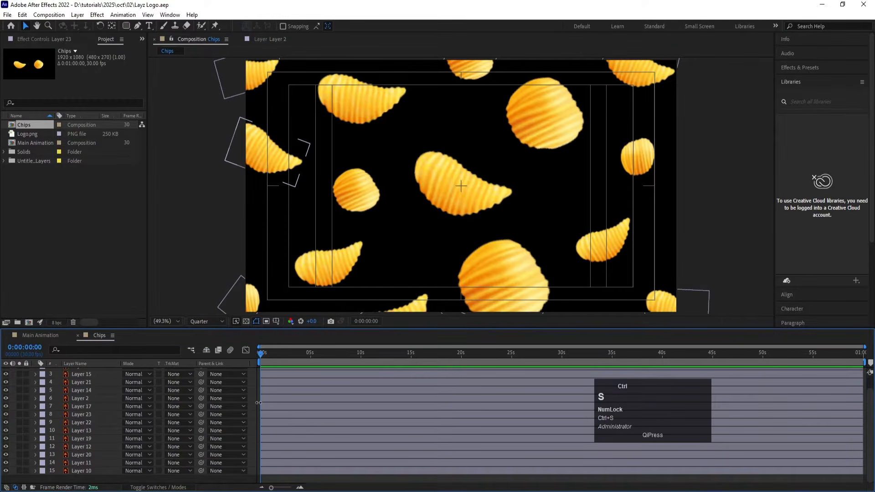
Step: In the Main Animation composition, lock the Bg layer and add a 1920 x 1080 black (000000) solid above it
click(50, 334)
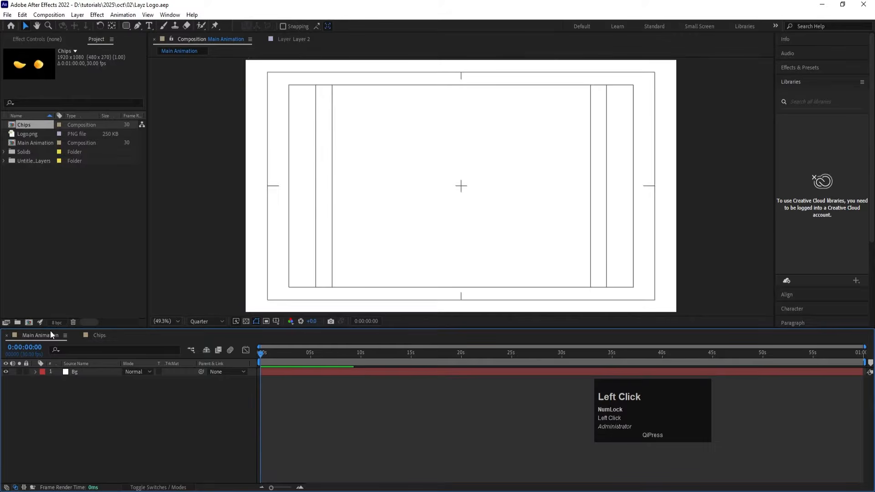
click(26, 371)
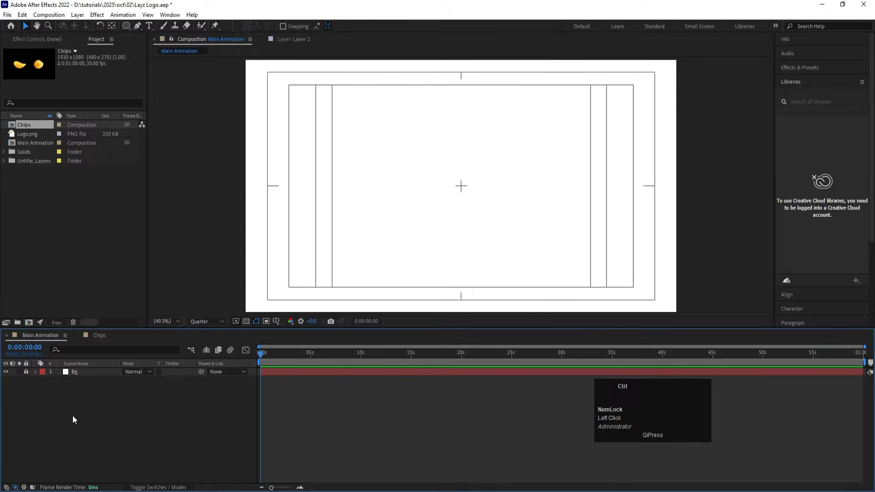
key(ctrl+y)
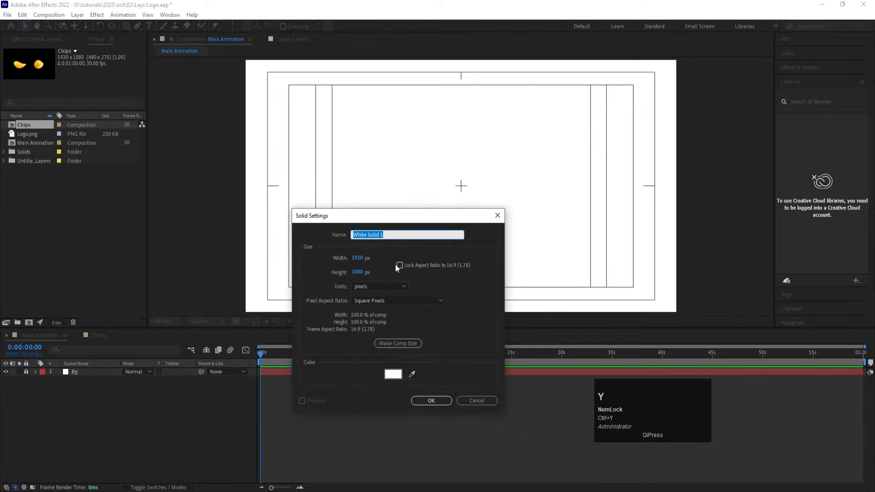
click(393, 374)
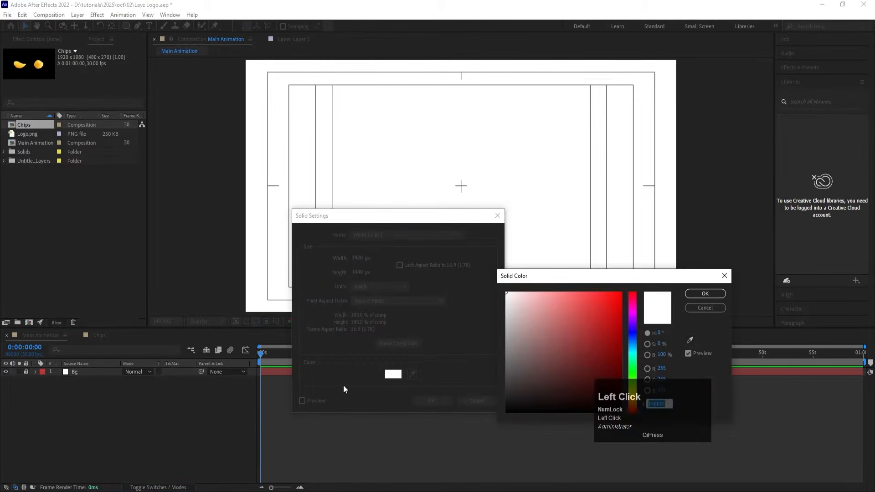
drag(502, 420, 500, 425)
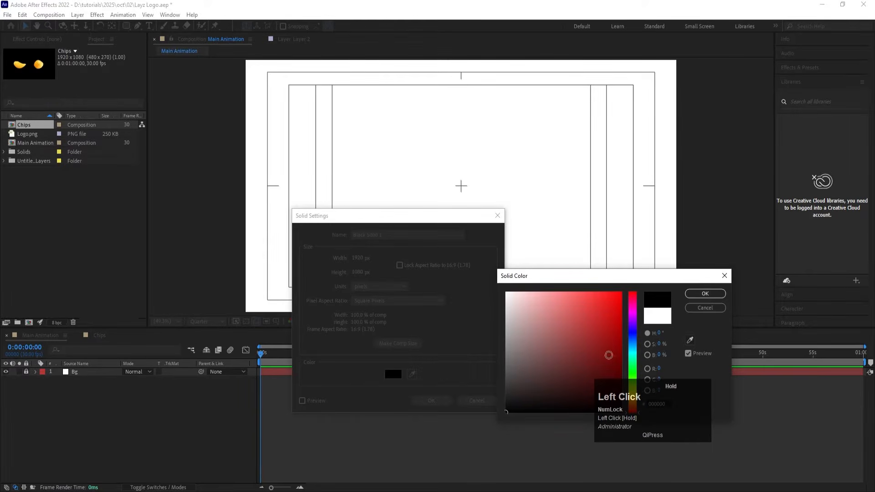
click(693, 294)
click(430, 401)
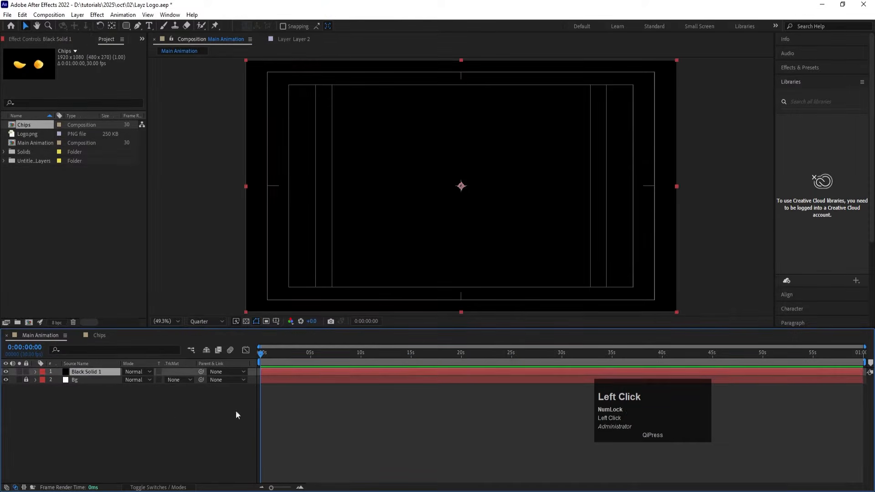
Step: Set up the Pen tool to draw shapes with no fill and a white stroke
key(g)
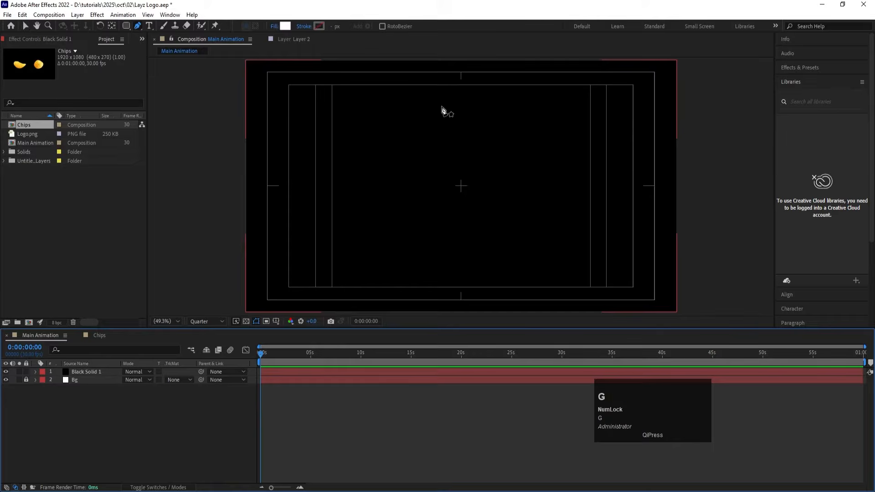
scroll(442, 112, down, 2)
click(272, 27)
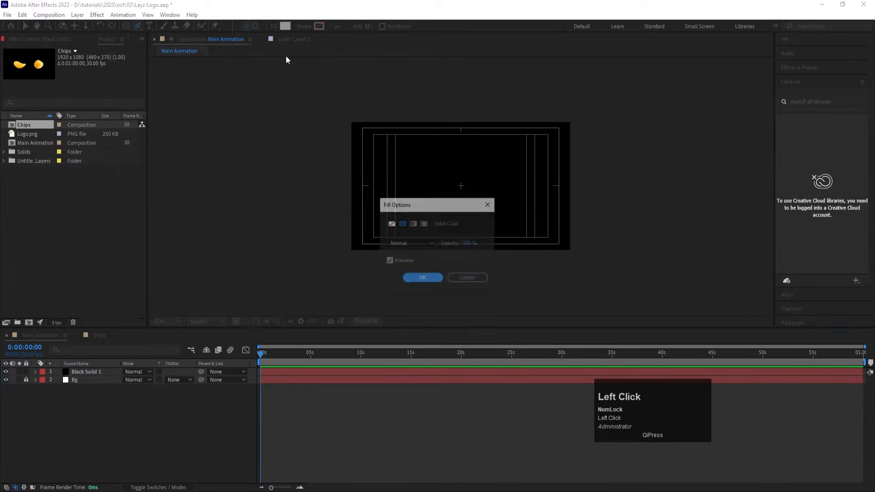
click(417, 277)
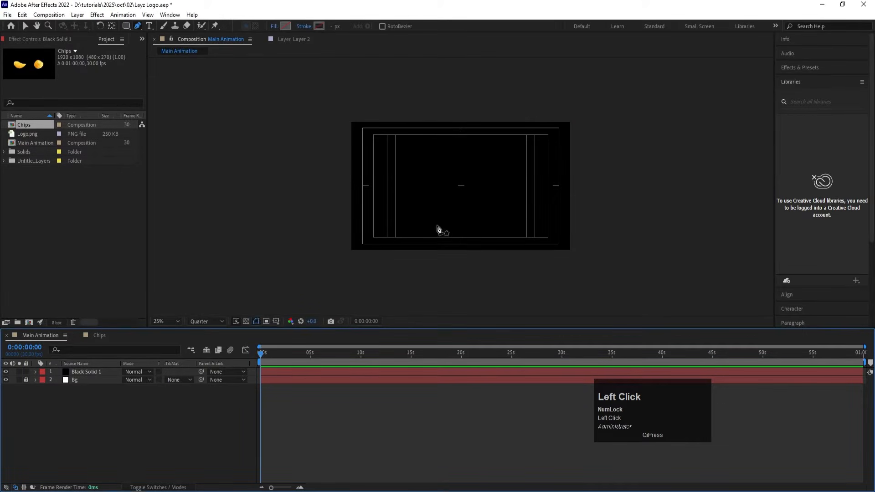
click(323, 26)
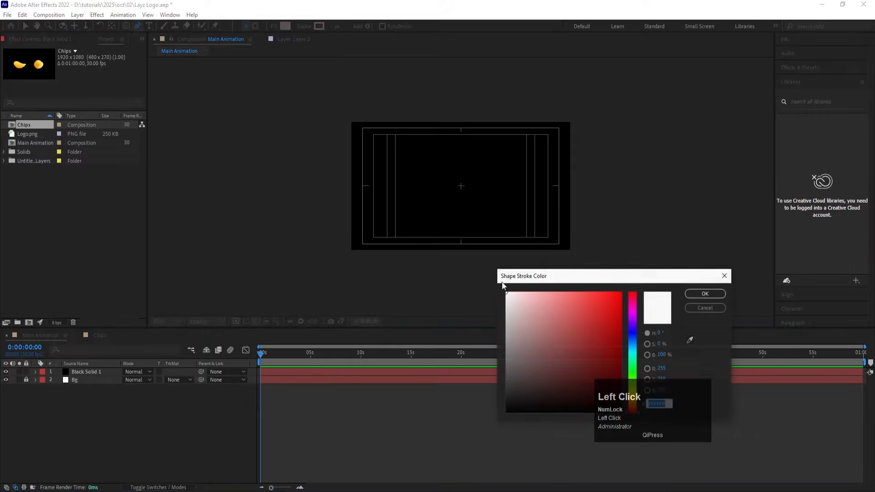
click(696, 292)
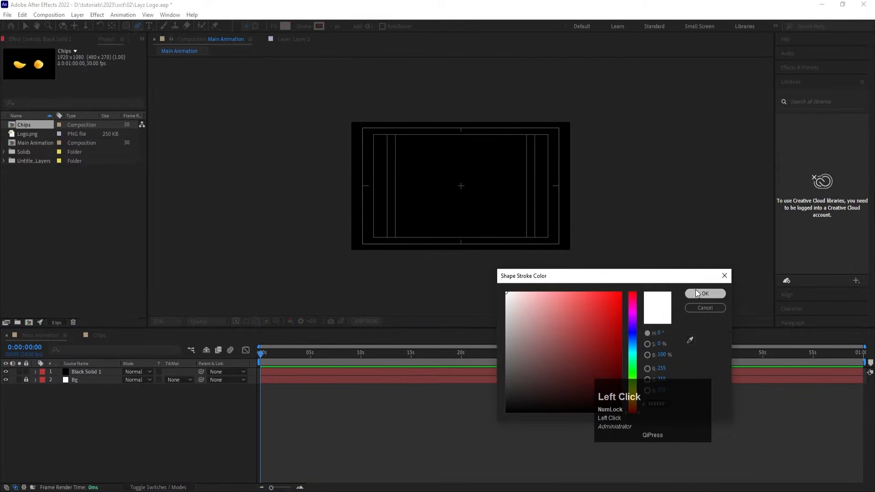
Step: Draw a straight, steep diagonal line through the middle of the frame, running from above its upper edge to below its lower edge
click(479, 110)
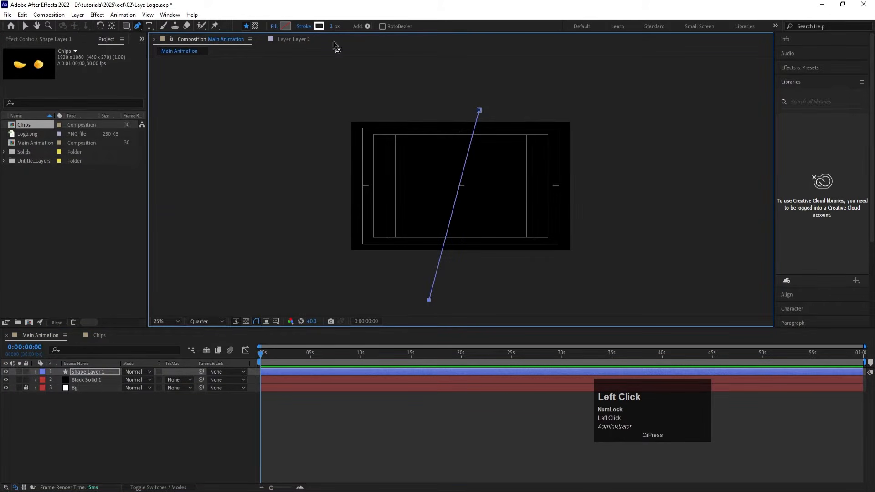
click(333, 26)
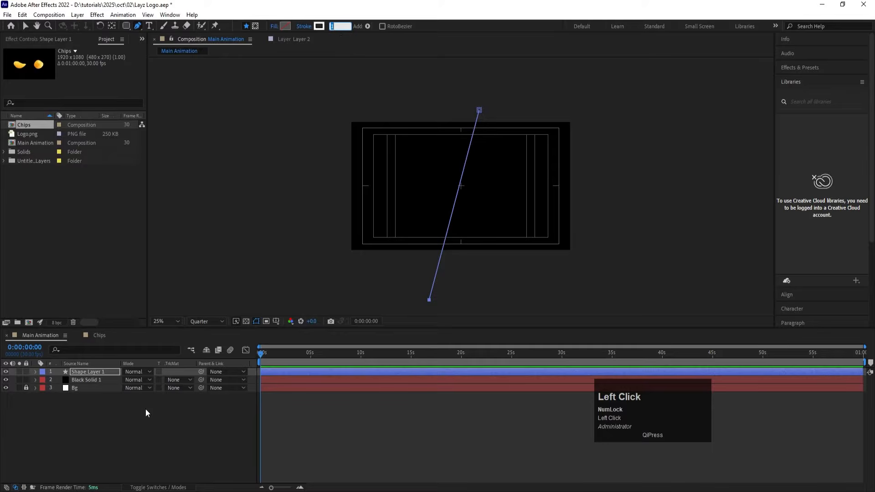
click(160, 370)
Step: Fit the composition in the viewer and set the preview resolution to Full
click(165, 322)
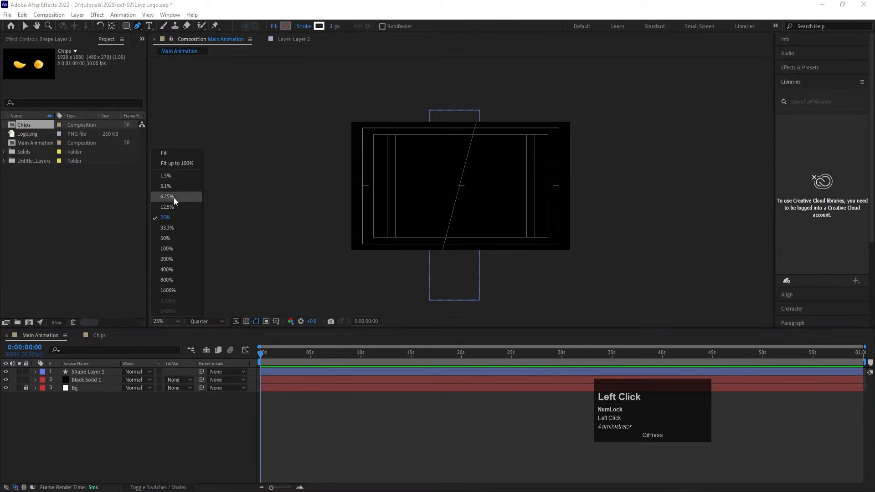
click(164, 153)
click(81, 373)
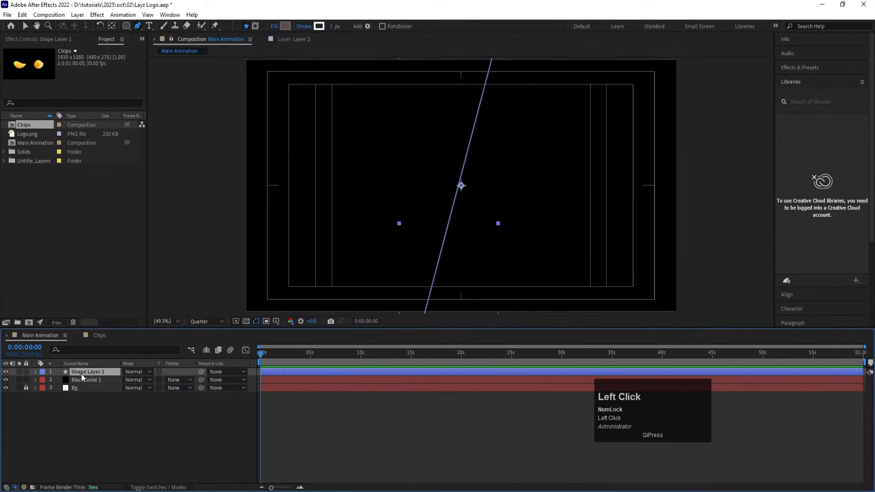
click(201, 321)
click(206, 344)
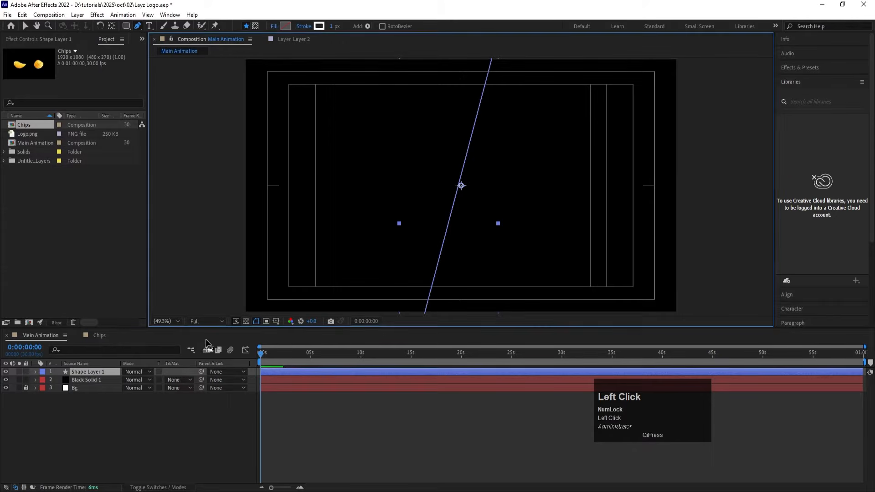
Step: Centre the anchor point on the diagonal line and align its layer horizontally and vertically to the composition's centre
click(142, 436)
click(103, 372)
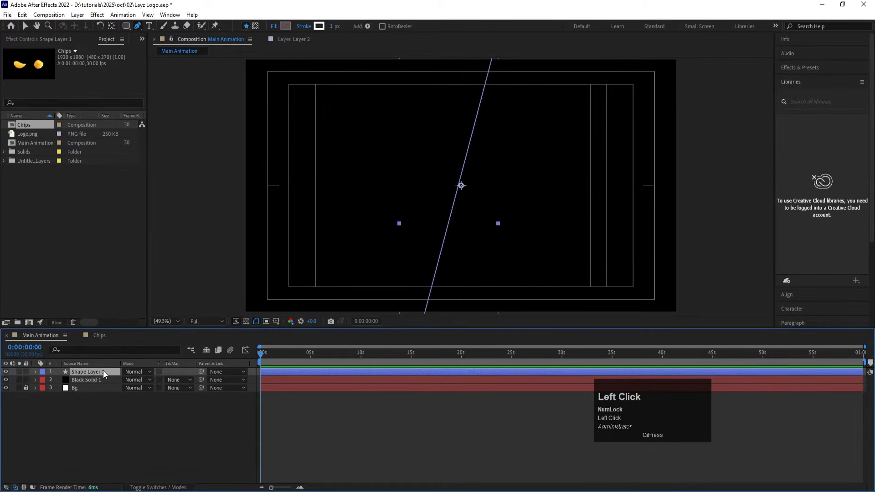
key(ctrl+alt+Home)
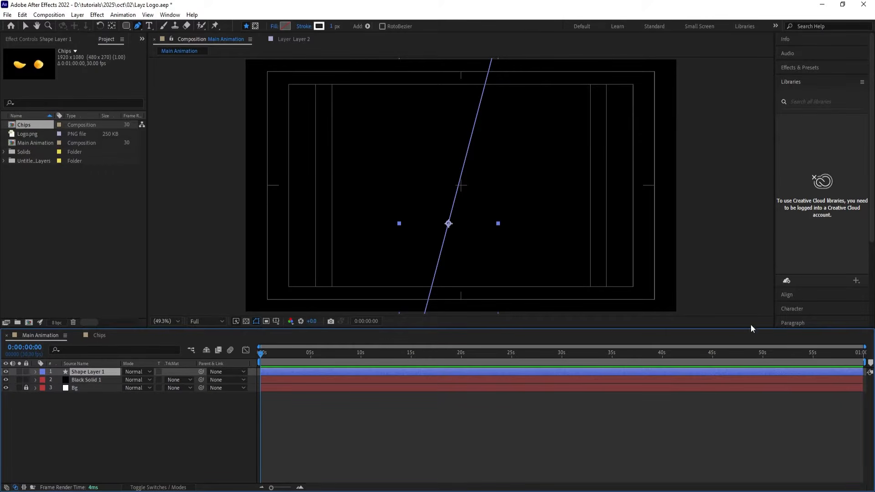
click(787, 295)
click(799, 120)
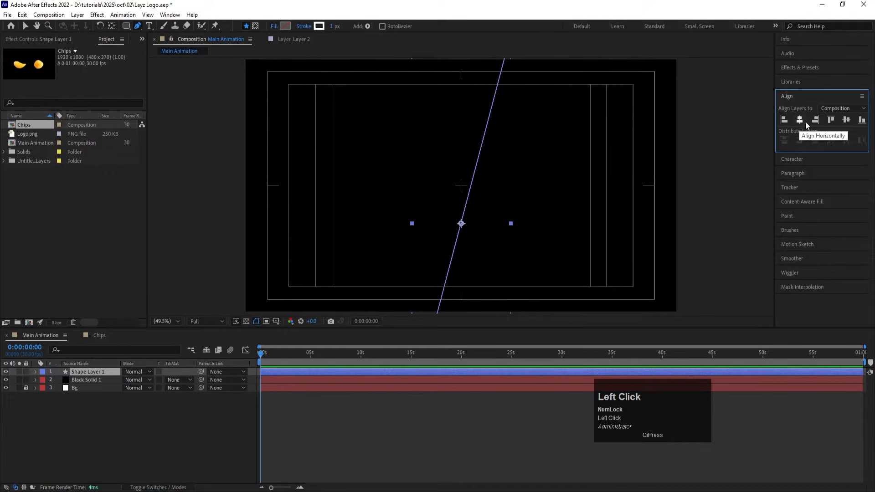
click(846, 119)
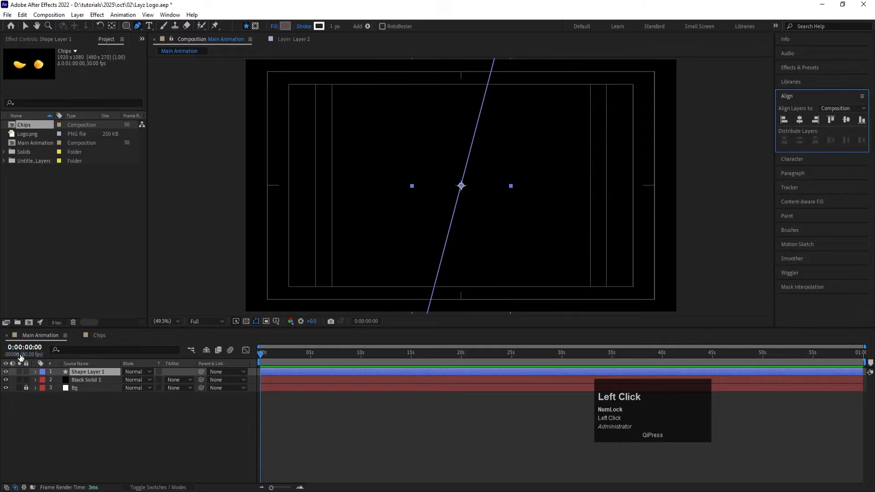
Step: Add a Wiggle Paths operator to the contents of Shape Layer 1
click(36, 372)
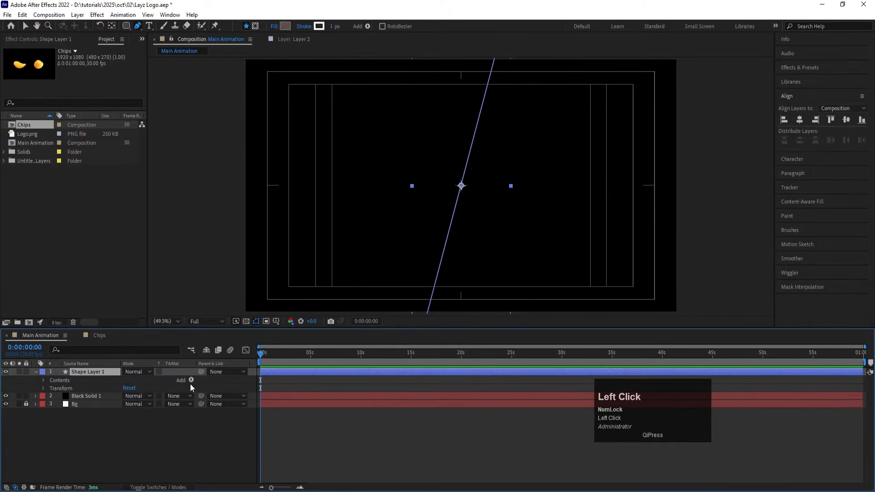
click(191, 380)
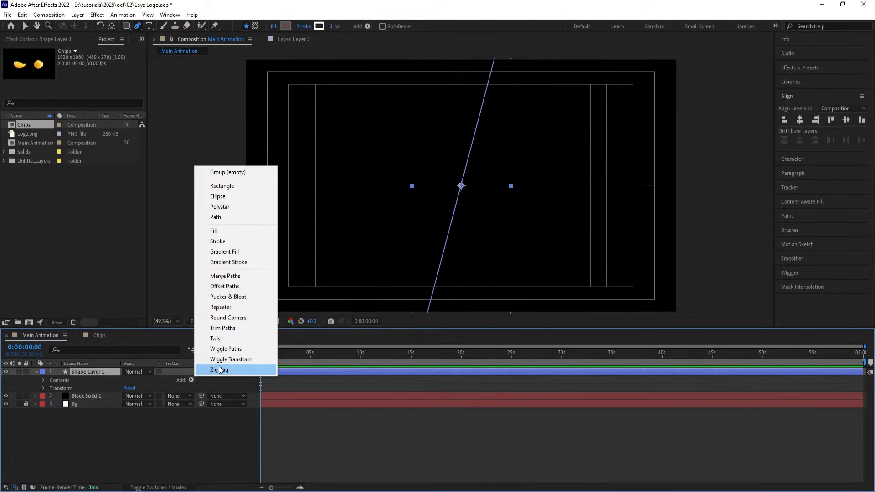
click(225, 349)
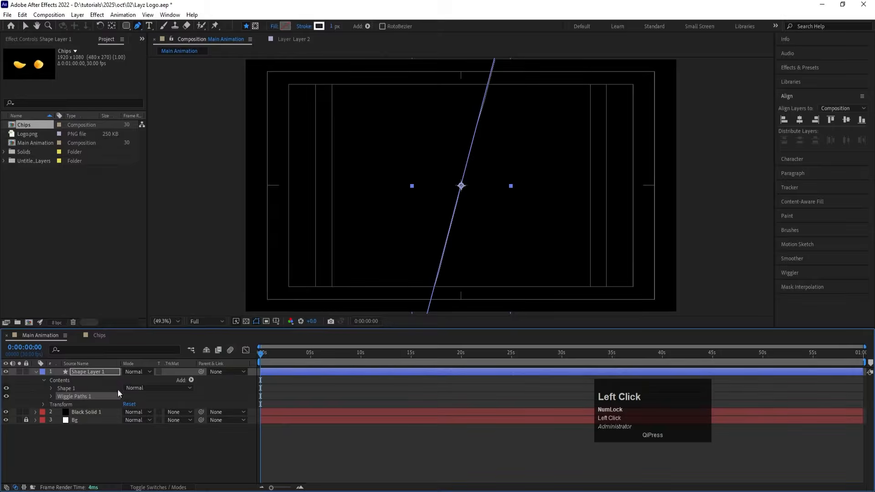
Step: Set the Wiggle Paths size to 143 and its points to Smooth, and preview the line's motion
click(51, 396)
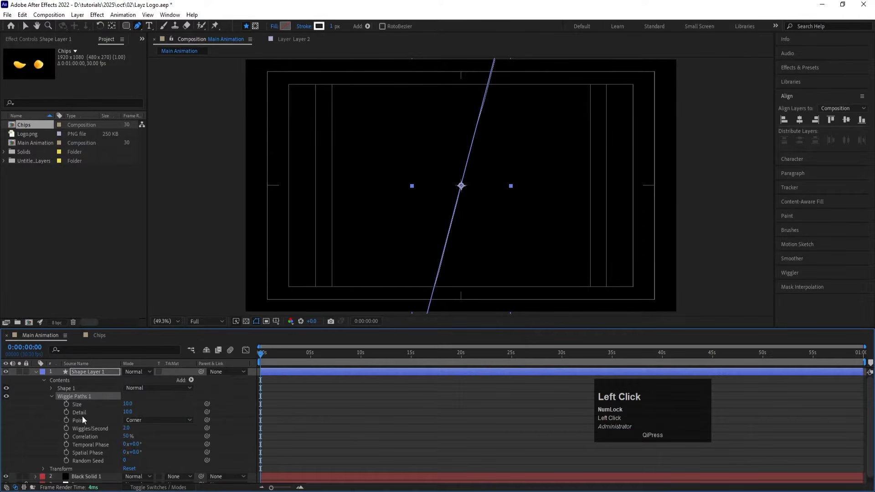
drag(127, 404, 180, 395)
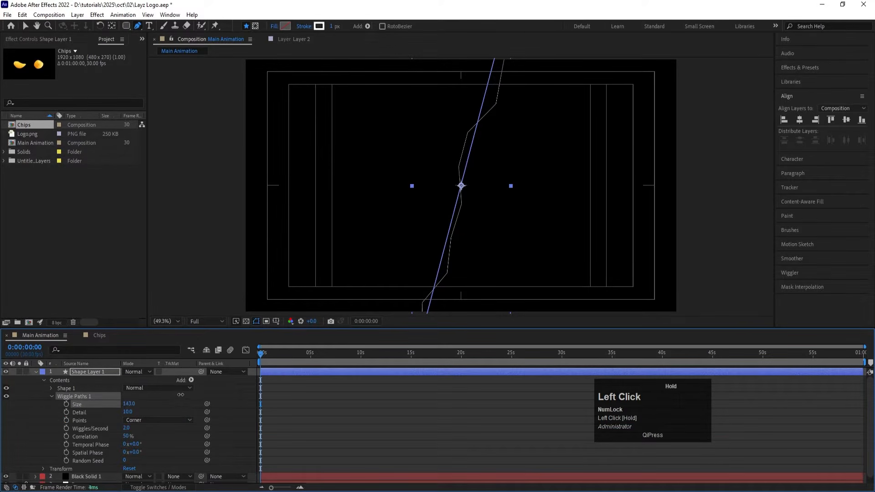
click(140, 420)
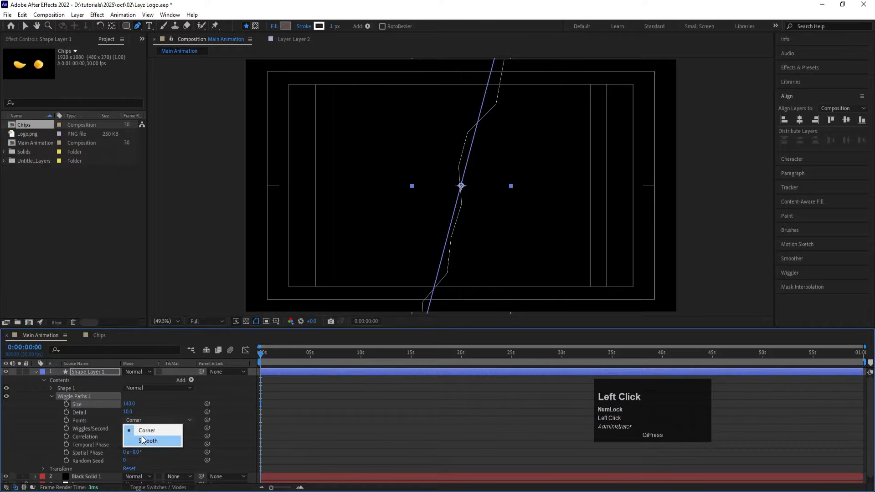
click(141, 439)
key(space)
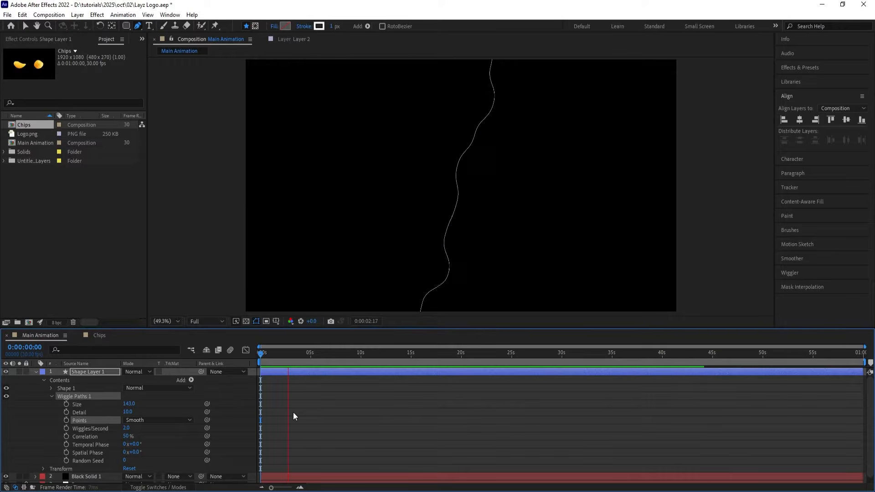
key(space)
Step: Set the wavy line's stroke width to 3 px, preview the animation, and return to the start of the timeline
click(332, 26)
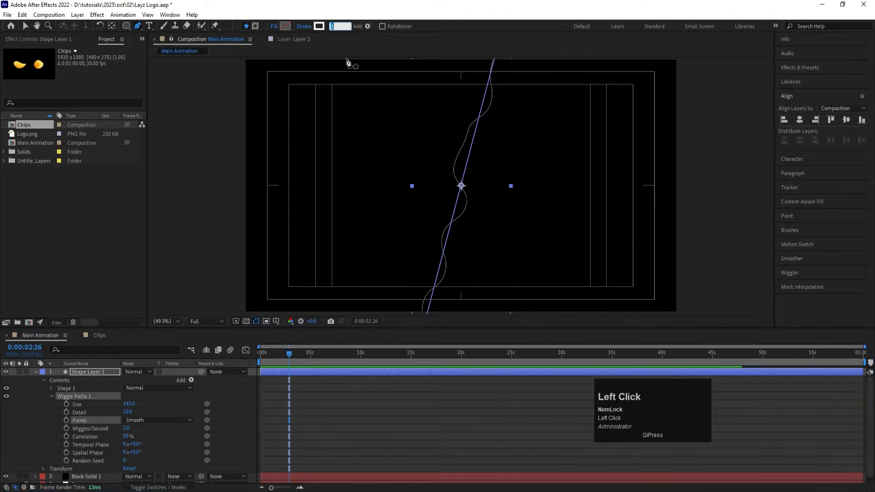
text(3)
key(Return)
click(349, 397)
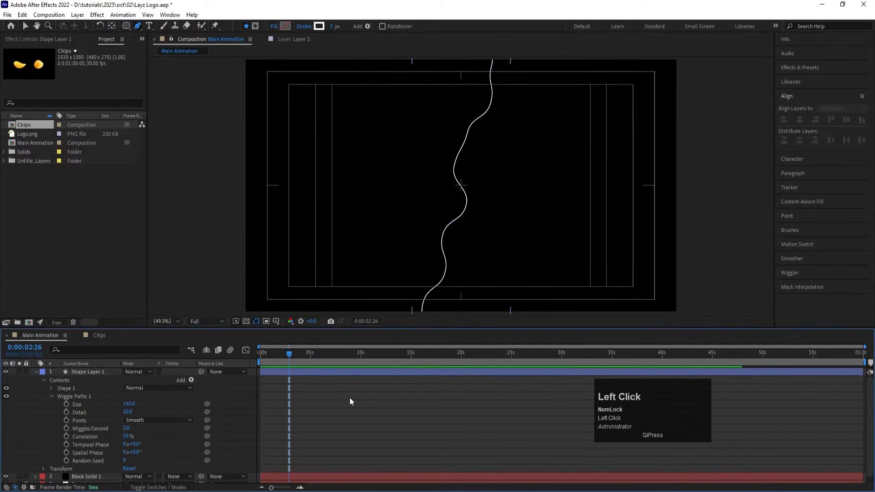
key(space)
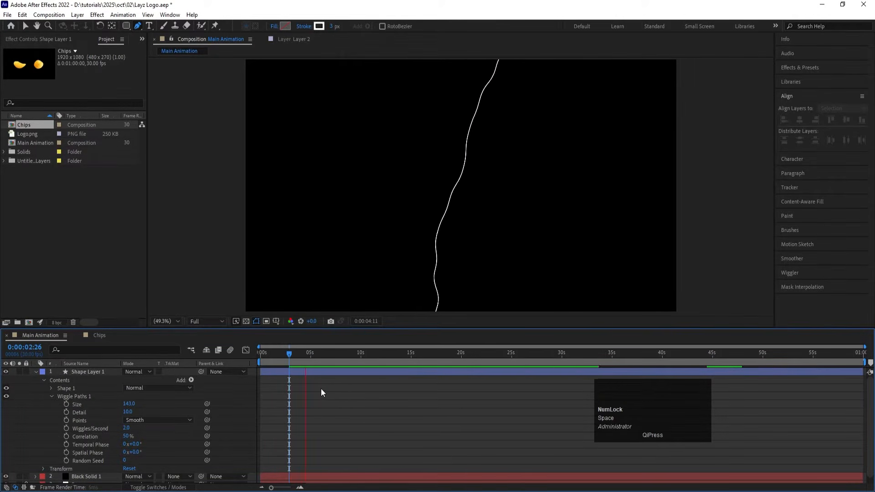
key(space)
drag(274, 348, 184, 351)
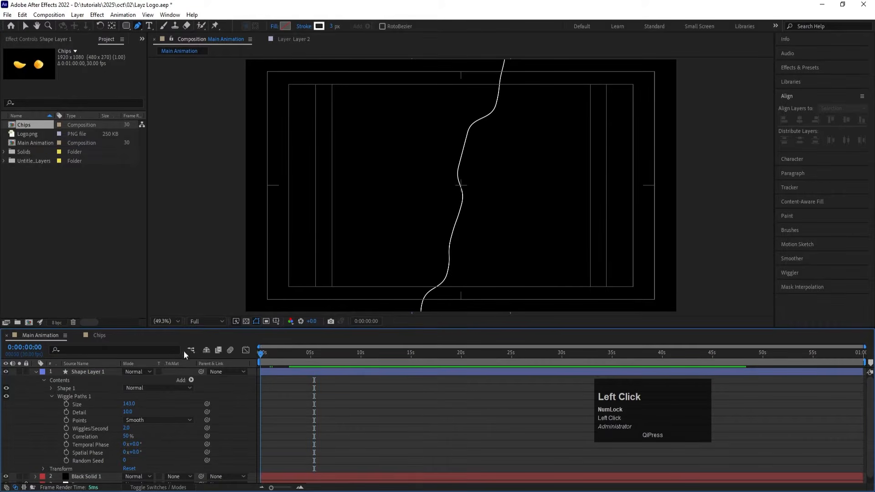
Step: Collapse the Wiggle Paths settings and add a Repeater to the contents of Shape Layer 1
click(51, 396)
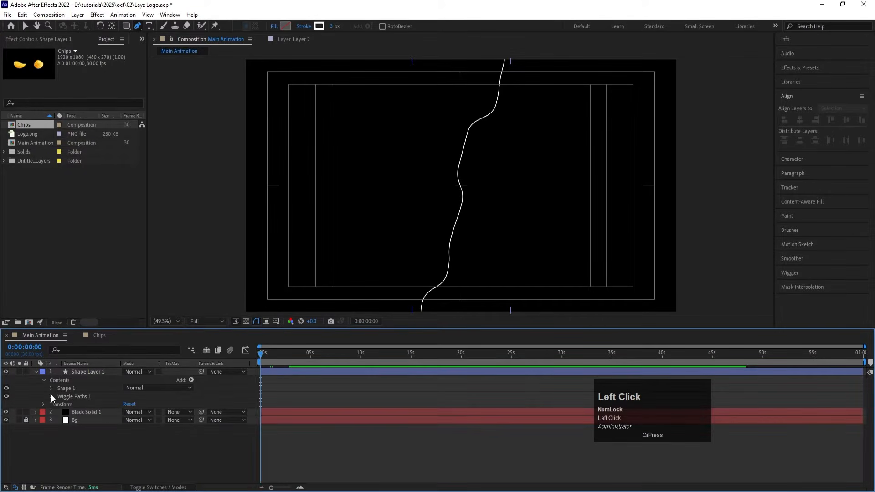
click(191, 380)
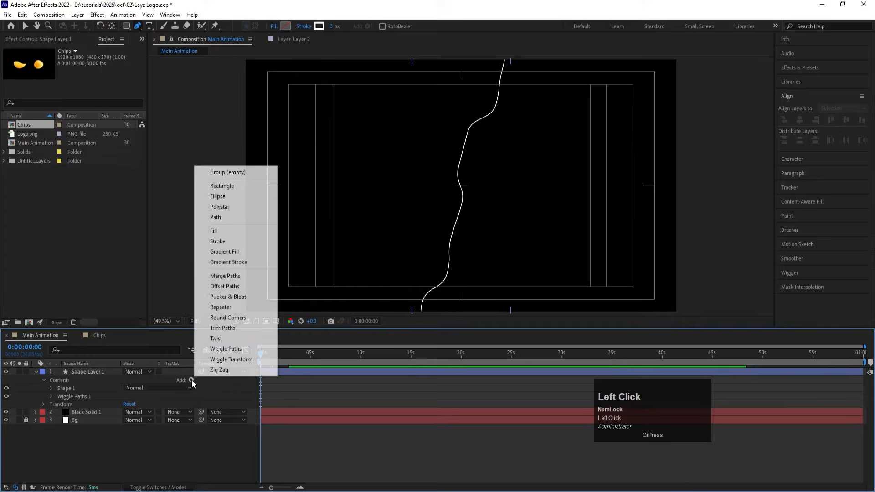
click(222, 307)
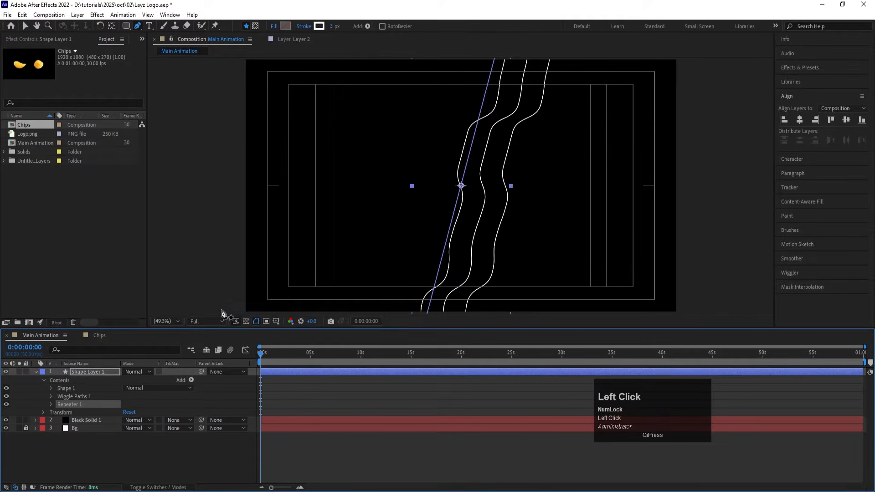
Step: Set the Repeater's horizontal position offset to 42 so the wavy copies sit closer together, and preview the motion
click(50, 403)
click(59, 437)
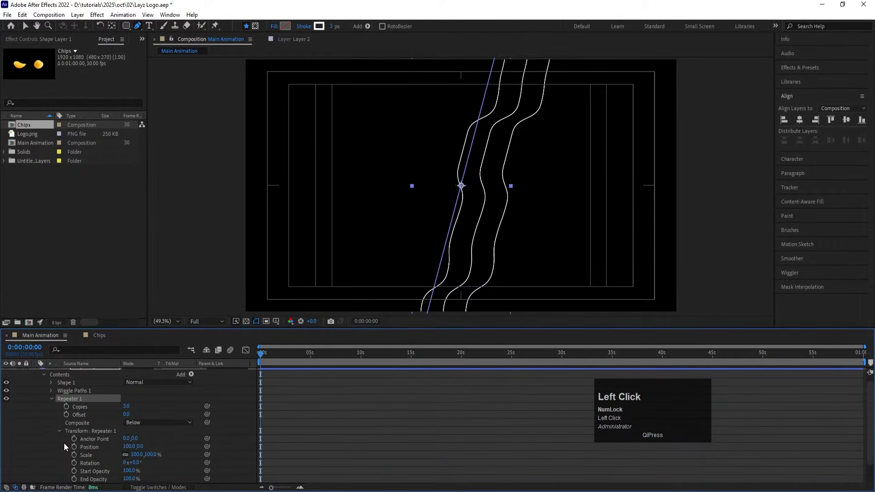
drag(130, 447, 103, 448)
key(space)
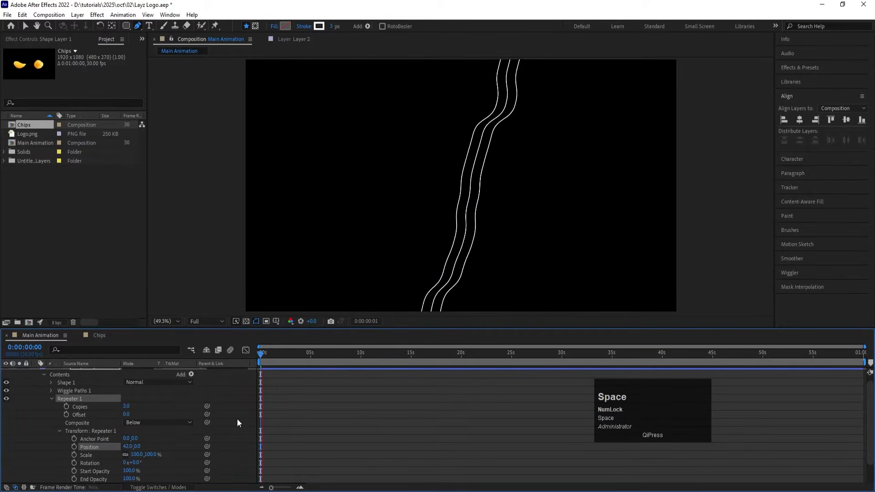
click(275, 352)
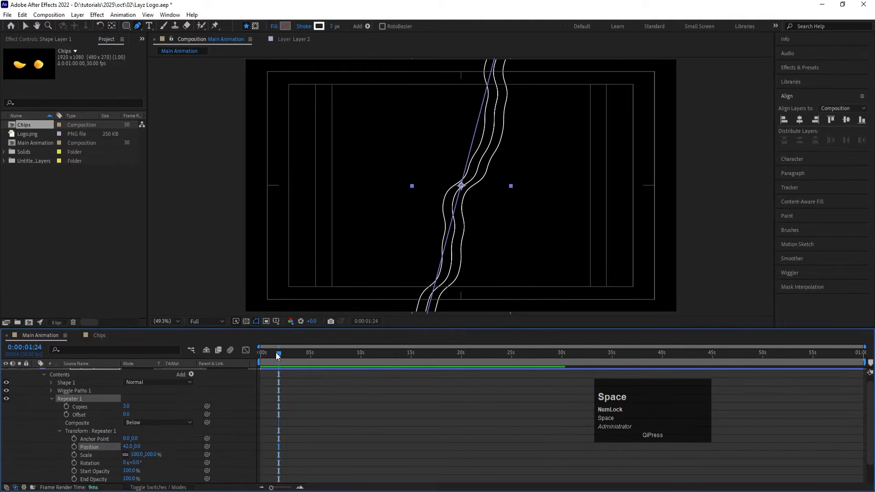
Step: Align Shape Layer 1 to the composition's left edge and raise the Repeater's copies to 67
click(784, 121)
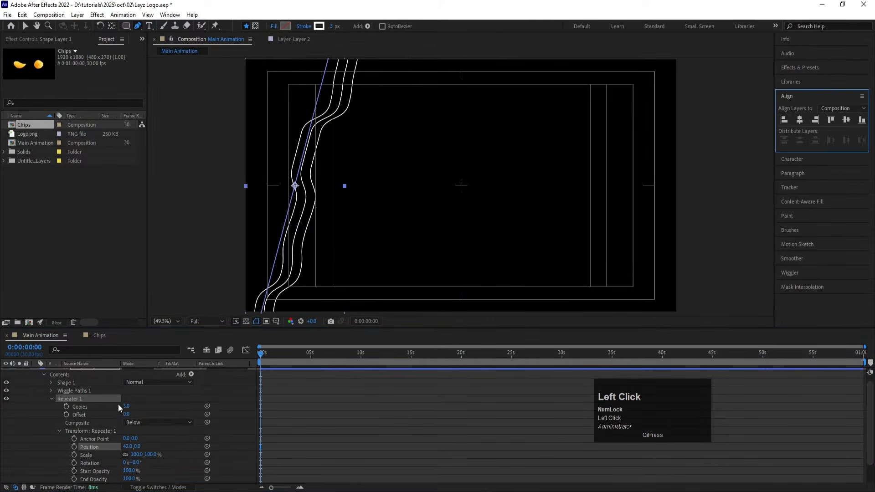
drag(126, 406, 158, 405)
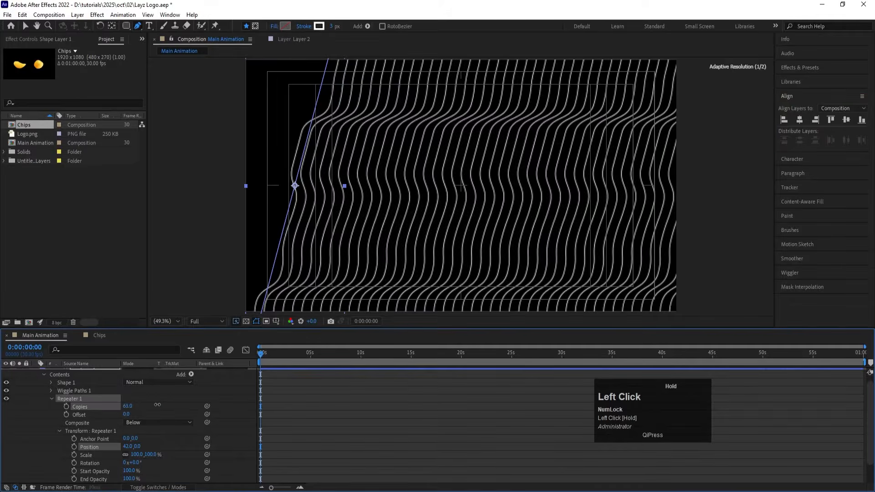
scroll(314, 445, up, 1)
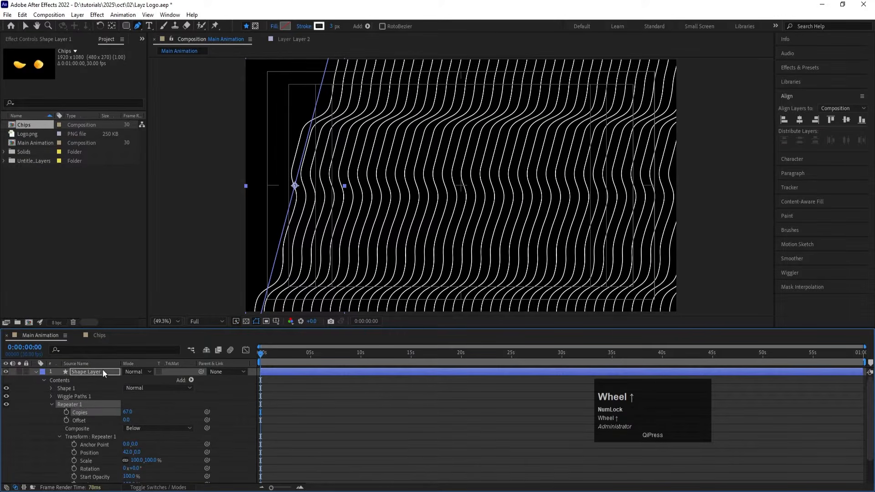
Step: Move Shape Layer 1 to X position -487 and keyframe its Position at the start of the timeline
key(p)
mouse_move(129, 379)
mouse_down()
mouse_move(2, 371)
mouse_move(2, 379)
mouse_up()
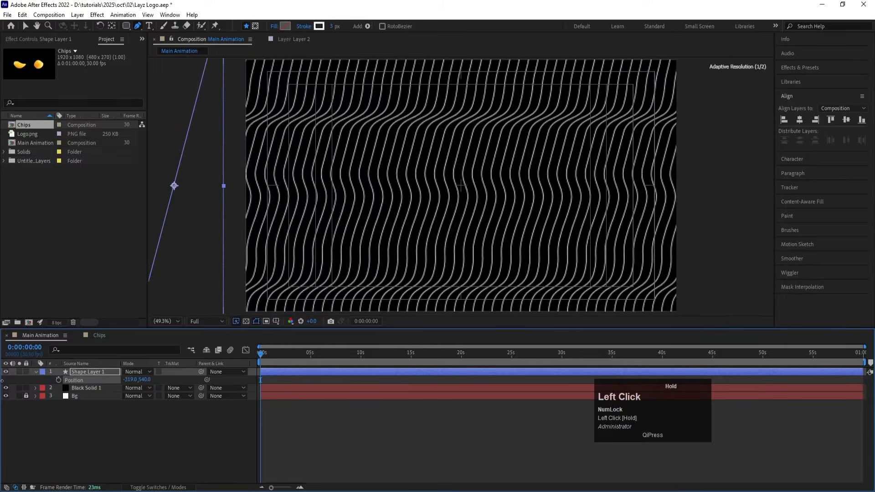
drag(129, 379, 50, 373)
click(58, 380)
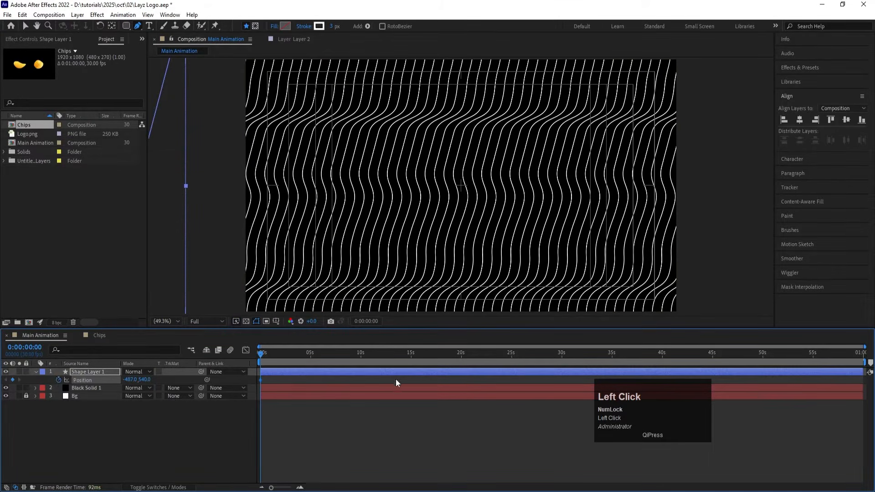
Step: Keyframe Shape Layer 1 farther to the right at 8 seconds, preview the drift, and collapse the layer's properties
key(equal)
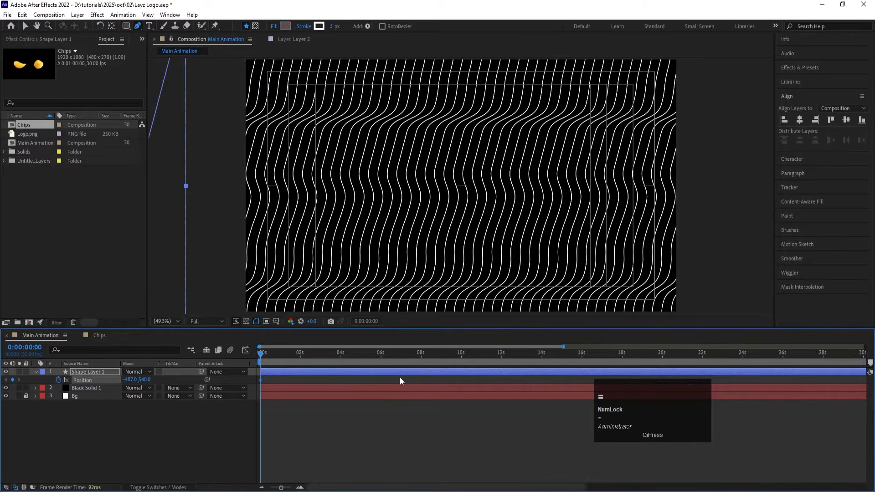
click(422, 354)
drag(131, 379, 226, 352)
key(space)
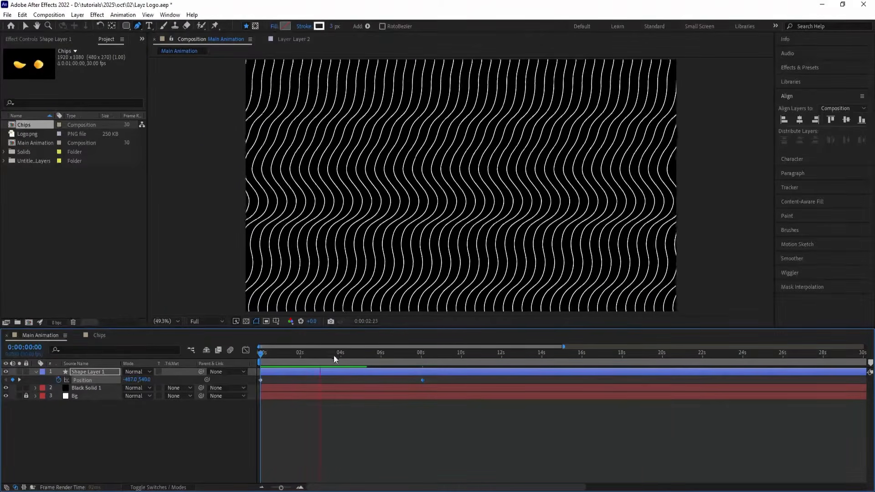
click(334, 355)
click(99, 431)
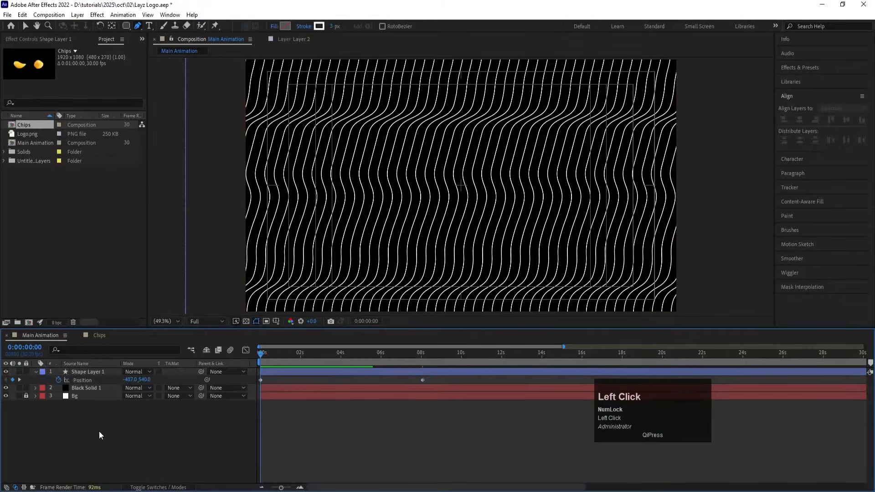
key(u)
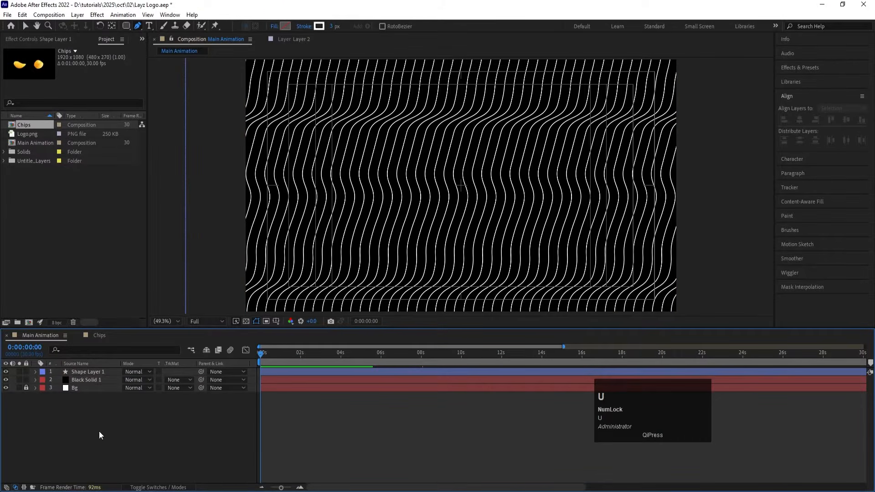
Step: Apply the Turbulent Displace effect to Shape Layer 1 and preview the distorted lines
click(86, 371)
click(800, 67)
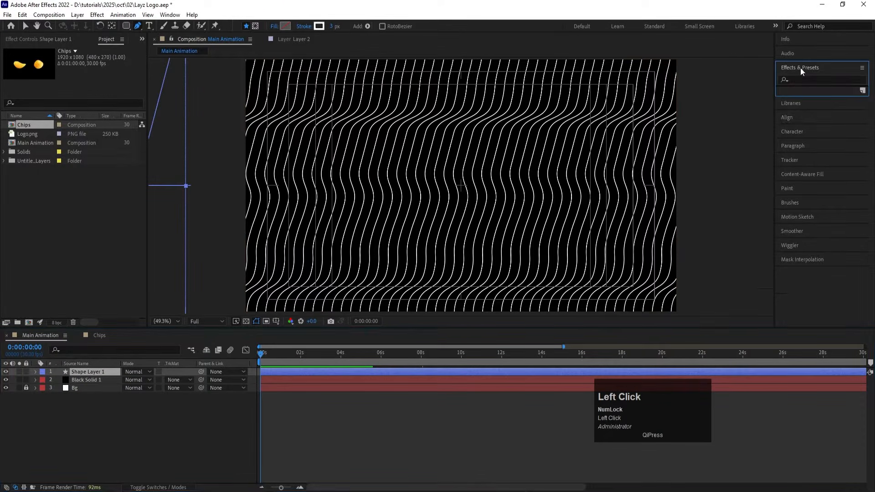
click(806, 77)
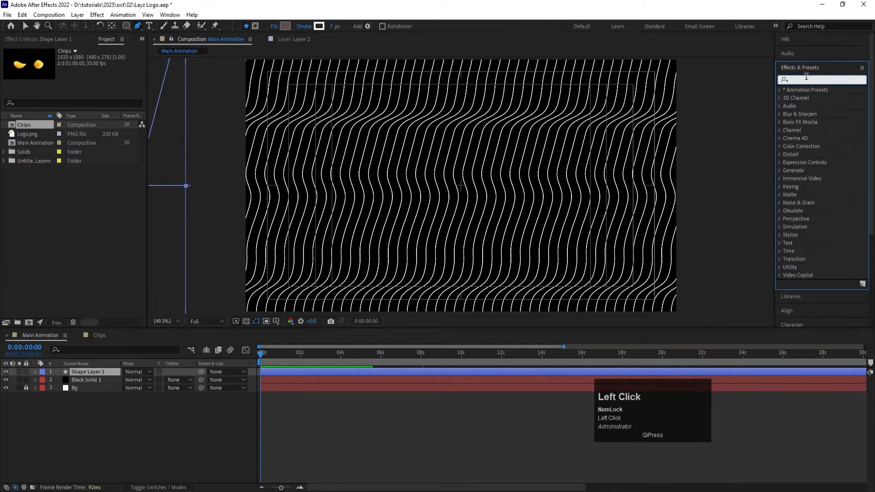
text(tur)
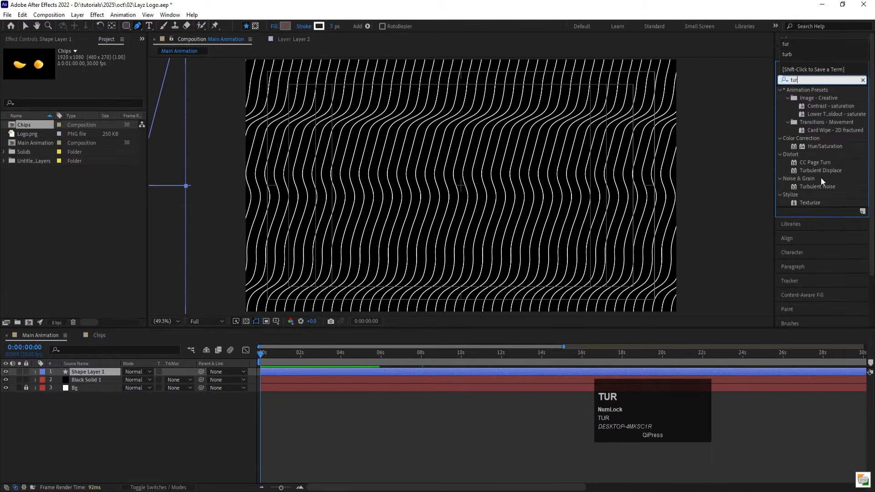
double_click(815, 171)
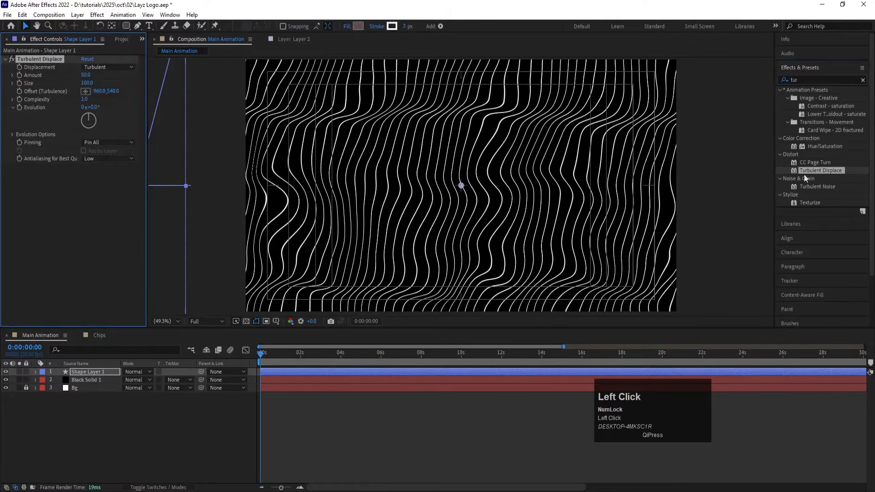
key(space)
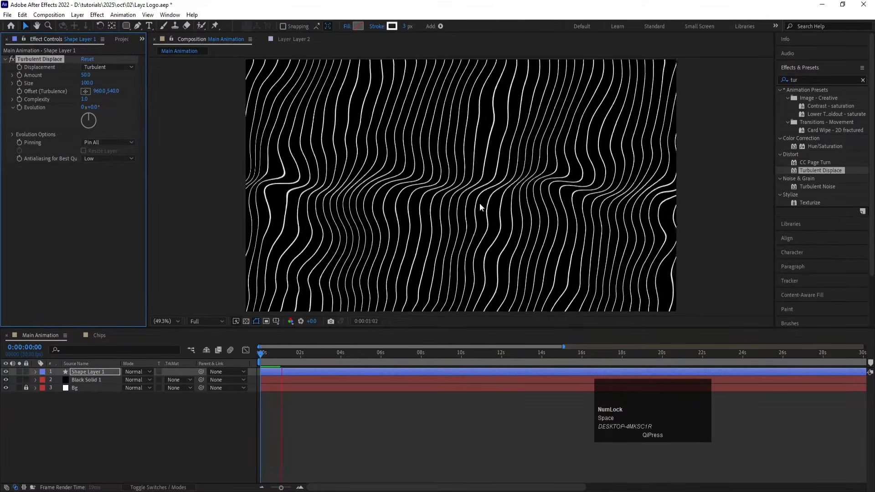
key(space)
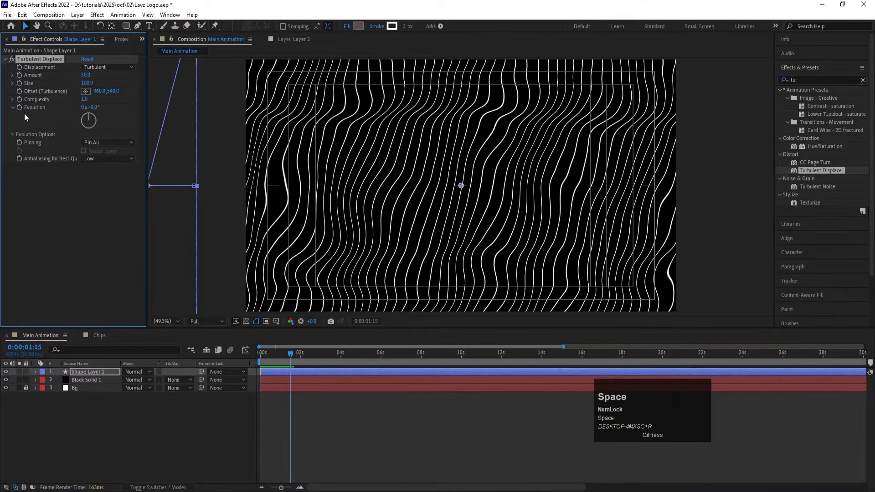
Step: Drive Turbulent Displace's Evolution with the expression time*30, preview it, collapse the layer, and return to the start
alt+click(19, 107)
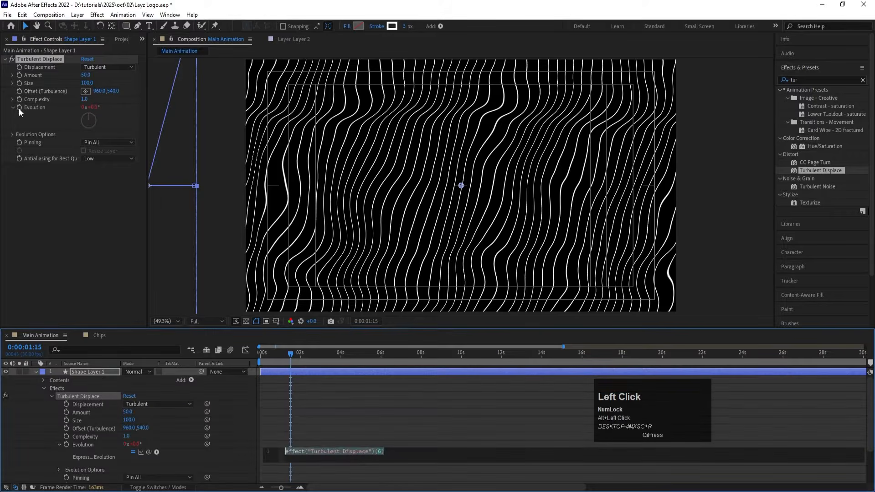
text(tim)
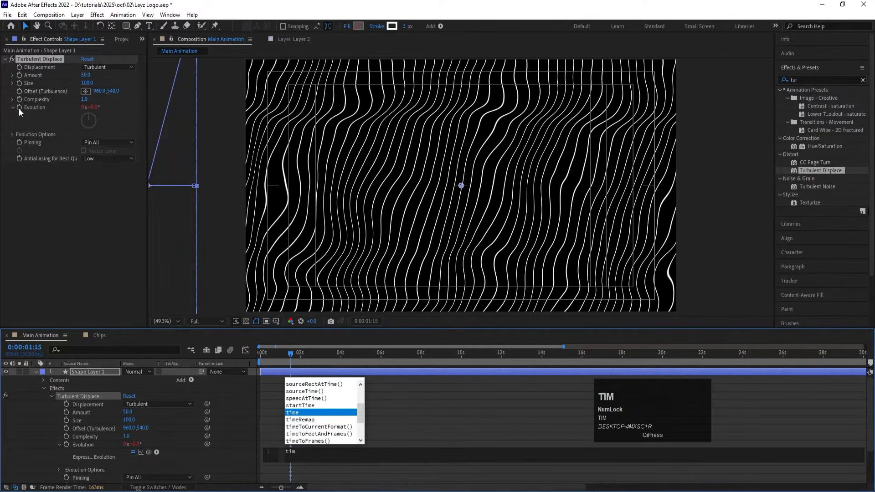
key(Return)
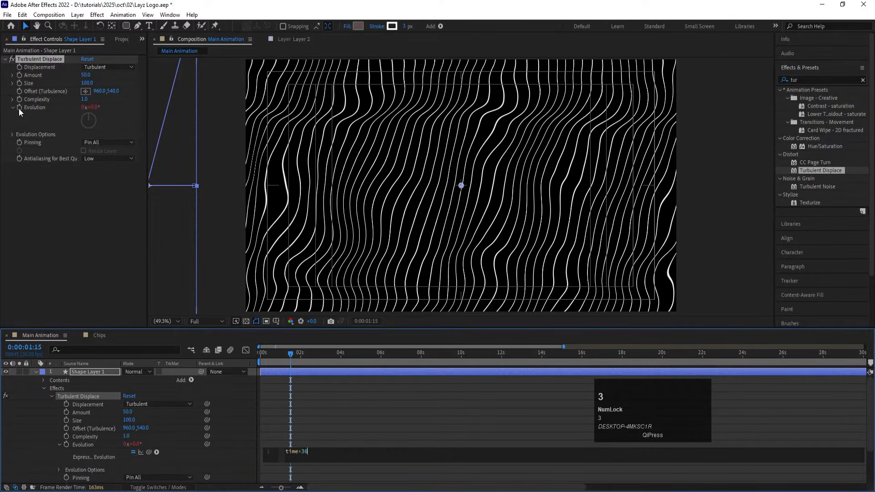
text(*30)
click(287, 422)
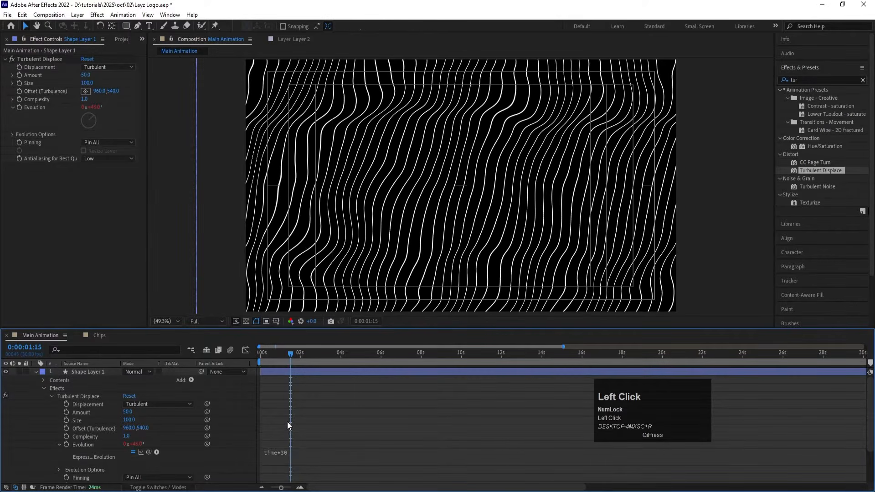
key(space)
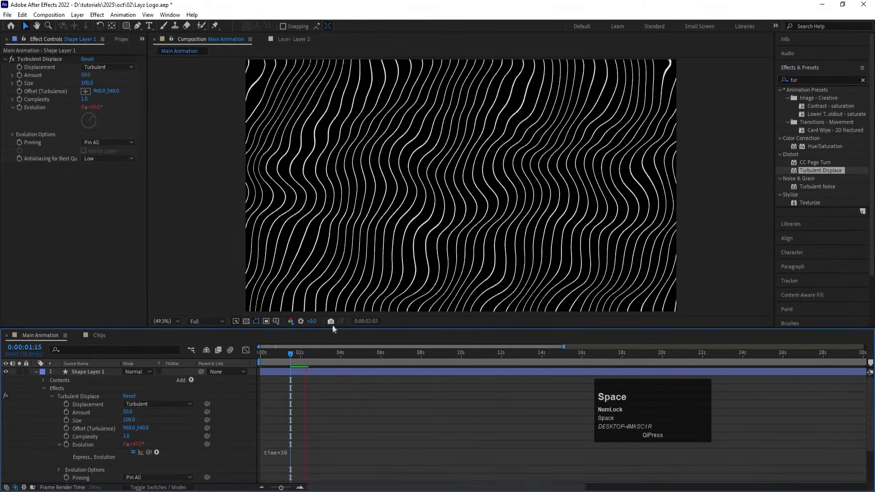
click(36, 373)
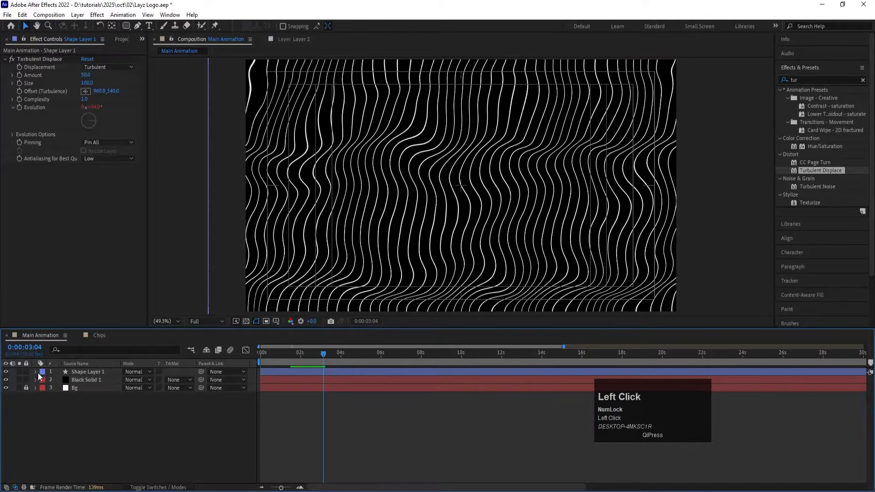
drag(317, 354, 228, 362)
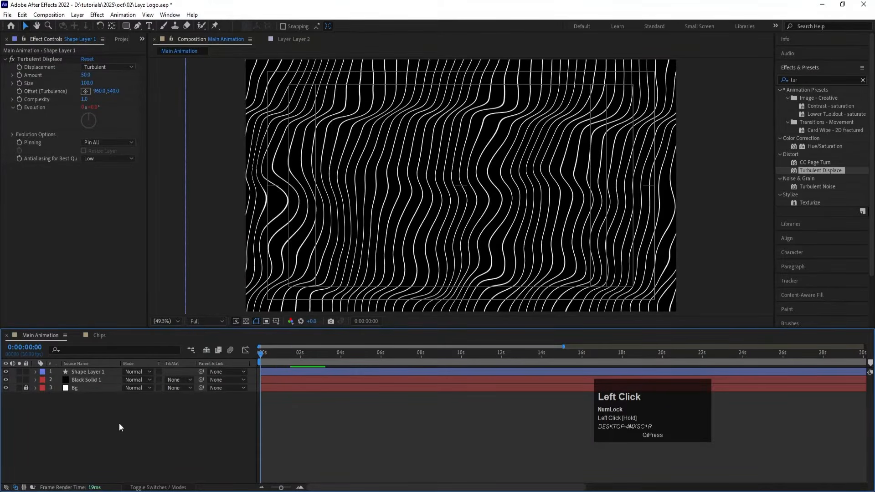
Step: Add an adjustment layer above Shape Layer 1 and apply the Tint effect to it
right_click(118, 423)
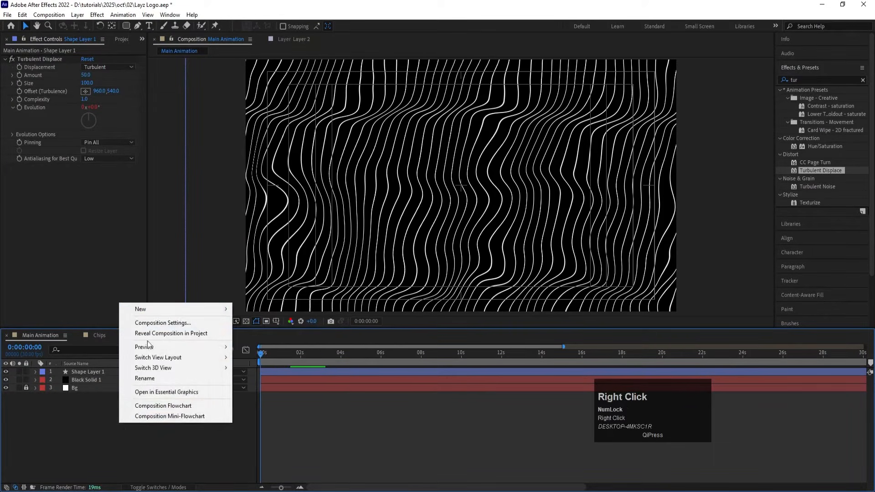
click(152, 310)
click(267, 385)
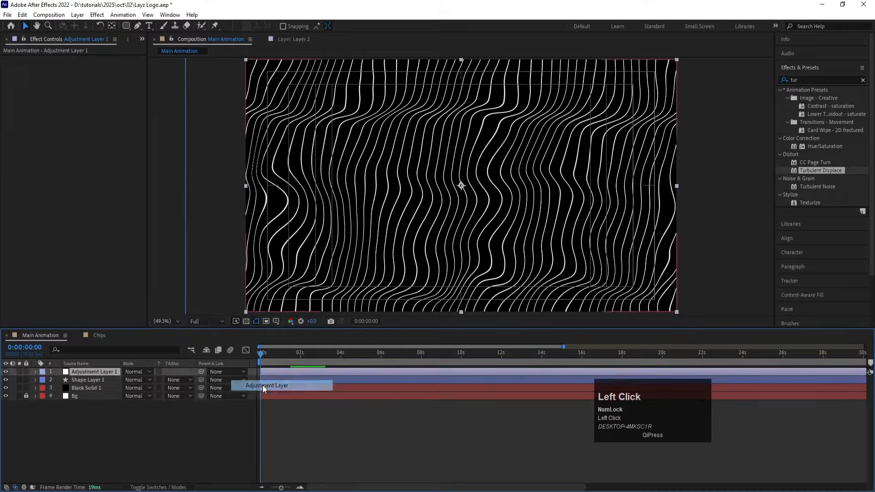
click(803, 80)
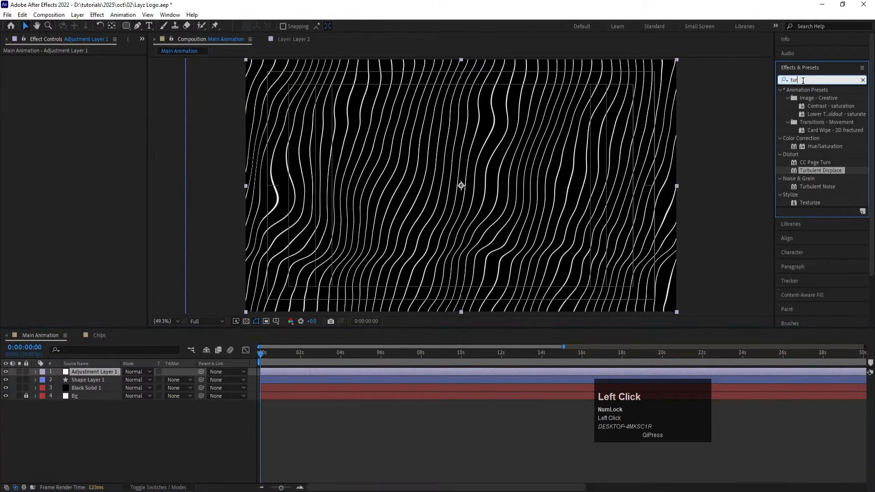
key(ctrl+a)
text(tint)
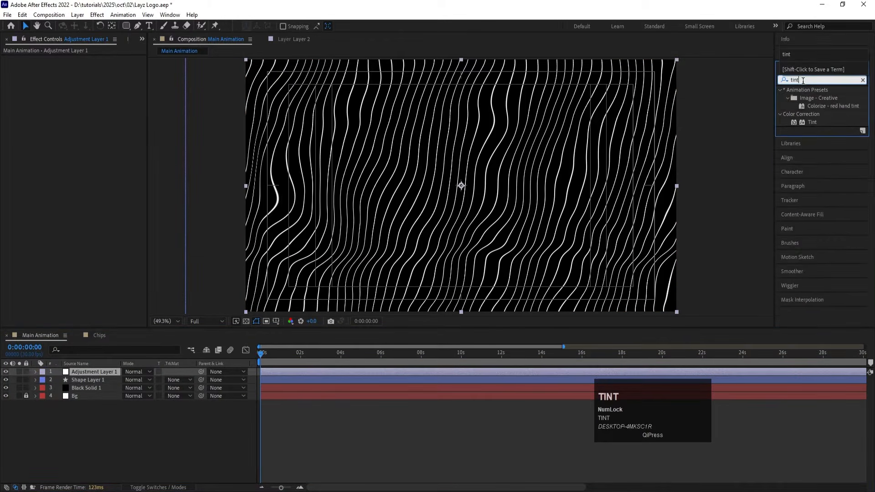
double_click(811, 122)
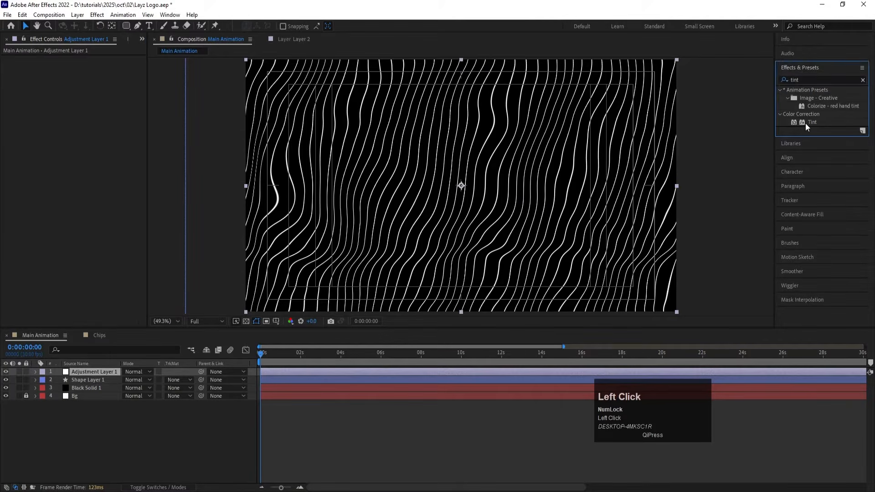
Step: Set the Tint effect's Map Black To color to bright red
key(equal)
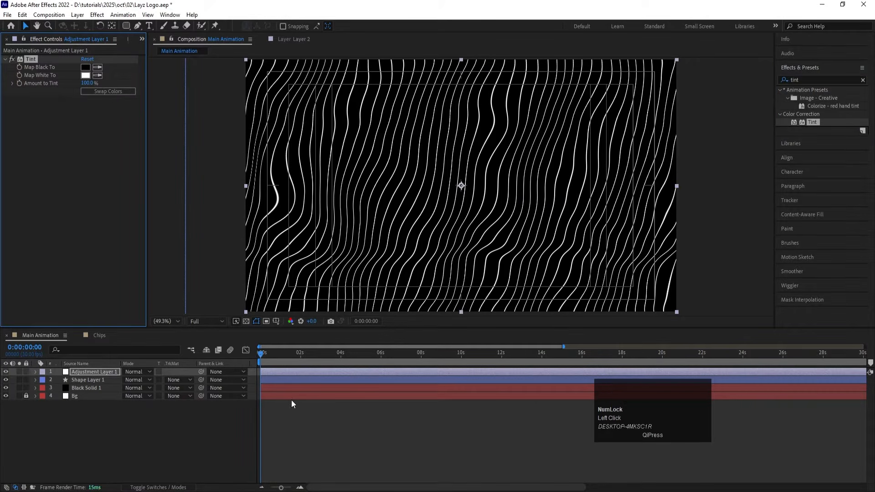
click(85, 68)
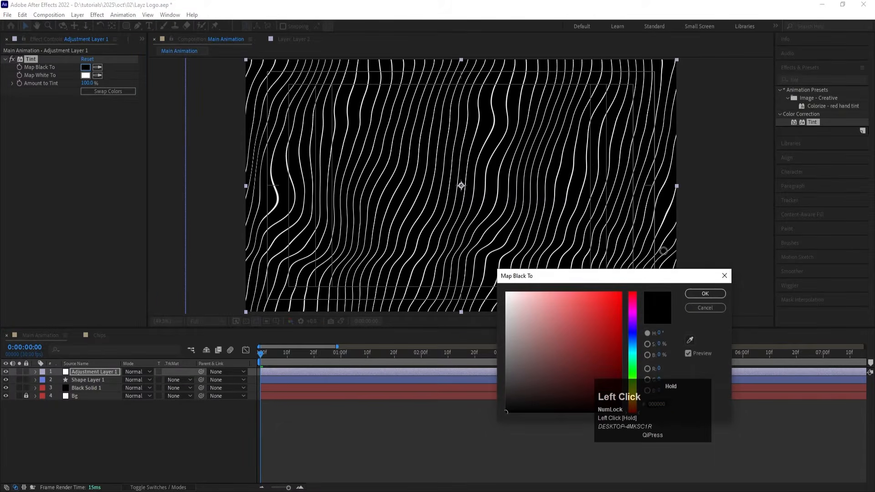
drag(664, 251, 667, 252)
click(689, 294)
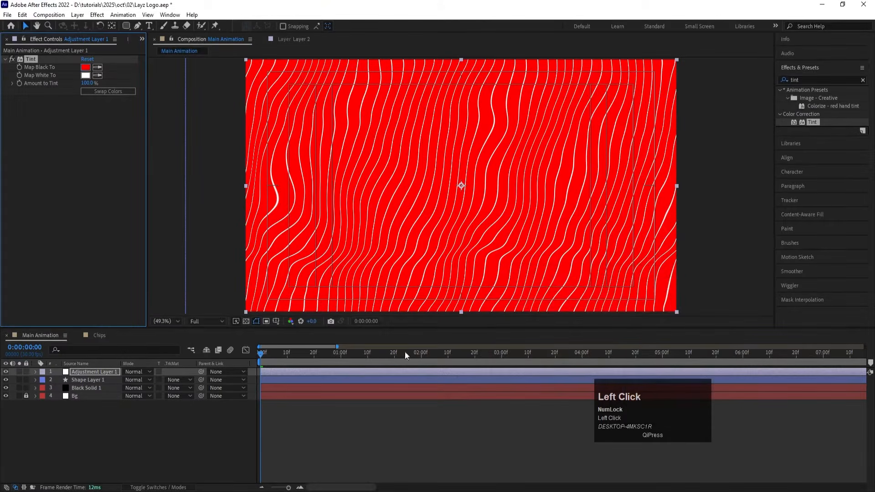
Step: Split Adjustment Layer 1 at 0:00:00:20 and set the second part's Tint Map Black To color to purple
click(314, 360)
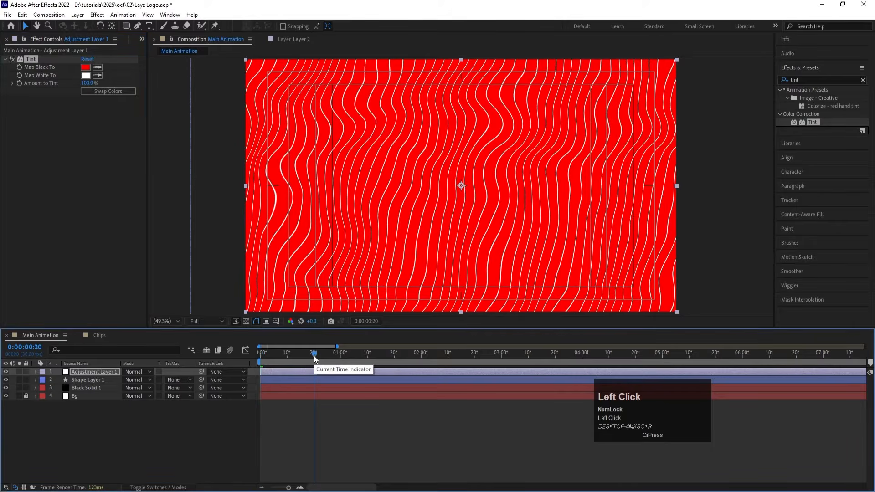
click(314, 375)
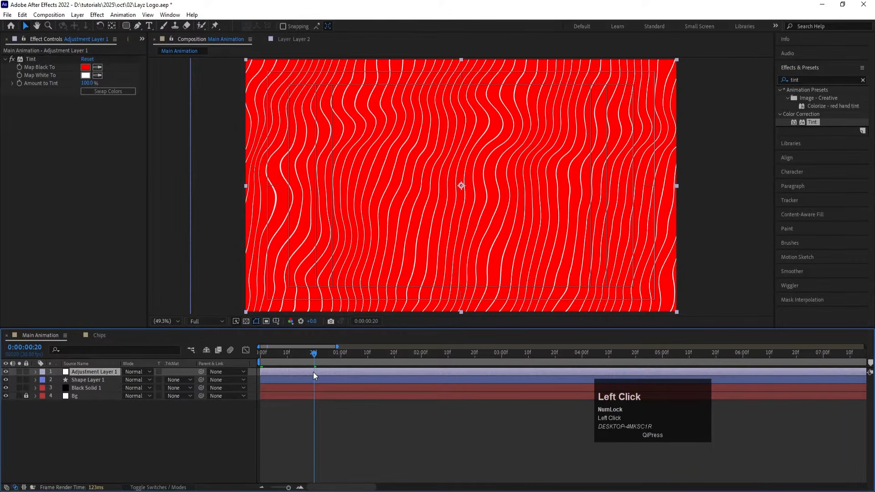
key(ctrl)
key(ctrl+shift+d)
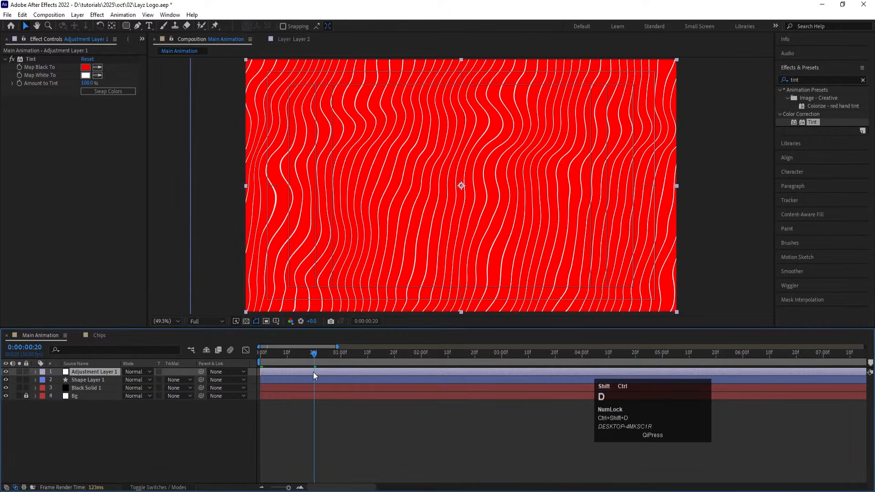
click(86, 67)
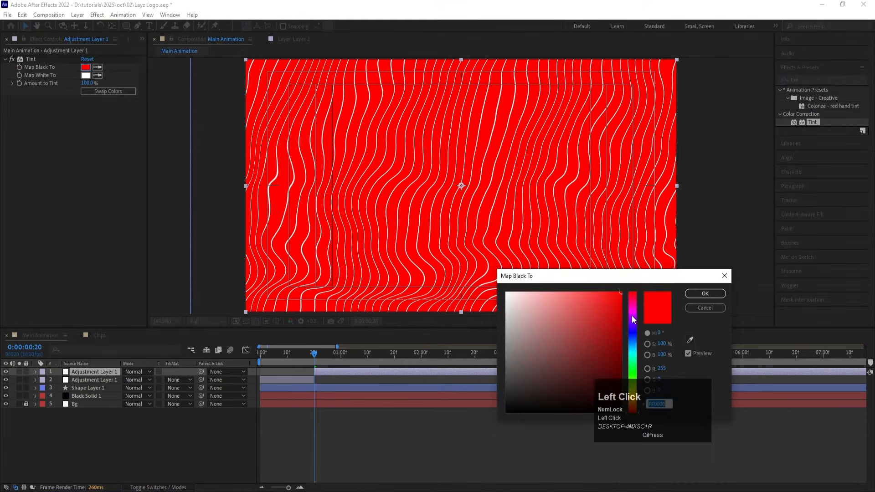
click(633, 318)
key(Return)
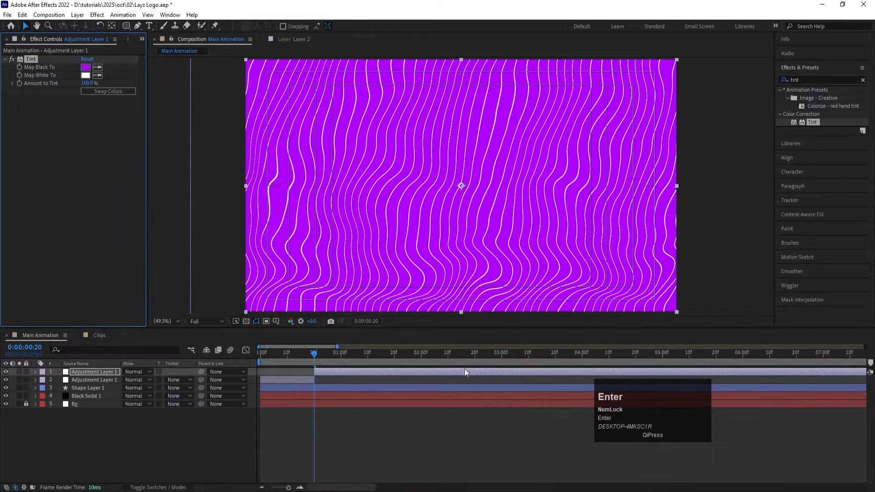
Step: Split the purple adjustment layer at 0:00:01:10 and set the new part's Map Black To color to cyan
click(366, 356)
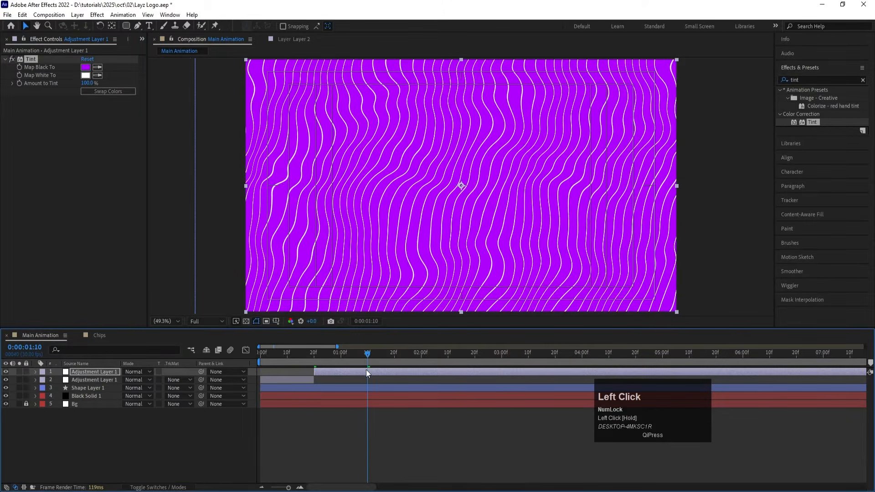
key(ctrl+shift+d)
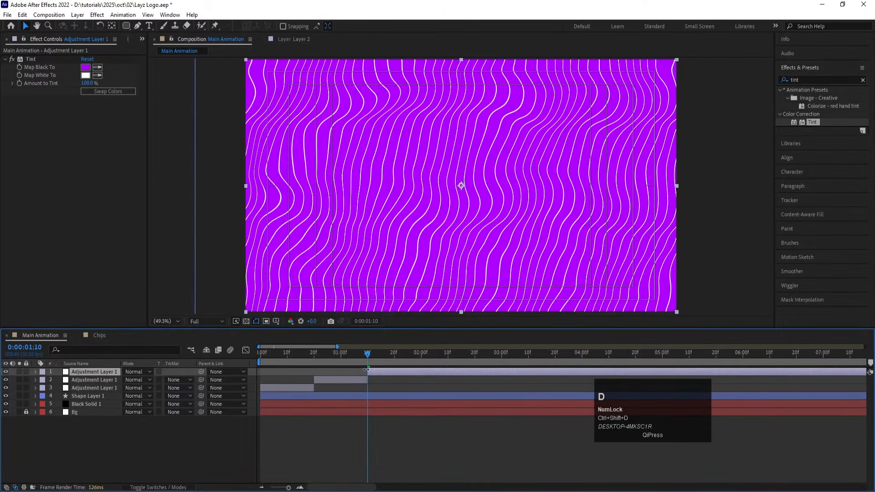
click(85, 67)
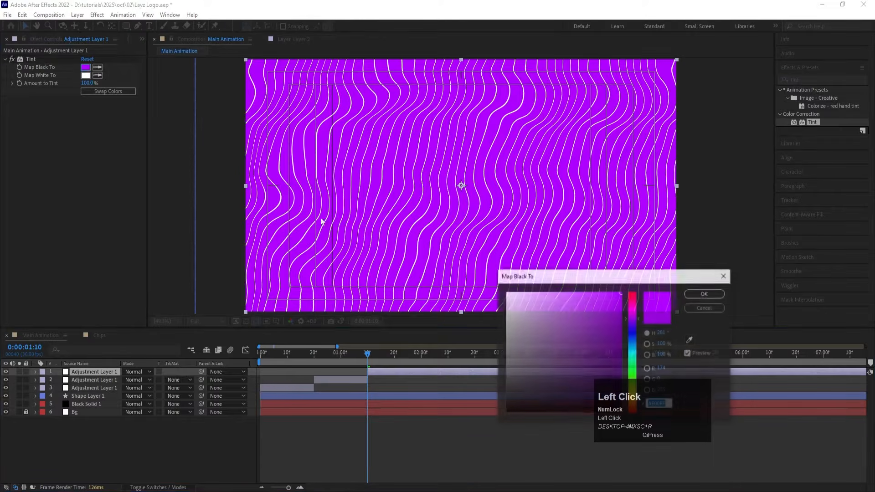
click(633, 343)
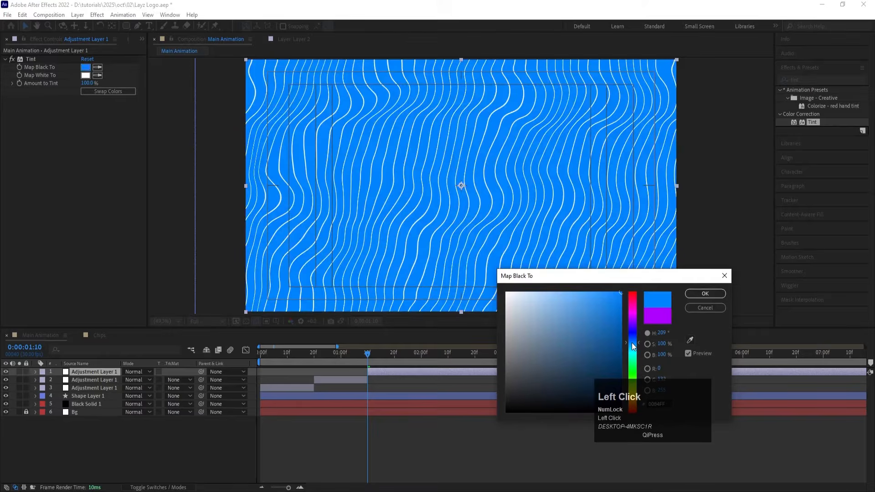
click(634, 354)
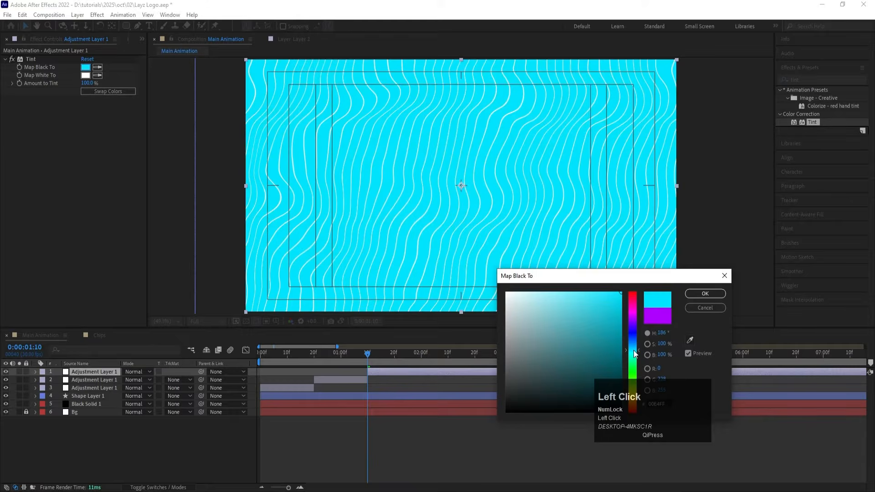
click(705, 294)
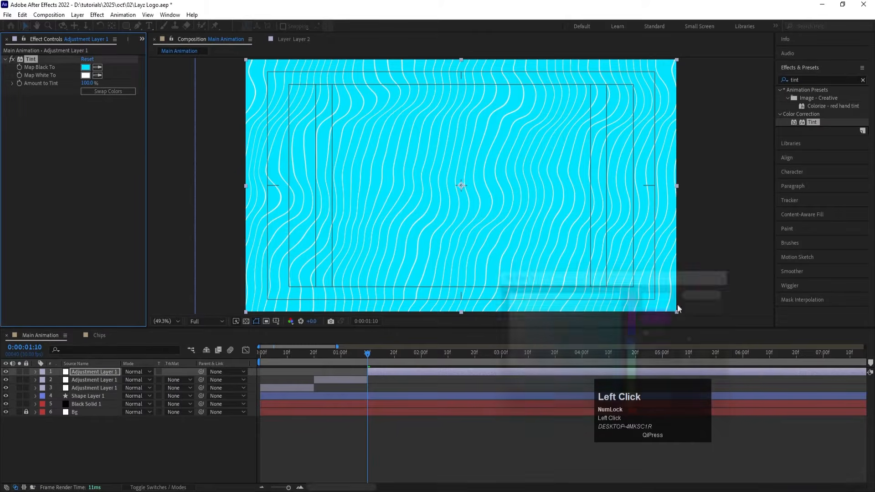
Step: Split the cyan adjustment layer at 0:00:02:00 and set the new part's Map Black To color to bright green
click(422, 355)
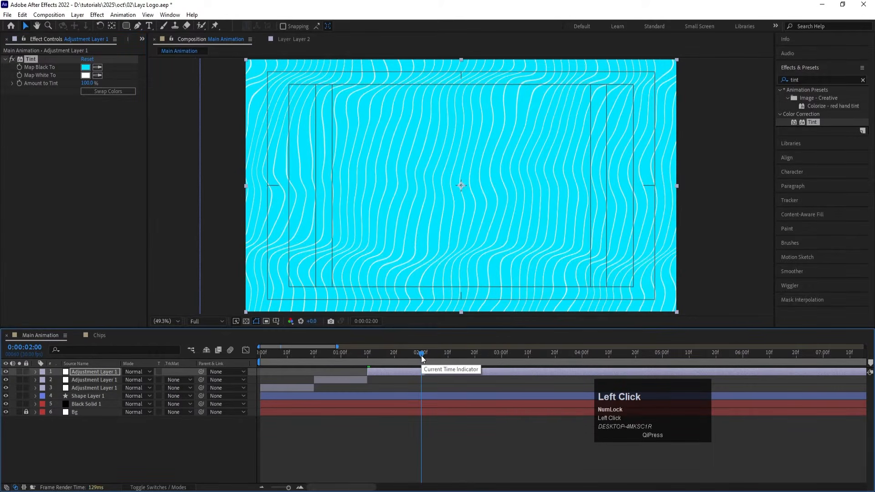
key(ctrl+shift+d)
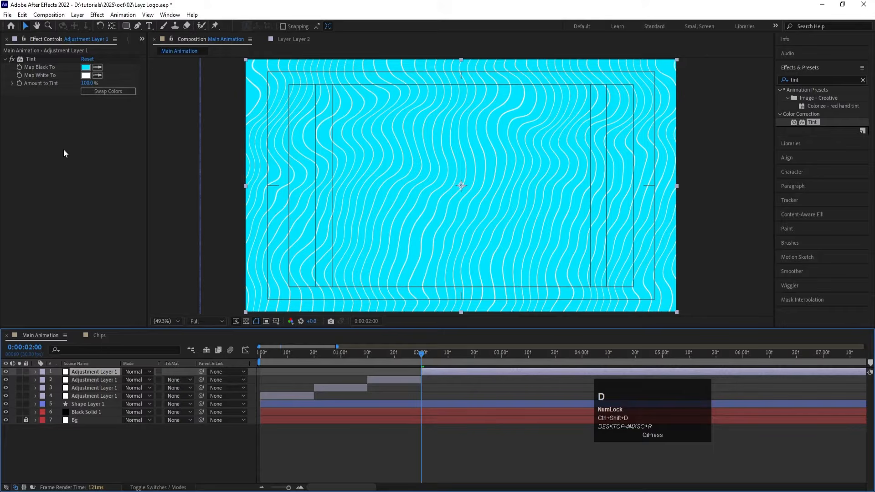
click(85, 67)
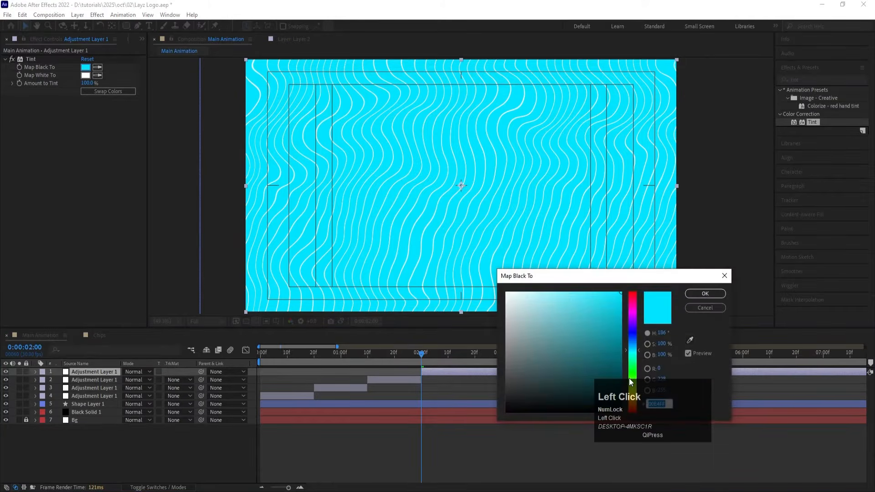
click(633, 375)
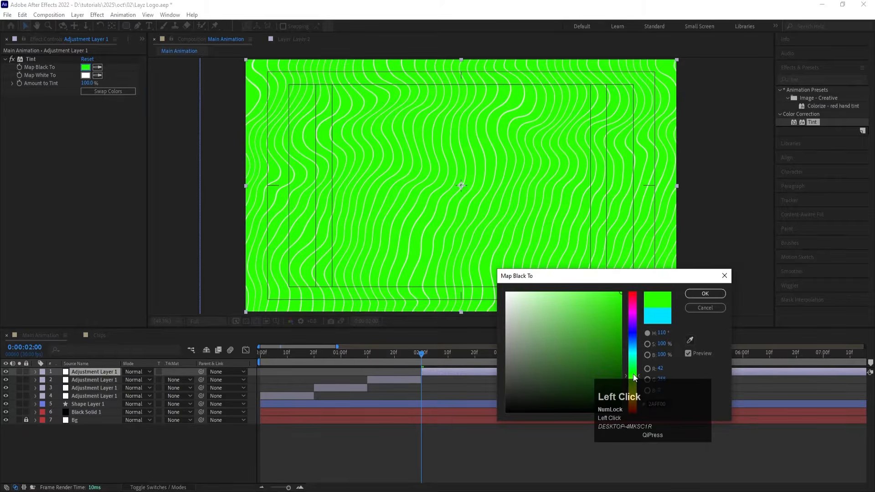
key(Return)
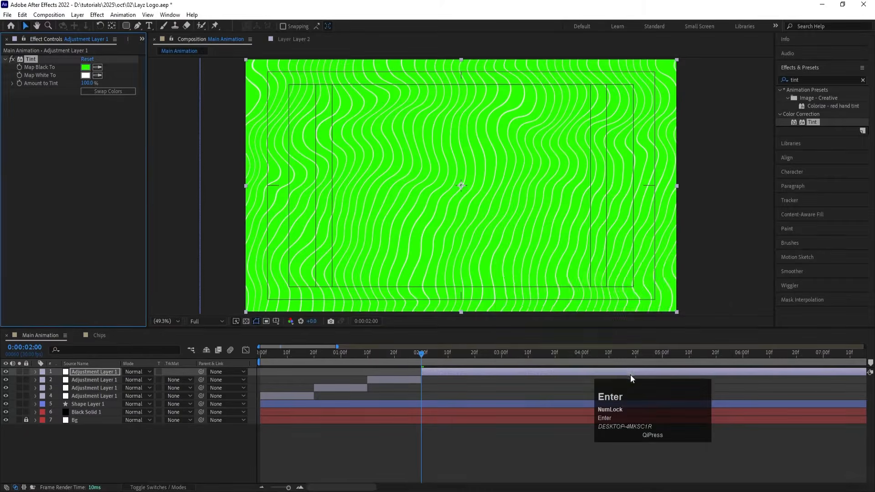
Step: Split the green adjustment layer at 0:00:02:20 and delete the part after the split
click(475, 356)
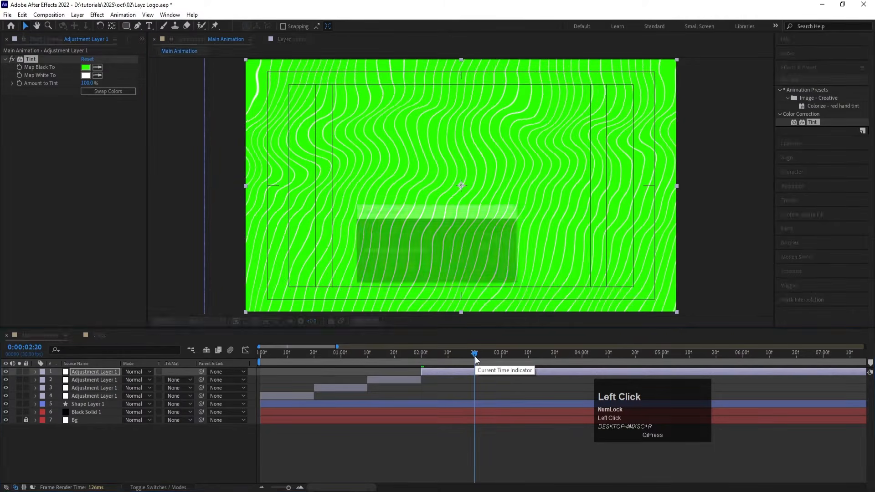
key(ctrl+shift+d)
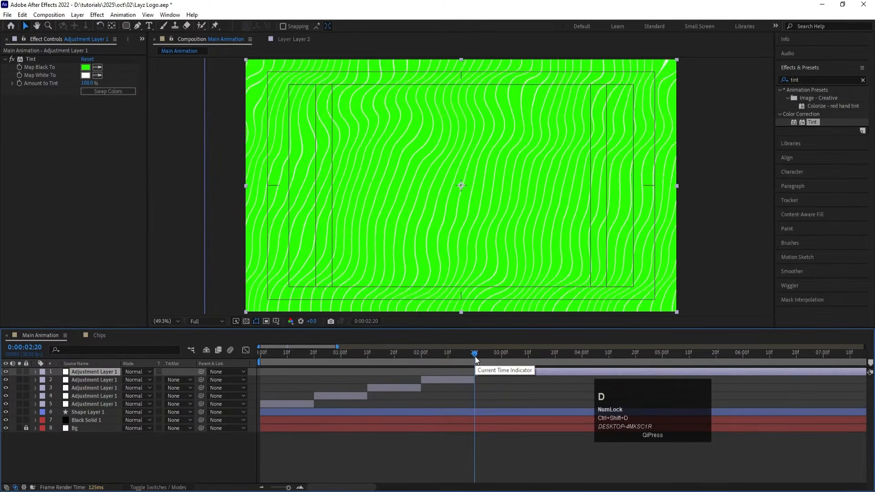
key(Delete)
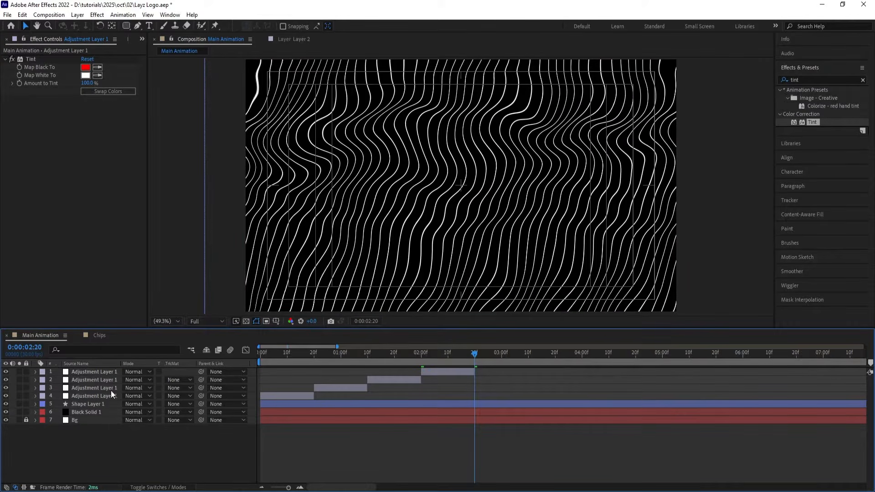
Step: Pre-compose the four adjustment layers, Shape Layer 1 and Black Solid 1 into a composition named Bg Animation
click(78, 411)
shift+click(80, 373)
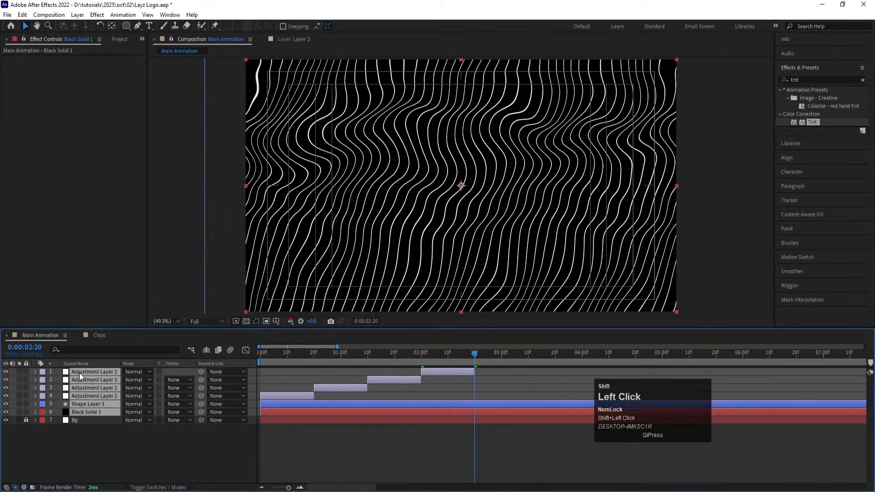
key(ctrl)
key(ctrl+shift+c)
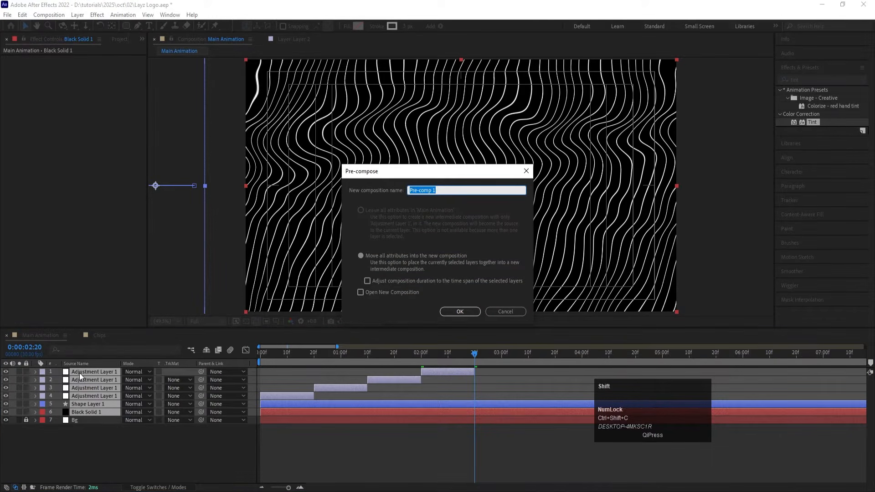
text(Bg Animation)
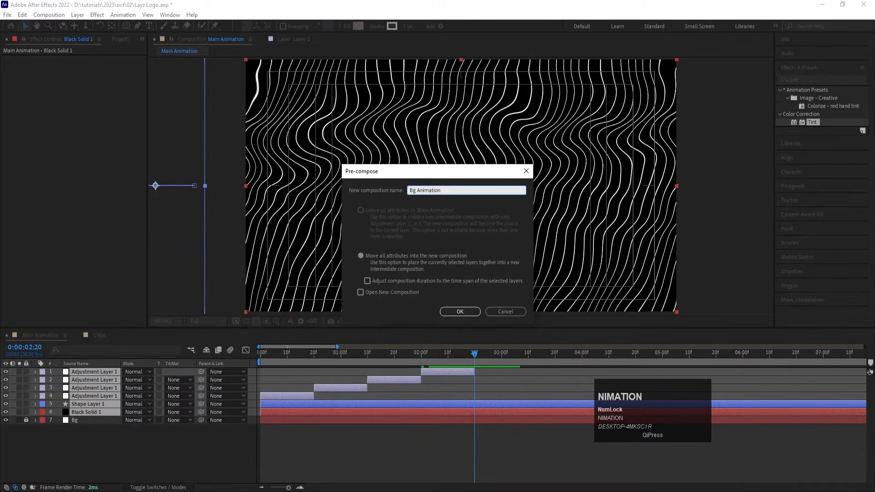
key(Return)
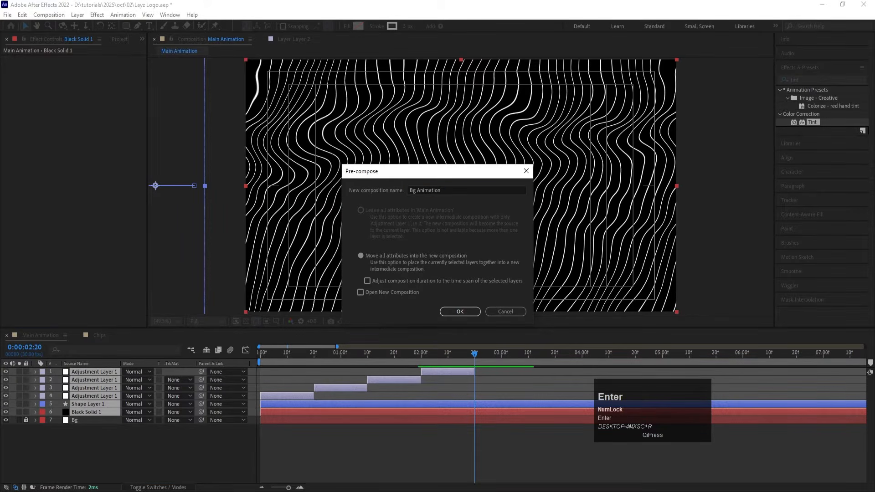
Step: Open the Bg Animation composition, end its work area at 0:00:02:19 and trim the composition to it
double_click(425, 371)
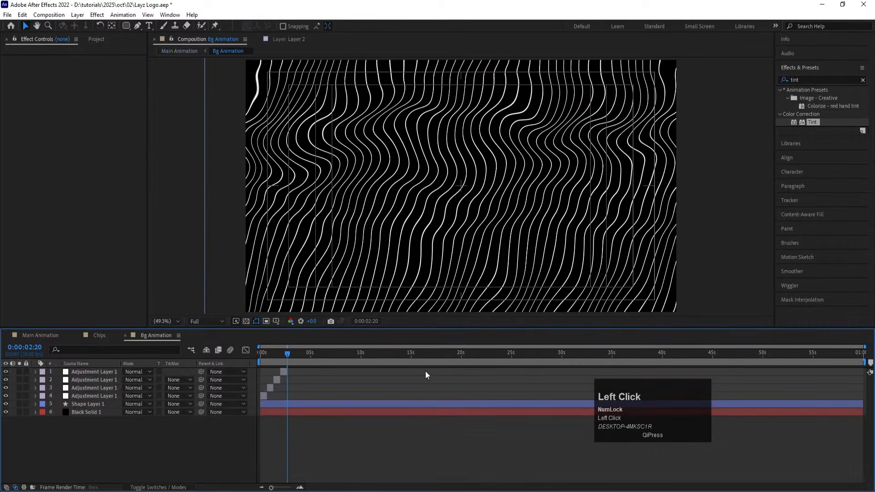
key(equal)
key(equal)
key(equal)
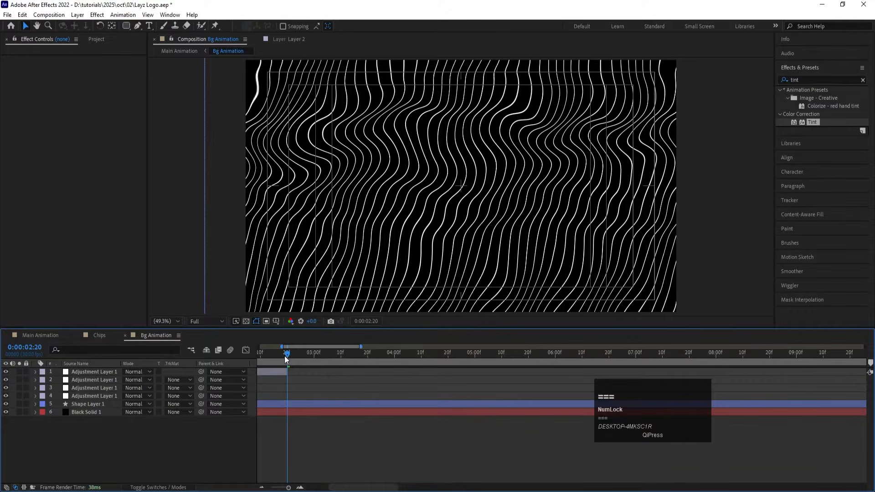
drag(288, 357, 284, 354)
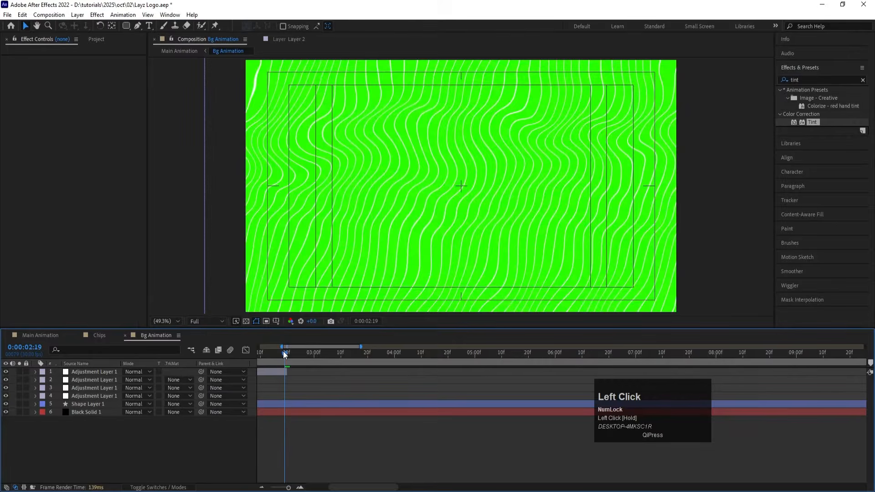
key(n)
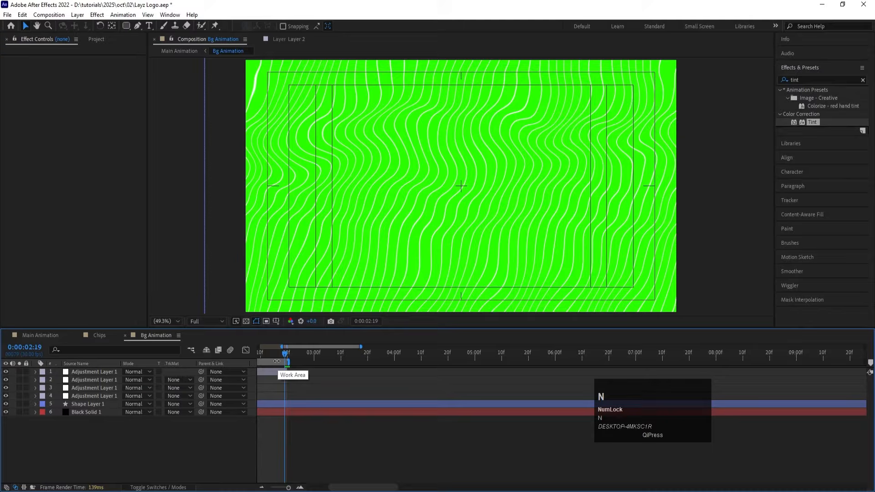
right_click(266, 361)
click(288, 389)
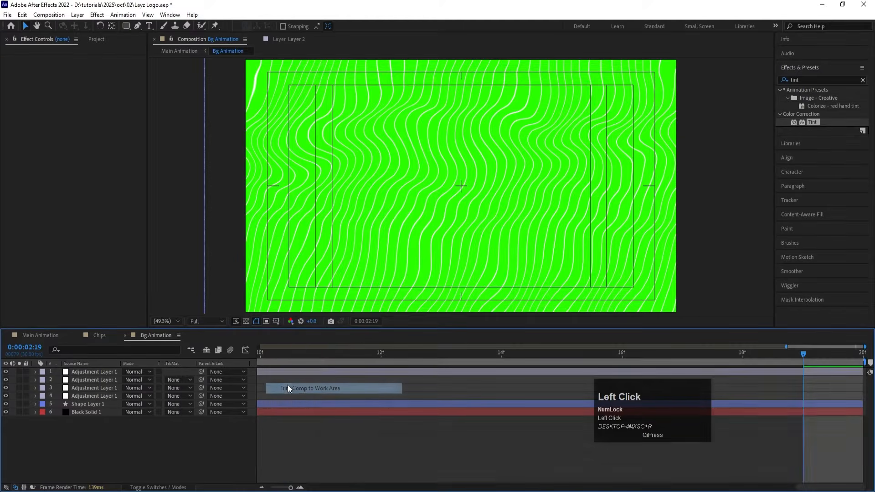
Step: Return to the Main Animation composition and enable time remapping on the Bg Animation layer
click(47, 334)
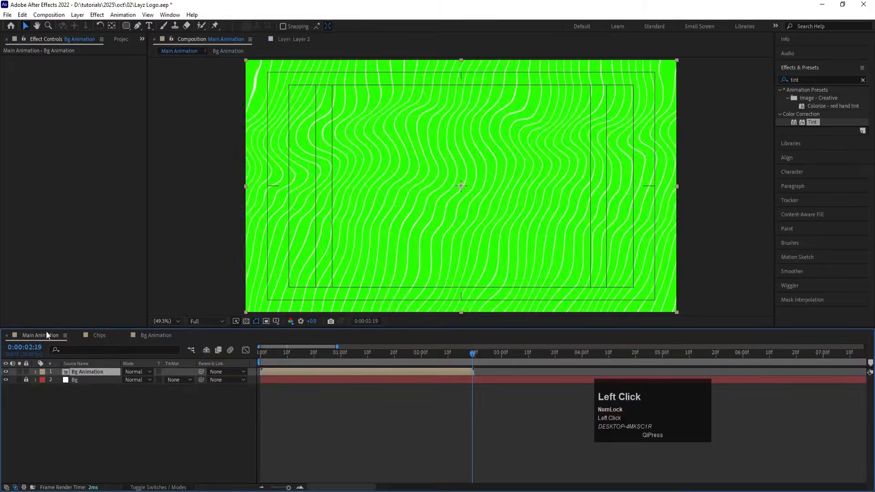
key(o)
right_click(468, 372)
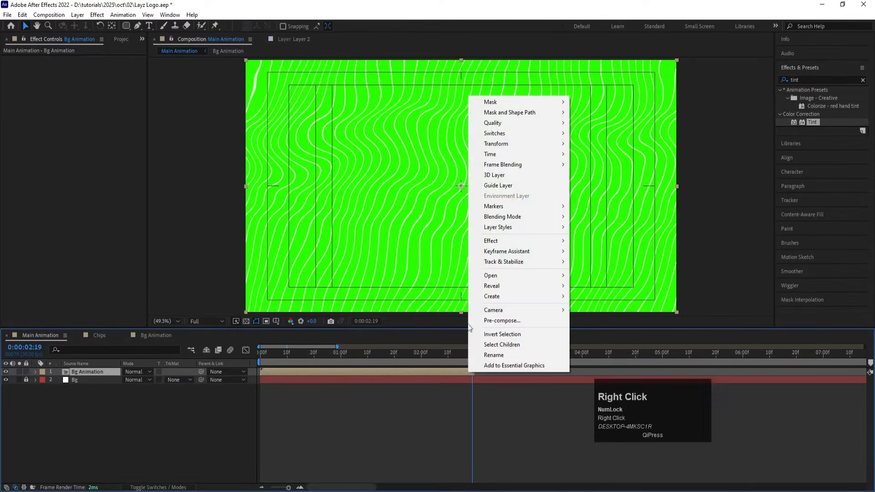
click(485, 154)
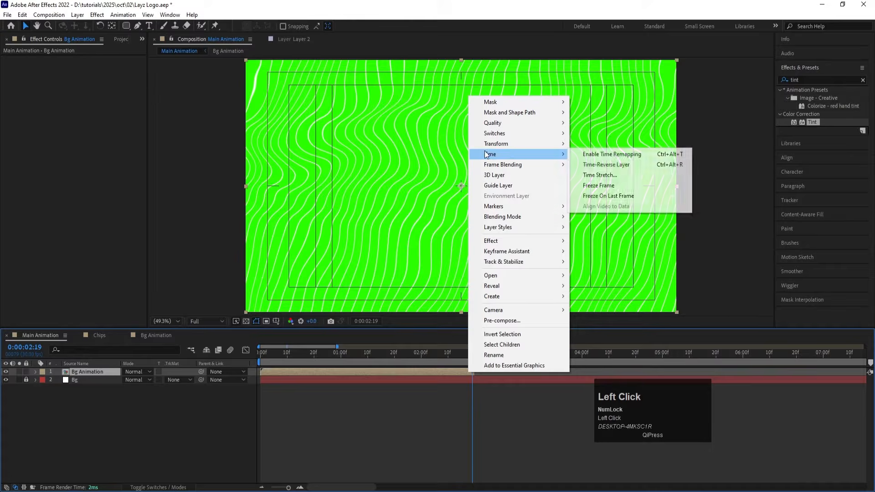
click(614, 156)
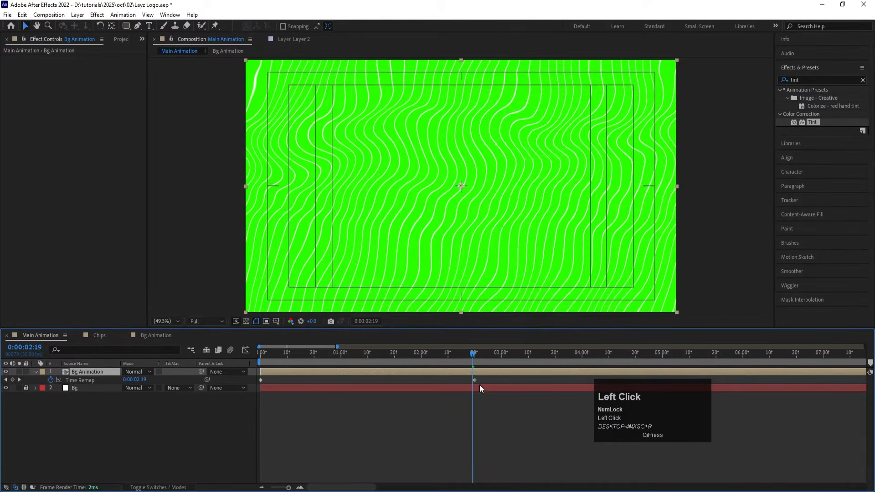
Step: Add a Time Remap keyframe at 0:00:02:19 on Bg Animation and delete the original end keyframe just after it
click(12, 381)
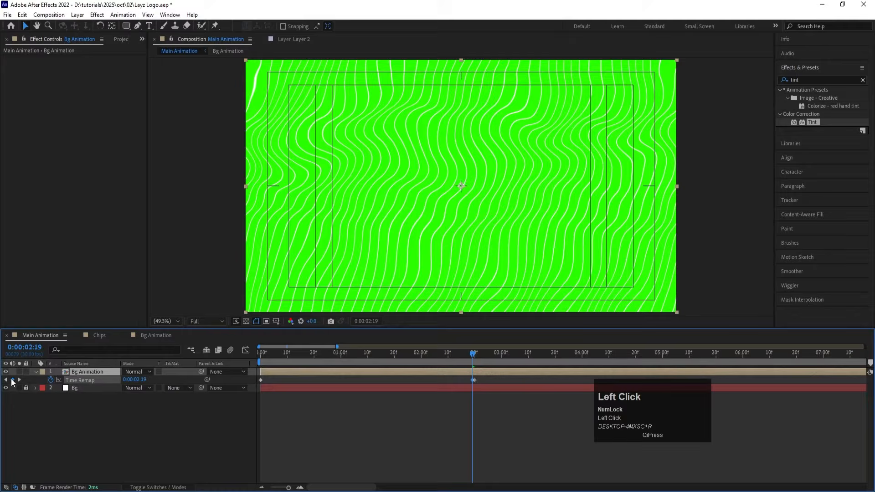
click(477, 380)
click(476, 380)
key(Delete)
click(155, 431)
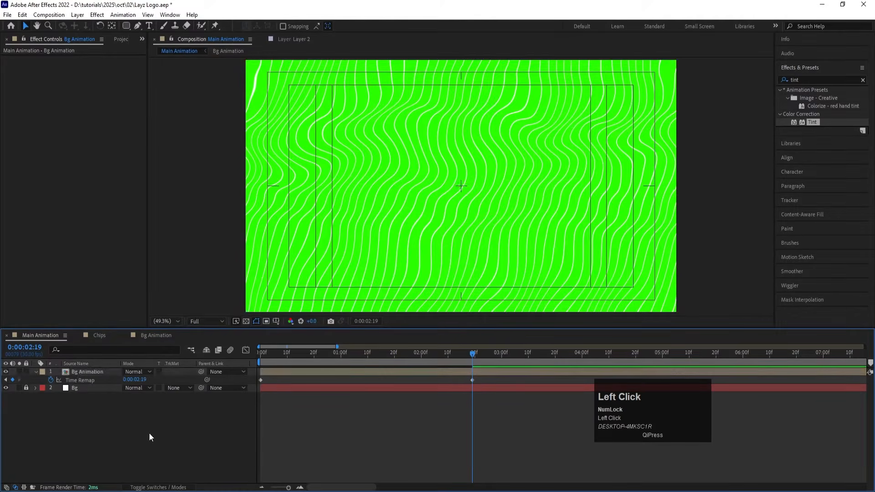
Step: Add a loopOut() expression to the Time Remap property of the Bg Animation layer
alt+click(51, 379)
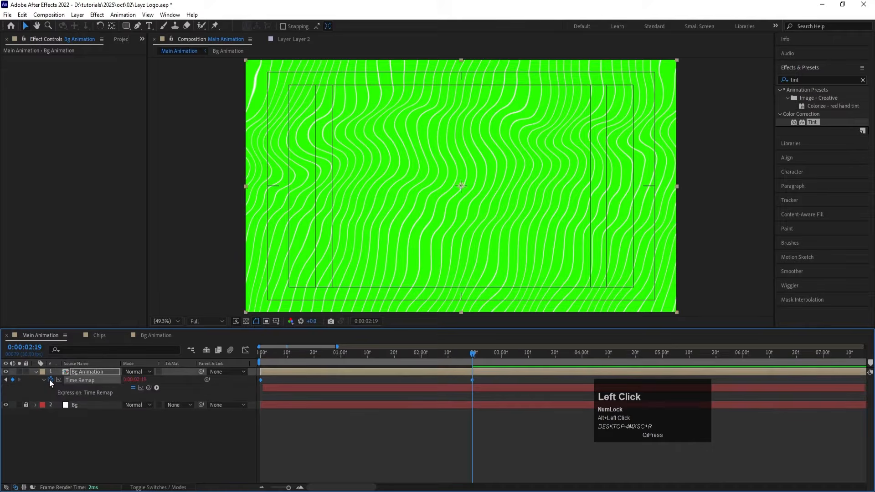
text(loo)
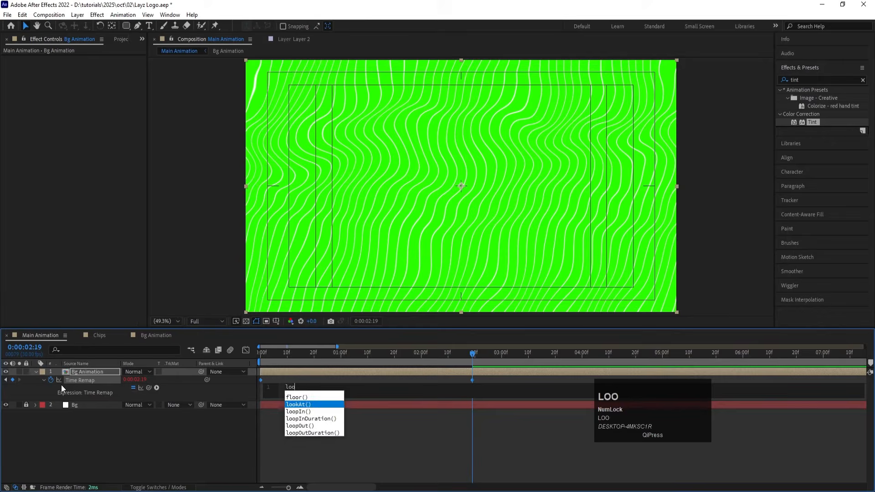
key(Down)
key(Down)
key(Down)
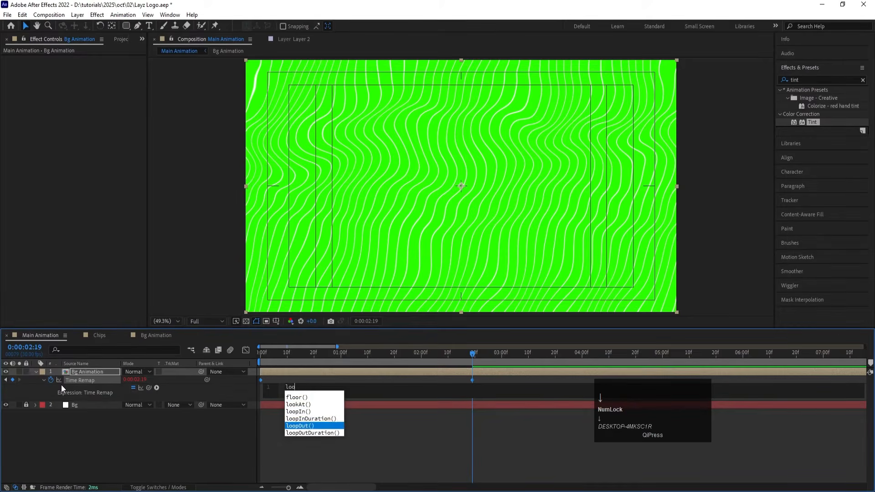
key(Return)
click(316, 440)
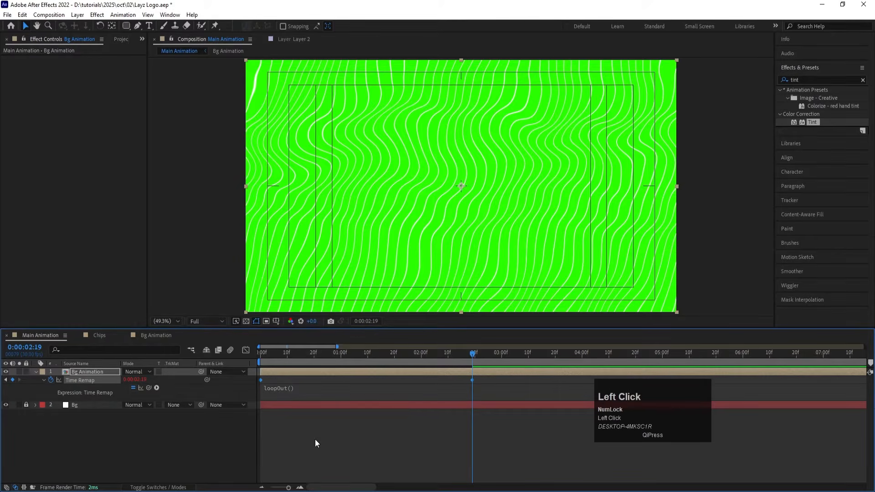
click(315, 440)
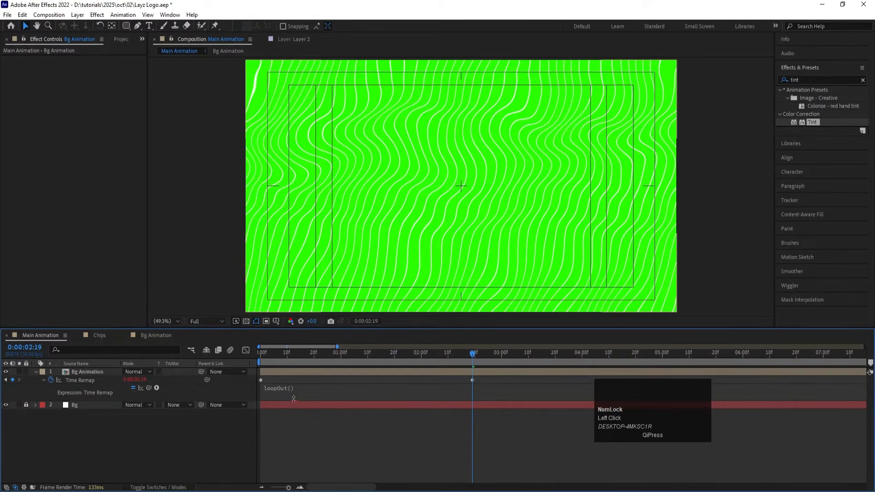
Step: Save the project, preview the looping background past its last Time Remap keyframe, and collapse the Bg Animation layer's properties
click(284, 373)
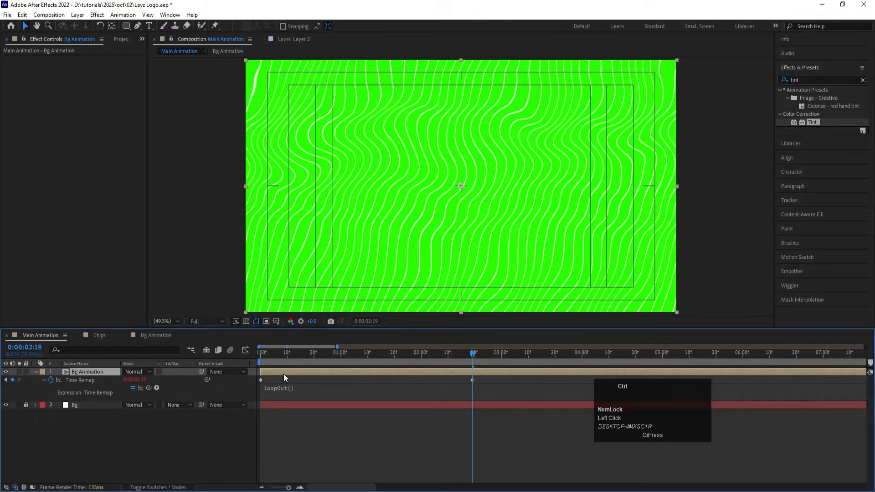
key(ctrl+s)
key(space)
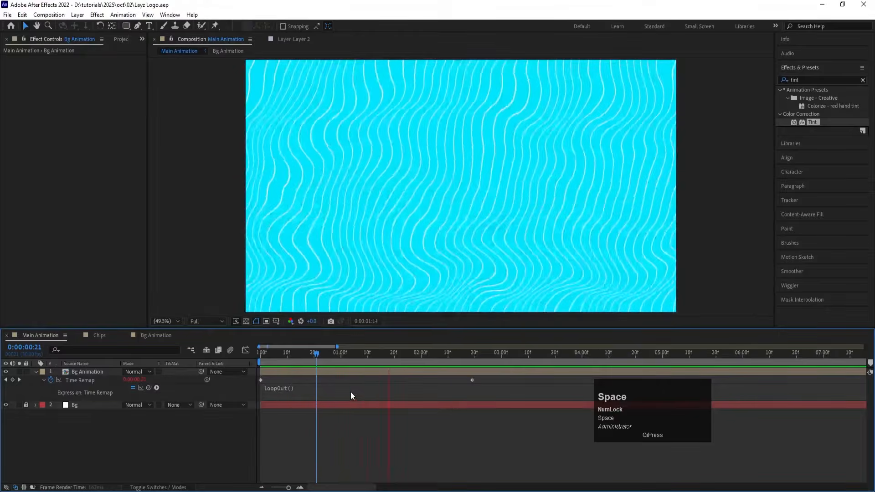
key(minus)
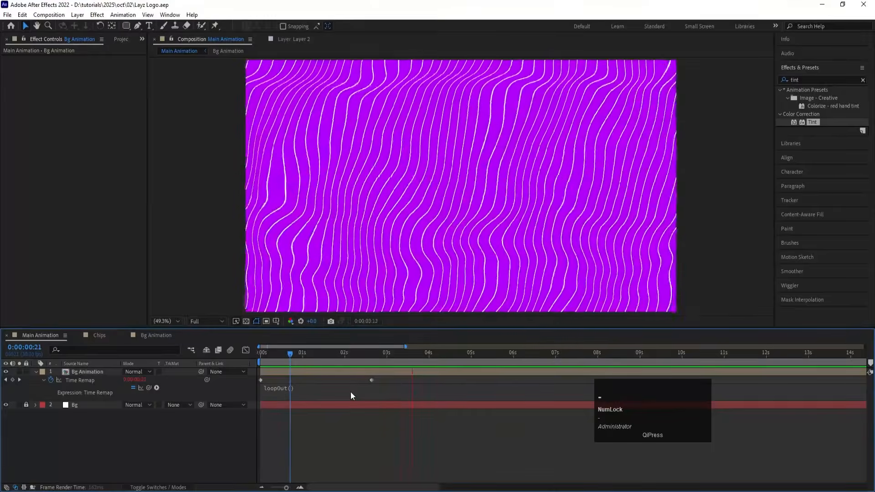
key(space)
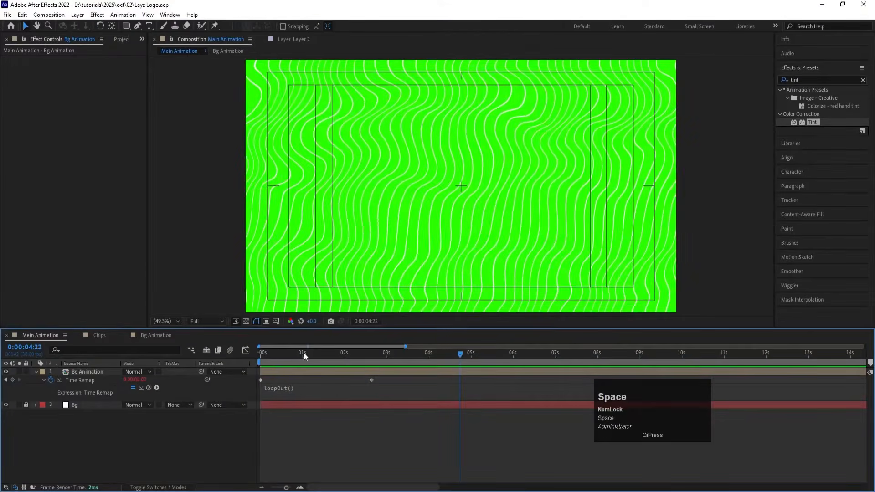
key(u)
key(ctrl+s)
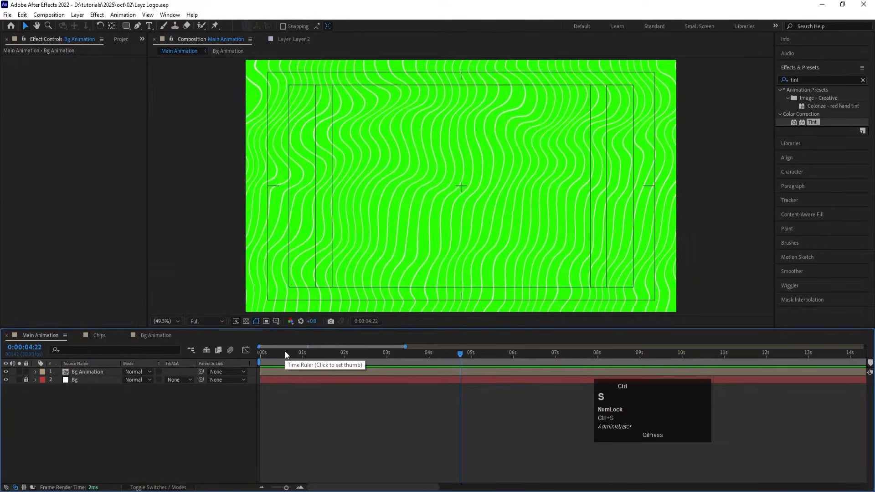
Step: At 0:00:00:00, draw a circle with white fill and no stroke near the frame's centre as a new shape layer
drag(275, 360, 213, 353)
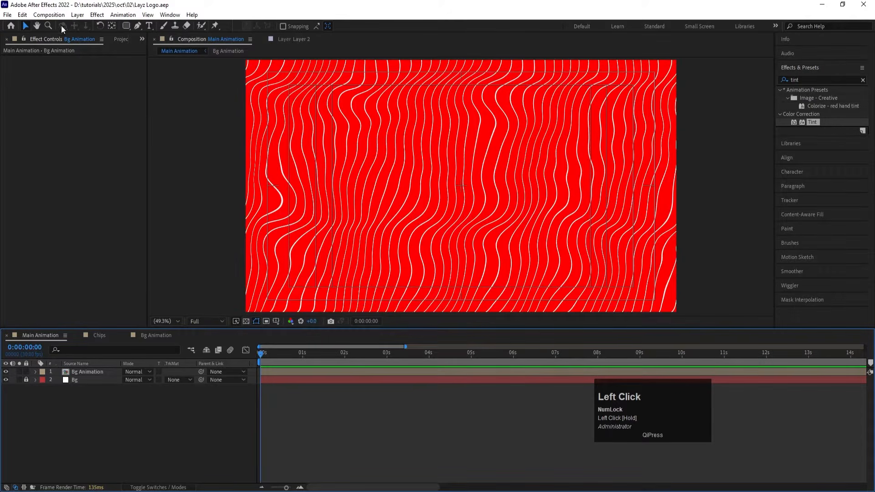
mouse_move(130, 26)
mouse_down()
mouse_move(165, 39)
mouse_move(152, 48)
mouse_up()
click(283, 27)
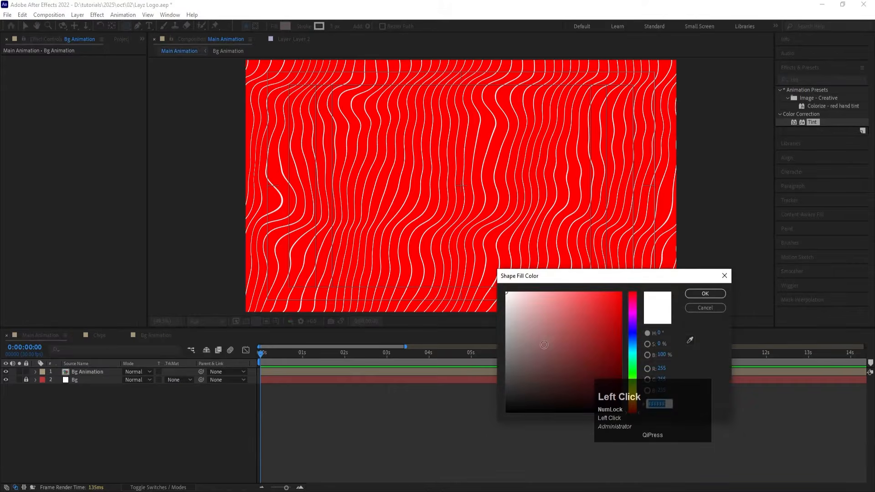
key(Return)
click(308, 26)
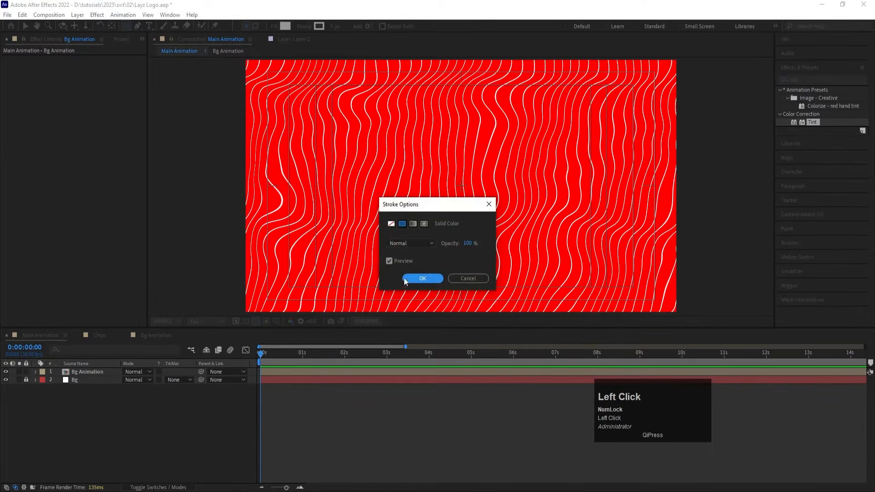
click(391, 224)
click(422, 278)
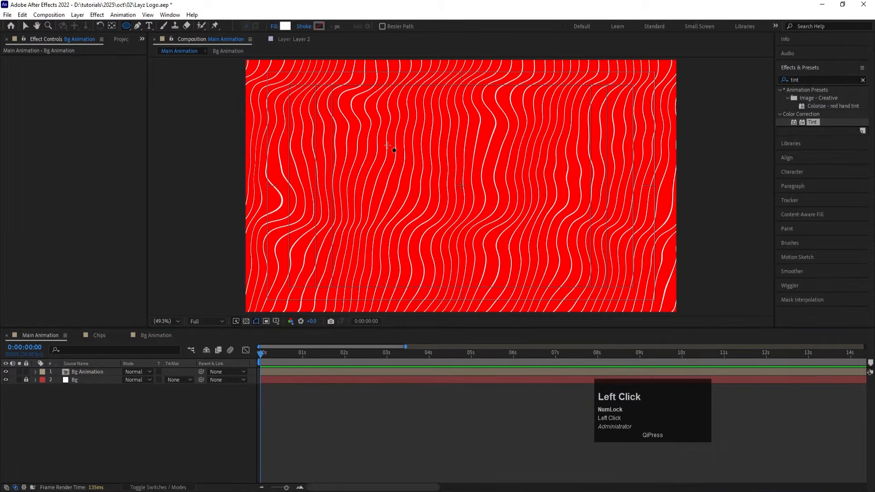
mouse_move(388, 141)
mouse_down()
mouse_move(429, 168)
mouse_move(499, 258)
mouse_up()
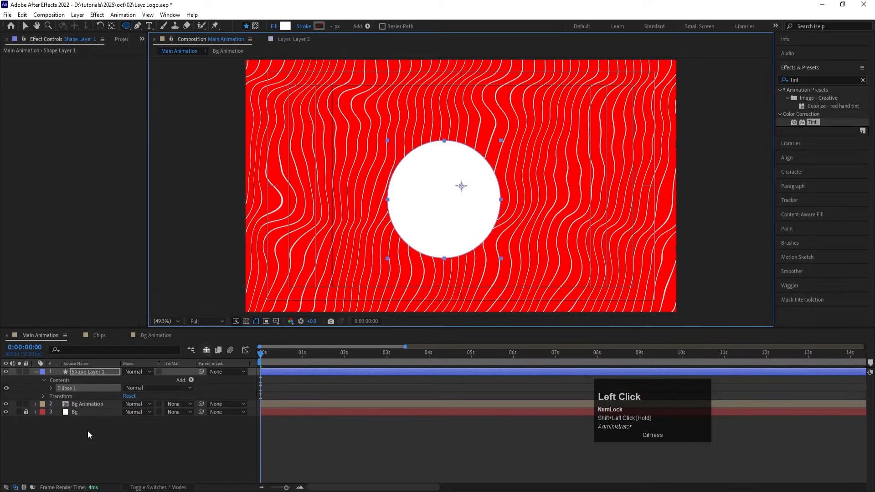
Step: Rename the new circle's shape layer as Mask
click(100, 371)
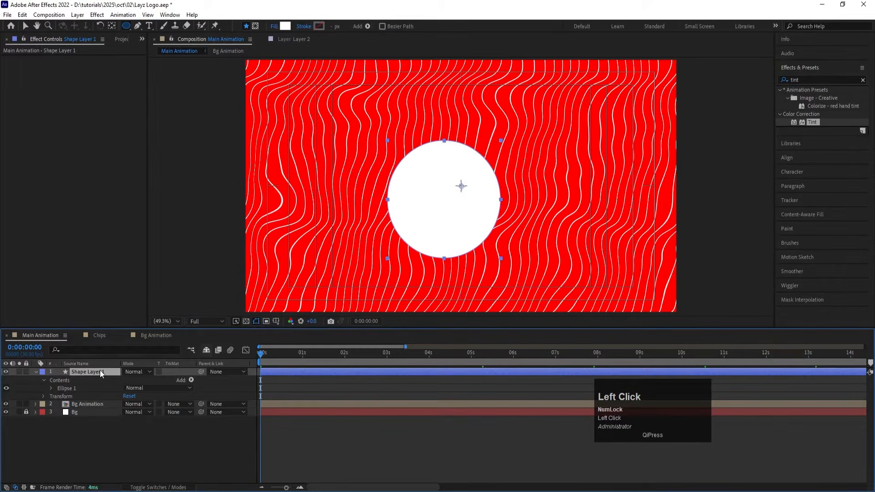
key(Return)
text(Mask)
key(Return)
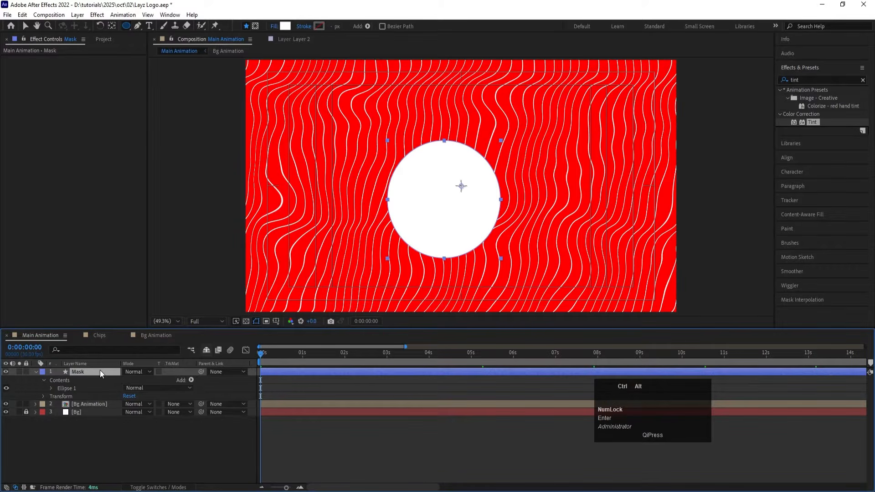
Step: Centre the Mask layer's anchor point on the circle and align the layer to the composition's horizontal and vertical centre
key(ctrl+alt+Home)
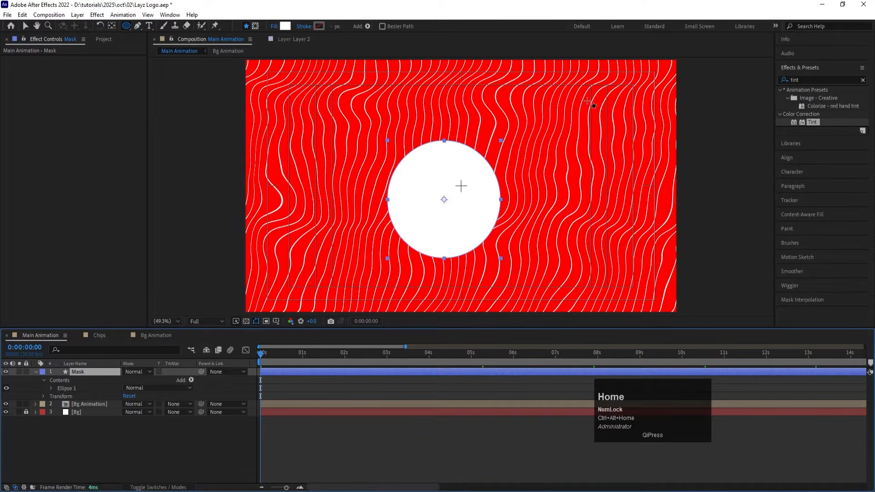
click(781, 160)
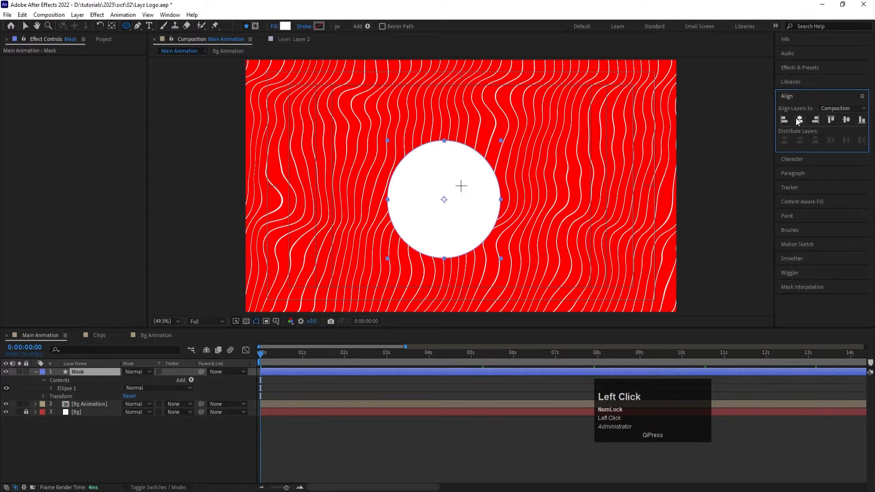
click(799, 120)
click(846, 120)
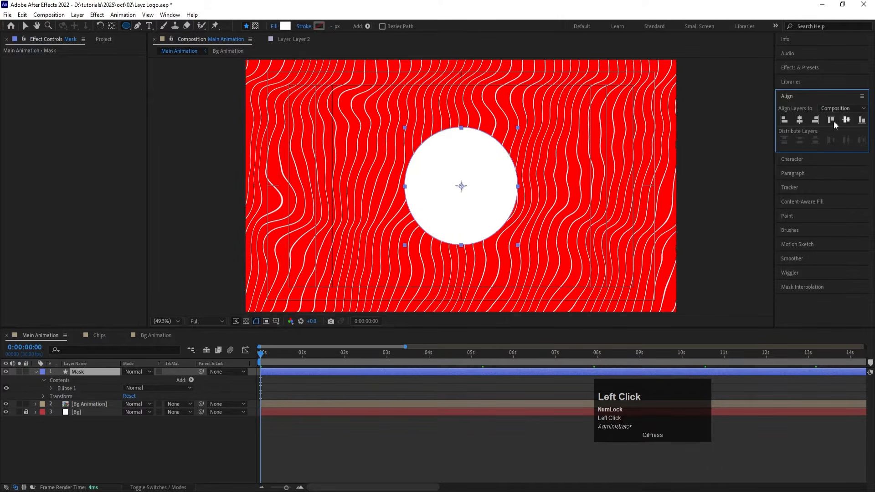
Step: Set the Mask layer's scale to 0% and use Mask as the alpha matte for Bg Animation
key(s)
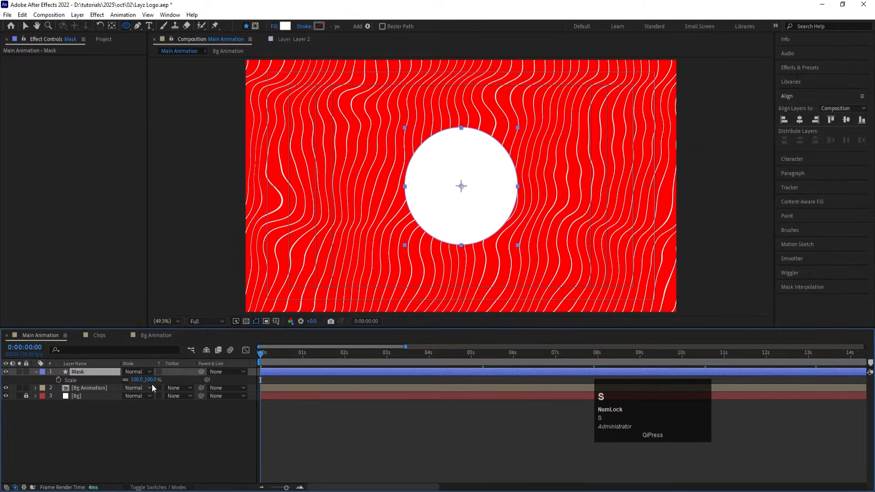
click(136, 380)
text(0)
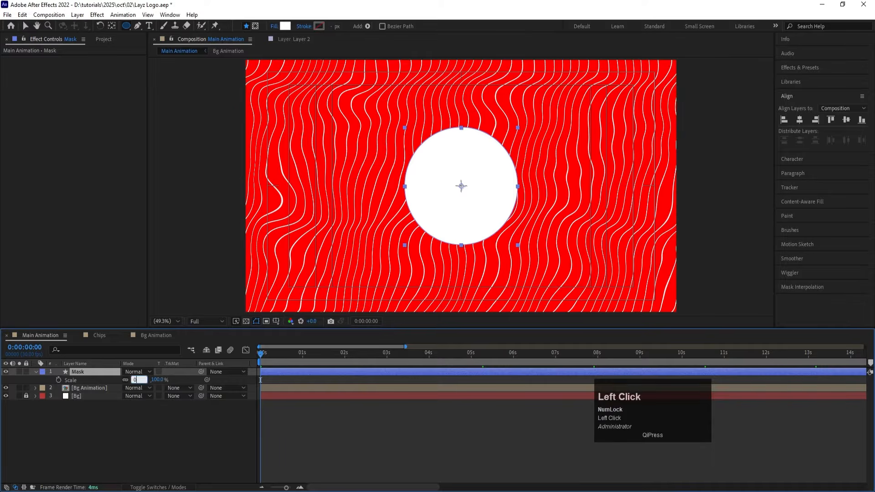
key(Return)
click(179, 389)
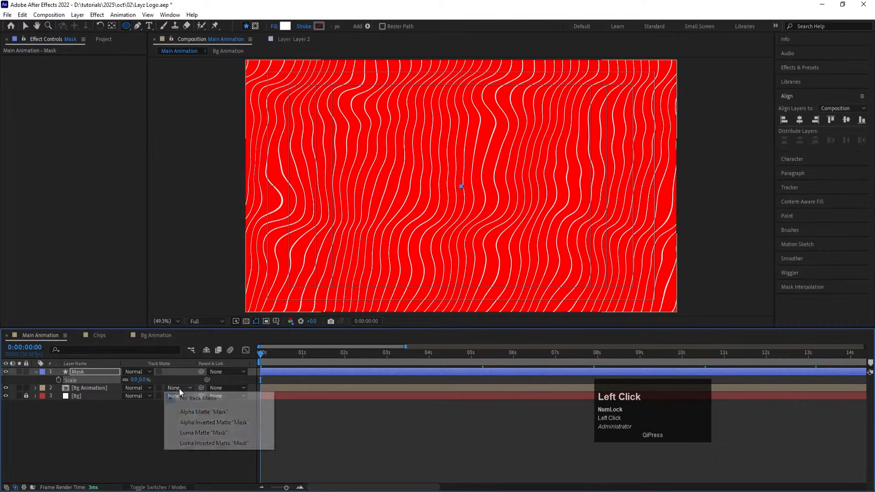
click(185, 416)
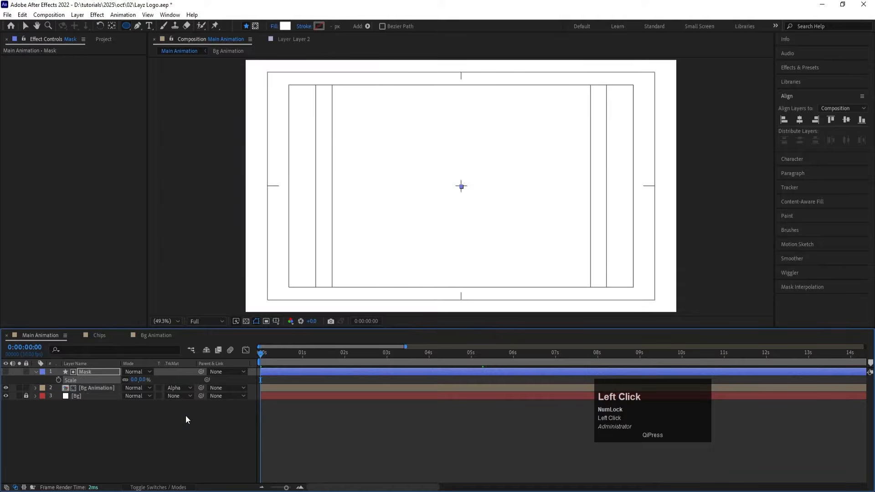
Step: Keyframe the Mask layer's scale at 0% on the first frame and at 461% at 0:00:01:00
click(141, 439)
click(58, 380)
click(302, 355)
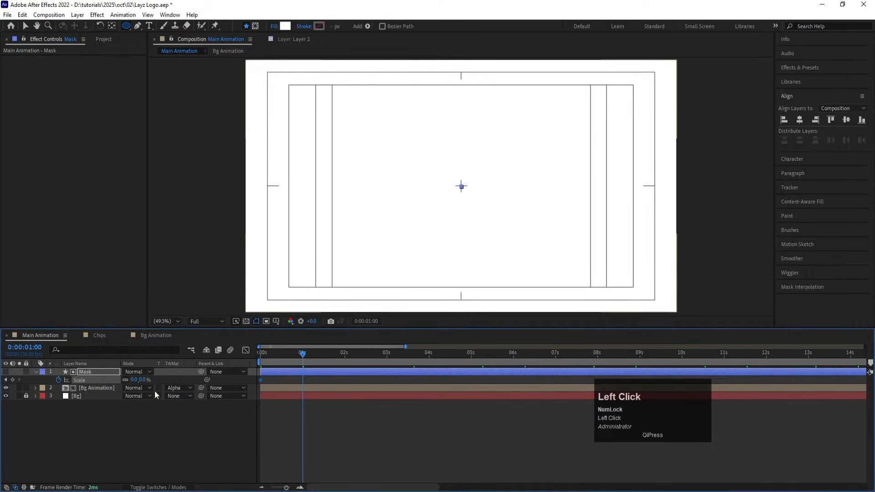
drag(135, 383, 151, 370)
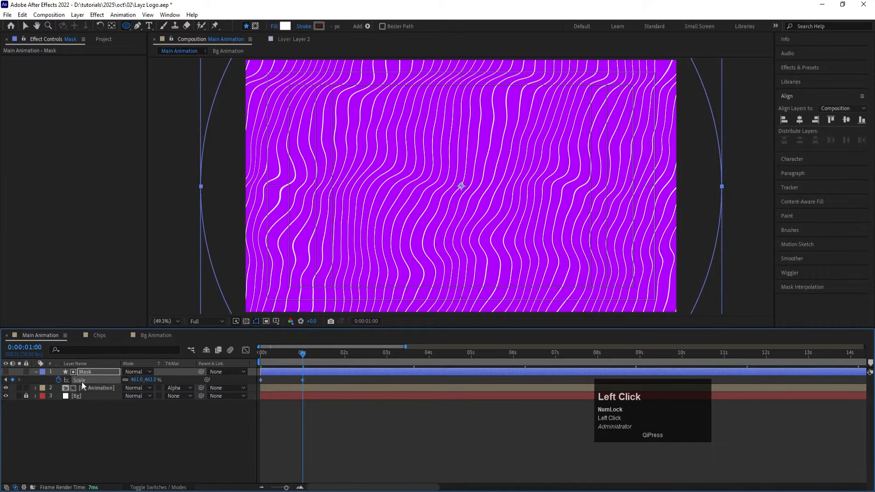
Step: Easy-ease the Mask scale keyframes and shape their speed graph into an early peak with a long slowdown
key(F9)
click(246, 350)
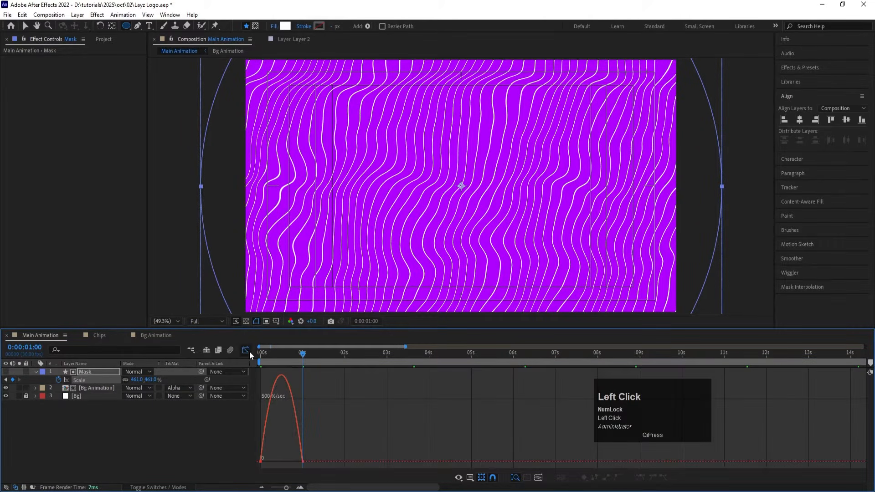
drag(341, 467, 258, 367)
drag(295, 461, 255, 461)
Step: Leave the graph editor, preview the circular background reveal from the start, and collapse the Mask layer's properties
drag(269, 355, 242, 355)
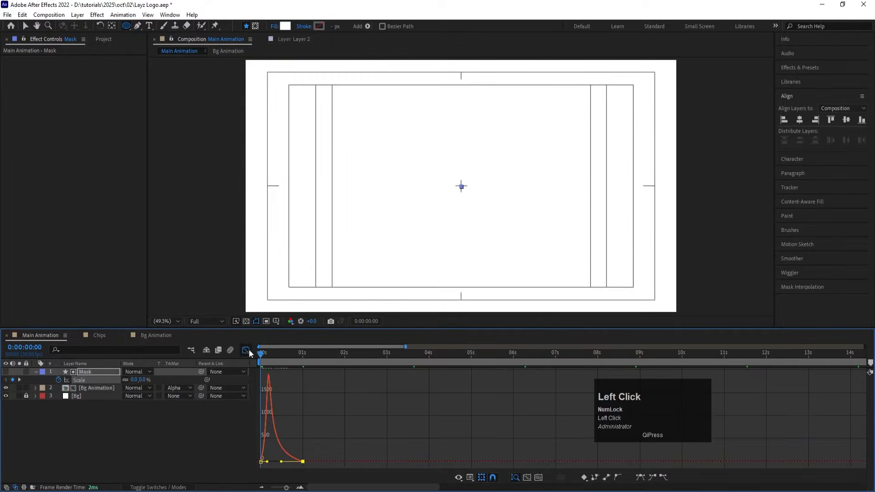
click(249, 349)
key(space)
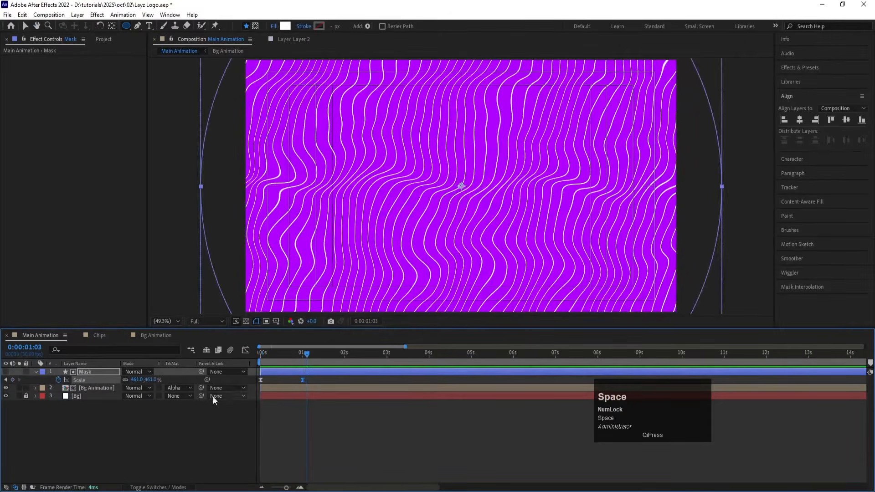
click(164, 439)
key(u)
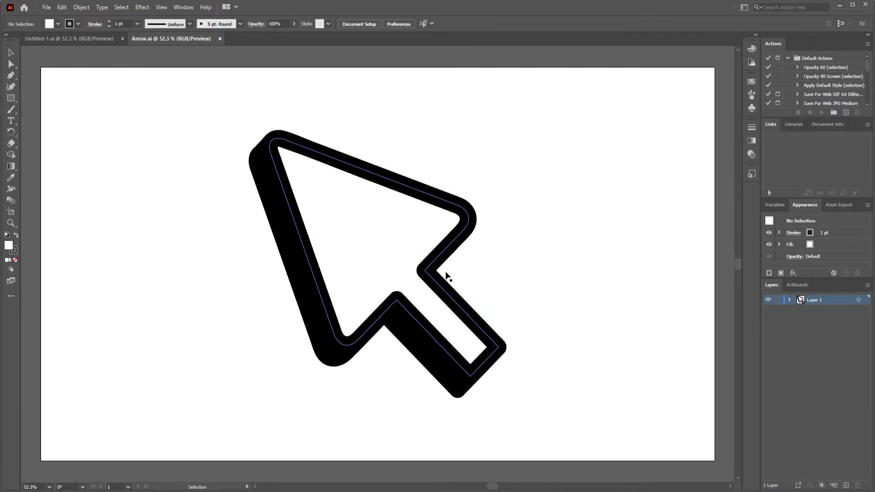
Step: Switch to After Effects and import the Illustrator file Arrow as Composition - Retain Layer Sizes
click(493, 277)
click(362, 464)
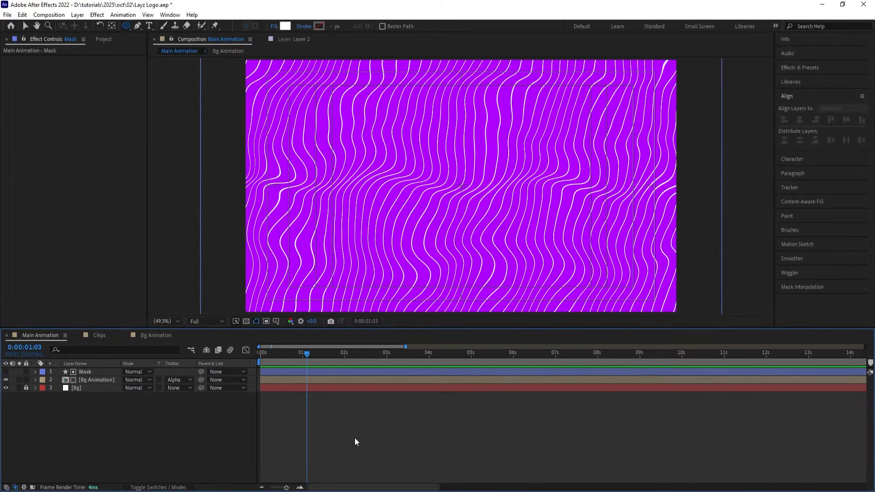
key(ctrl+i)
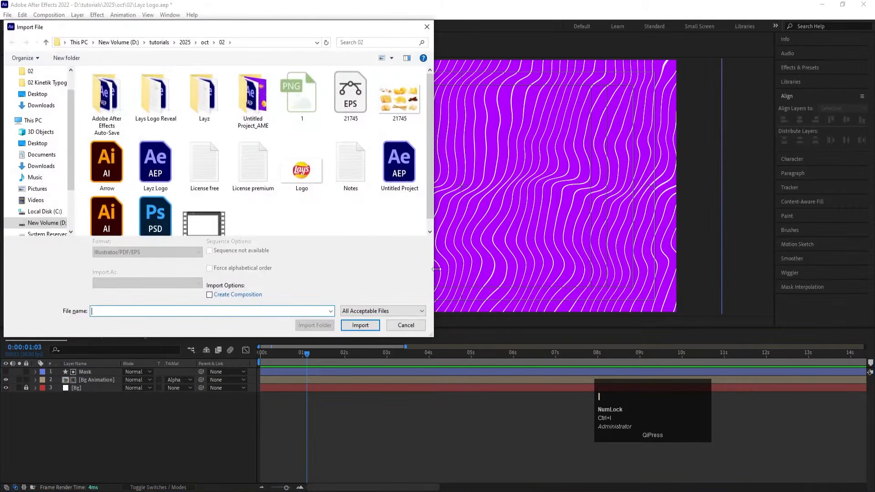
click(114, 170)
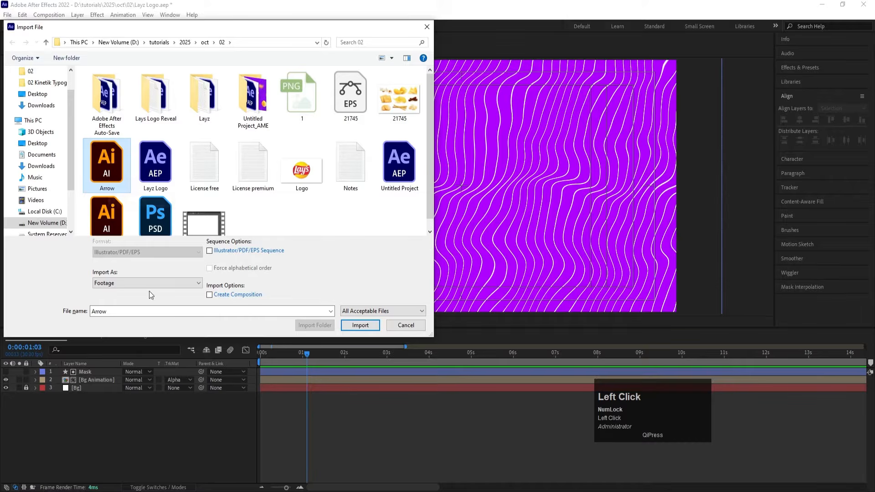
click(110, 285)
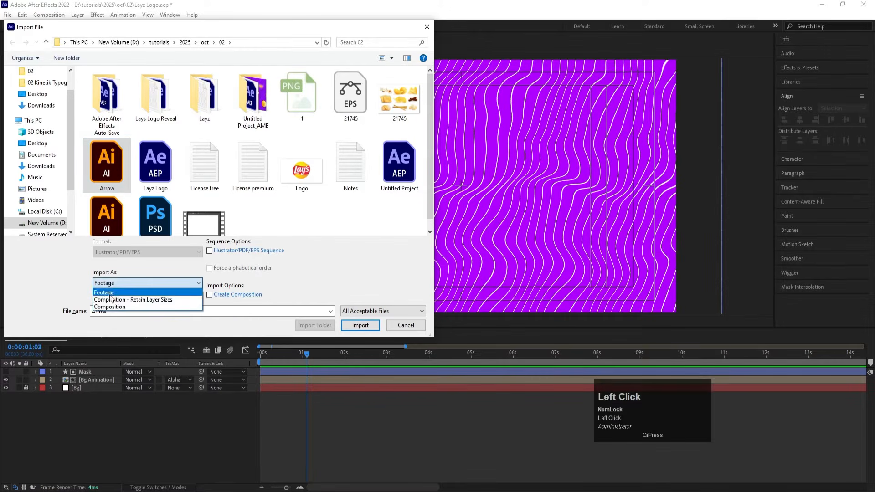
click(111, 299)
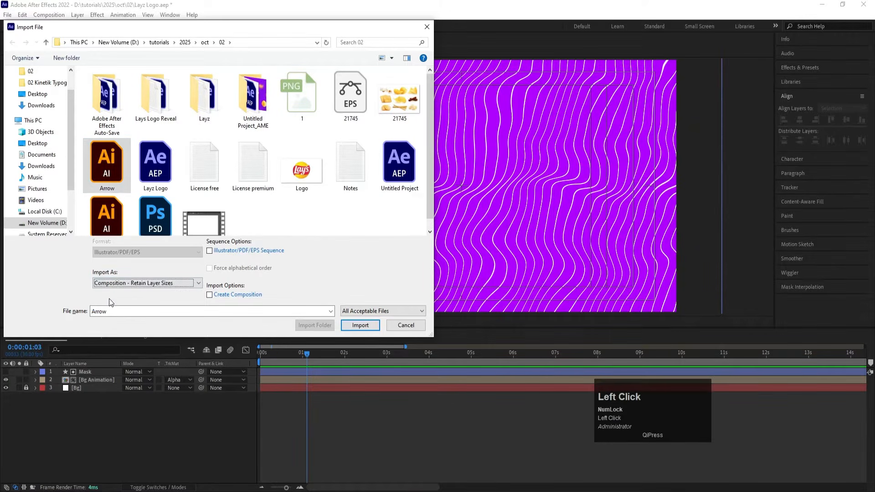
click(360, 325)
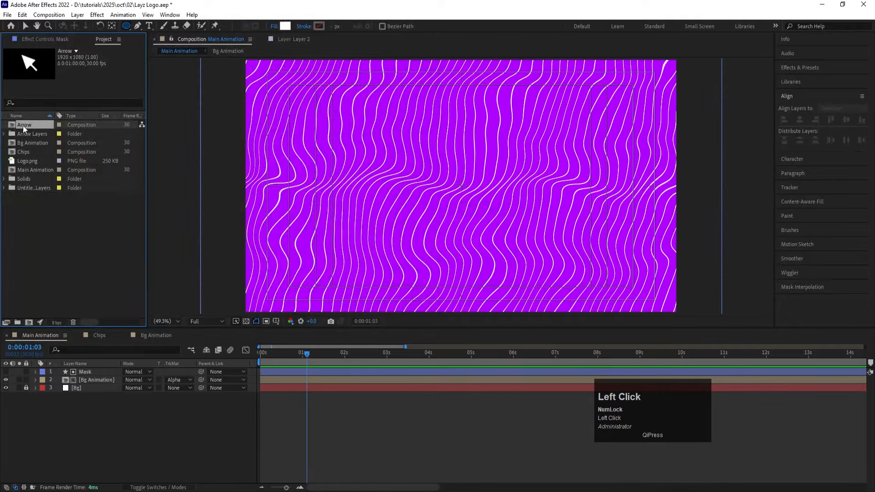
Step: Copy the arrow layer from the imported Arrow composition and paste it into the Main Animation composition
drag(23, 125, 109, 339)
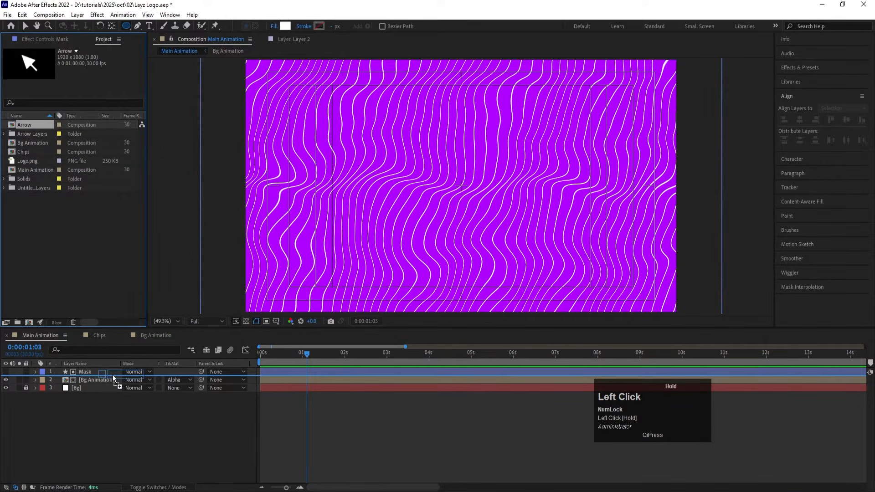
drag(113, 374, 40, 125)
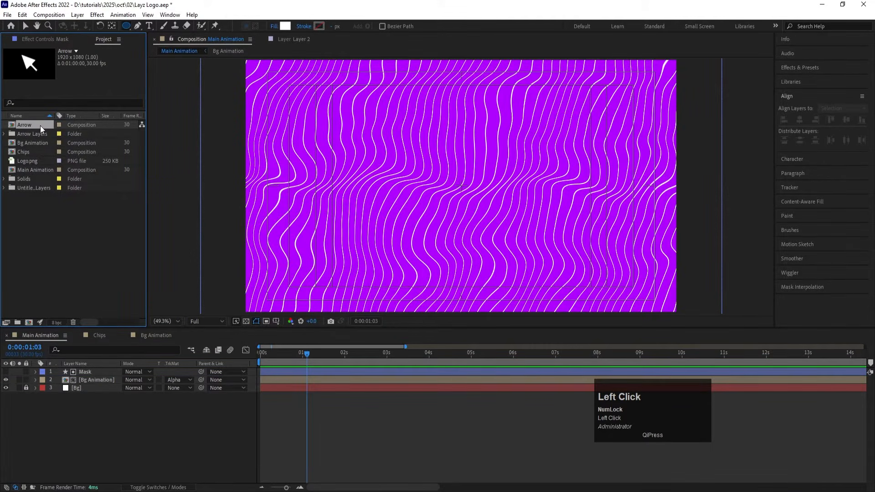
double_click(40, 125)
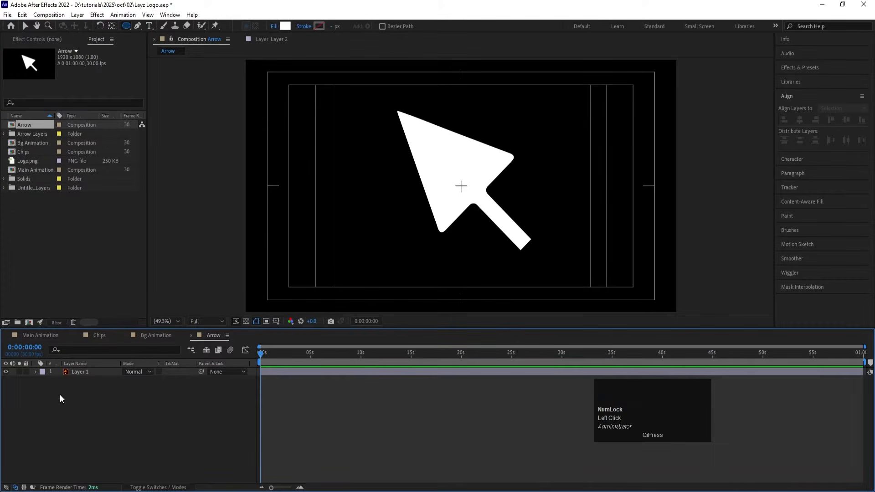
click(74, 371)
key(ctrl)
key(ctrl+c)
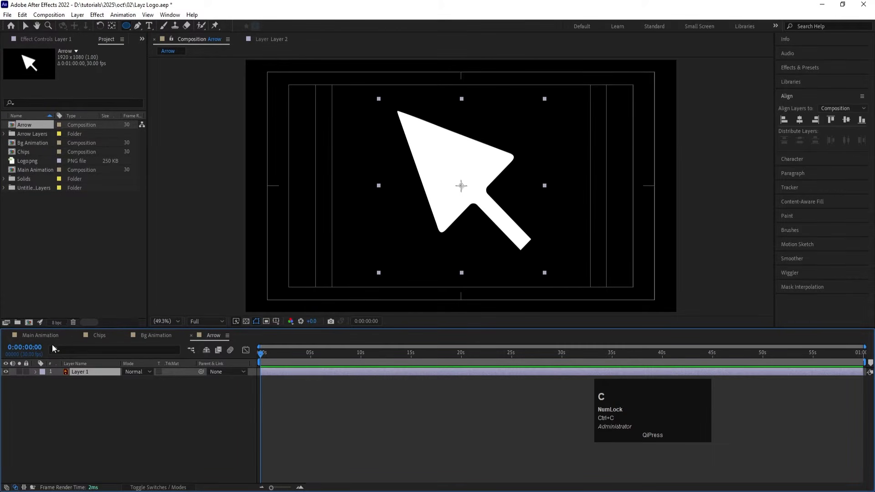
click(50, 335)
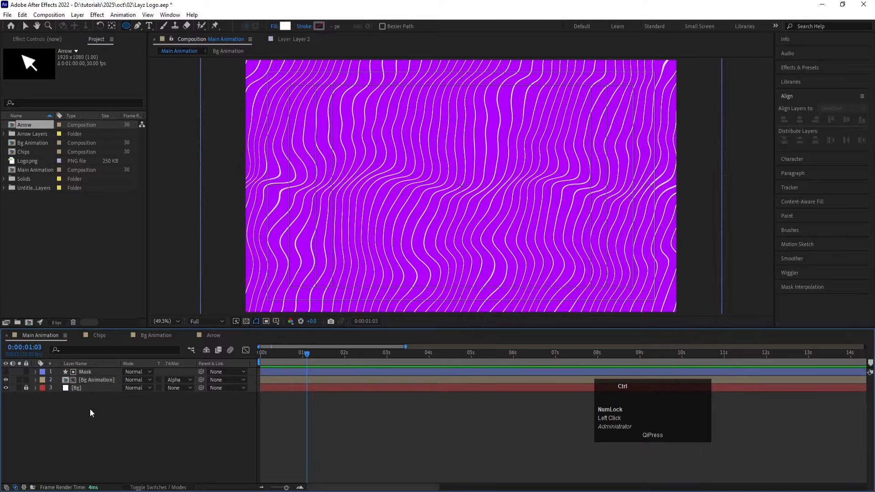
key(ctrl+v)
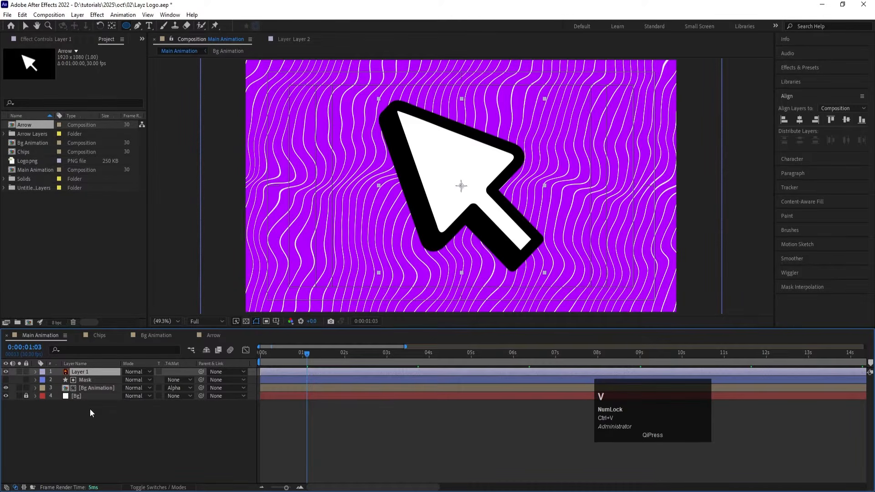
Step: Rename the pasted arrow layer Arrow and set its scale to 15%
key(Return)
text(Arr)
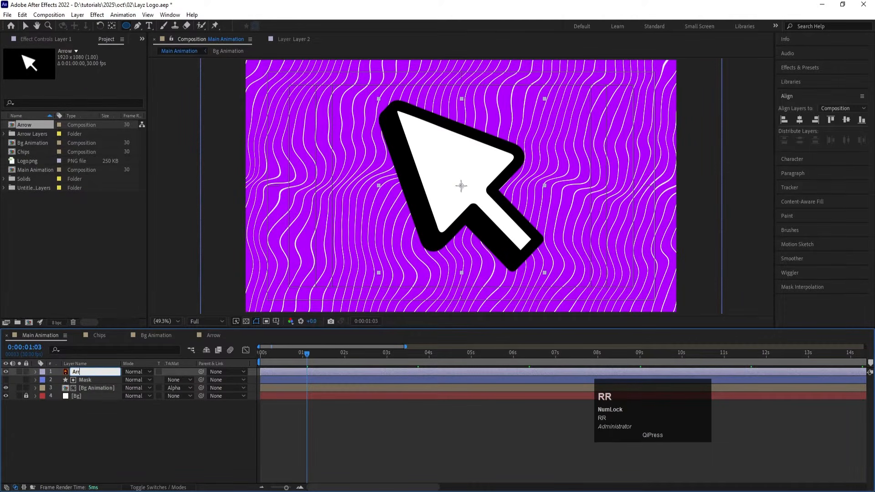
text(ow)
key(Return)
key(s)
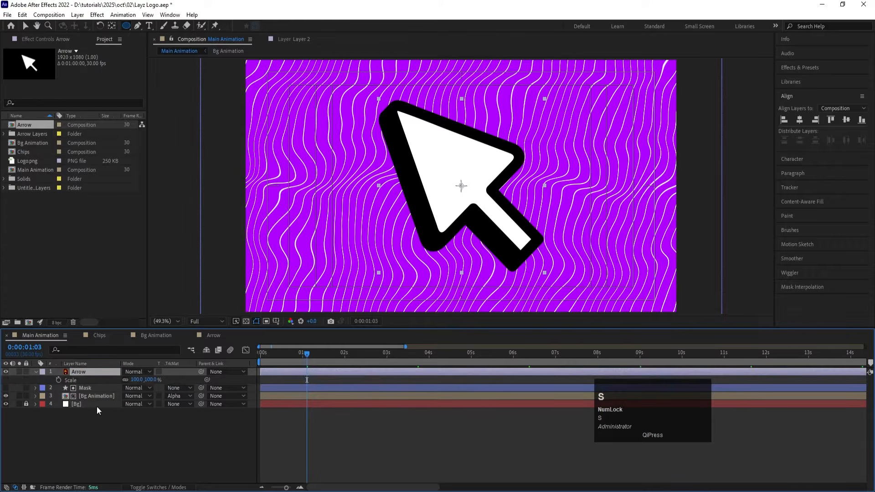
drag(142, 377, 103, 377)
click(135, 380)
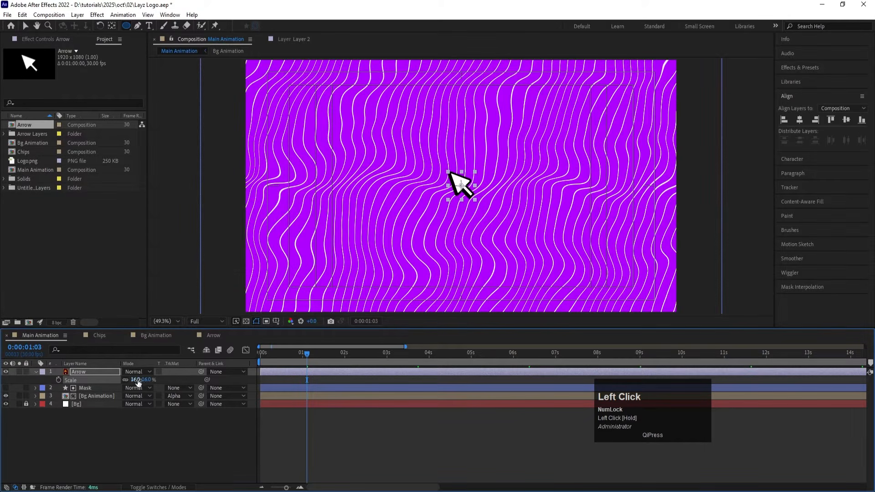
key(Return)
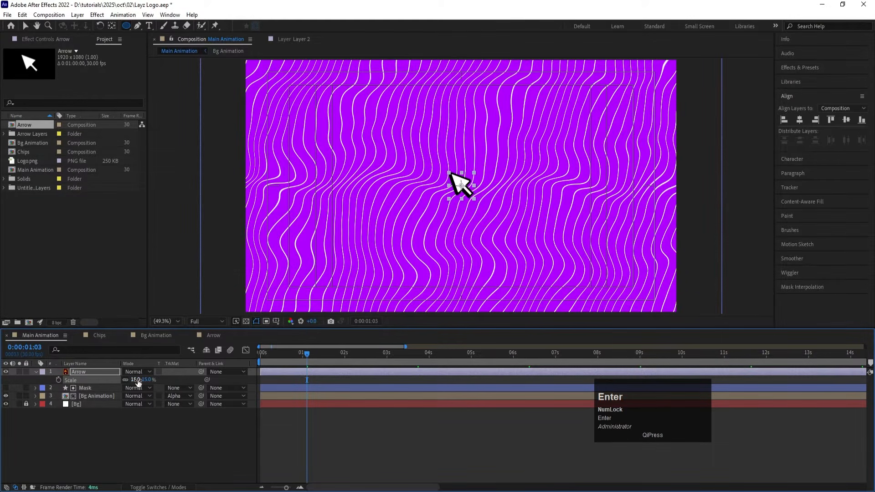
Step: Enable continuous rasterization for the Arrow layer and return to the first frame
key(p)
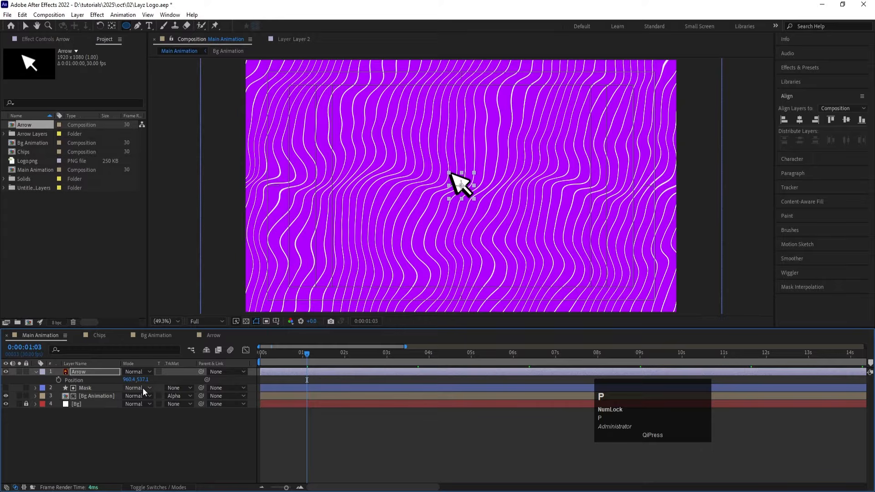
key(F4)
click(133, 371)
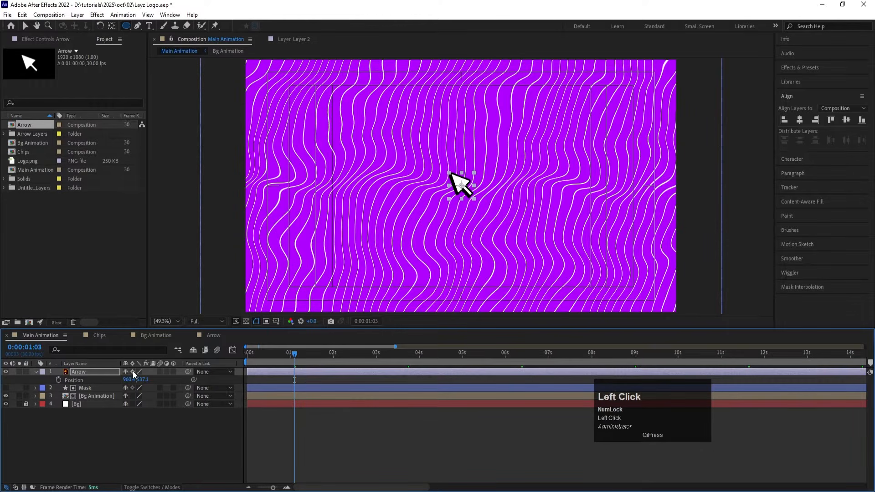
drag(283, 363, 237, 363)
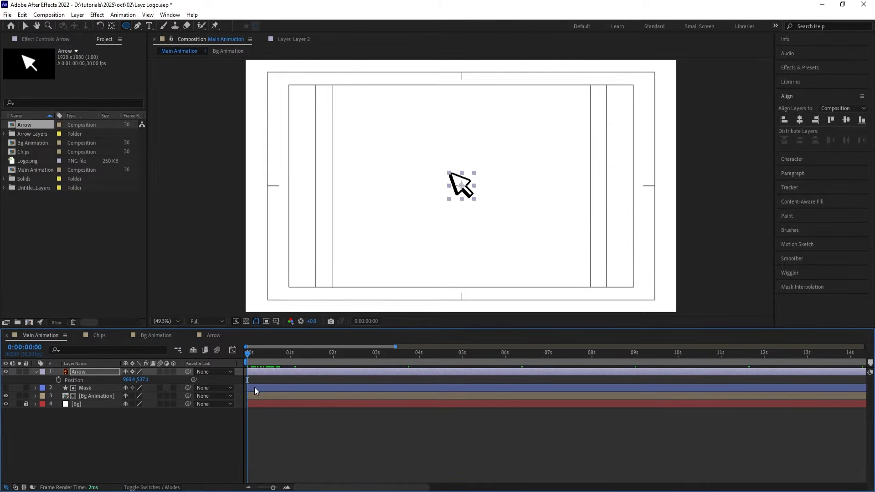
Step: Copy the central chip layer from the Chips composition and paste it into Main Animation
click(94, 335)
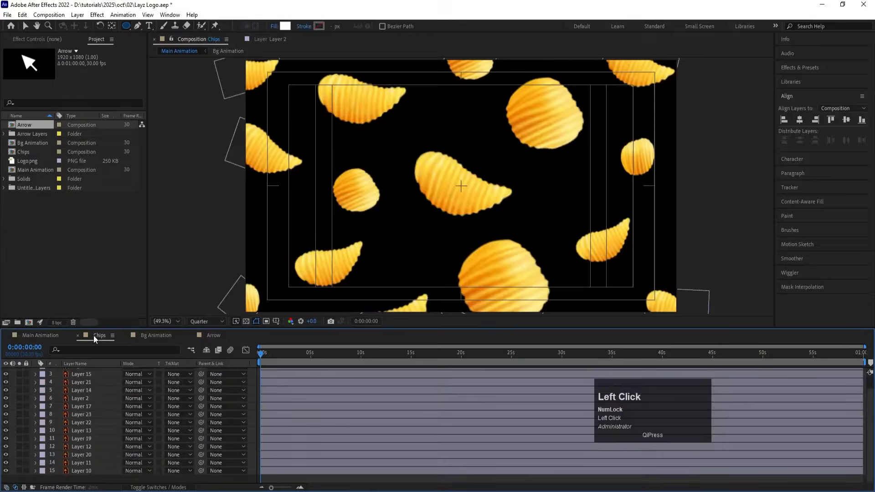
key(v)
click(452, 204)
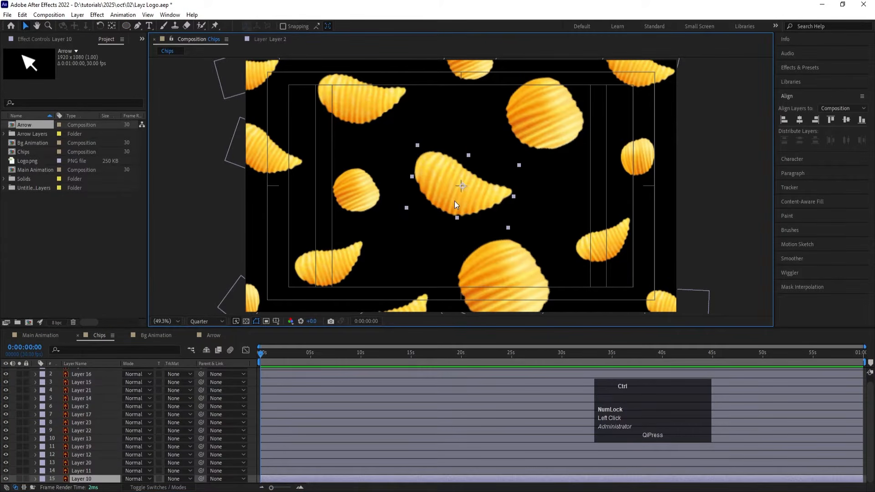
key(ctrl+c)
click(32, 336)
click(108, 447)
key(ctrl+v)
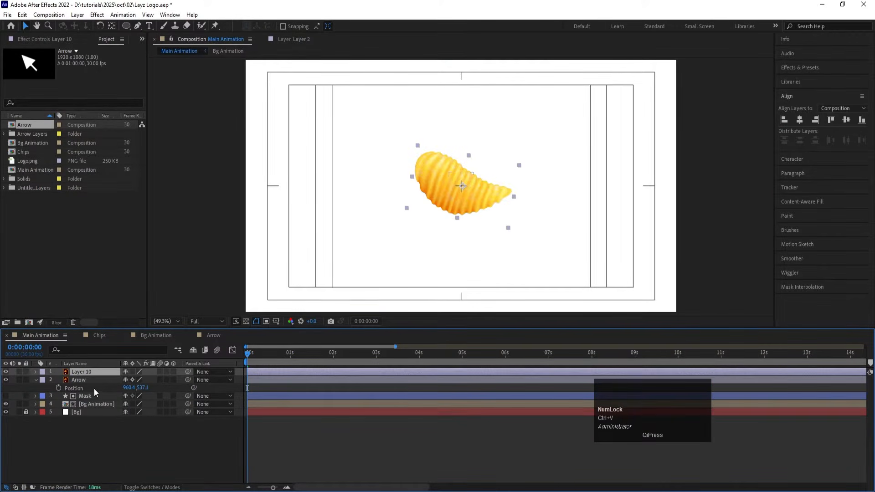
Step: Rename the pasted chip layer CHIP
key(Return)
text(S)
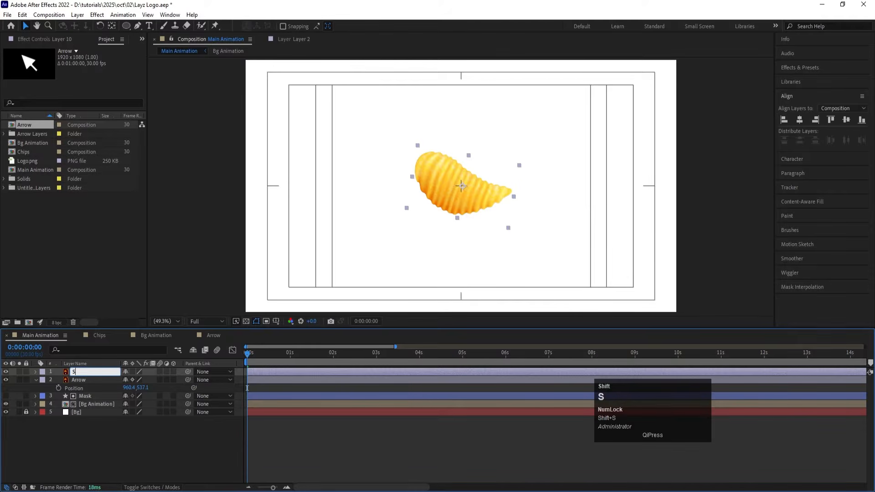
key(BackSpace)
text(CHip)
key(Return)
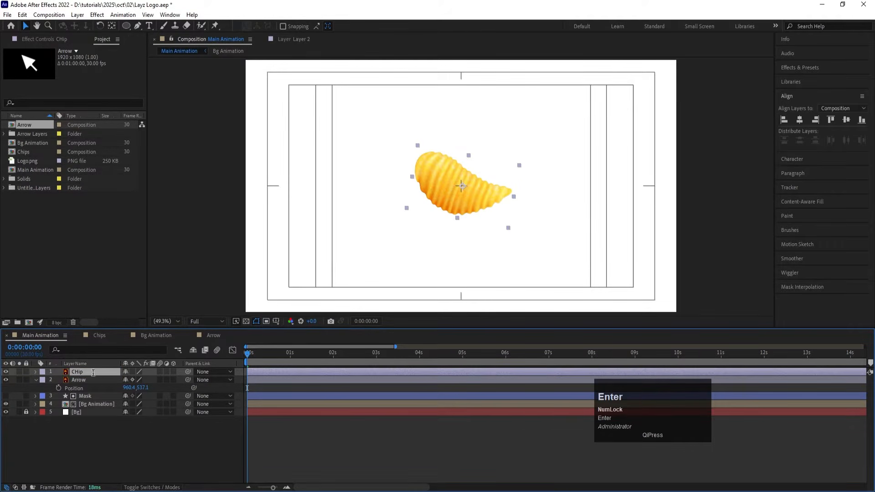
key(Return)
text(CHIP)
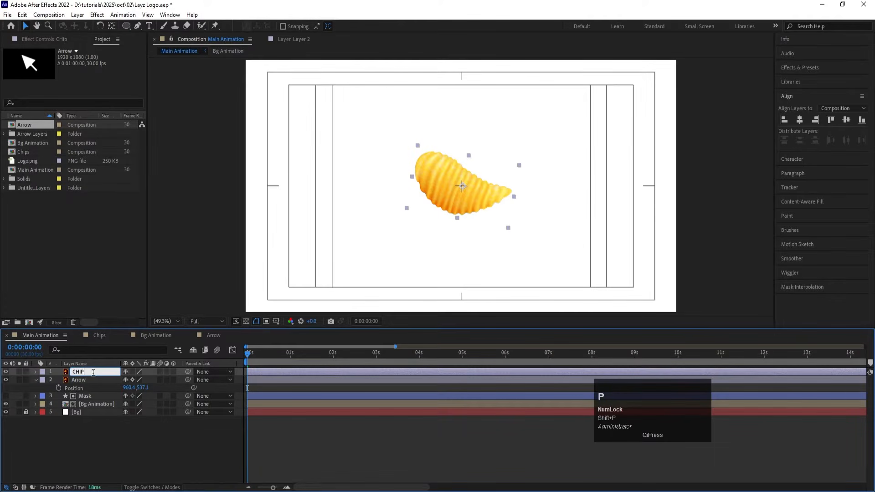
key(Return)
Step: Give the CHIP and Arrow layers a yellow label, collapse the open layer properties, and save the project
shift+click(73, 380)
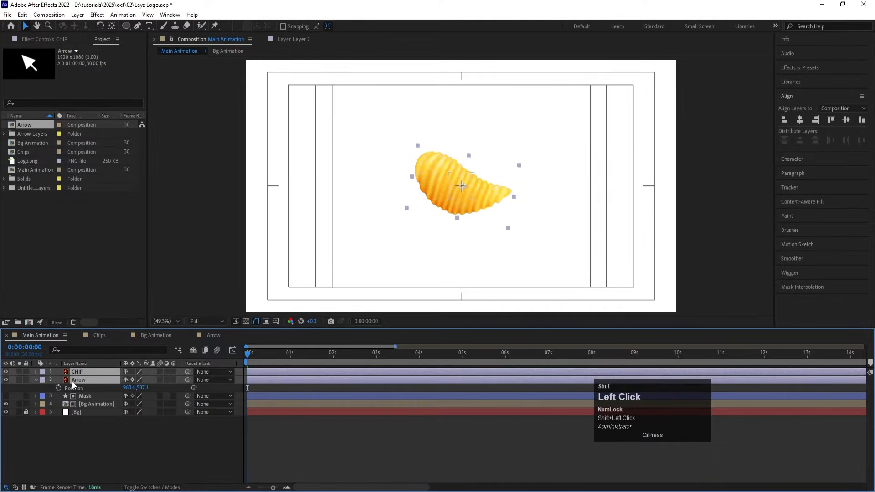
click(43, 379)
click(73, 223)
click(99, 458)
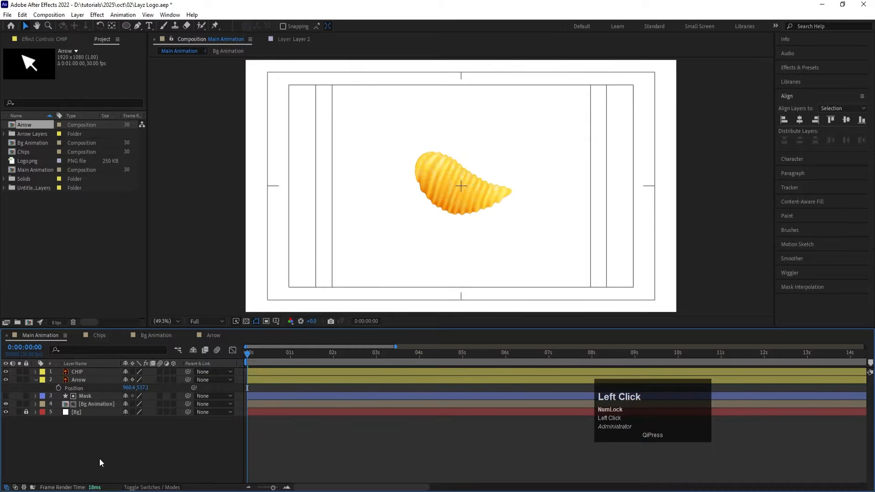
key(u)
key(u)
key(ctrl+s)
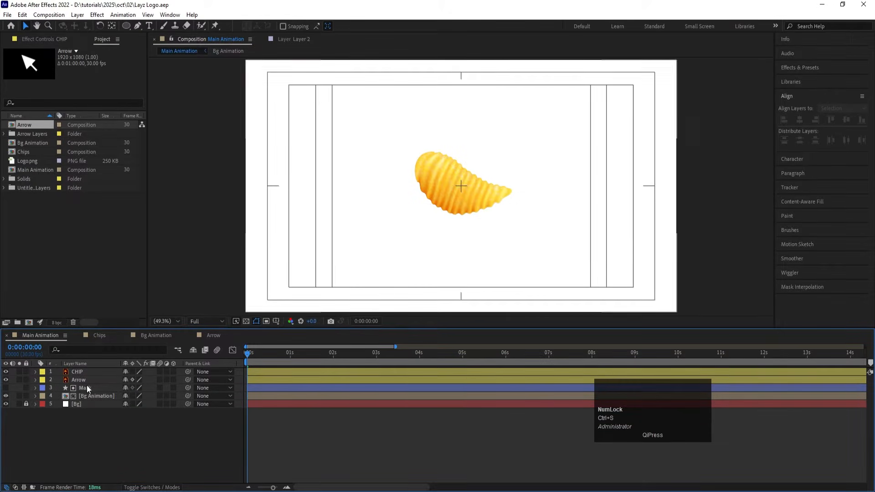
Step: Hide the CHIP layer and keyframe the Arrow layer's position at 0:00:00:00 and 0:00:01:00
click(75, 372)
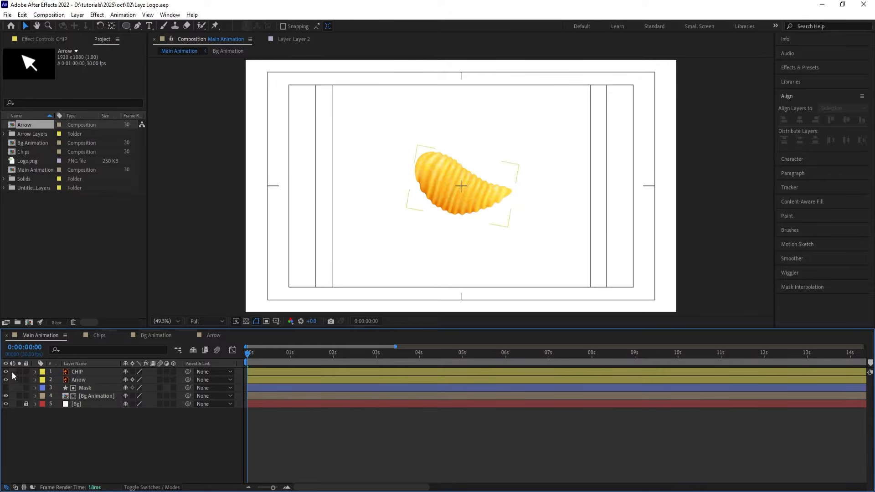
click(6, 371)
click(89, 381)
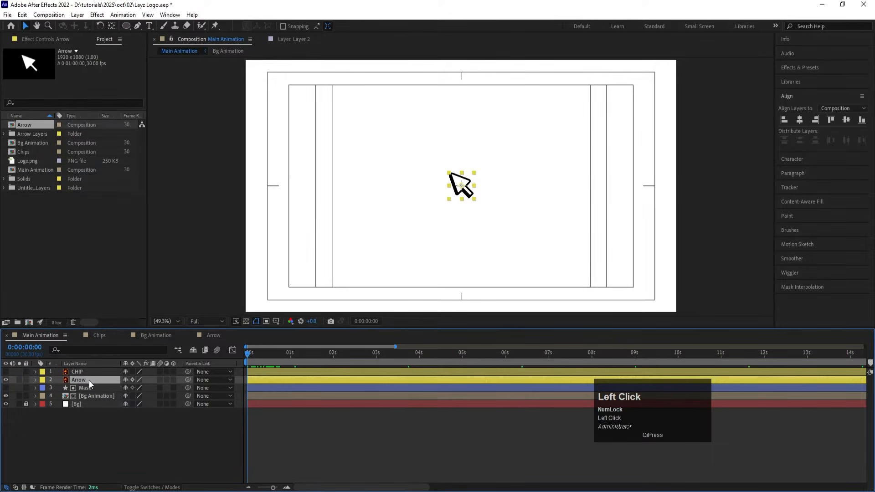
key(p)
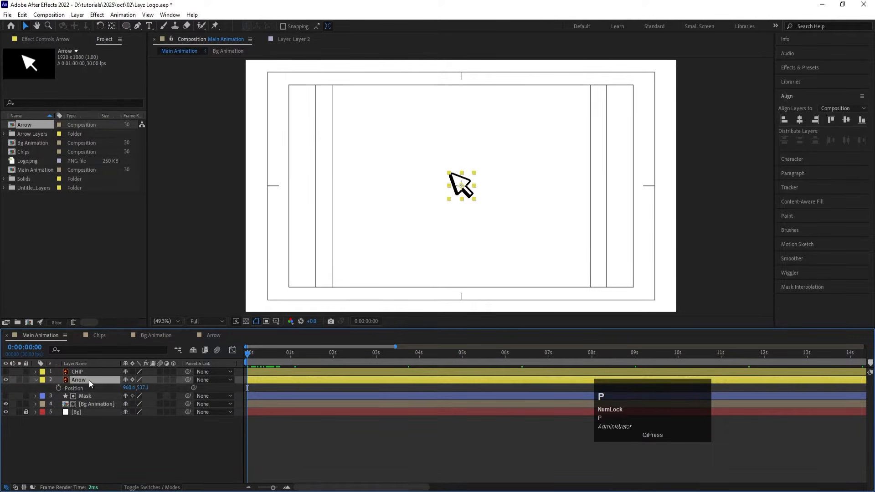
click(57, 388)
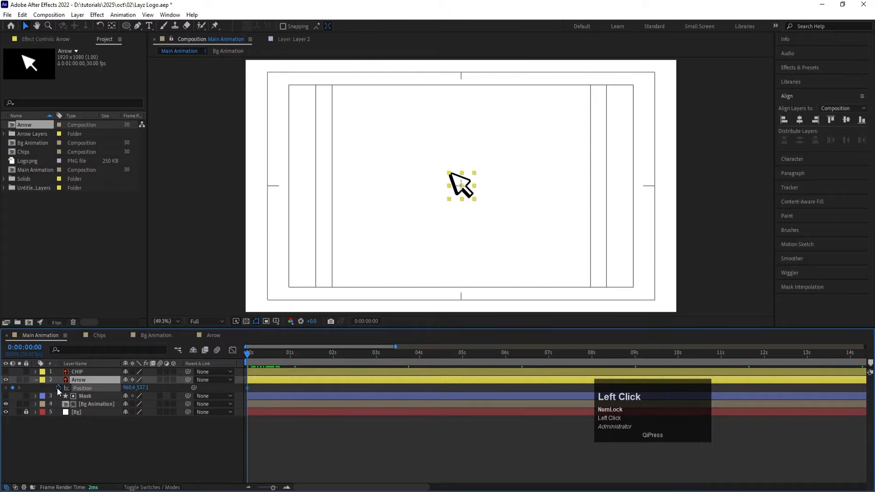
click(290, 354)
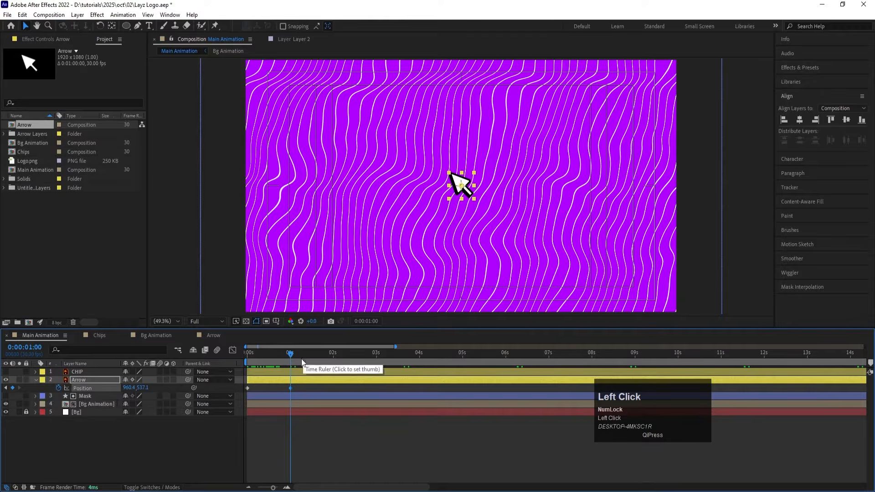
Step: Show the CHIP layer again and move it below the Arrow layer in the layer stack
click(5, 371)
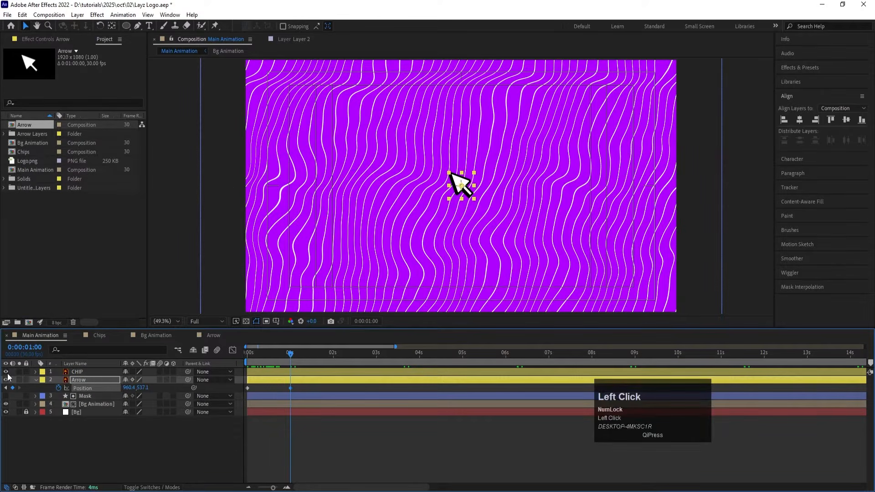
click(86, 373)
drag(85, 373, 88, 386)
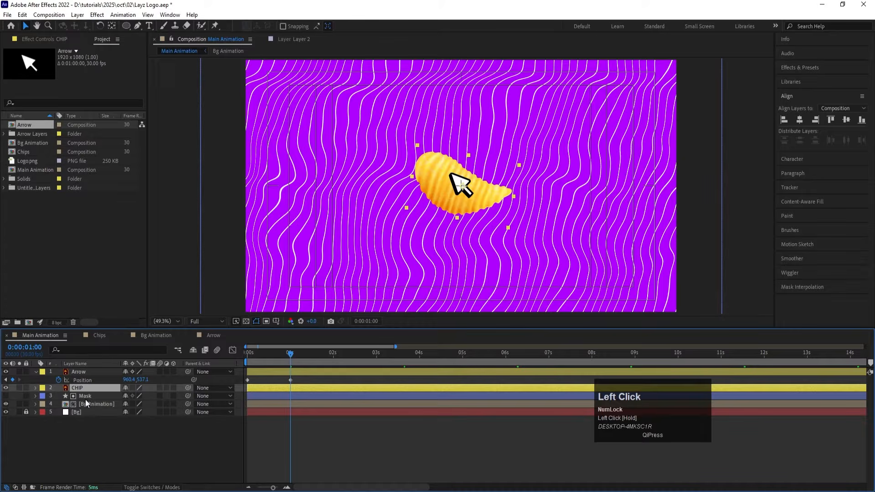
Step: Draw an unfilled rectangle with a 3 px white stroke as a frame around the chip
click(86, 450)
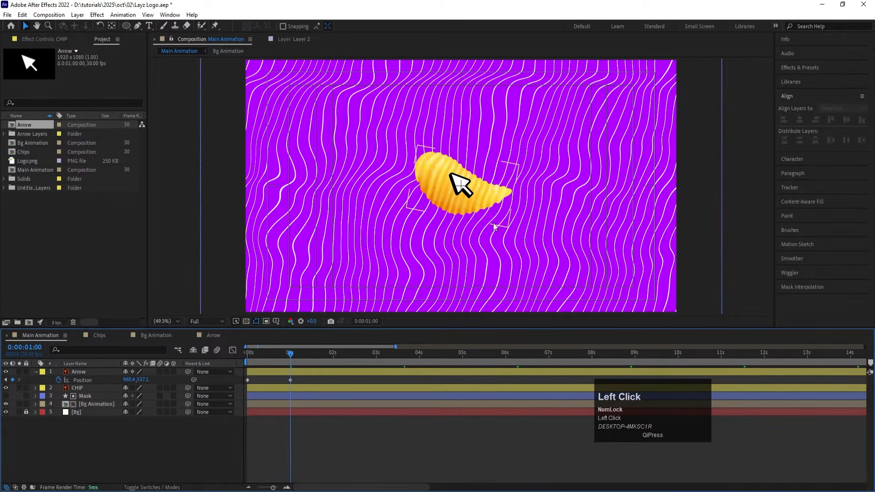
click(126, 26)
drag(127, 28, 154, 24)
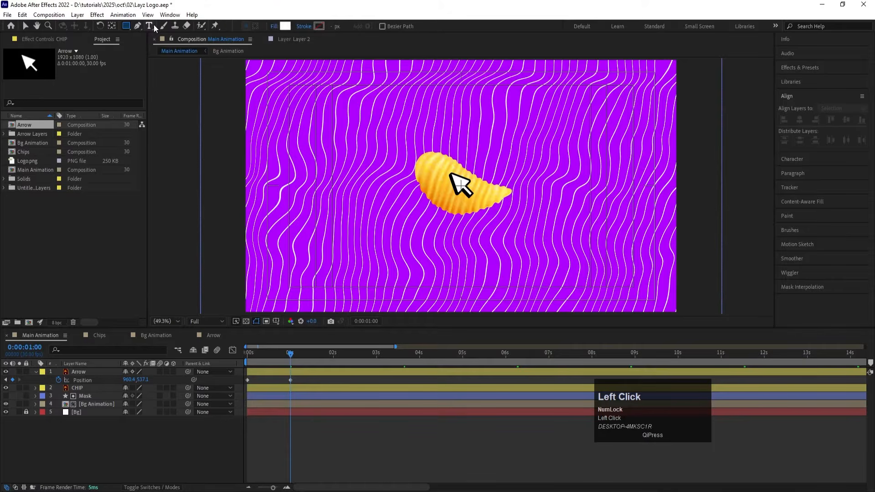
click(273, 28)
click(391, 224)
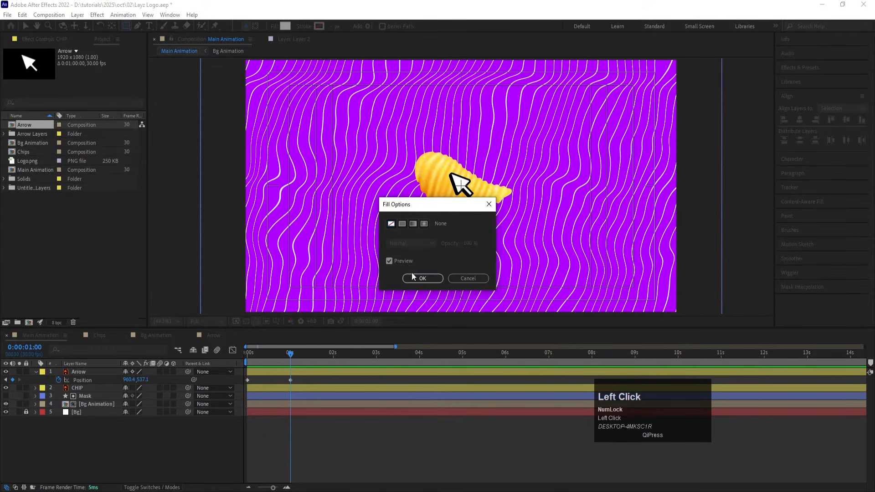
click(413, 277)
click(319, 26)
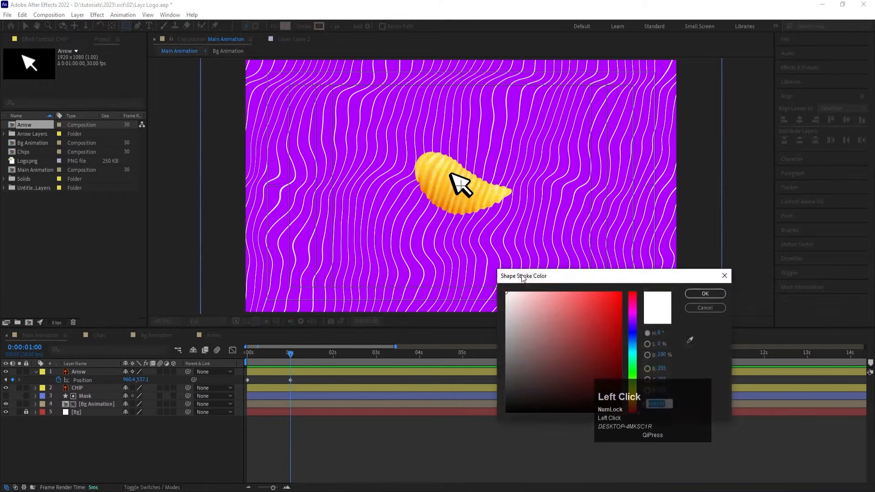
key(Return)
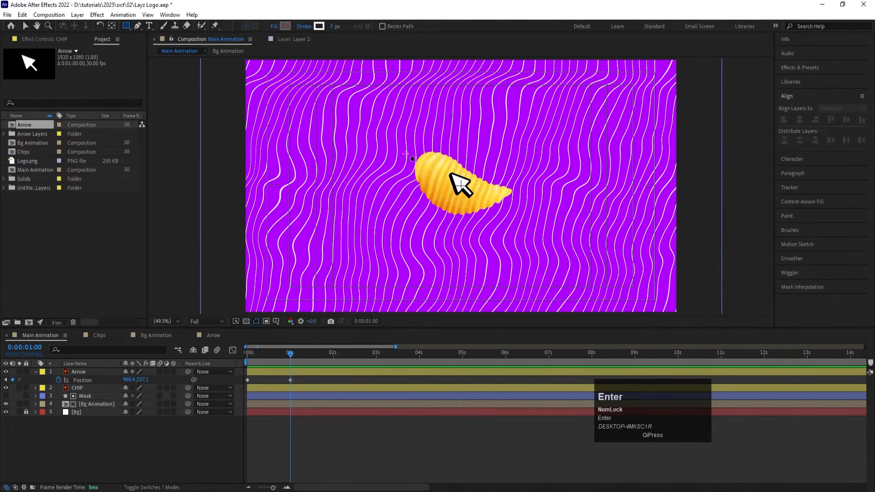
drag(400, 148, 522, 221)
Step: Centre the rectangle with its anchor point in the composition, and nudge the CHIP layer slightly down inside it
click(89, 374)
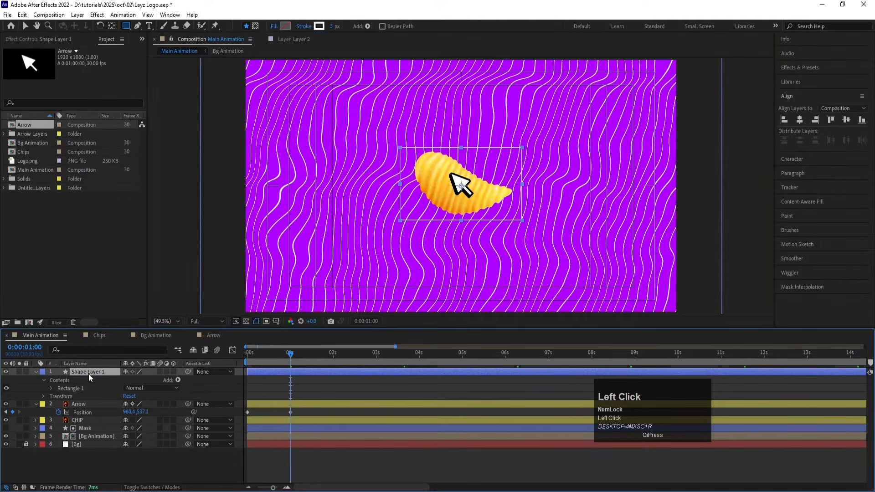
key(ctrl+alt+Home)
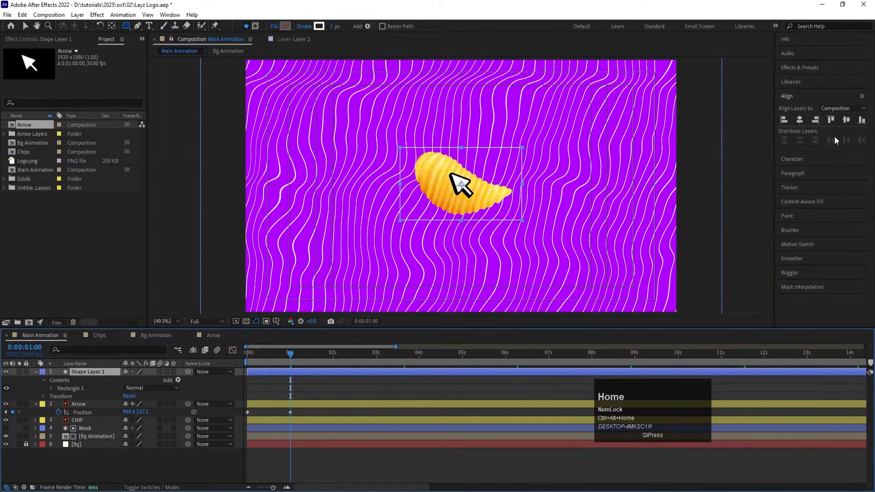
click(807, 121)
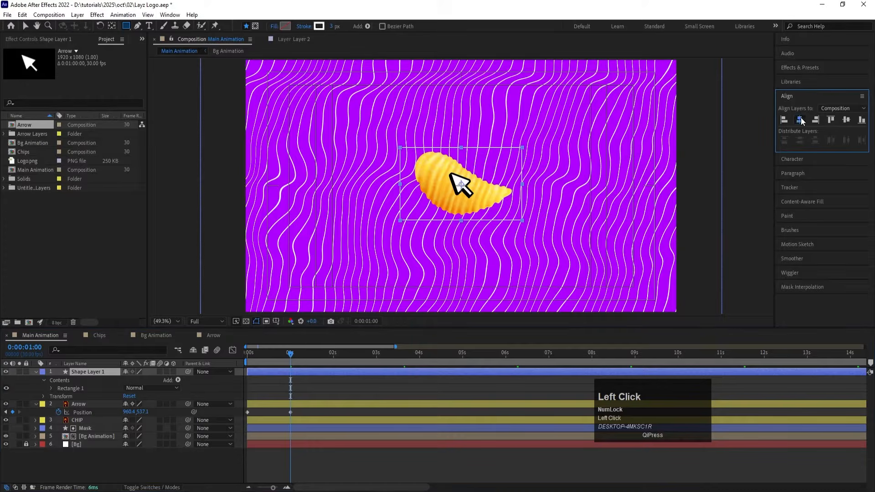
click(844, 122)
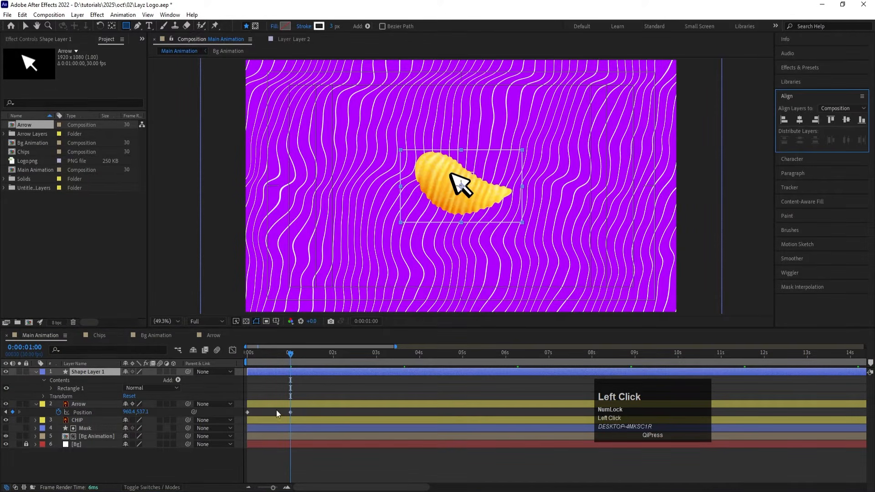
click(102, 419)
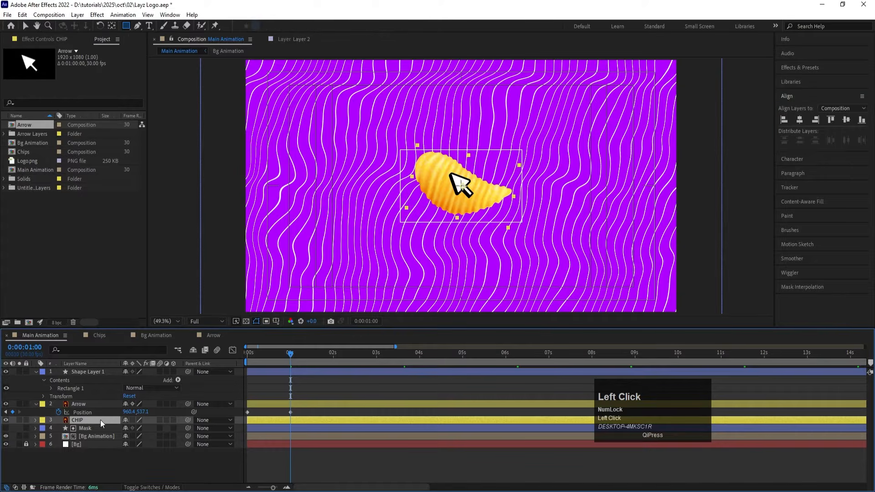
key(Return)
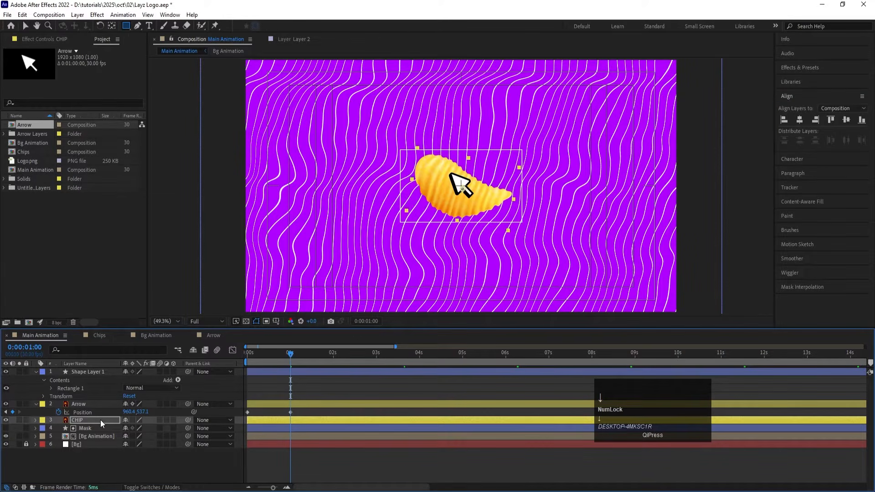
Step: Set the rectangle frame's stroke width to 5 px
click(285, 372)
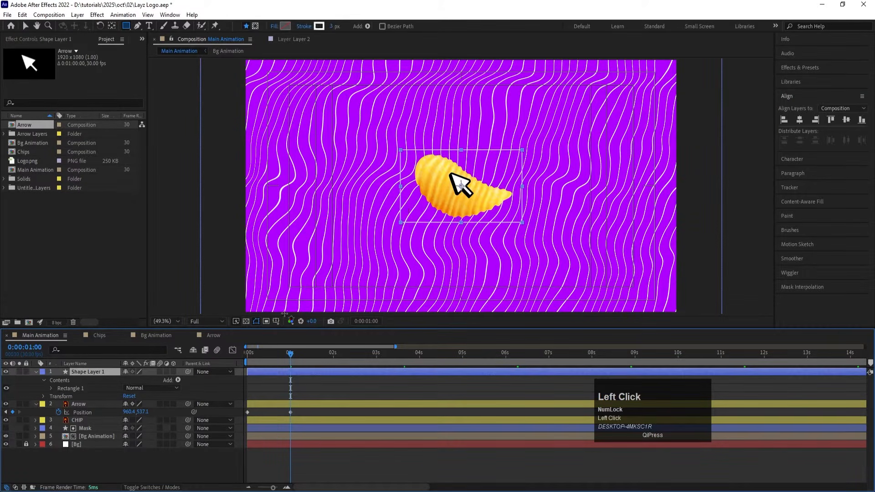
drag(332, 28, 350, 43)
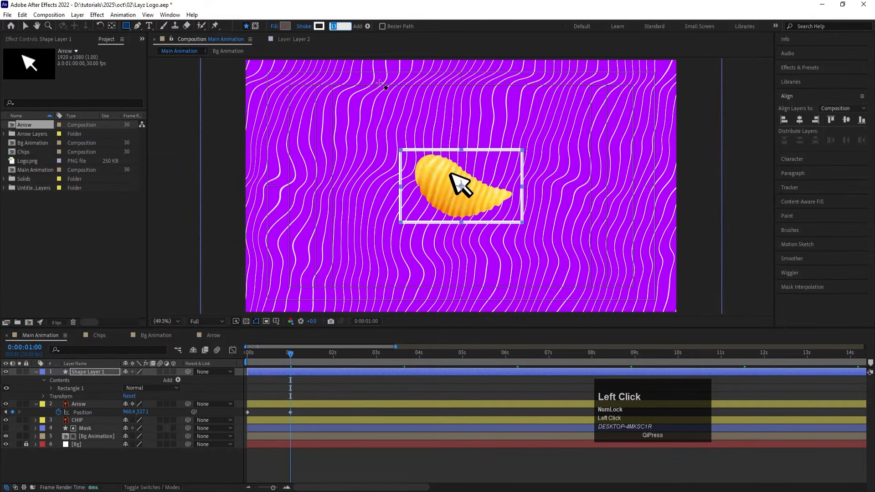
text(5)
key(Return)
click(329, 384)
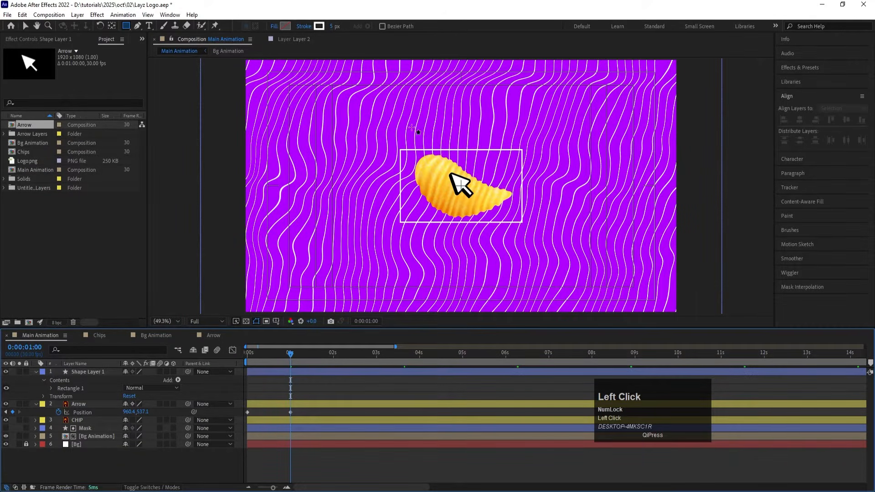
Step: Draw a small square with white fill and no stroke over the frame's upper-left corner
scroll(446, 156, up, 1)
scroll(440, 152, up, 2)
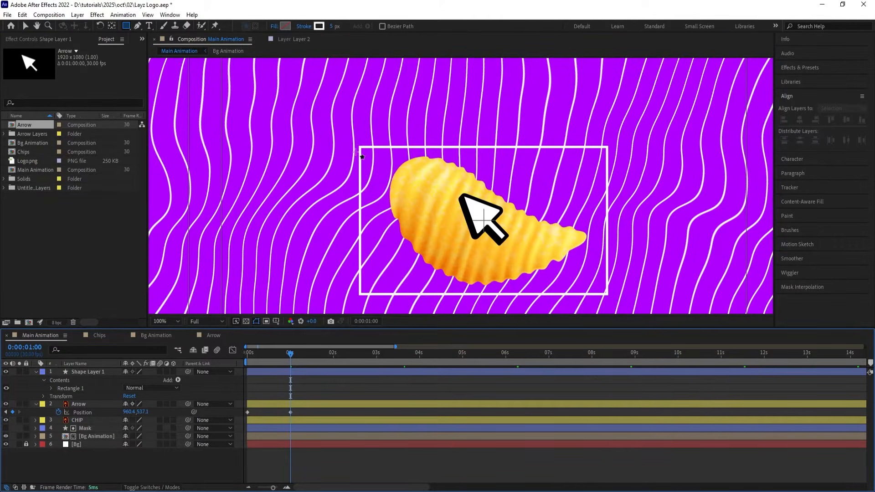
click(286, 27)
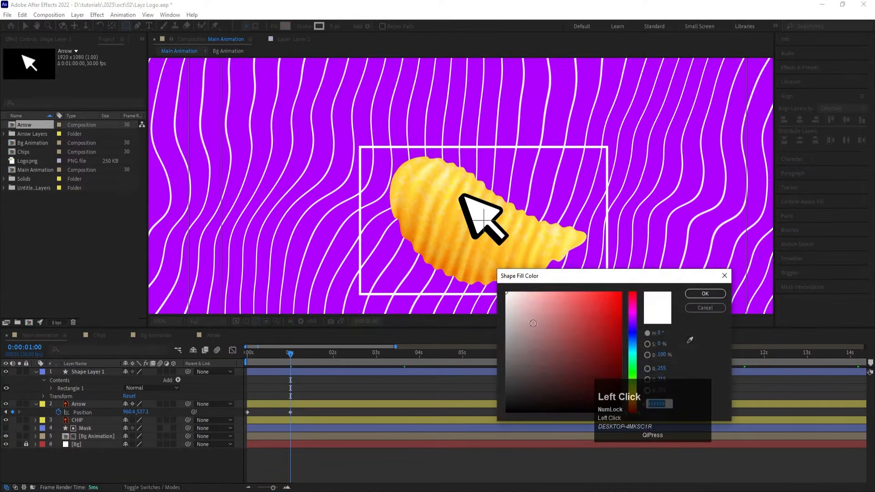
key(Return)
click(304, 26)
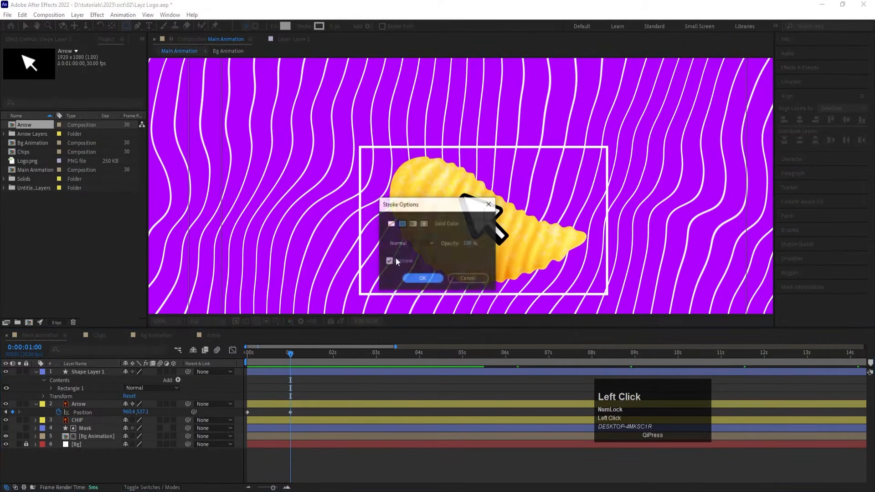
click(419, 278)
scroll(367, 162, up, 2)
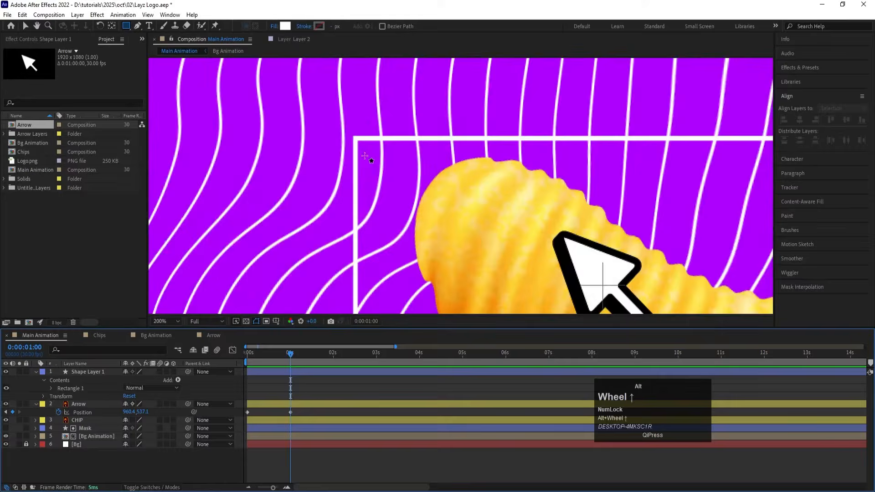
drag(338, 121, 378, 161)
key(shift)
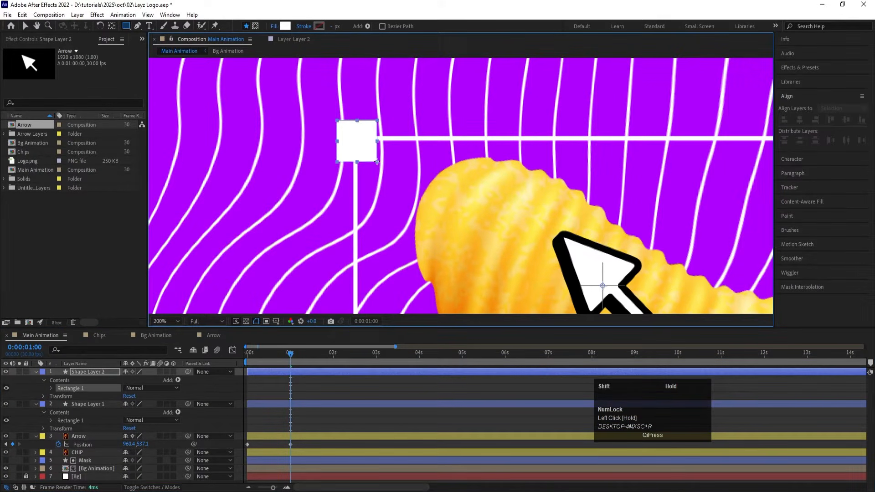
Step: Centre the small square's anchor point and nudge the square up and left to sit exactly on the frame's corner
click(290, 378)
click(288, 365)
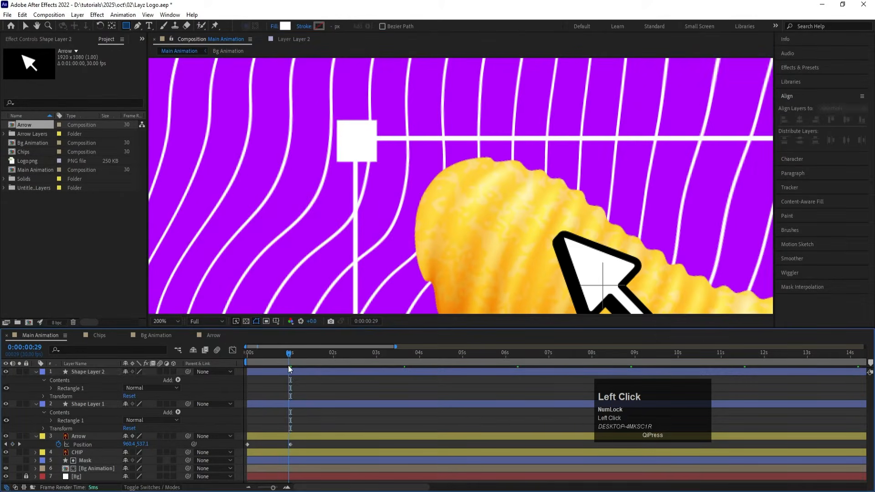
click(290, 370)
key(ctrl+alt+Home)
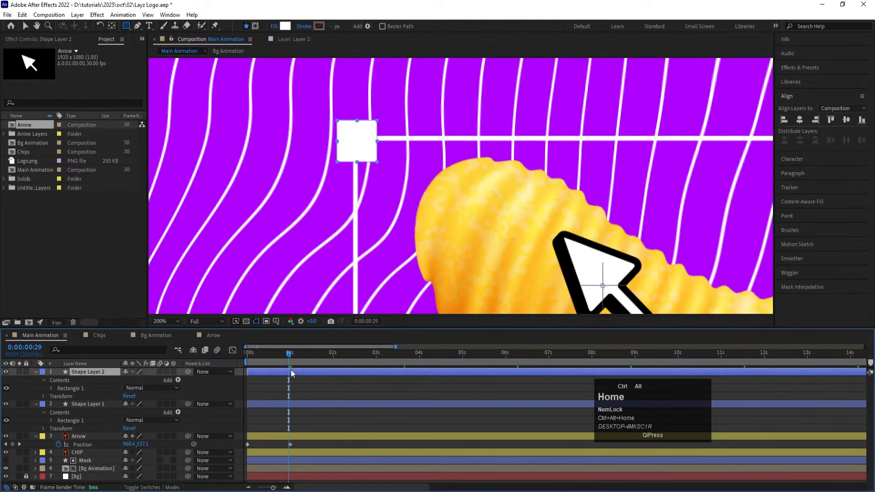
key(Up)
key(Up)
key(Up)
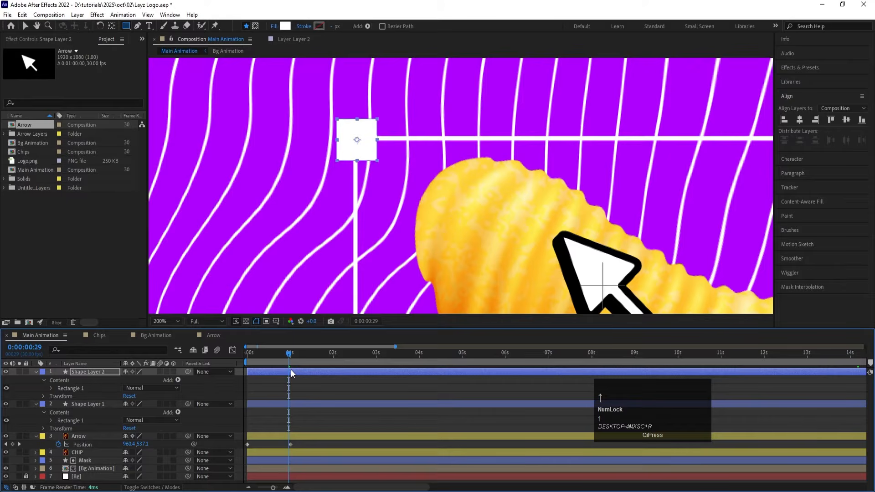
key(Left)
key(Left)
click(302, 385)
click(307, 372)
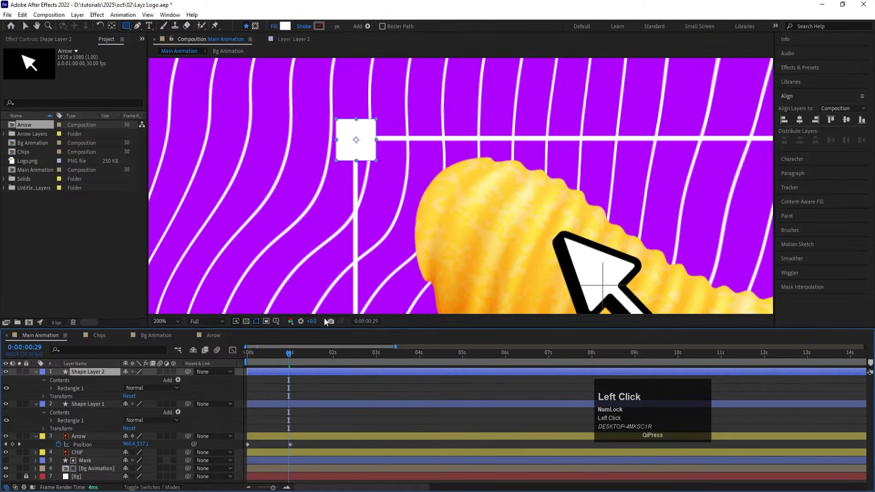
Step: Duplicate the corner square and move the copy straight across to the frame's upper-right corner
scroll(384, 208, down, 1)
key(ctrl+d)
key(v)
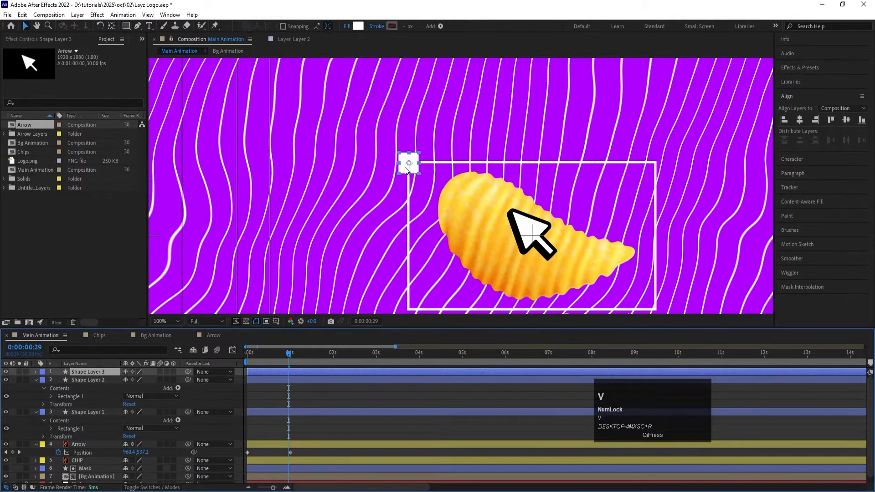
drag(420, 170, 667, 168)
drag(629, 191, 577, 153)
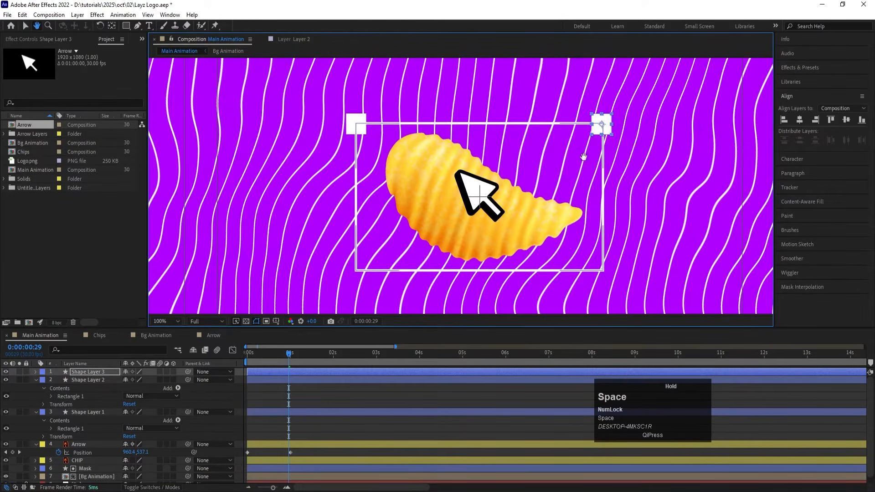
Step: Duplicate both upper corner squares and move the copies straight down to the frame's lower corners
shift+click(357, 126)
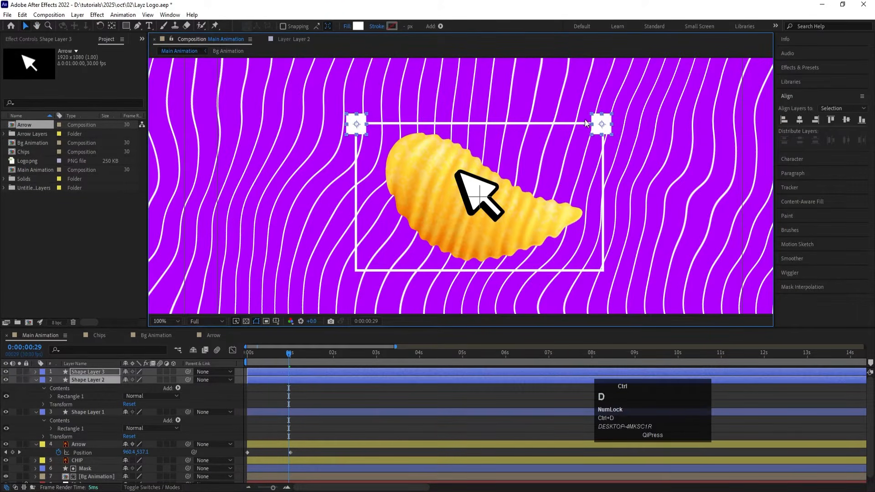
key(ctrl+d)
drag(600, 154, 604, 212)
key(ctrl+z)
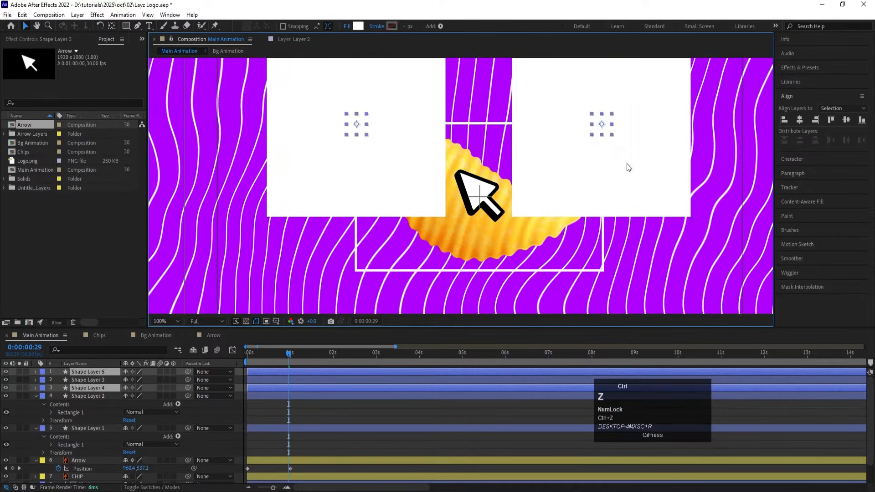
drag(607, 129, 606, 290)
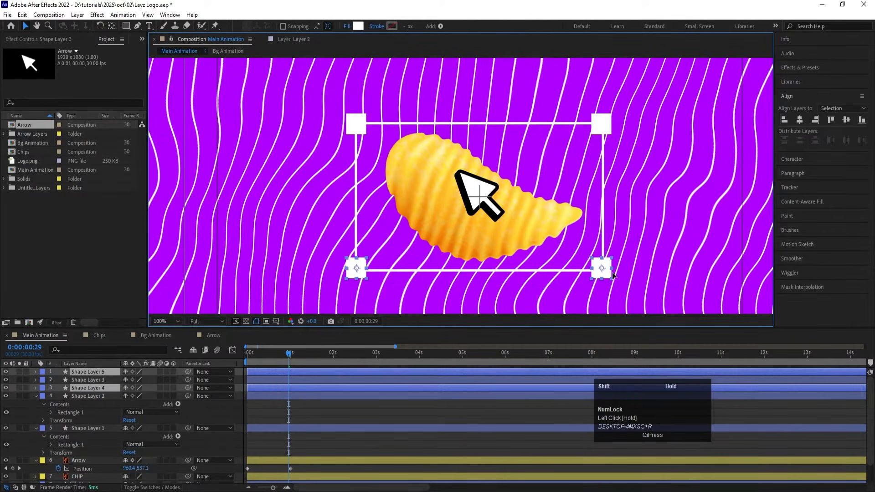
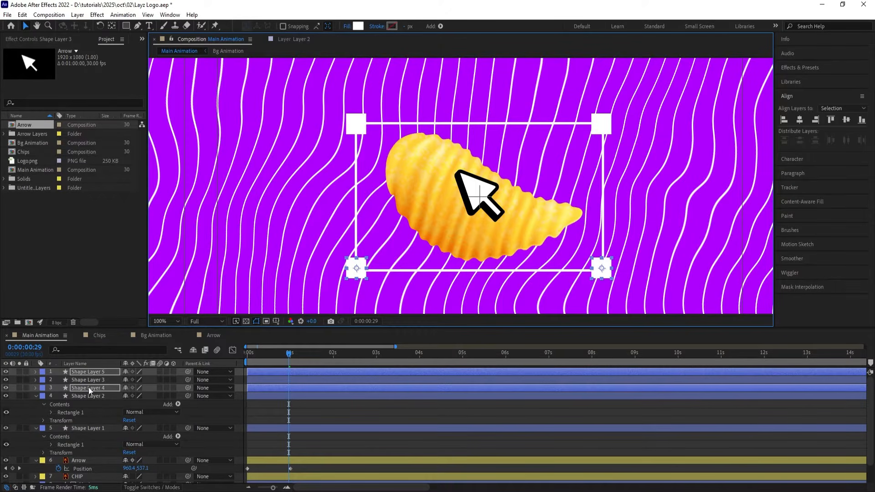
Step: Delete the three duplicated corner squares, keeping only the square on the frame's upper-left corner
click(290, 401)
click(283, 388)
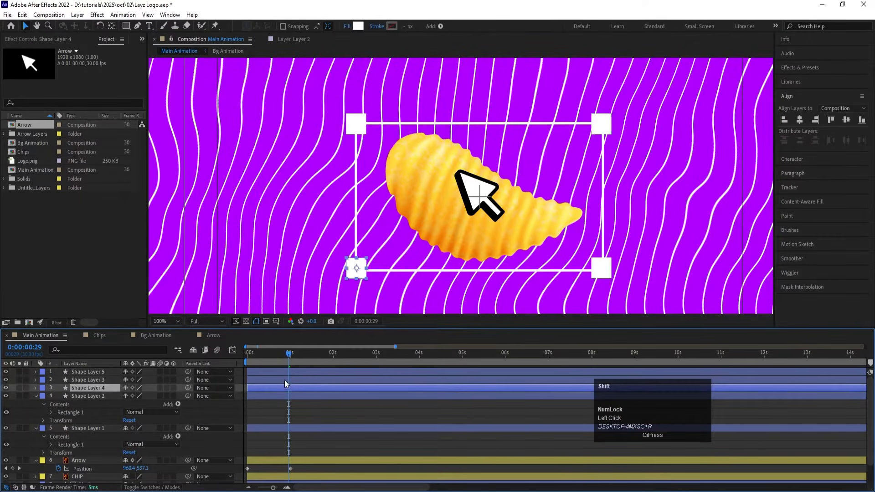
shift+click(284, 374)
key(Delete)
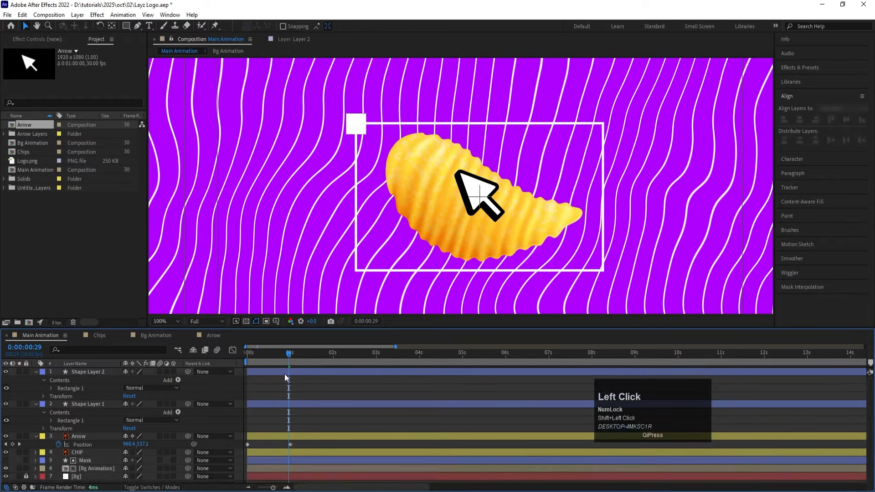
Step: Add a Repeater with 2 copies to the upper-left square and set its horizontal position offset to 539, reaching the frame's upper-right corner
click(356, 124)
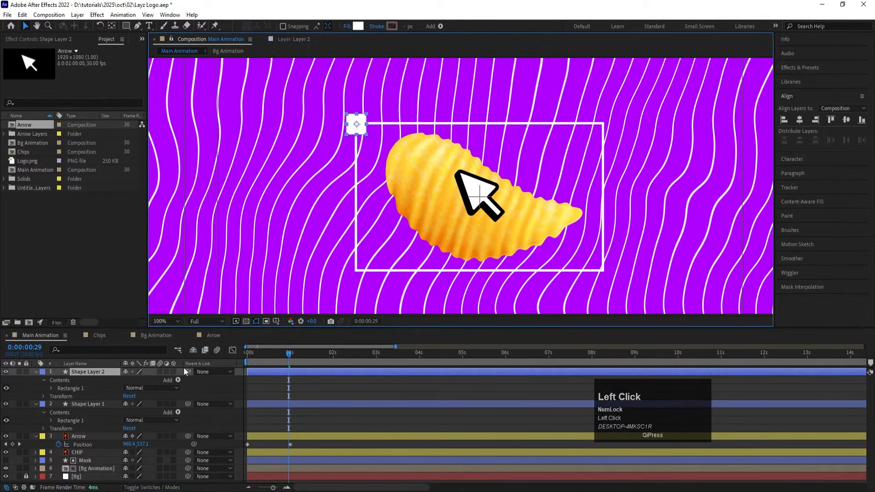
click(179, 379)
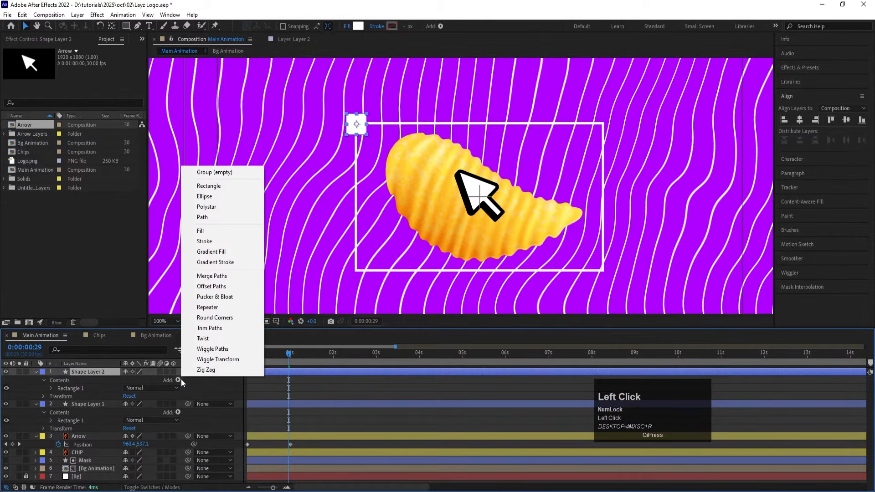
click(217, 308)
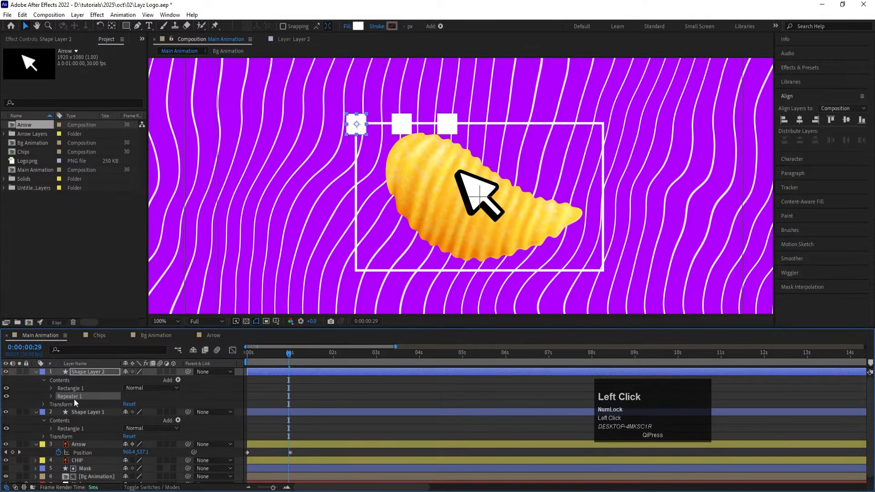
click(51, 396)
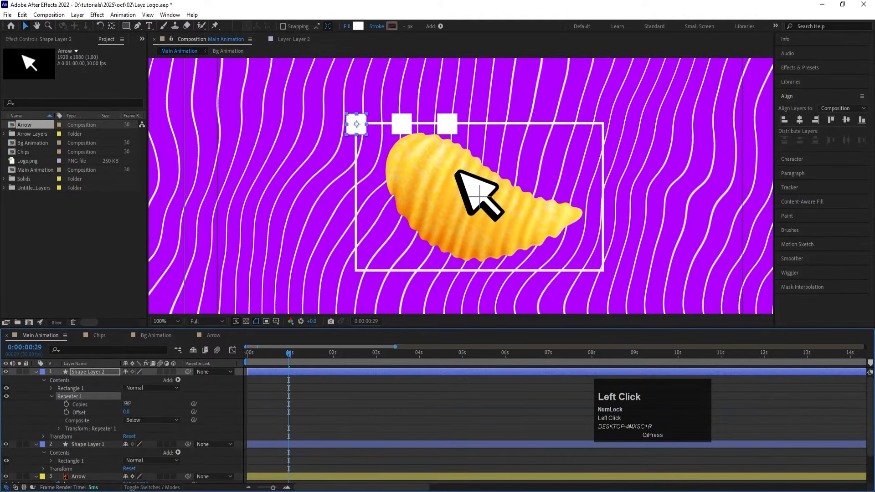
text(2)
key(Return)
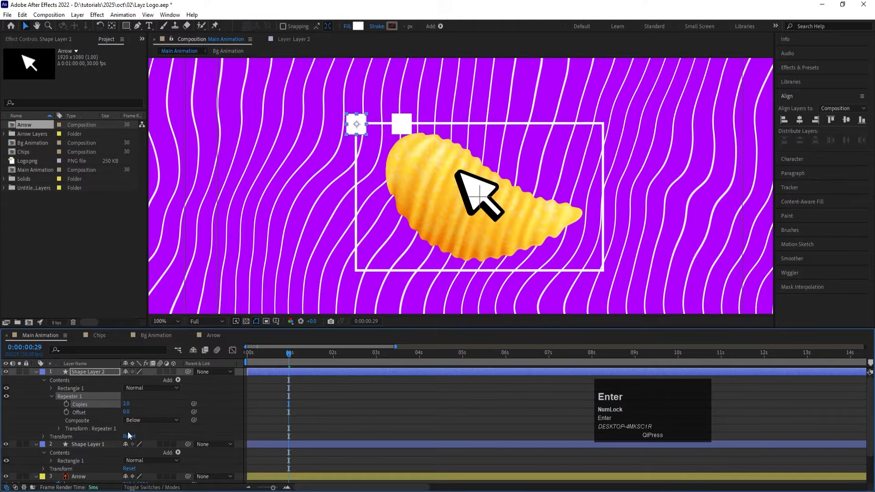
click(56, 431)
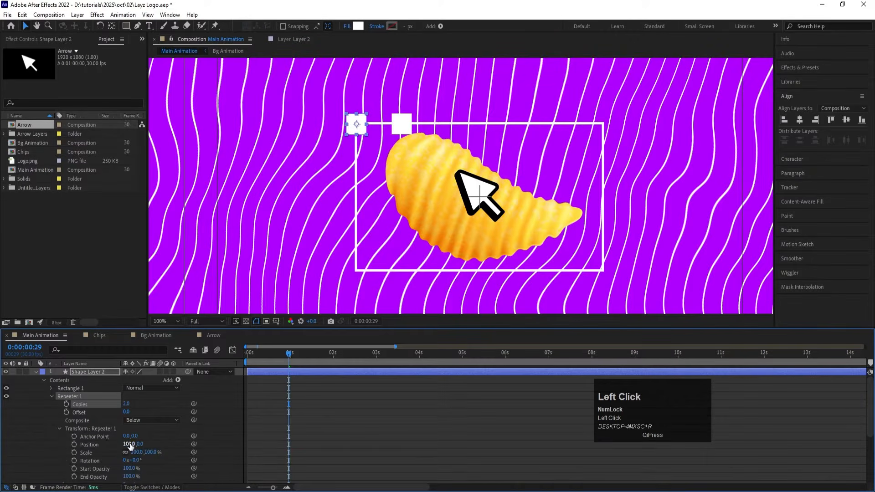
drag(131, 443, 290, 403)
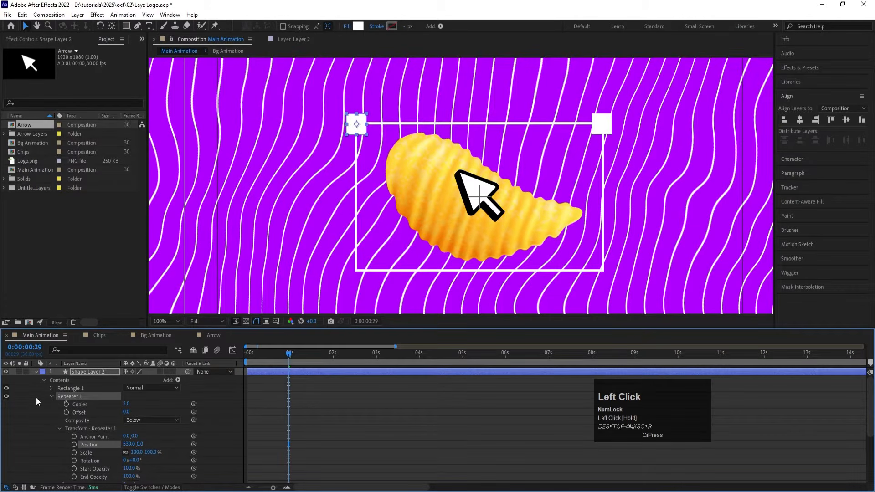
Step: Duplicate the square's Repeater, set the copy's horizontal offset to 0 and increase its vertical offset to reach the frame's lower corners
click(51, 397)
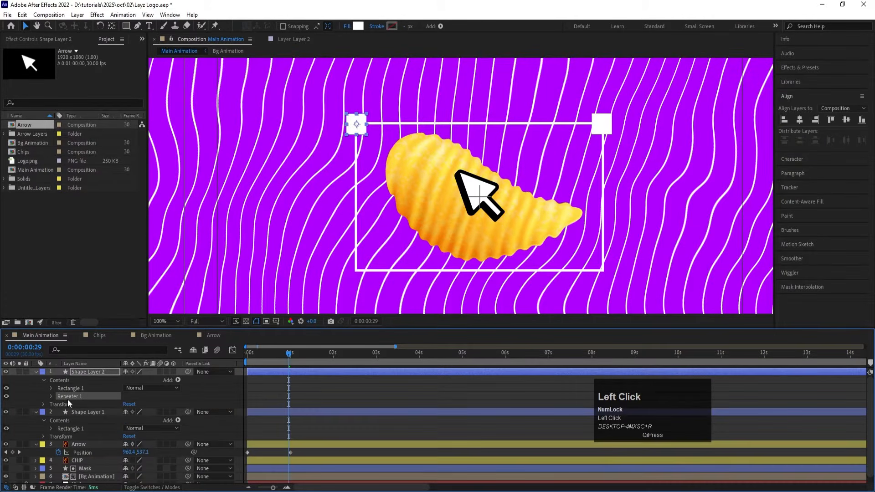
key(ctrl)
key(ctrl+d)
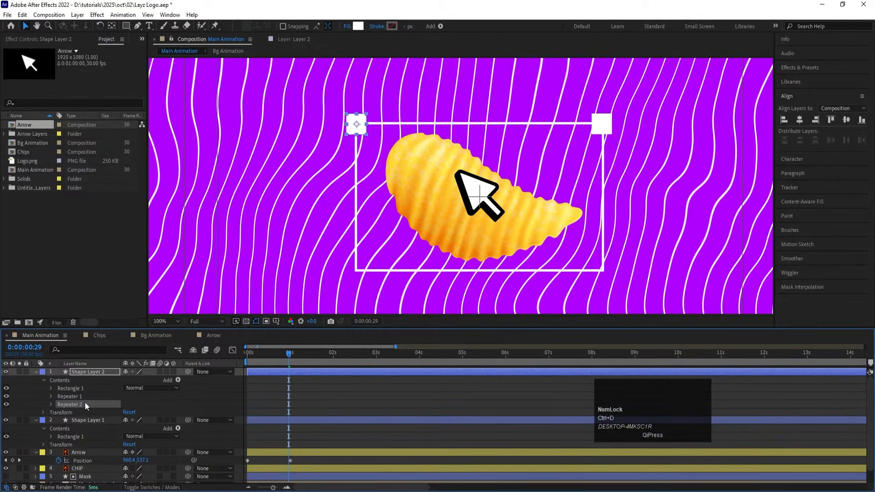
click(51, 404)
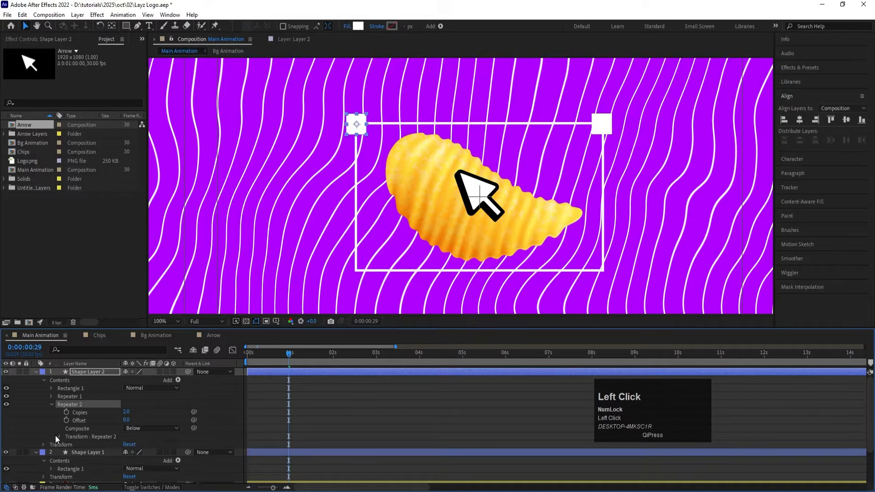
click(58, 437)
click(127, 447)
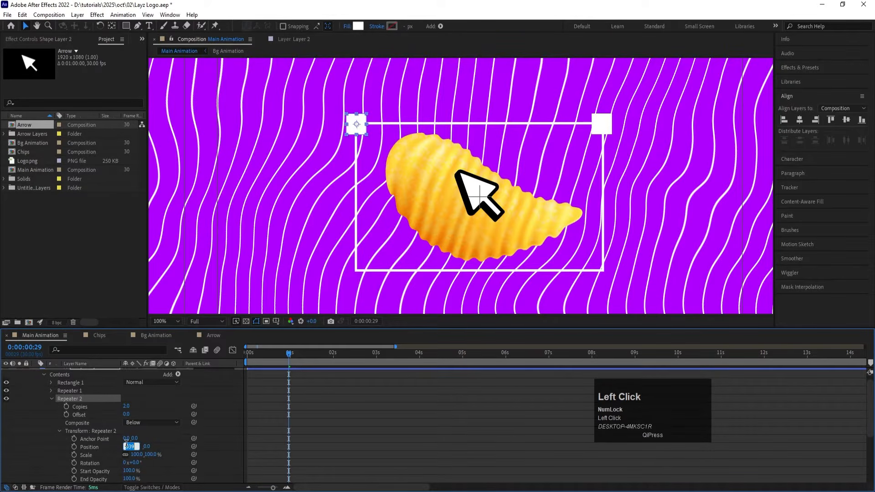
text(0)
key(Return)
drag(135, 446, 310, 412)
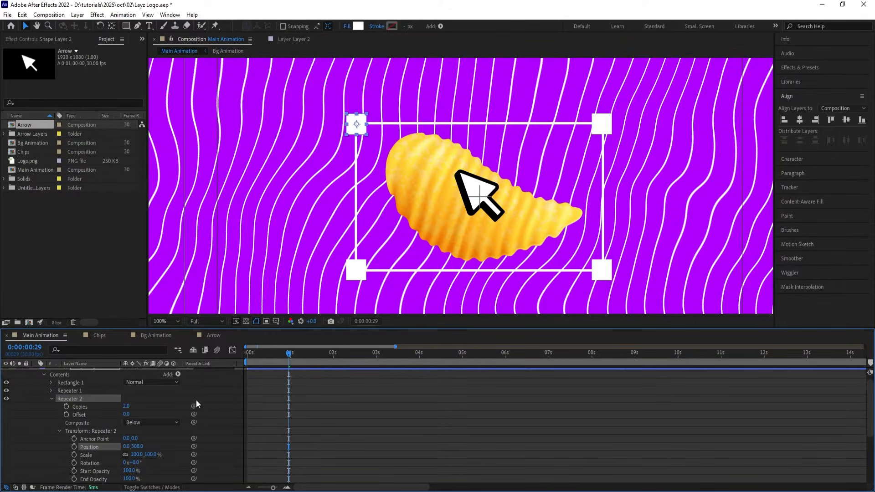
Step: Collapse the corner squares layer and parent it to the frame's layer, Shape Layer 1
scroll(156, 381, up, 1)
click(37, 372)
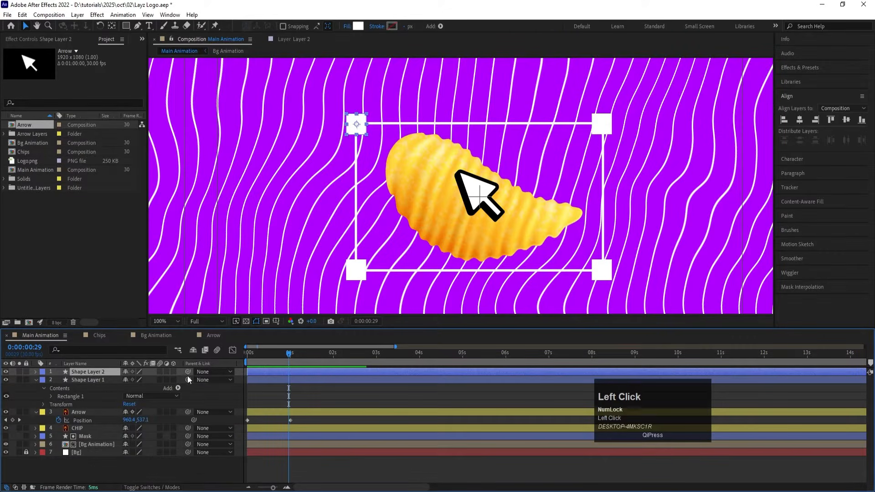
click(84, 379)
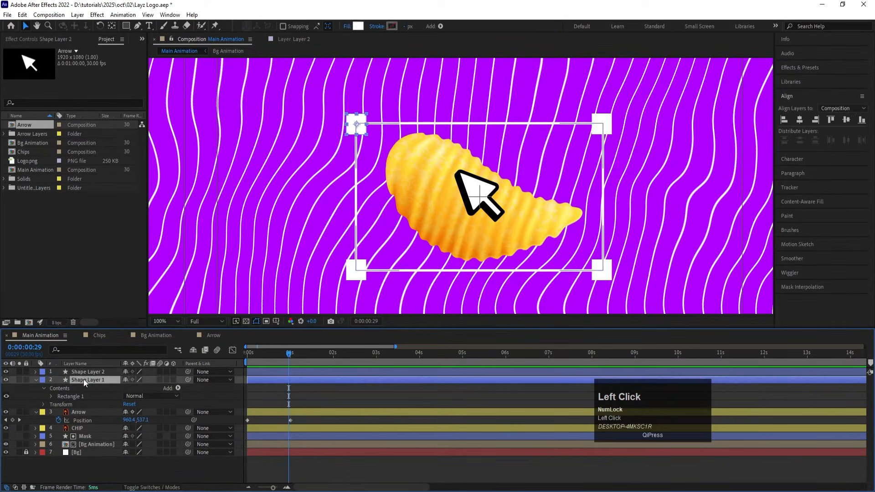
drag(189, 375, 102, 379)
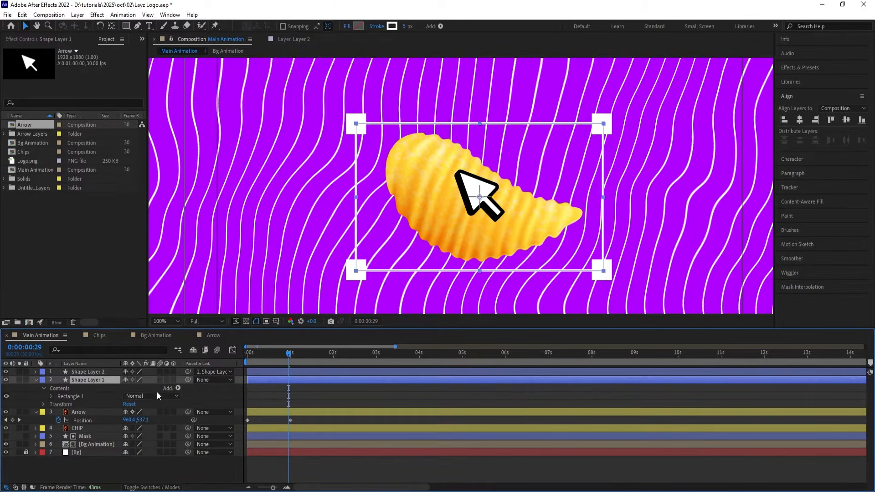
Step: Add dashes to the stroke of the rectangular frame around the chip
click(48, 397)
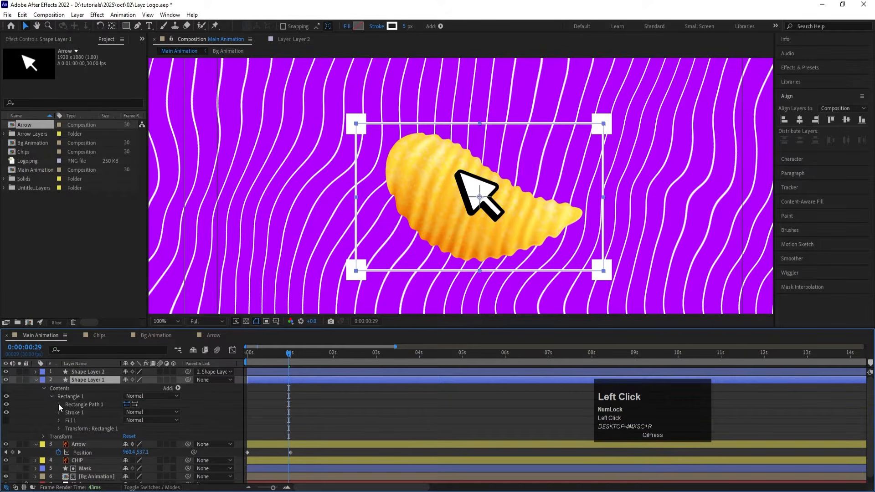
click(58, 404)
click(58, 403)
click(59, 414)
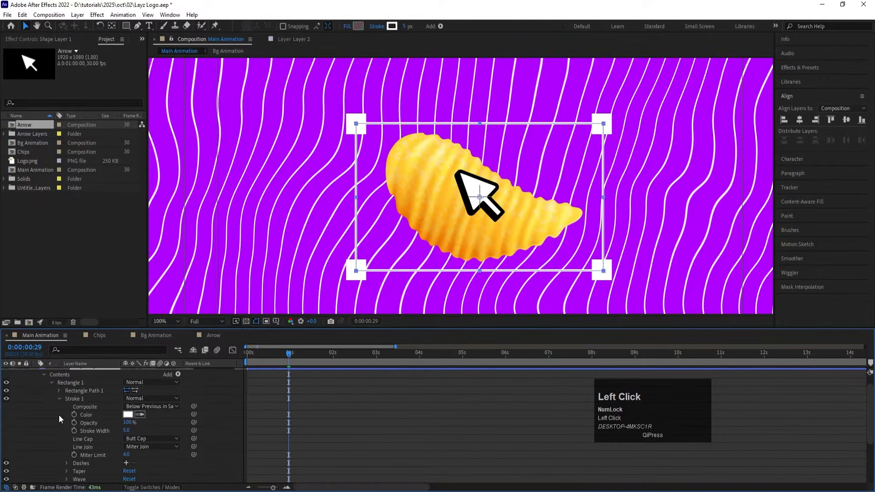
click(127, 463)
click(376, 463)
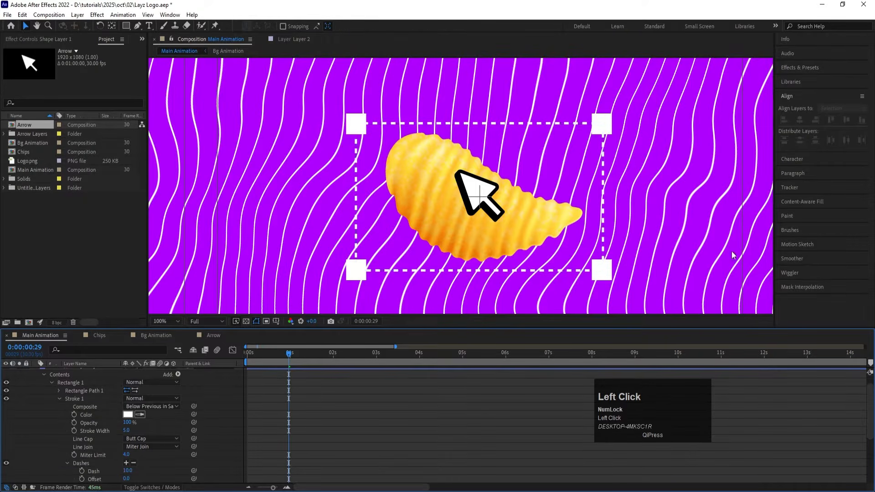
scroll(36, 385, up, 3)
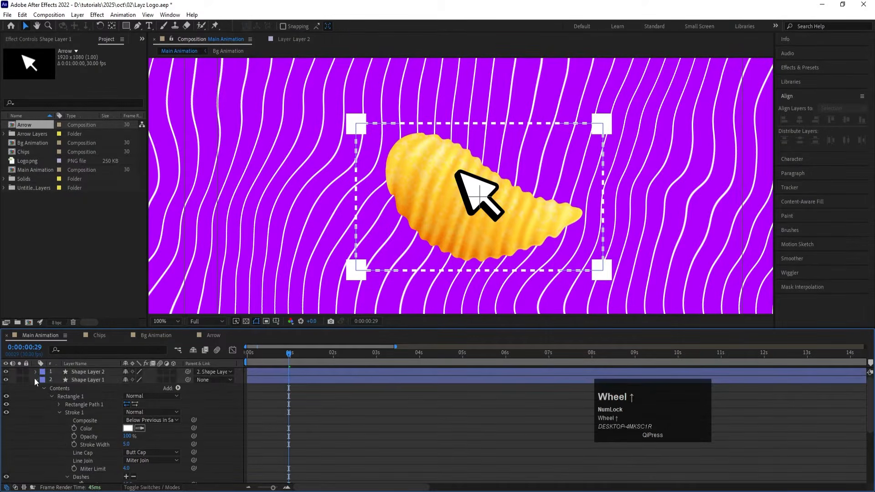
click(34, 378)
Step: Fit the whole composition in the viewer and save the project
click(171, 320)
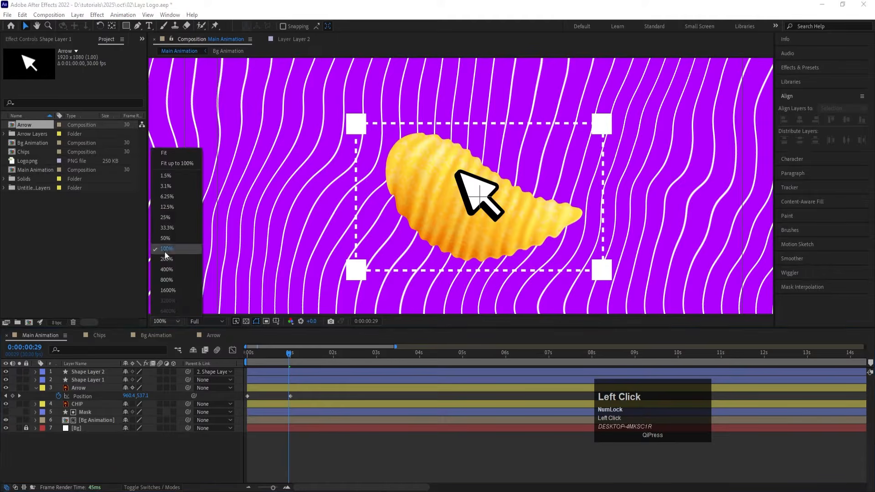
click(164, 151)
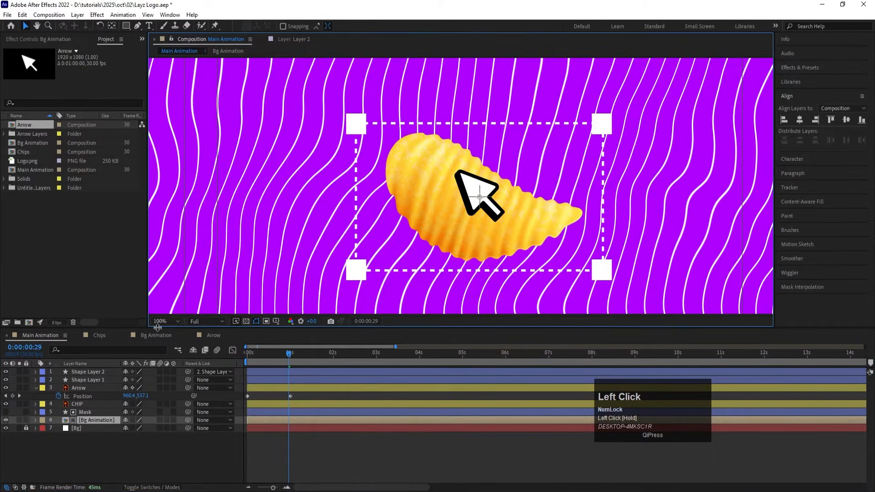
click(162, 321)
click(167, 156)
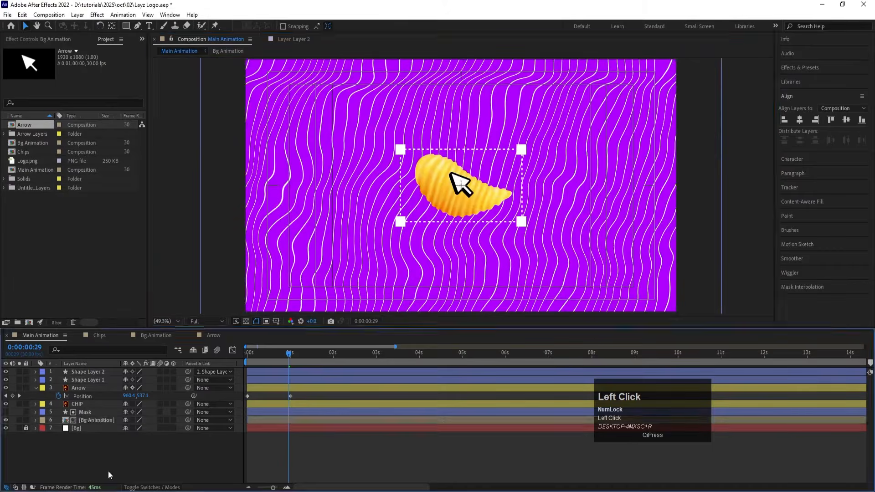
key(ctrl+s)
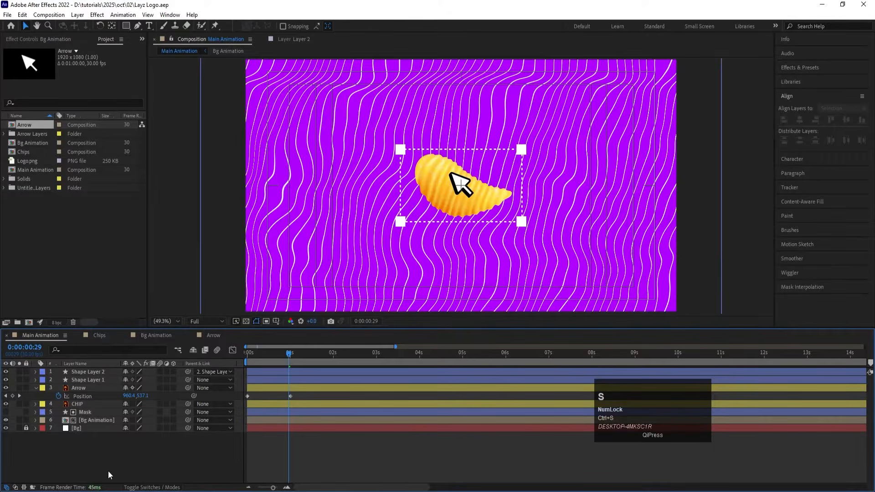
Step: Move the arrow's starting position at 0 seconds just outside the composition's lower-right corner
click(71, 389)
click(249, 354)
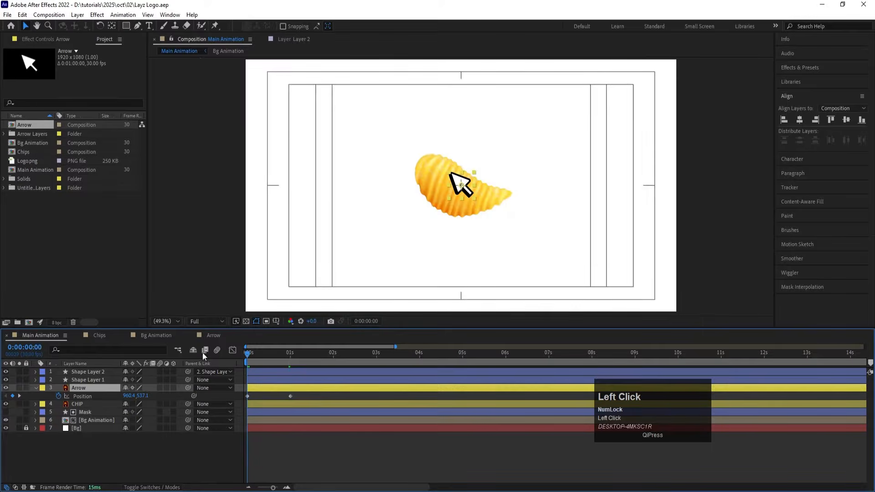
drag(461, 187, 688, 327)
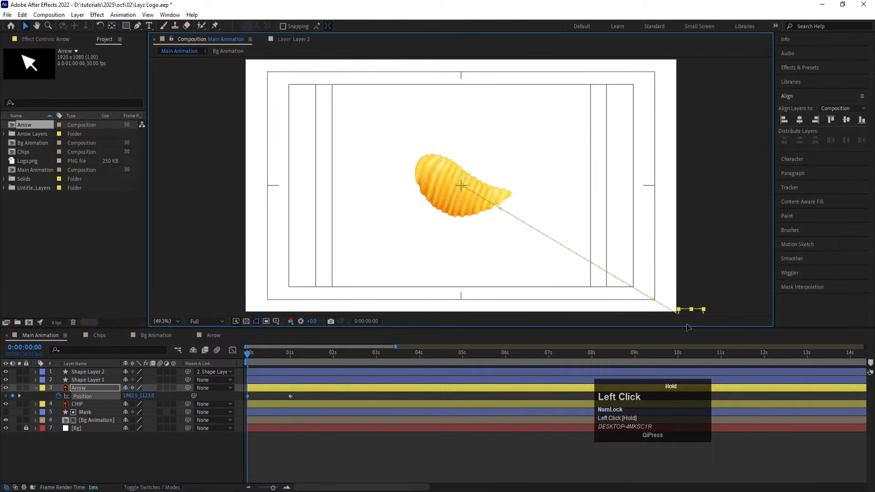
Step: Move the arrow at its 1-second keyframe so its tip touches the frame's upper-left corner square, at about 735, 433
key(k)
scroll(463, 188, up, 2)
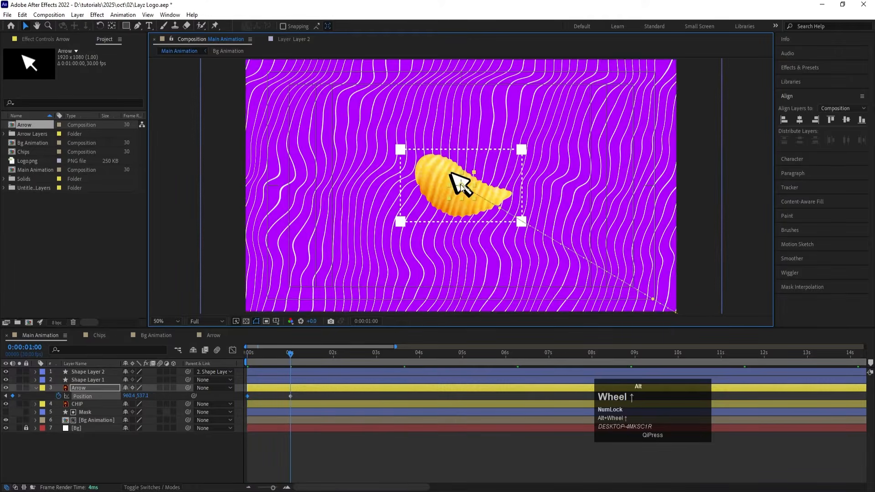
drag(462, 188, 352, 152)
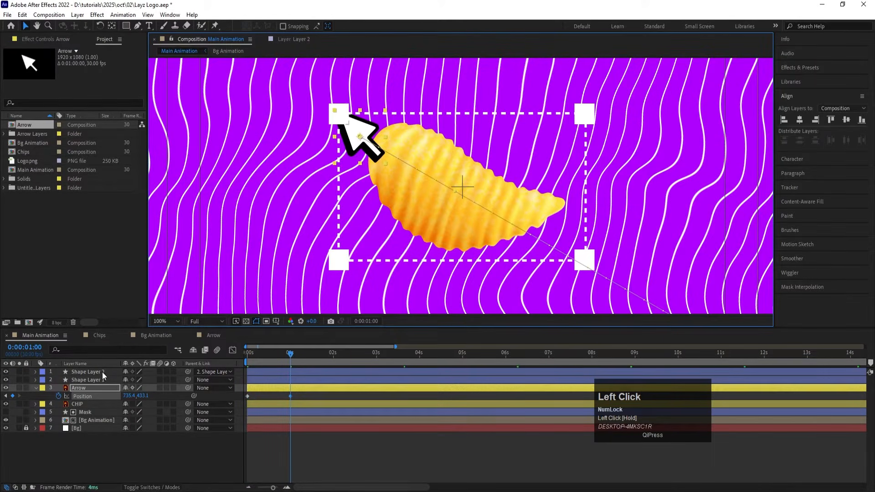
Step: Move the corner squares and frame layers below the Arrow layer in the layer stack
click(78, 382)
shift+click(76, 374)
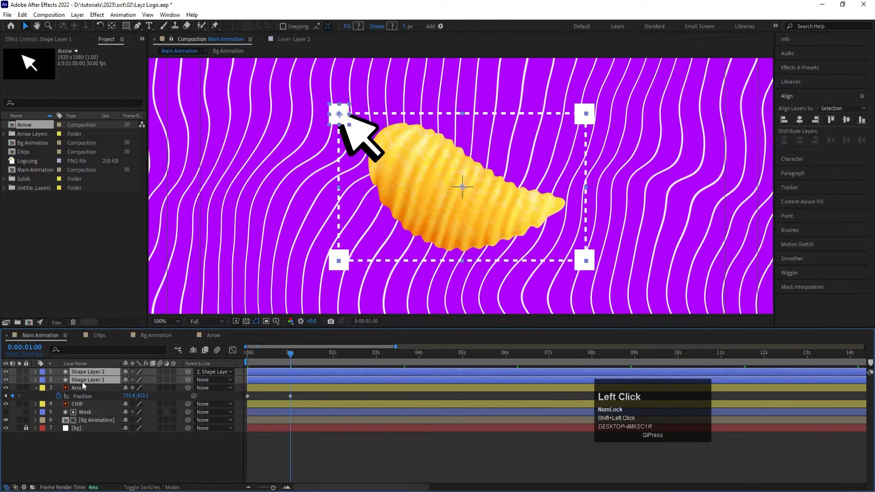
drag(82, 382, 93, 399)
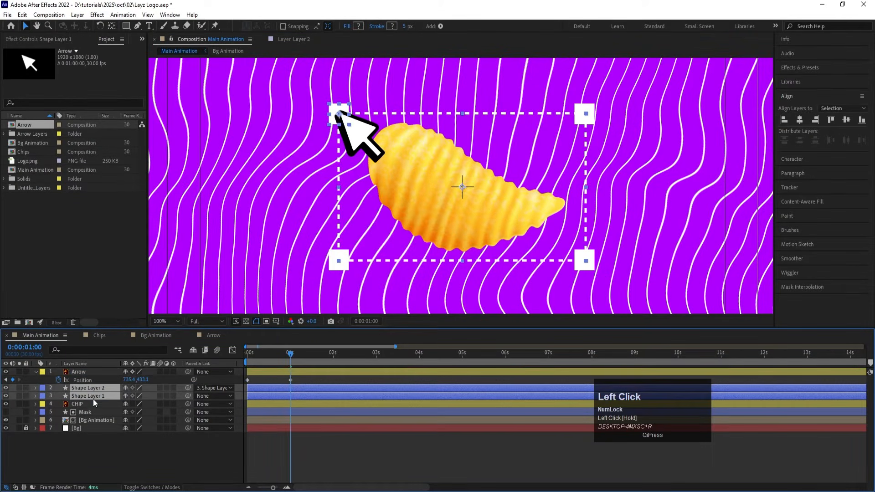
click(104, 455)
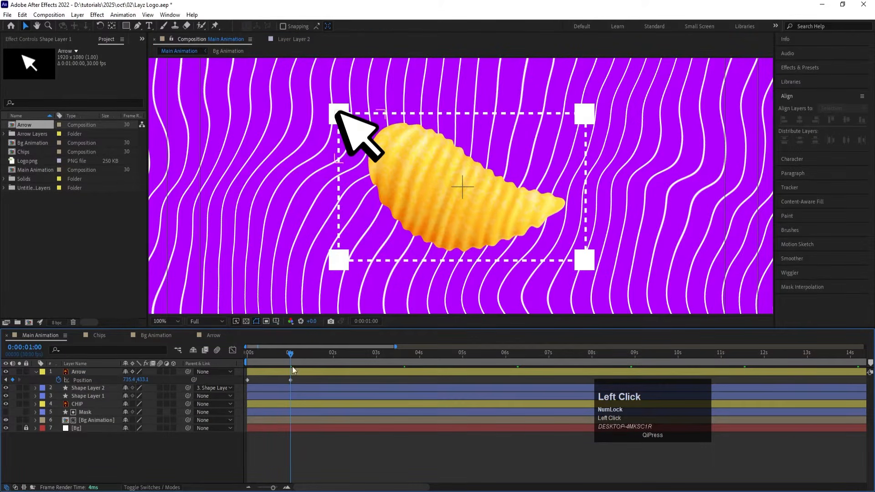
Step: Hide the corner squares, frame and CHIP layers, and select the arrow's Position keyframes
click(88, 379)
click(79, 388)
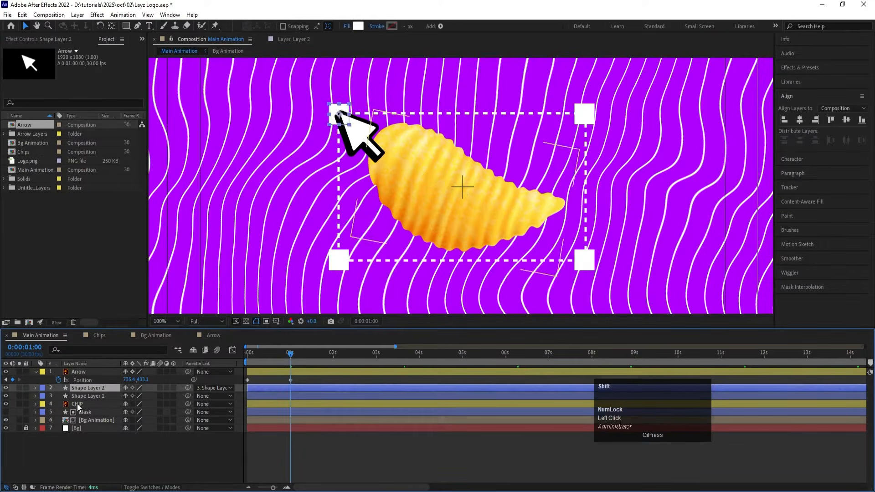
shift+click(77, 403)
click(7, 404)
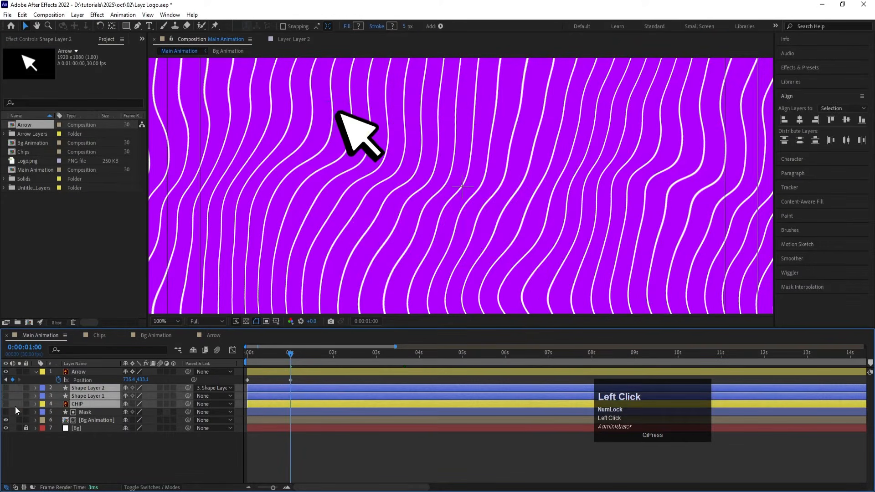
click(89, 379)
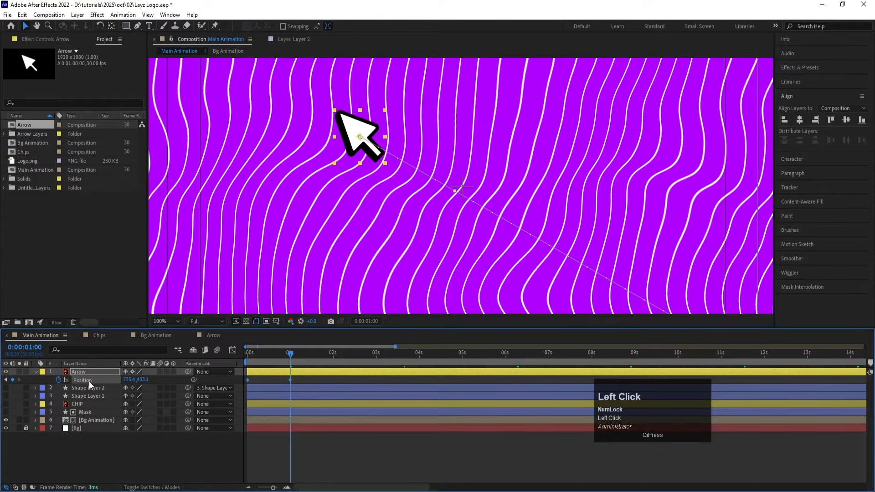
Step: Easy-ease the arrow's Position keyframes, shape the speed graph to peak early and slow gradually into the last keyframe, and preview the motion
key(F9)
click(233, 351)
drag(297, 462, 240, 465)
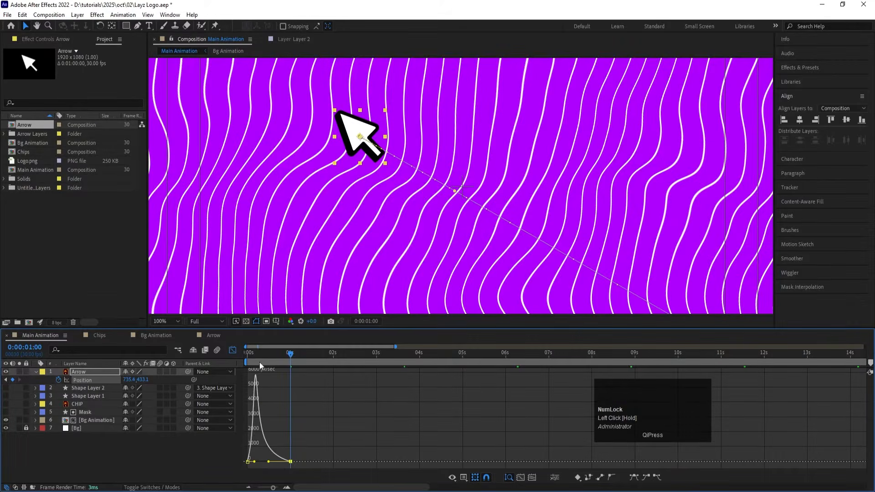
drag(258, 357, 217, 356)
click(168, 322)
click(167, 147)
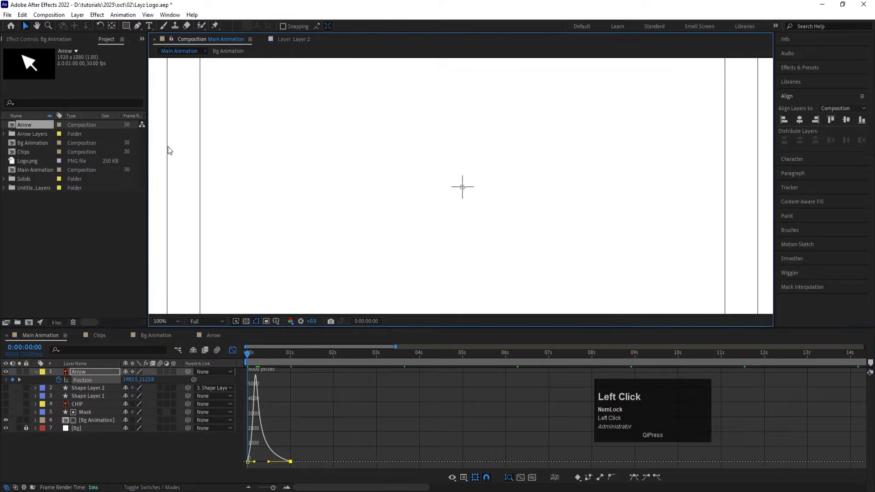
click(167, 321)
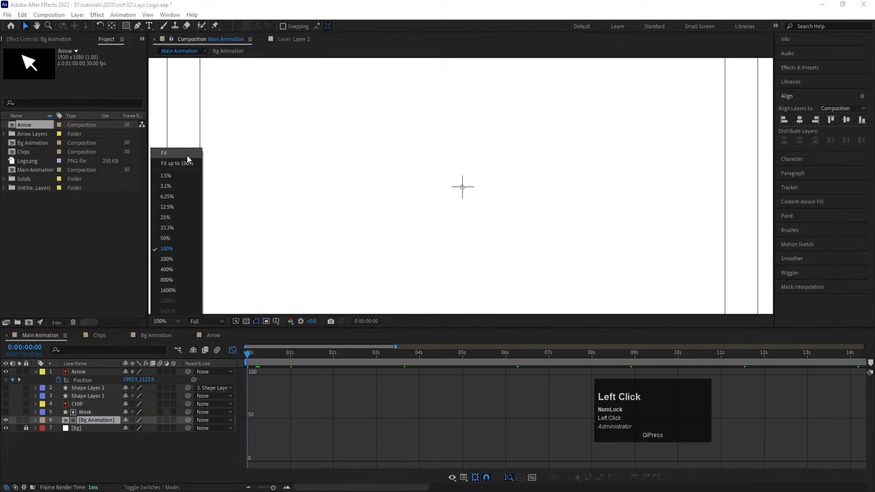
click(188, 160)
click(232, 351)
key(space)
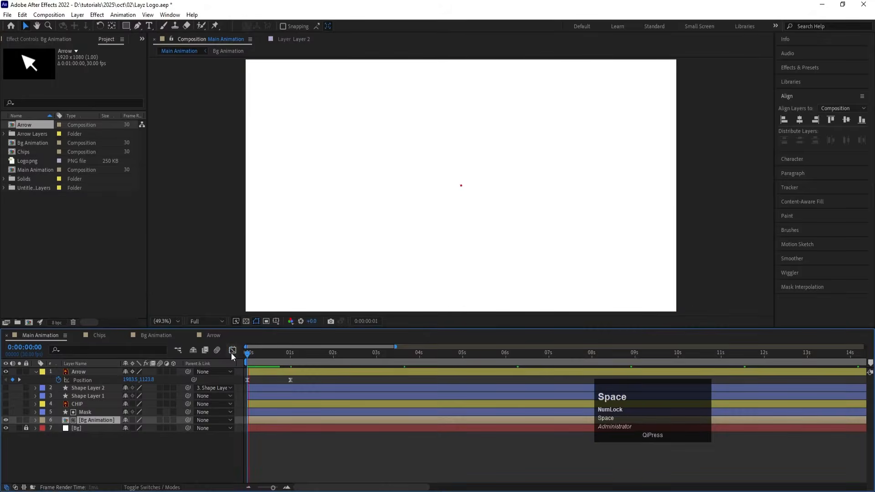
Step: Shift the Arrow layer in time so it starts at 0:00:00:10, and preview its entrance
mouse_move(261, 358)
mouse_down()
mouse_move(251, 356)
mouse_move(264, 363)
mouse_up()
key(=)
click(259, 374)
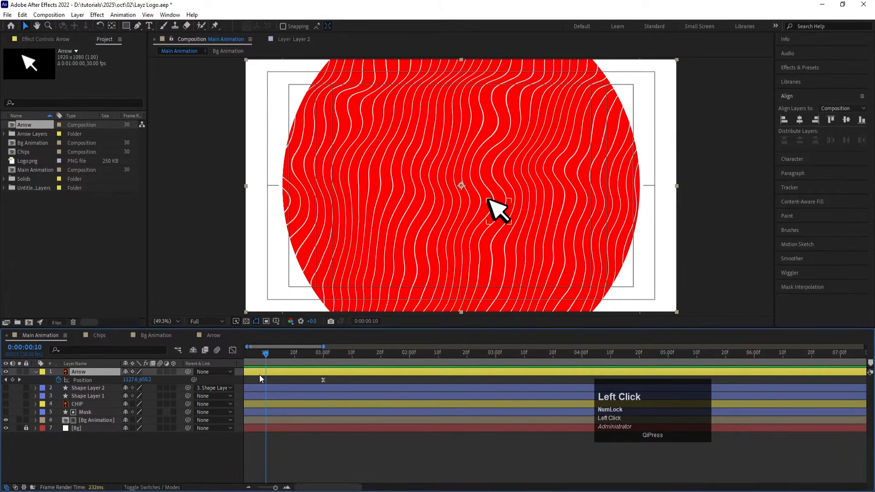
key([)
key(space)
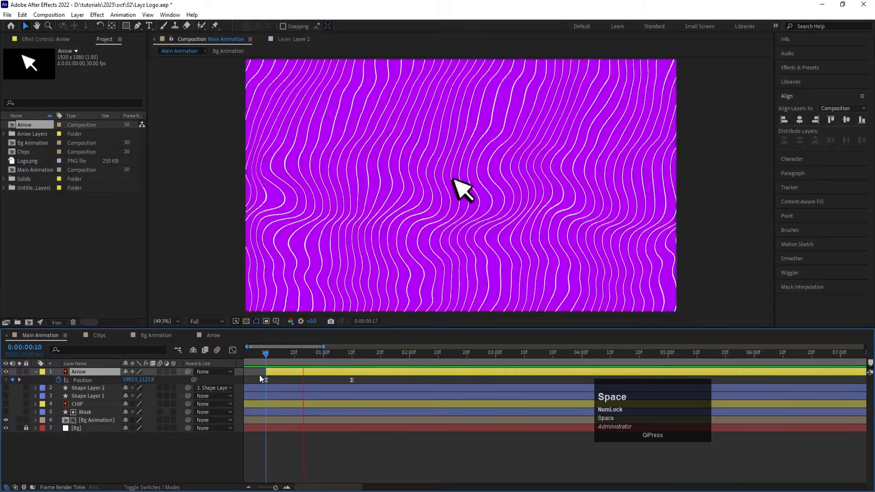
key(space)
drag(354, 353, 264, 359)
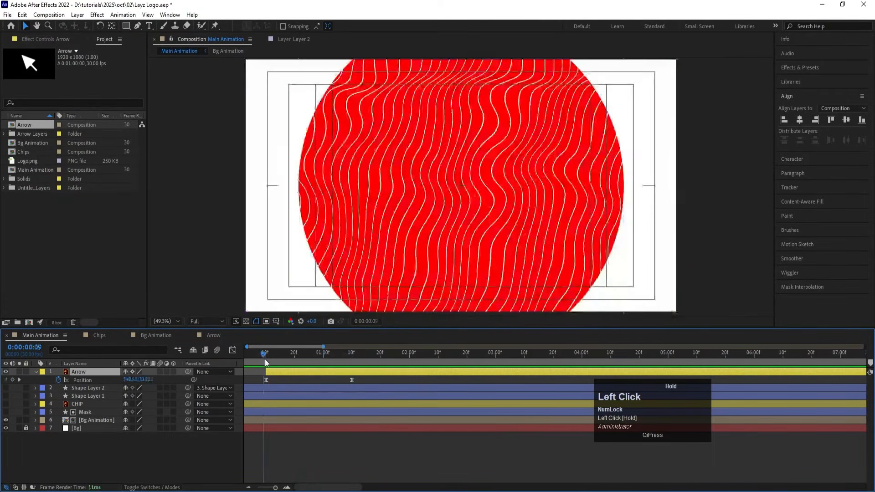
key(space)
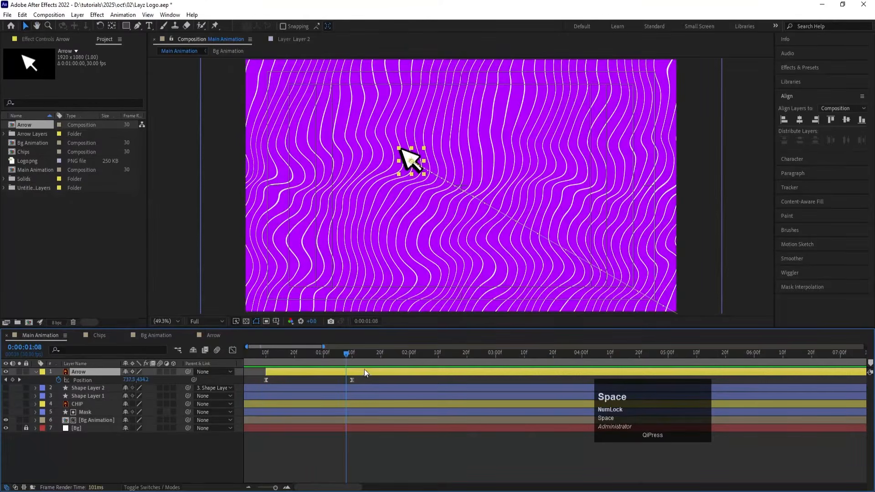
Step: Move the arrow's second Position keyframe to 0:00:01:00 and preview the shortened movement
drag(339, 357, 324, 352)
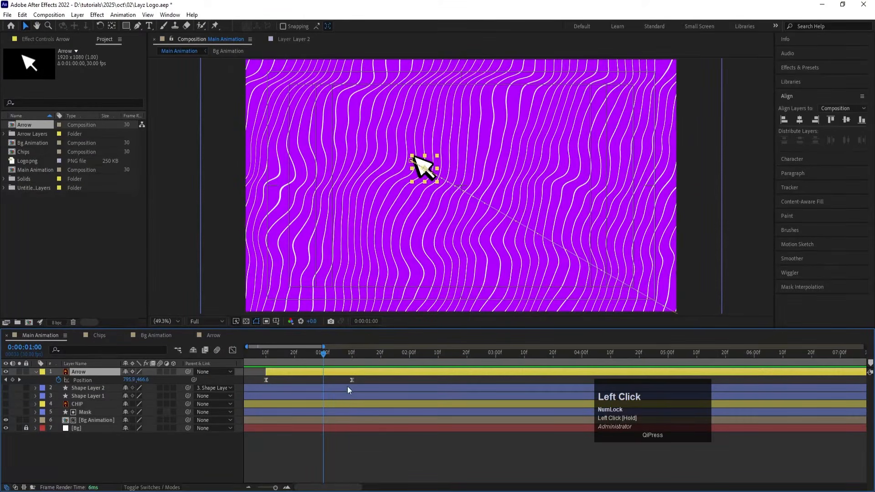
drag(352, 380, 323, 380)
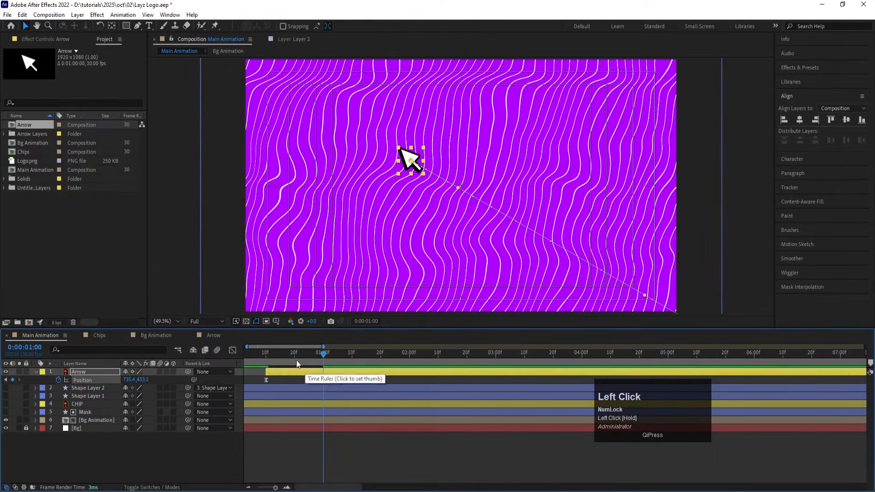
drag(258, 353, 258, 354)
key(space)
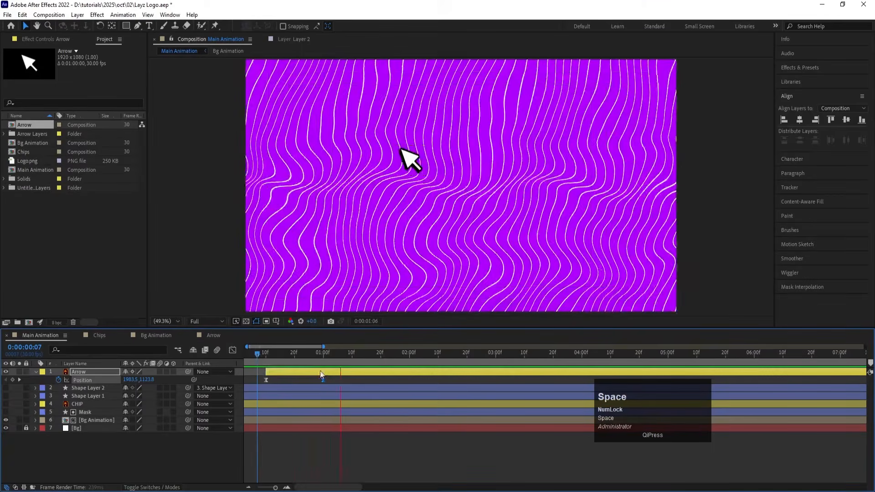
key(space)
Step: Add a Position keyframe at 0:00:01:09 that holds the arrow in place, and unhide the corner squares and frame layers
drag(340, 359, 351, 362)
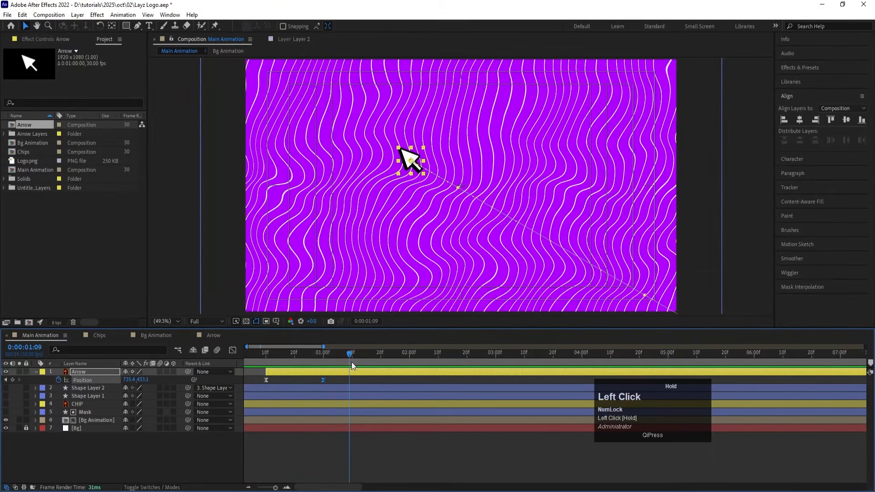
click(13, 379)
drag(8, 388, 8, 397)
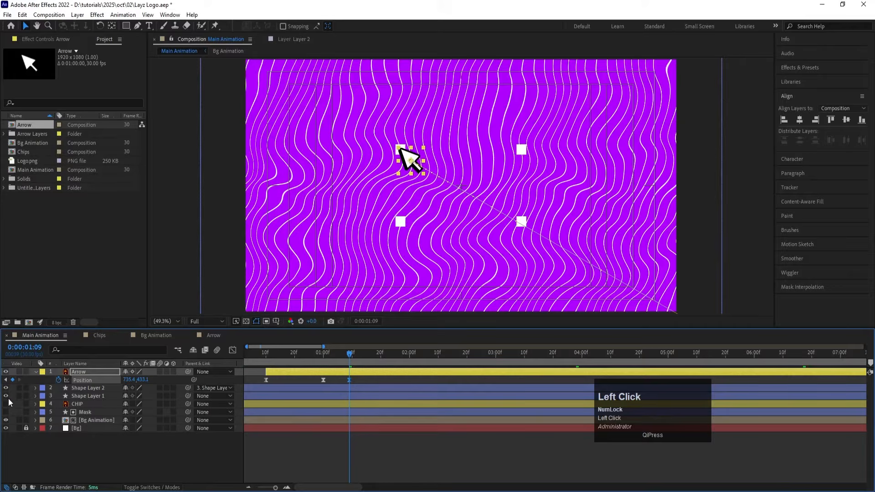
click(363, 382)
Step: At 2 seconds, move the arrow's tip to the frame's lower-right corner square, about 1285, 752, and easy-ease the last two Position keyframes
drag(350, 362, 411, 359)
click(409, 371)
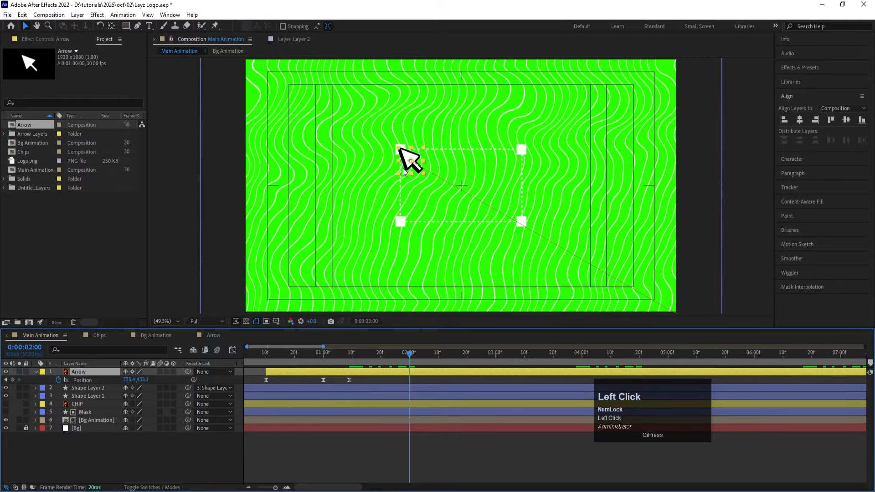
drag(404, 171, 532, 245)
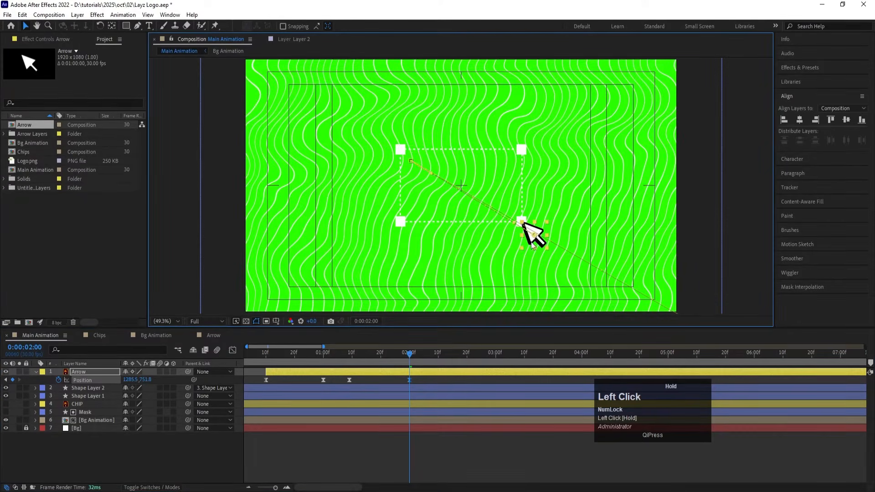
key(j)
click(342, 381)
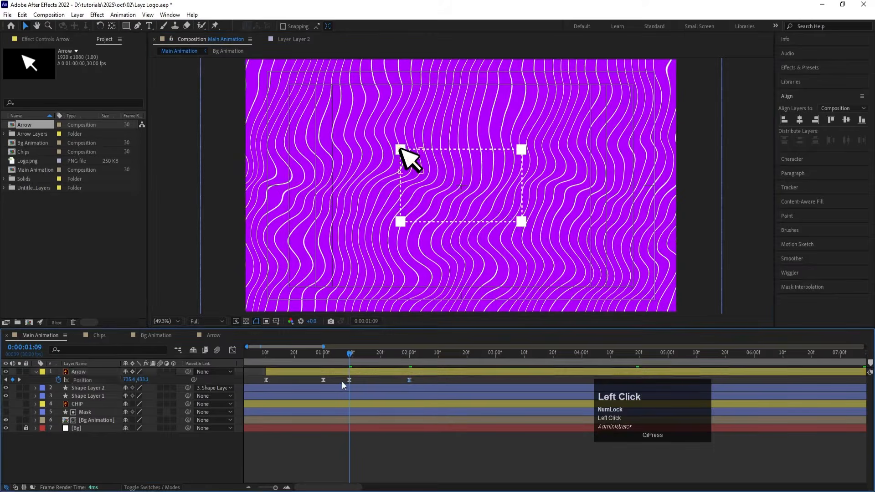
drag(342, 381, 433, 389)
key(F9)
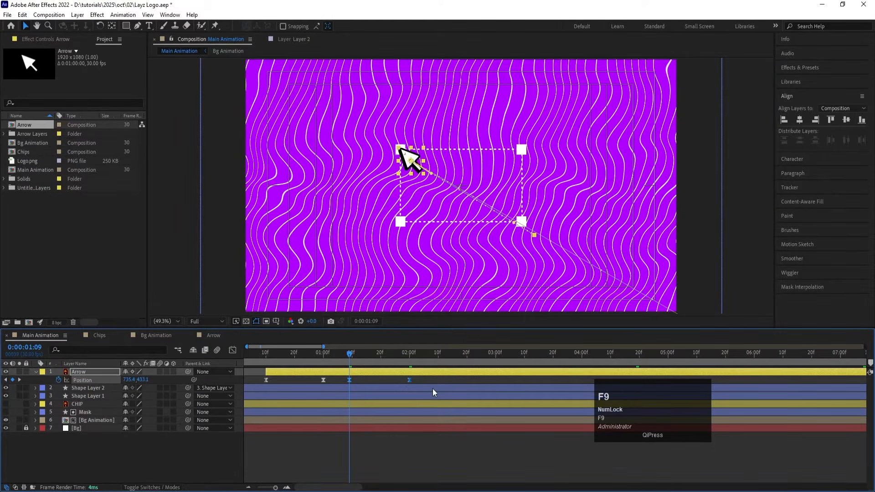
Step: Shift the corner squares and frame layers, Shape Layer 2 and Shape Layer 1, to start at 0:00:01:09
click(76, 389)
shift+click(81, 395)
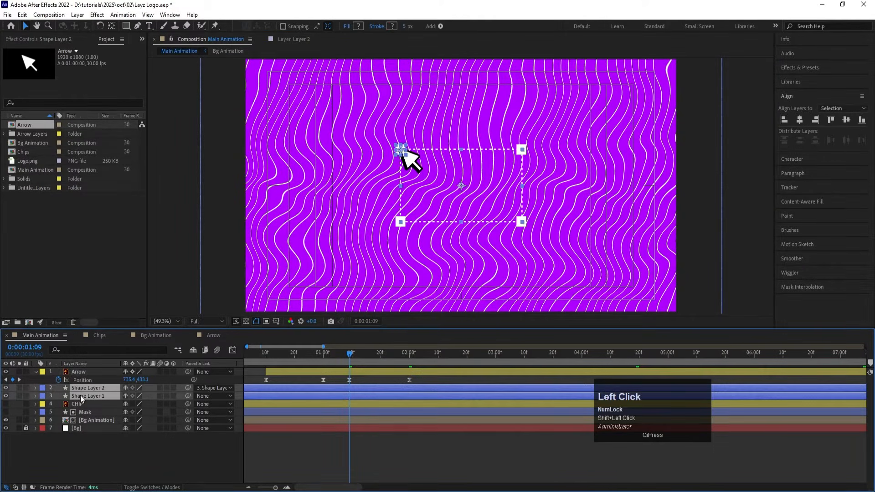
key(bracketleft)
click(323, 398)
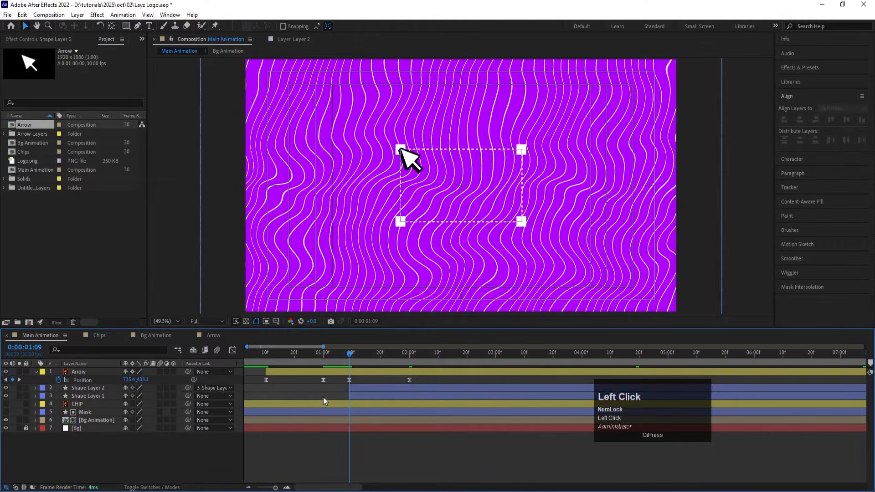
Step: Move the anchor point of the frame layer, Shape Layer 1, to the frame's upper-left corner
click(74, 396)
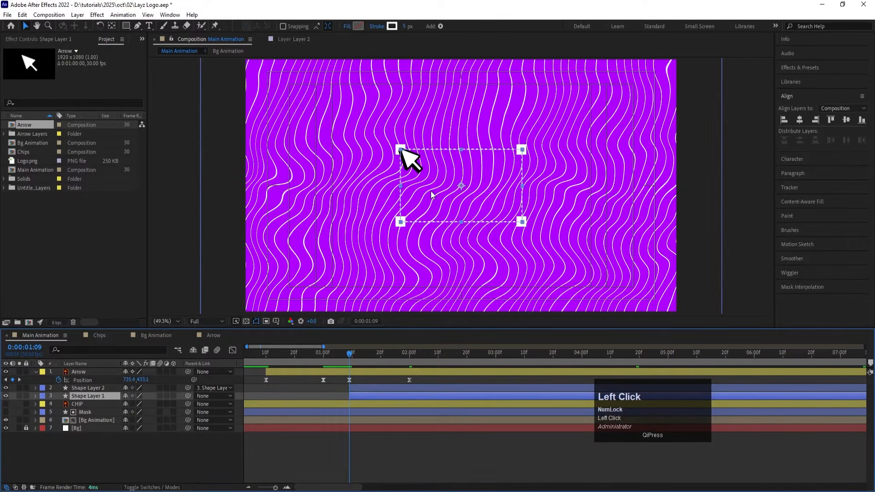
key(y)
scroll(451, 168, up, 3)
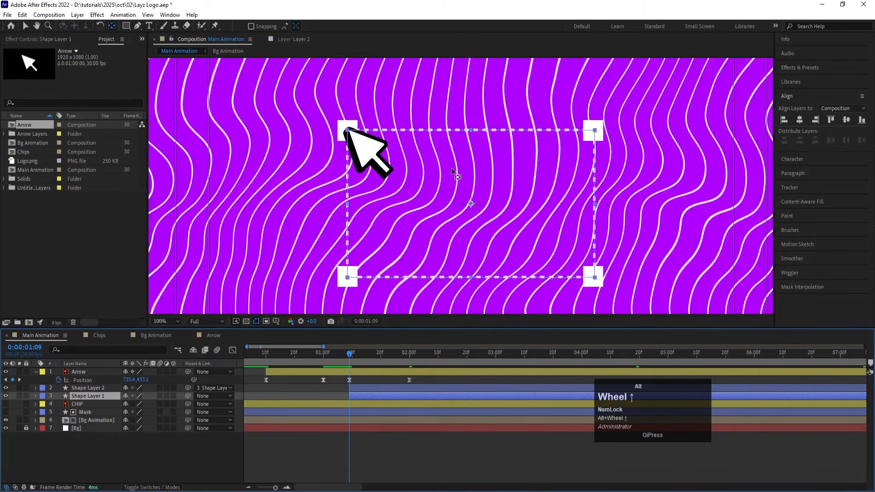
drag(474, 204, 348, 130)
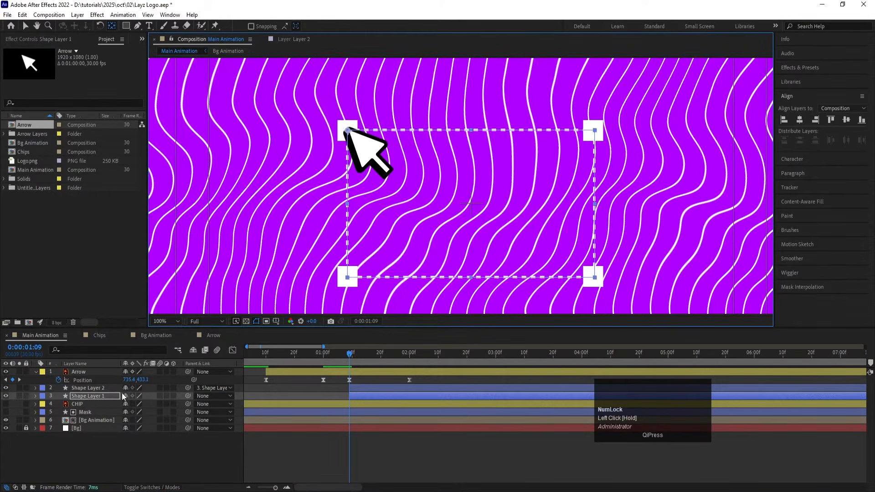
Step: Set the frame layer's Scale to 0% with a keyframe at 0:00:01:09
key(s)
click(136, 404)
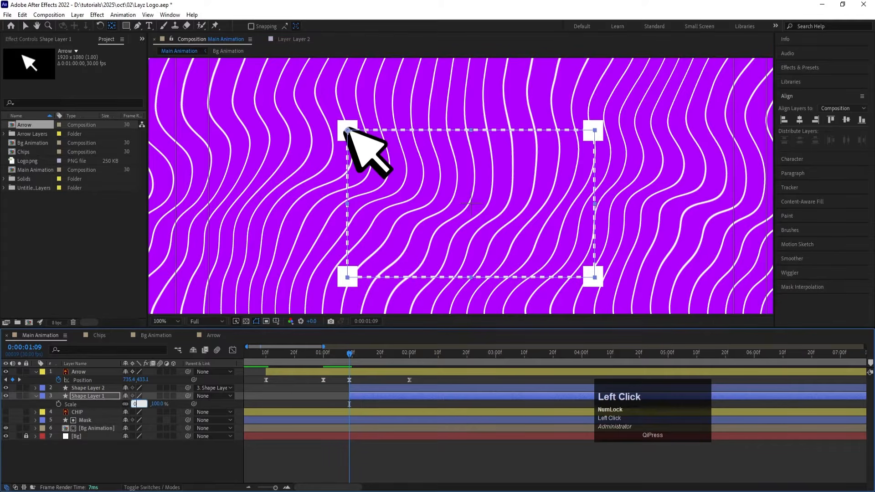
text(0)
key(Return)
click(58, 405)
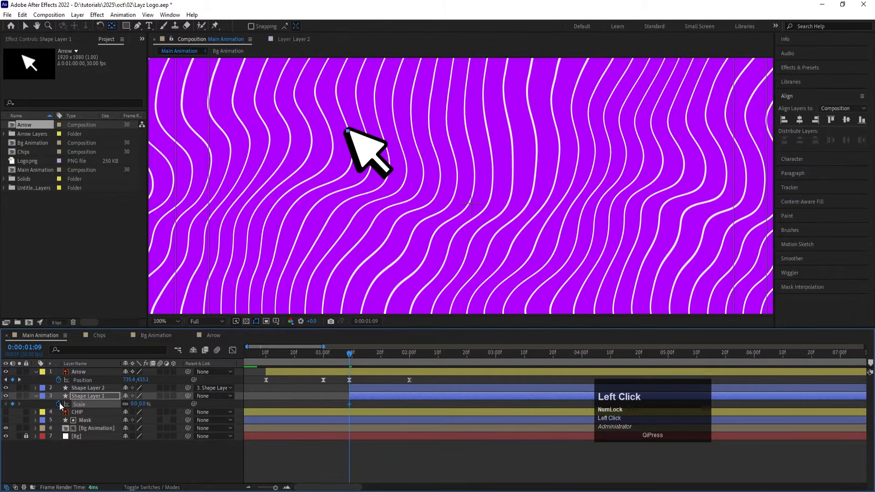
Step: Set the frame layer's Scale to 100% at 0:00:02:00 and easy-ease both Scale keyframes
key(k)
click(133, 404)
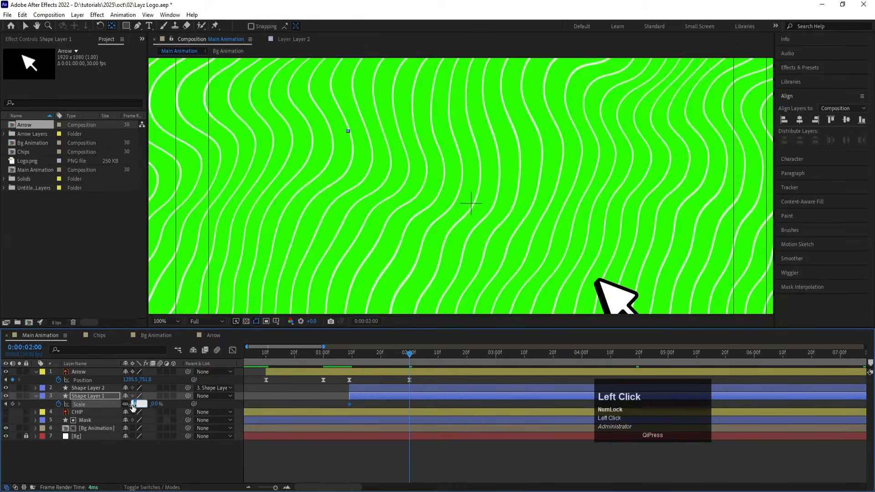
text(100)
key(Return)
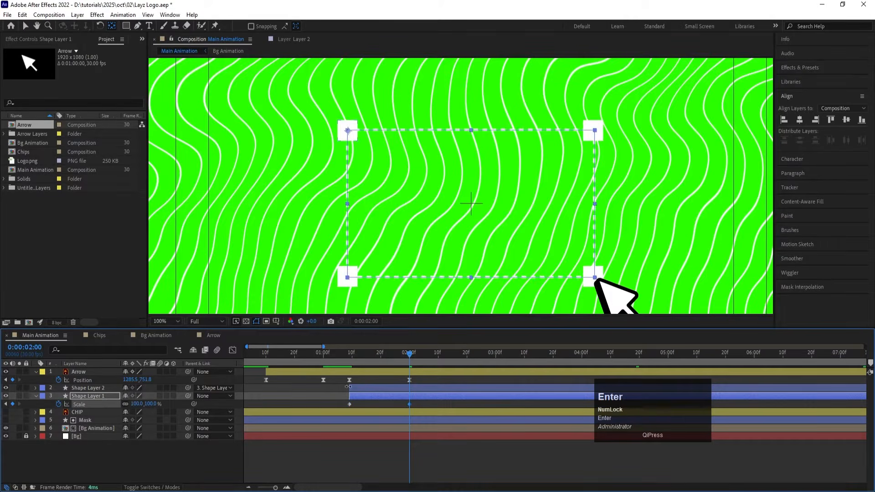
drag(337, 403, 419, 413)
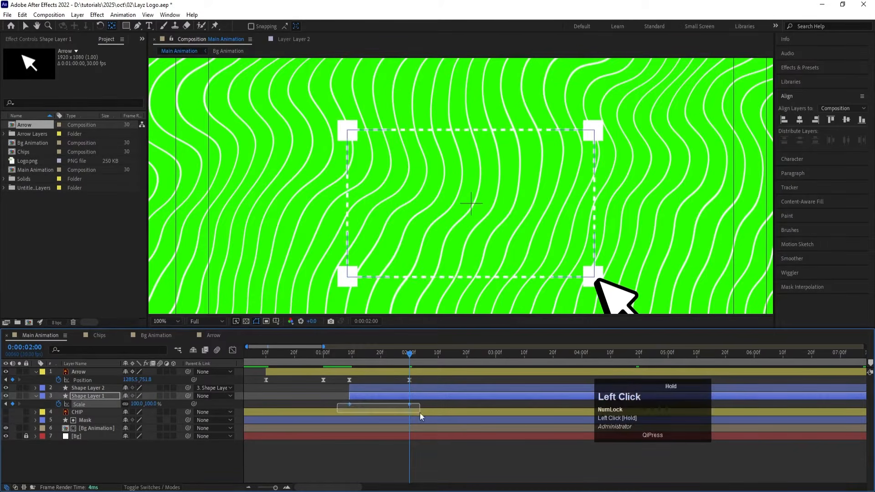
key(F9)
Step: Preview the arrow pulling the selection frame open, checking the whole composition from the start at fit size
click(350, 354)
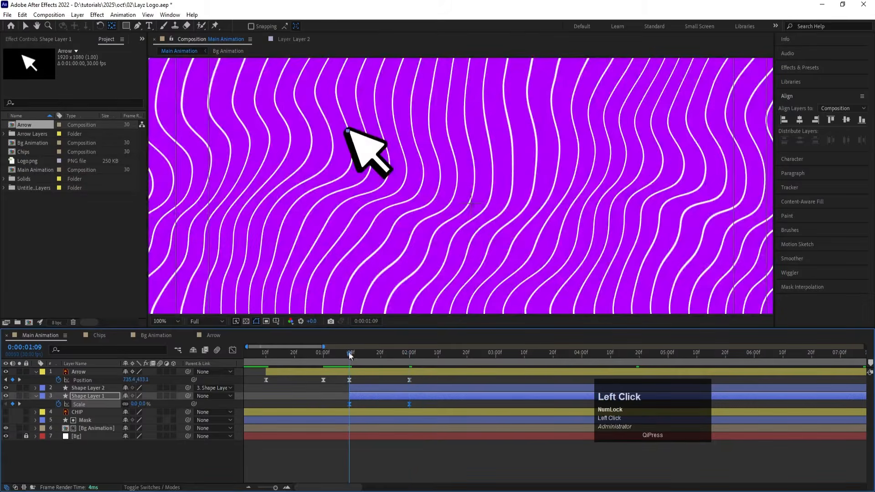
key(space)
click(166, 321)
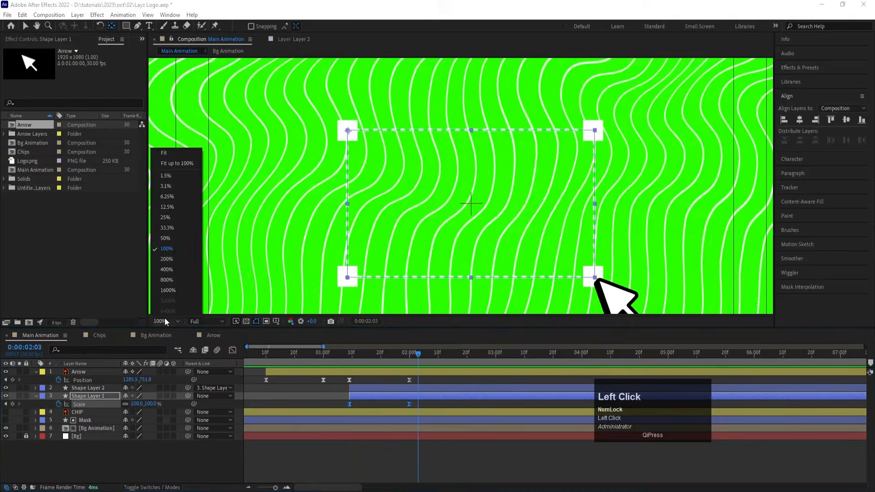
click(170, 158)
key(space)
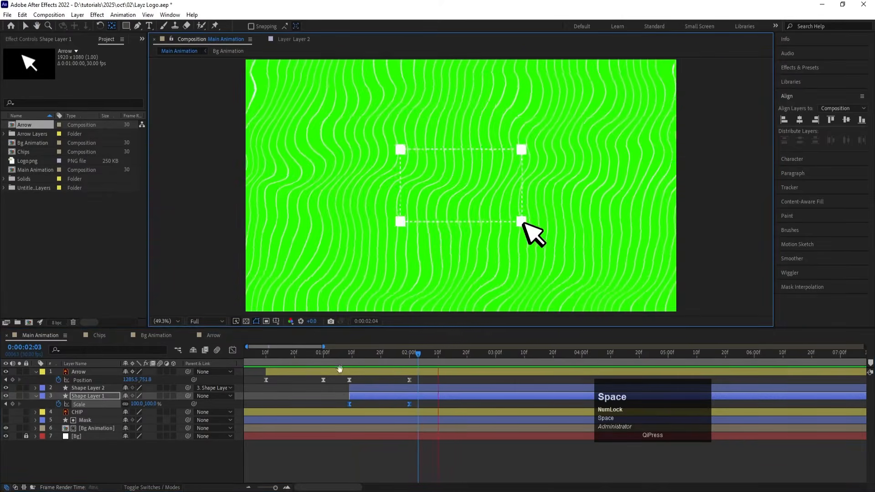
click(358, 359)
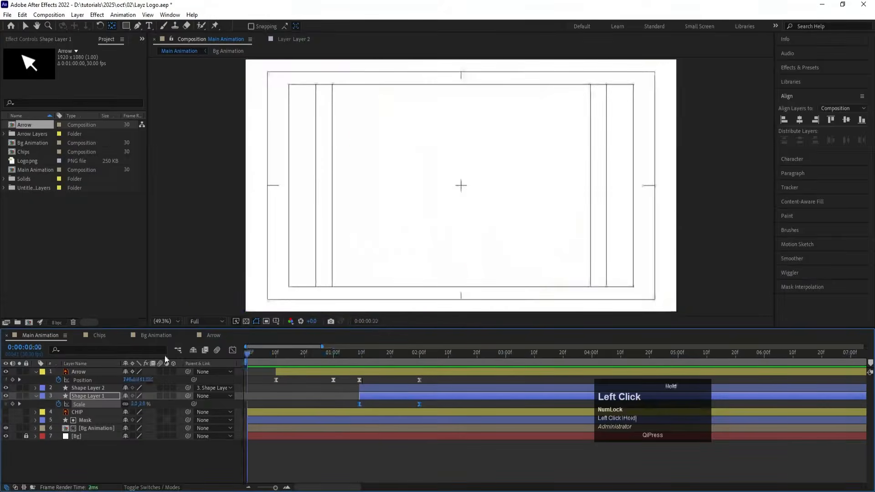
key(space)
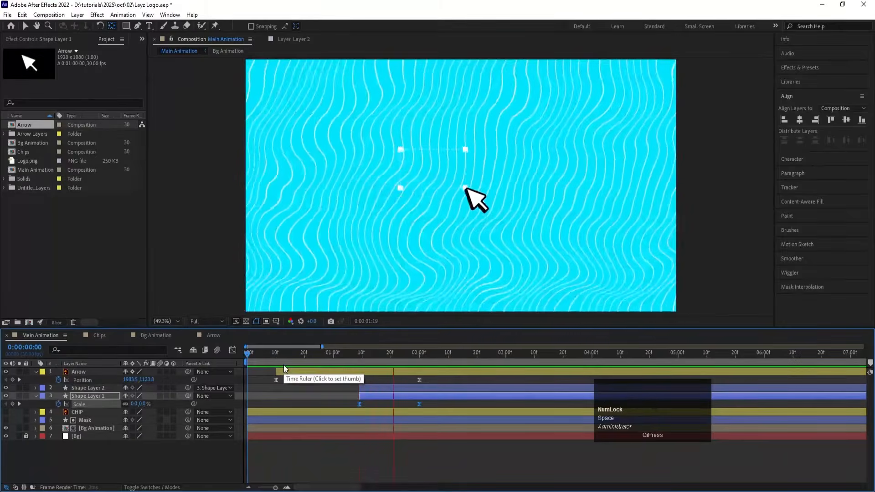
key(space)
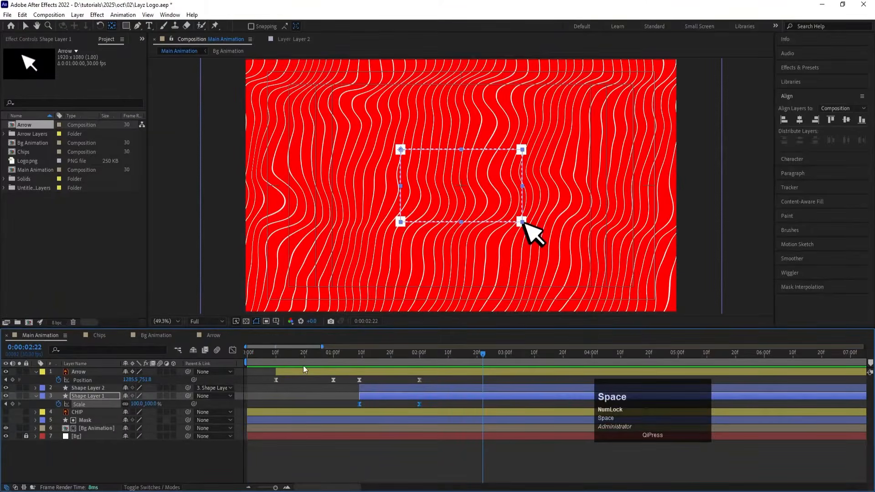
click(286, 354)
key(space)
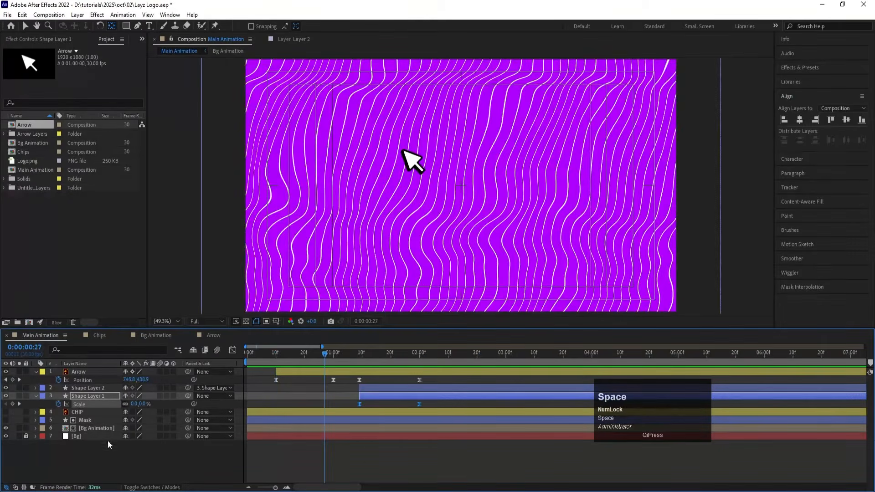
Step: In the Bg Animation composition, reduce the stroke width of Shape Layer 1 to thin the wavy lines, and return to Main Animation
double_click(92, 429)
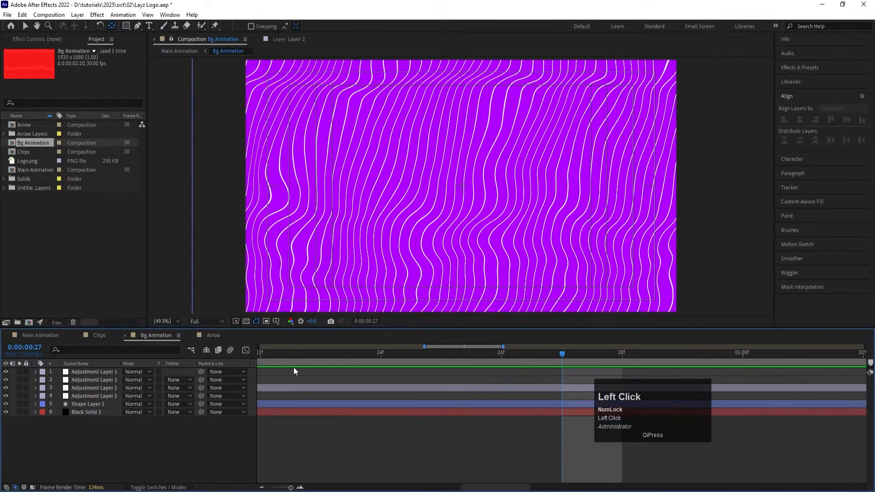
key(minus)
key(minus)
key(minus)
key(minus)
key(minus)
key(minus)
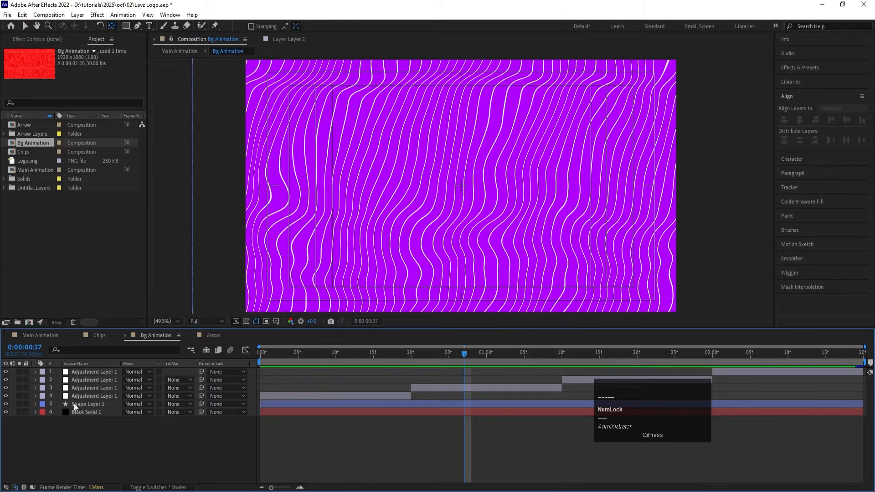
click(75, 405)
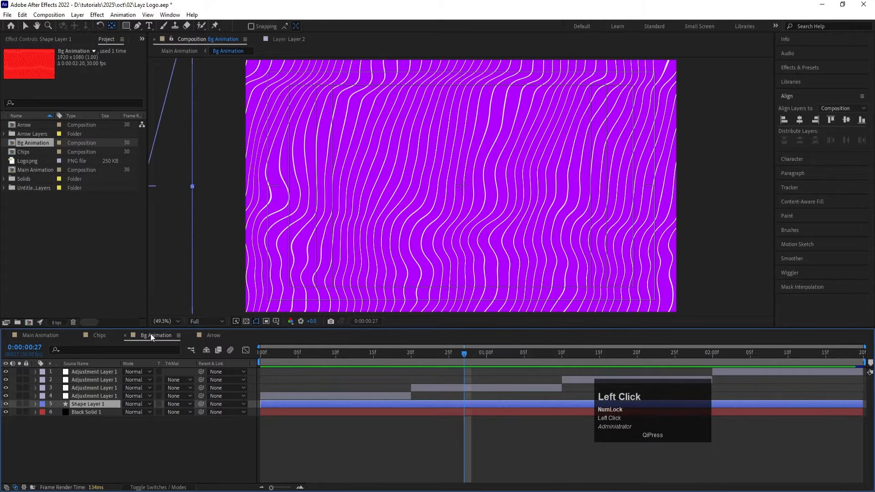
click(25, 26)
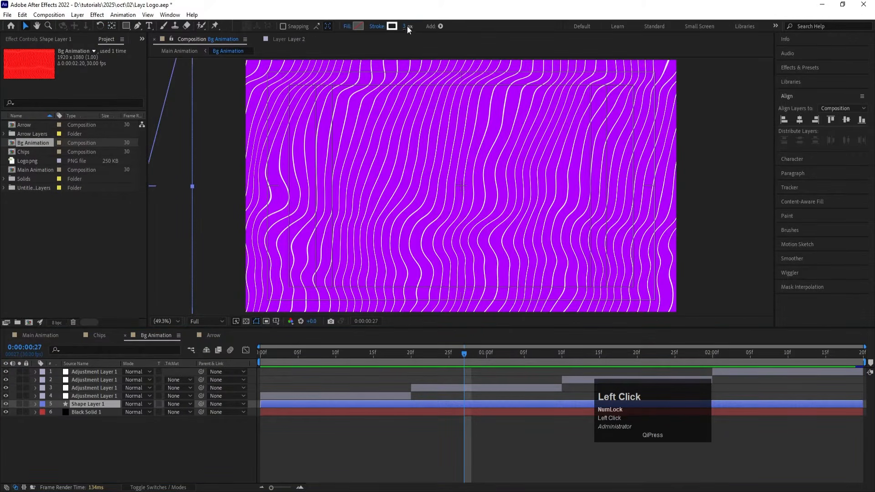
key(Return)
click(58, 335)
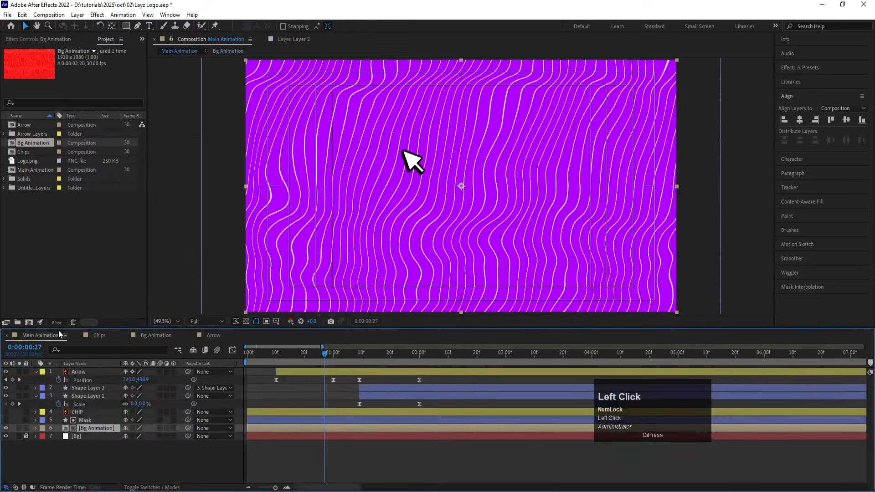
Step: Preview Main Animation from the start in an enlarged view to check the thinner wavy lines behind the arrow and frame
drag(273, 352, 240, 352)
key(space)
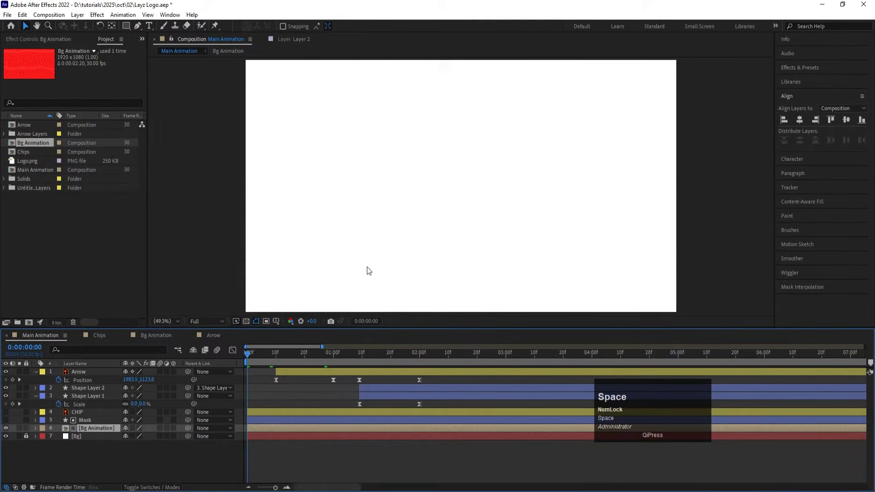
key(grave)
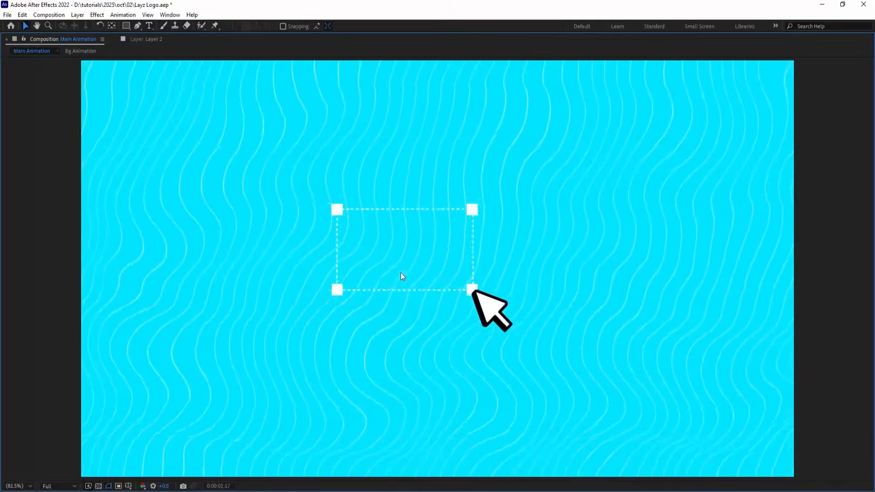
key(space)
key(grave)
key(space)
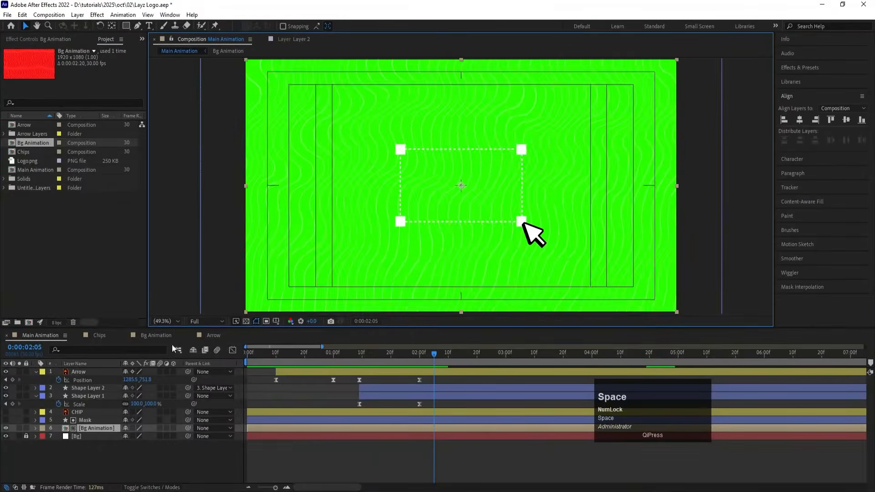
Step: In Bg Animation, set the Tint effect's Map Black To color on the last-timed adjustment layer to a darker green, about 77% brightness
click(220, 335)
click(147, 335)
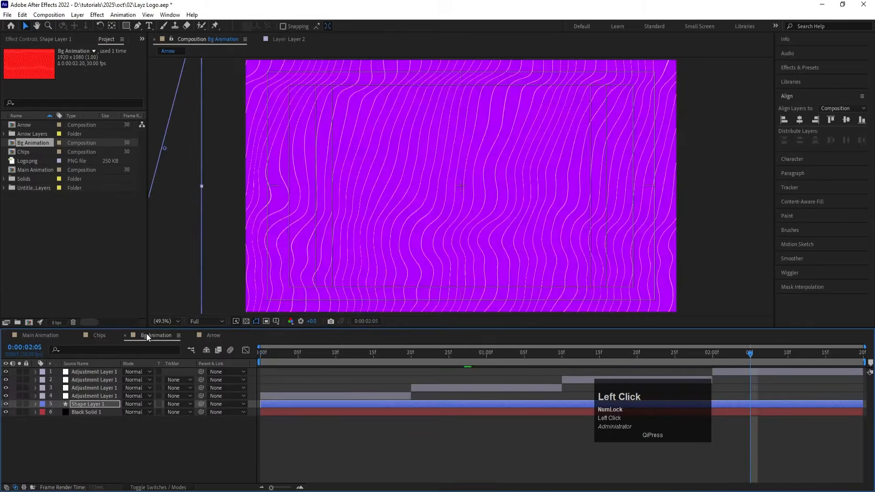
click(742, 371)
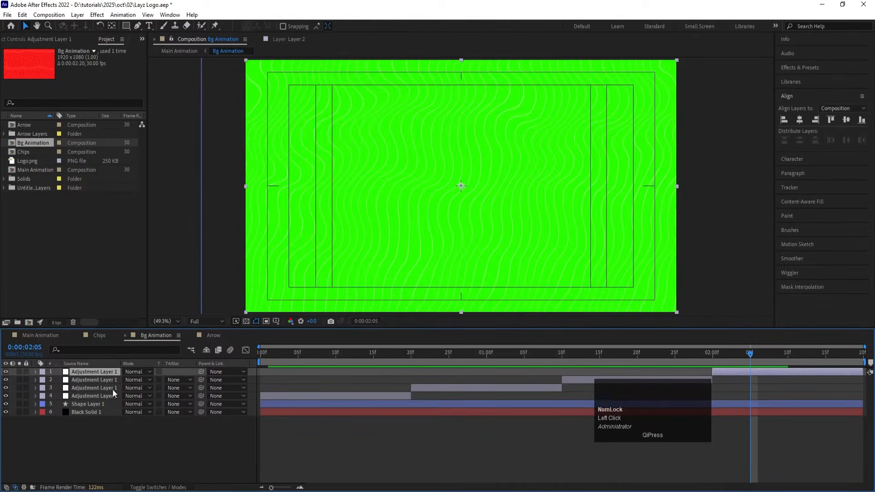
click(89, 372)
click(40, 40)
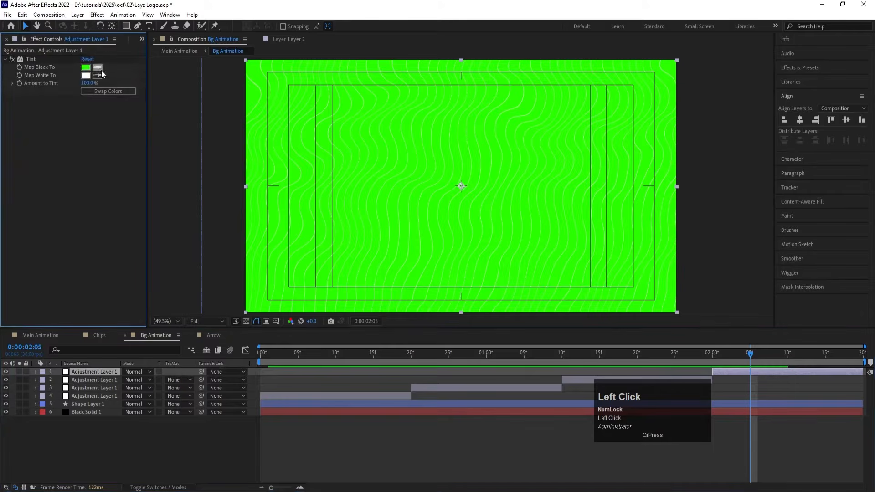
click(82, 70)
mouse_move(620, 313)
mouse_down()
mouse_move(636, 332)
mouse_move(622, 303)
mouse_up()
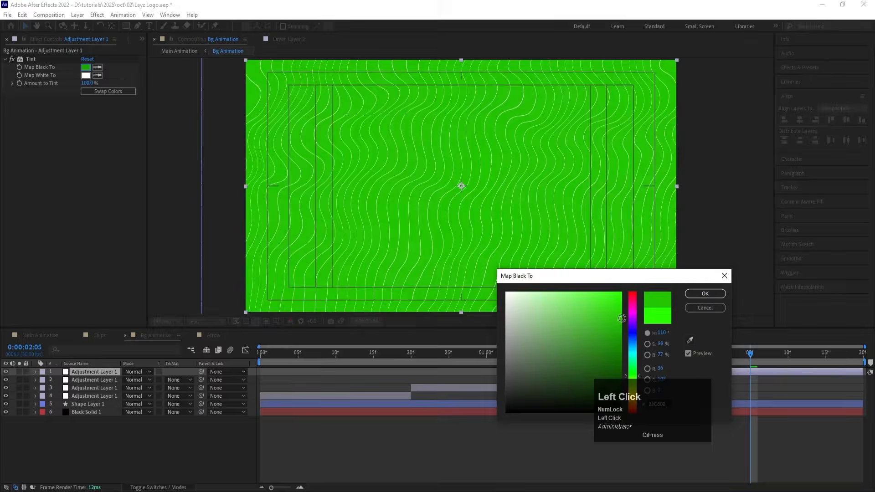
click(705, 294)
Step: Preview Main Animation with the darker green background, from about 0:00:01:05 and again from the start
click(52, 335)
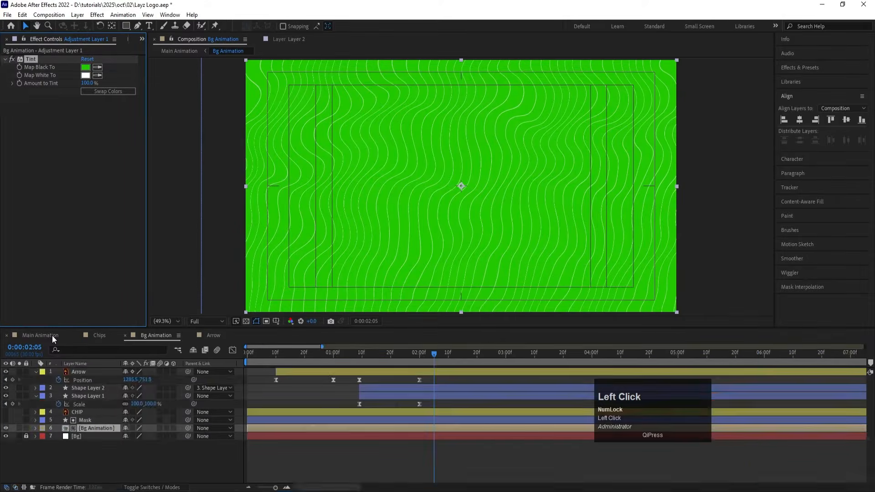
click(349, 353)
key(space)
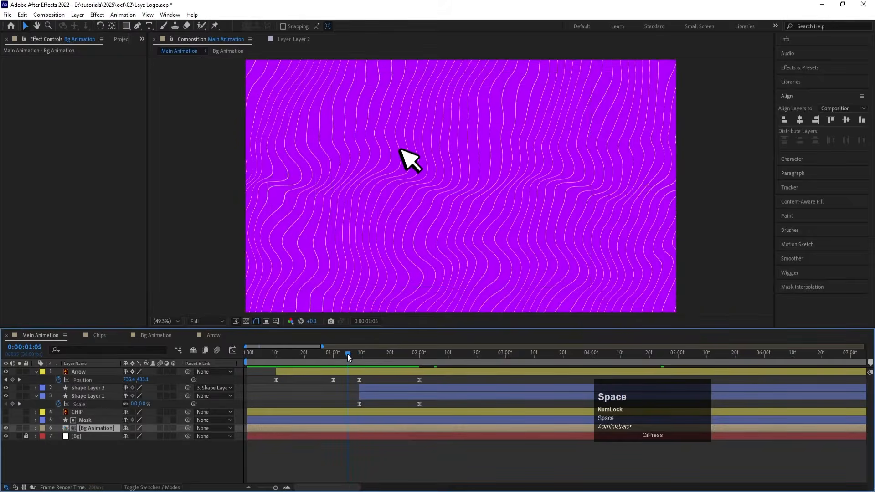
key(space)
drag(418, 357, 246, 363)
key(space)
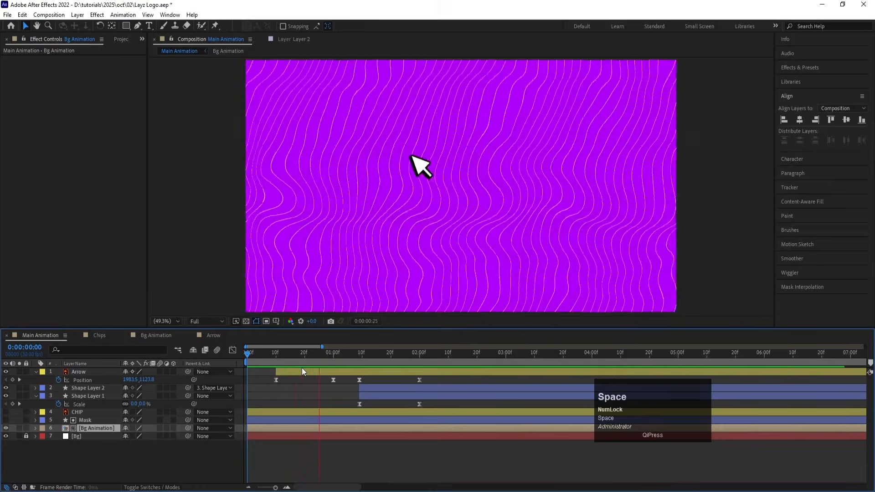
key(space)
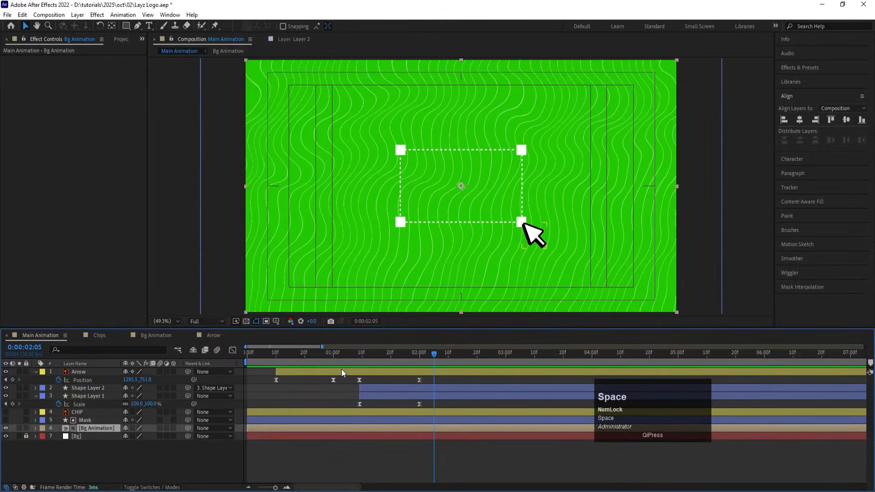
Step: Sharpen the speed curves of the arrow's last two Position keyframes and the frame's Scale keyframes to a steep mid-peak, and preview the motion
key(j)
drag(352, 382, 445, 408)
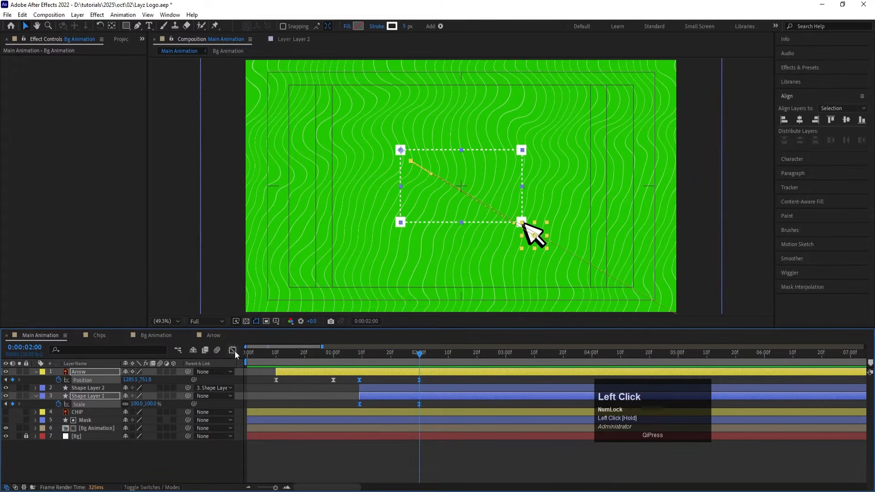
click(235, 351)
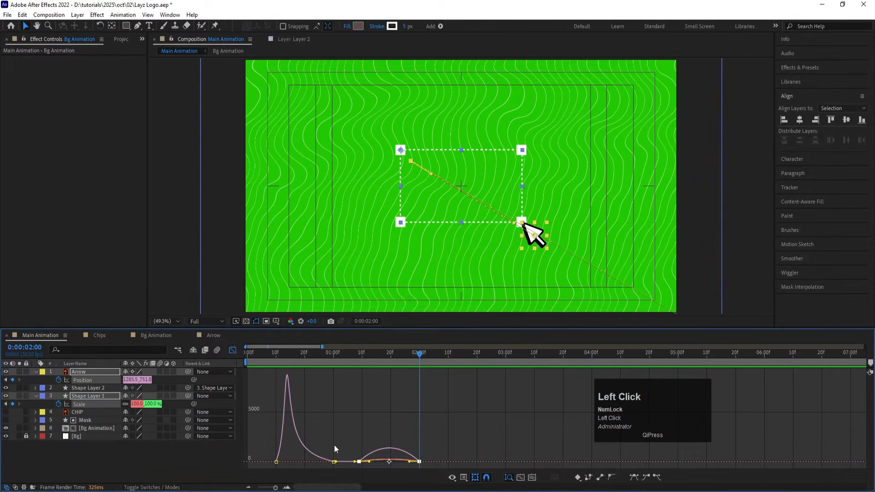
drag(346, 439, 381, 459)
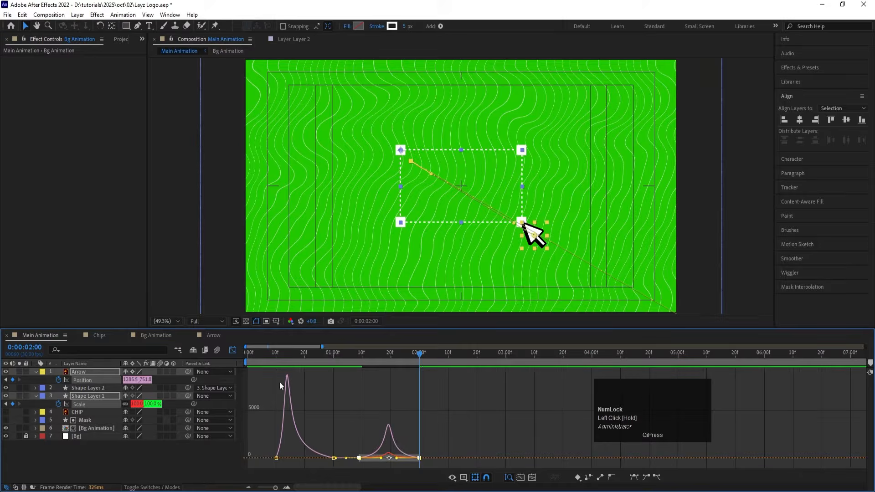
click(232, 350)
click(359, 354)
key(space)
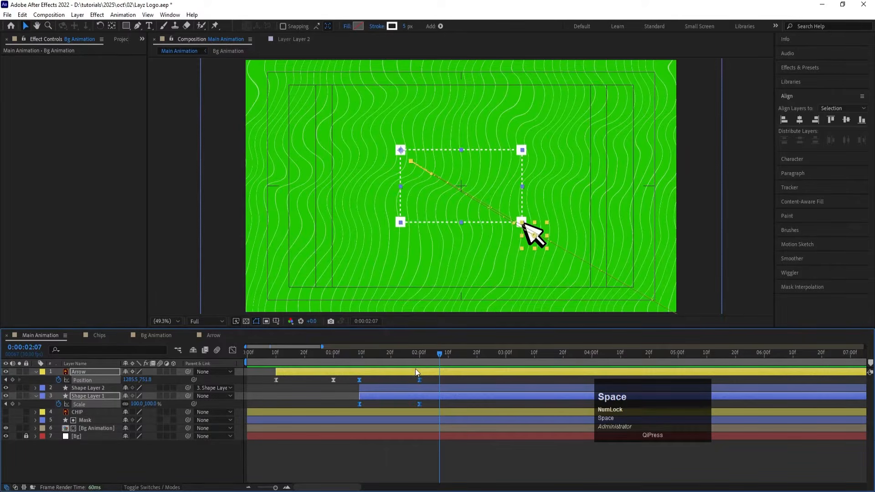
Step: Make the CHIP layer visible and have it start at 0:00:01:09
click(361, 358)
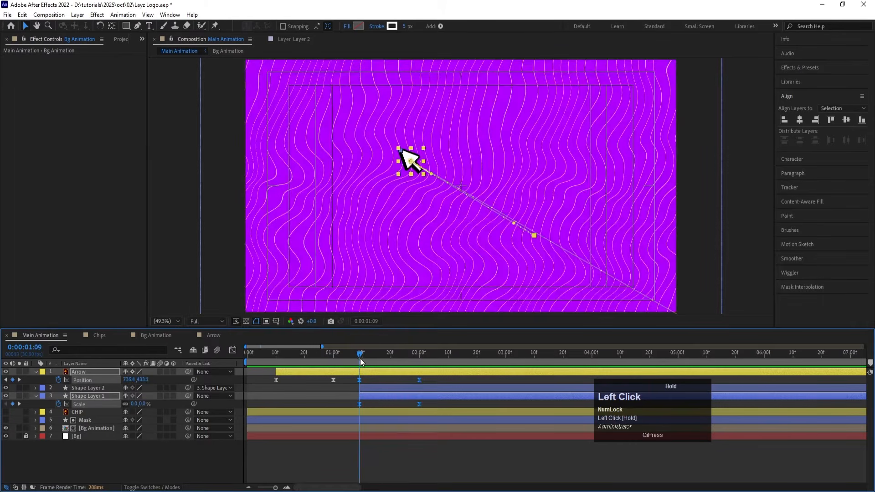
click(7, 412)
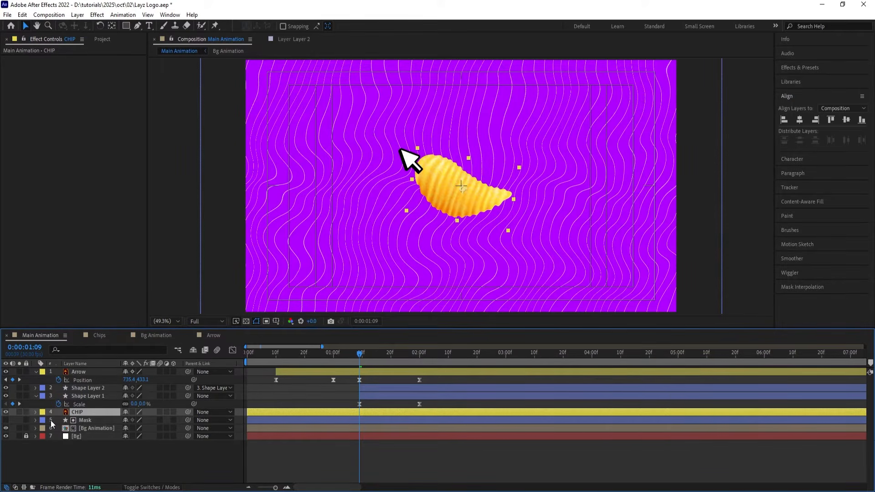
key(bracketleft)
Step: Parent the CHIP layer to the frame layer, Shape Layer 1, at 0:00:02:00 and preview the chip scaling with the frame
drag(408, 354, 420, 356)
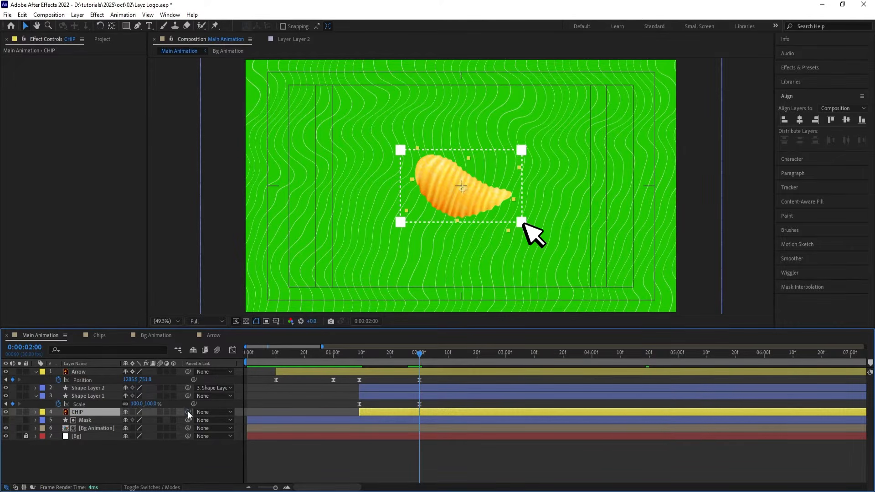
drag(188, 412, 103, 399)
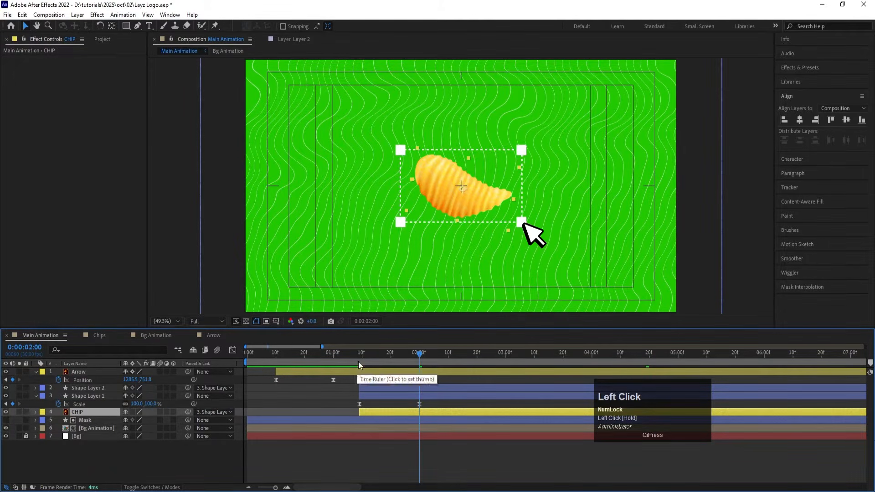
click(348, 350)
key(space)
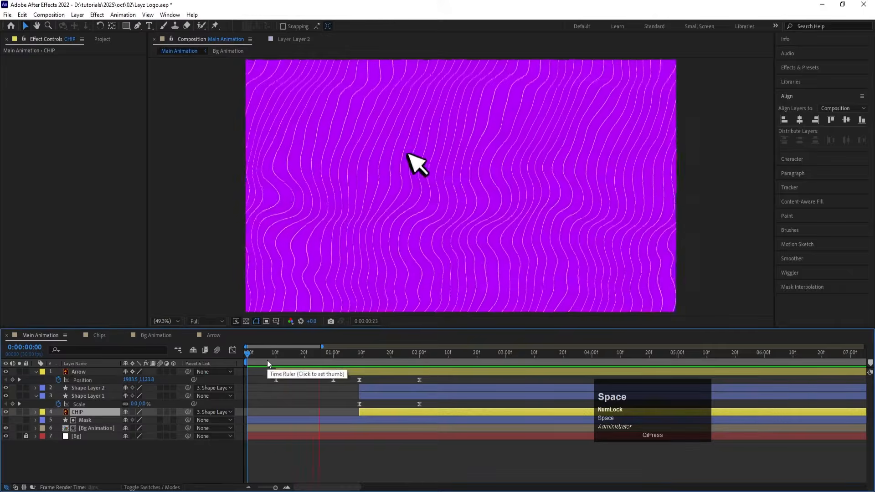
key(space)
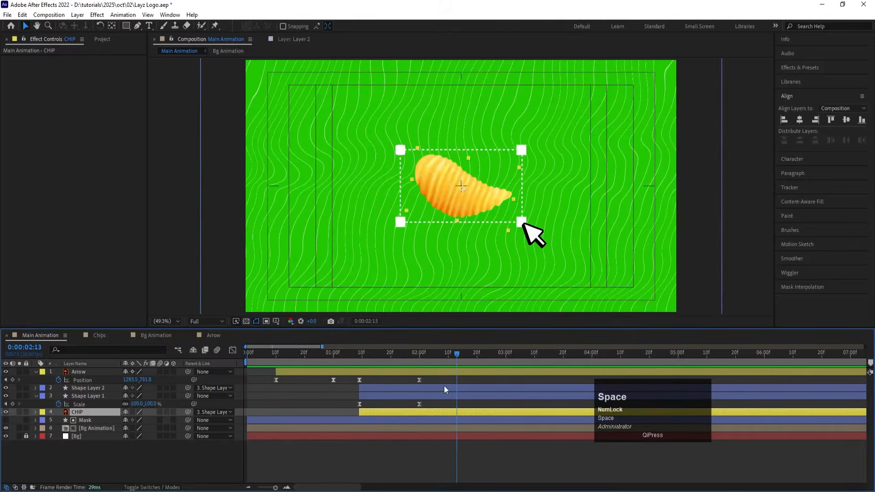
Step: Trim the ends of both frame layers, Shape Layer 1 and Shape Layer 2, at 0:00:02:10 and preview the cut
click(448, 357)
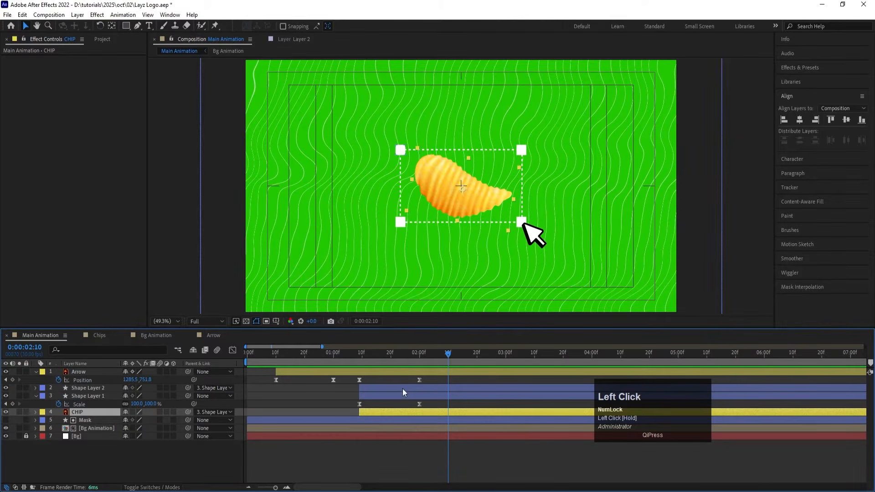
click(82, 395)
shift+click(78, 388)
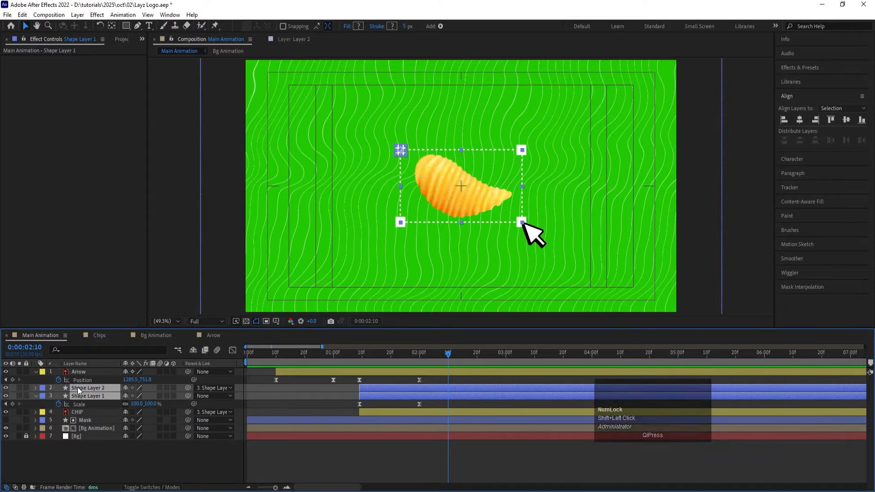
key(alt)
key(alt+bracketright)
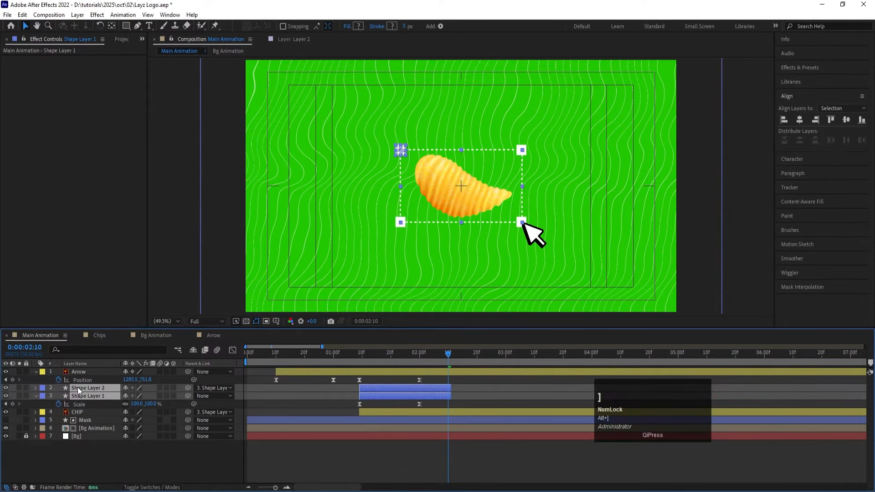
key(space)
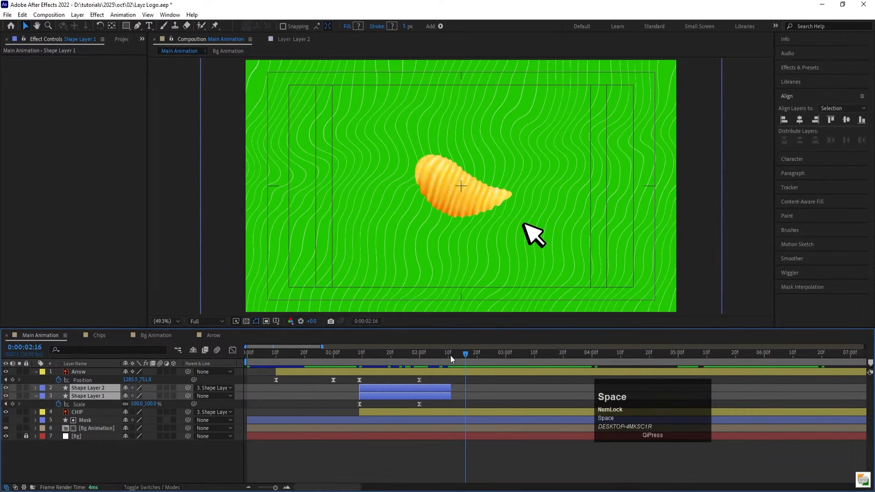
Step: Set the CHIP layer's Scale to 114% with a keyframe at 0:00:02:10
click(450, 354)
click(74, 414)
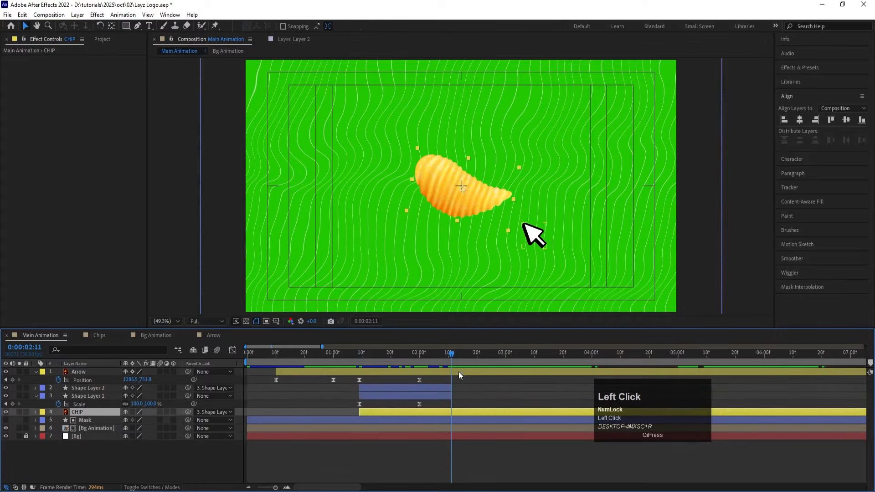
click(449, 354)
key(s)
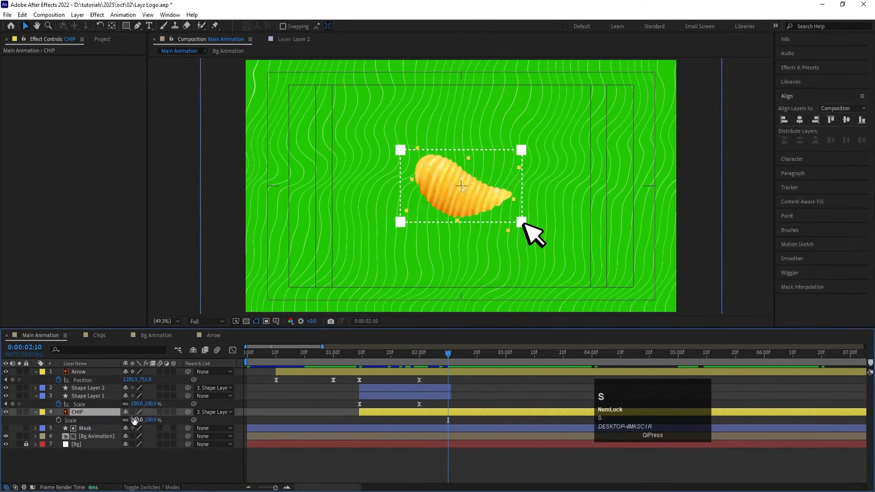
drag(133, 419, 140, 420)
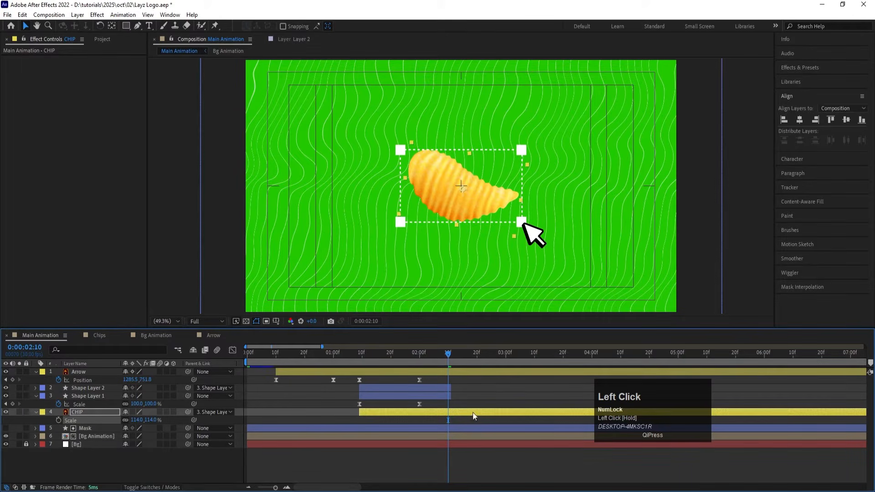
drag(451, 366, 448, 358)
click(56, 422)
Step: Set the CHIP layer's Scale to 83% at 0:00:03:00
drag(467, 358, 507, 363)
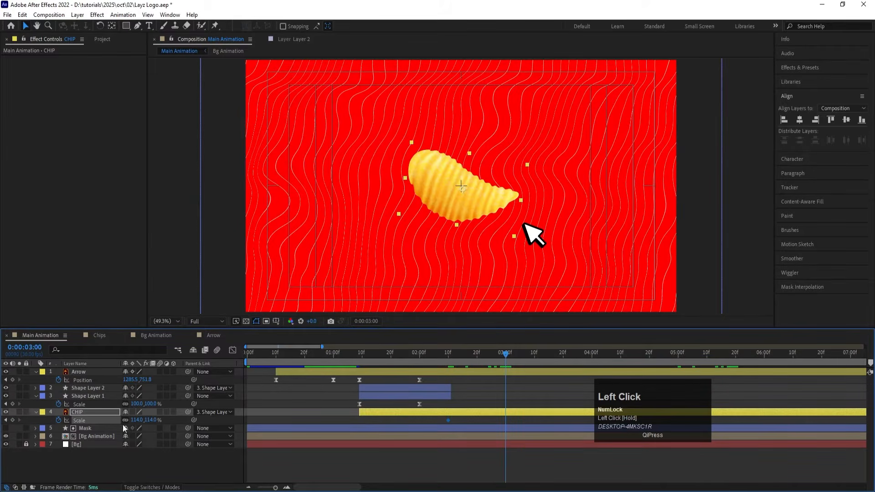
drag(135, 420, 121, 422)
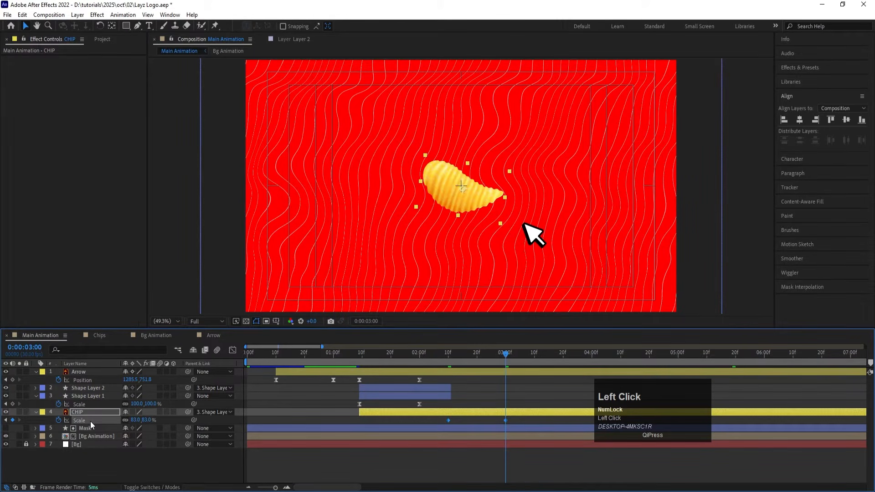
Step: Ease the CHIP layer's Scale keyframes, shape the speed curve to peak just before the last keyframe, and preview the motion
key(F9)
click(233, 350)
drag(457, 381, 502, 376)
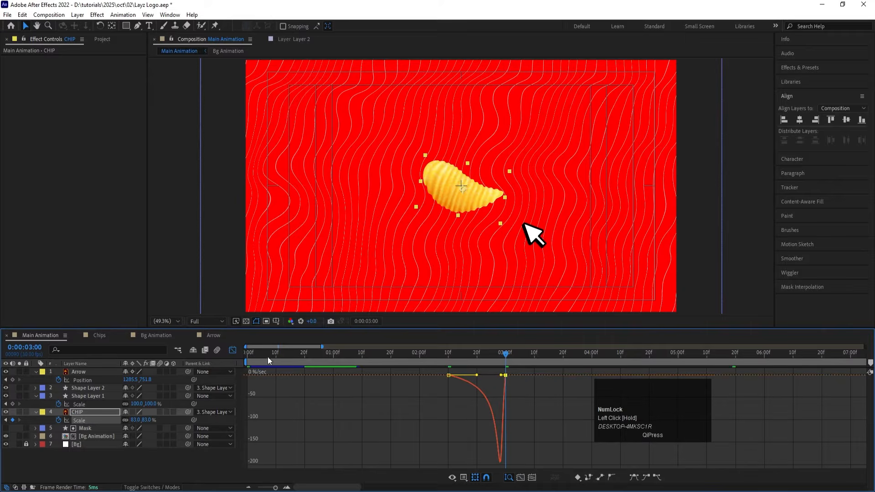
click(232, 352)
drag(457, 354, 357, 354)
key(space)
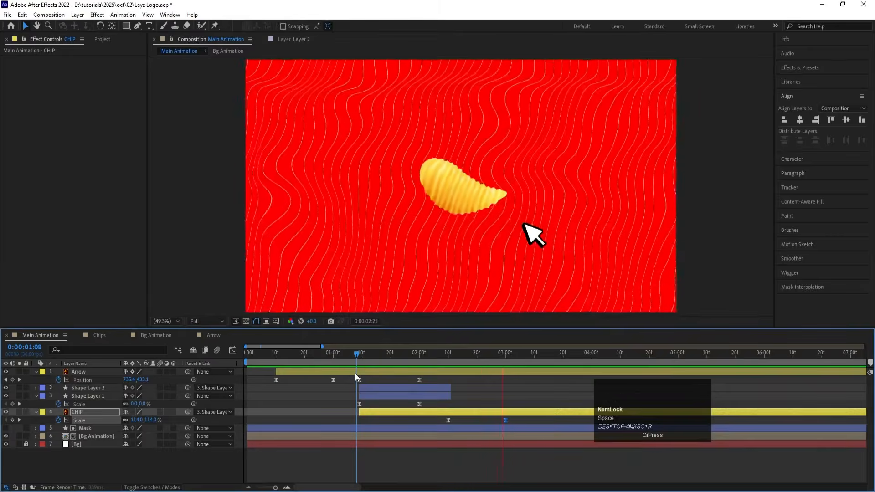
click(472, 356)
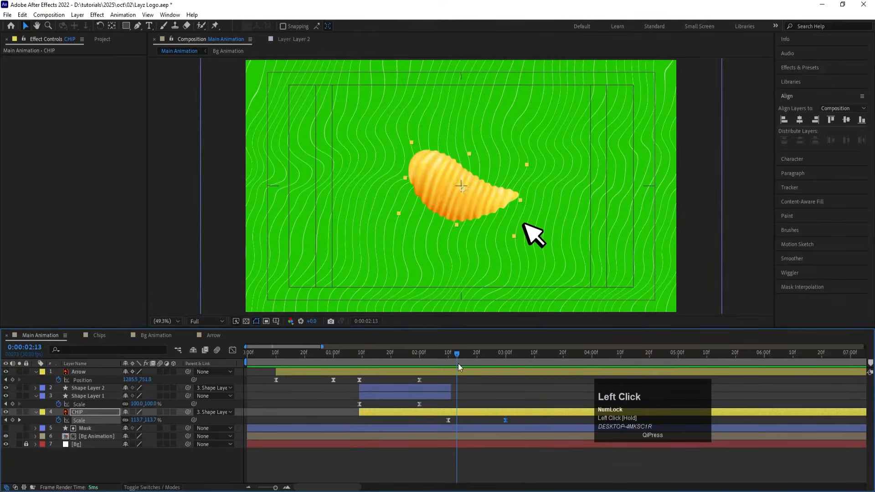
Step: Move the CHIP layer's last Scale keyframe earlier to about 0:00:02:19 and preview the faster shrink
key(space)
key(space)
drag(505, 420, 473, 425)
click(446, 353)
key(space)
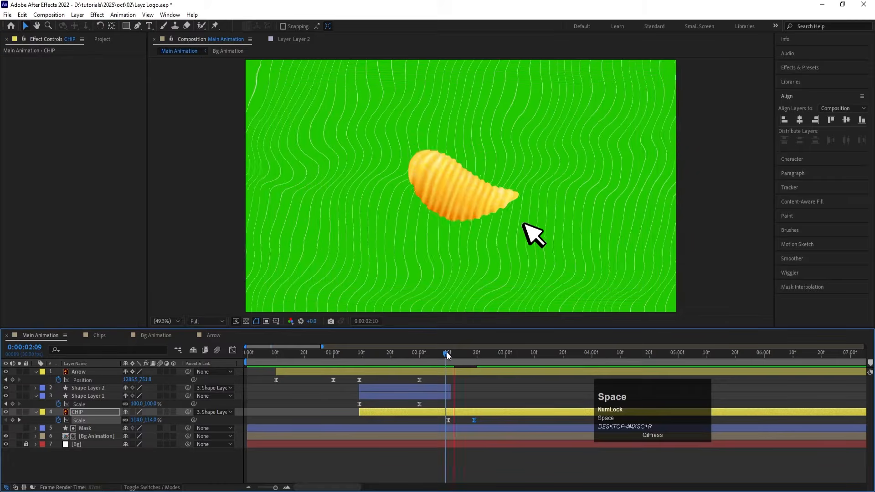
click(374, 355)
Step: Move the CHIP layer's last Scale keyframe to about 0:00:02:16 and preview the chip and frame animation
key(space)
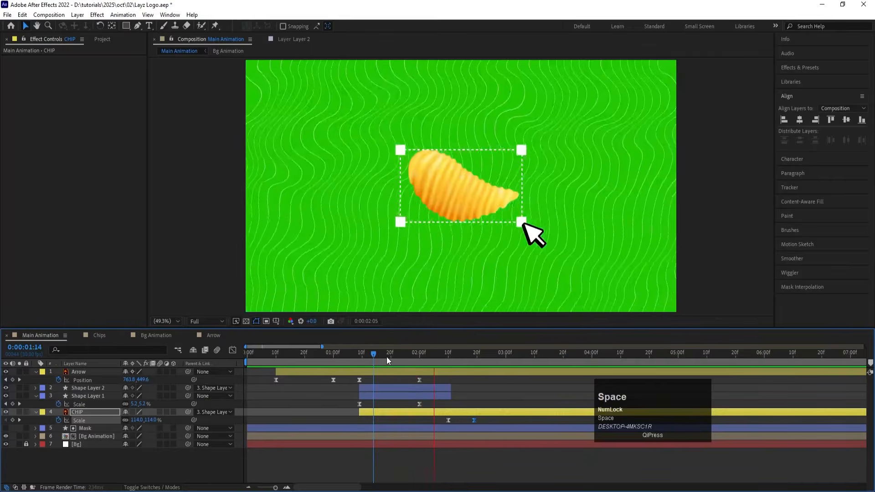
drag(474, 421, 464, 422)
click(449, 355)
key(space)
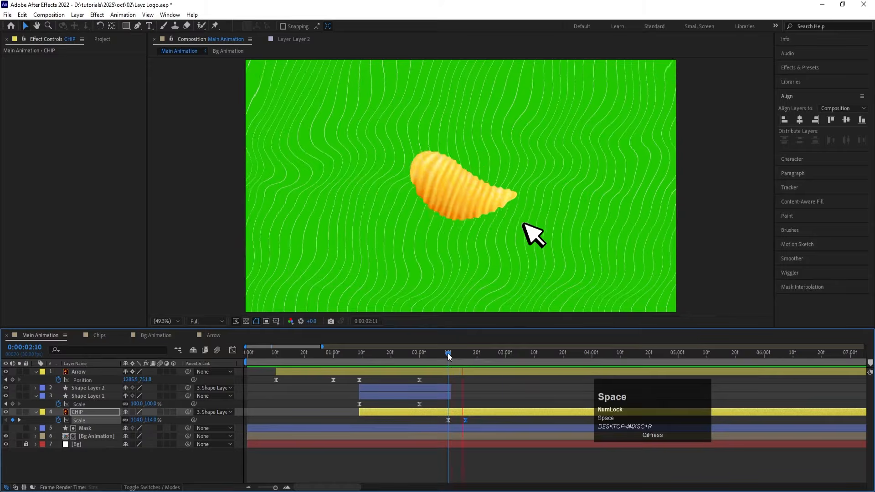
click(413, 355)
key(space)
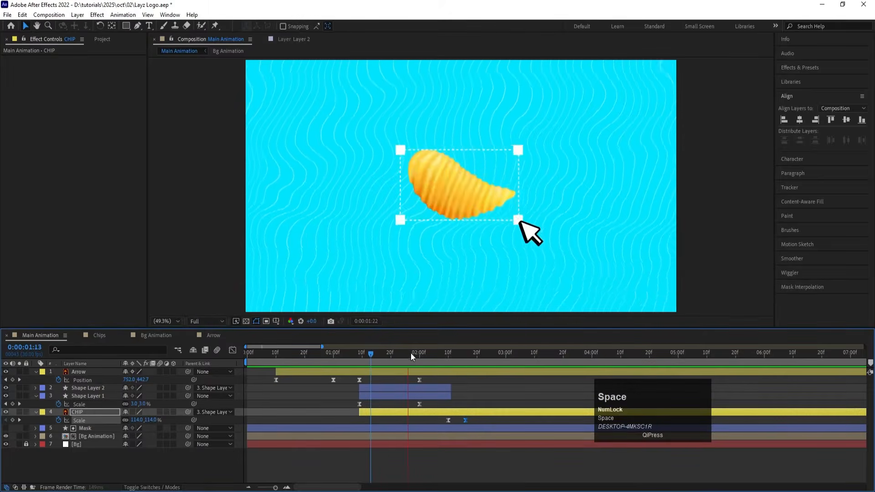
key(space)
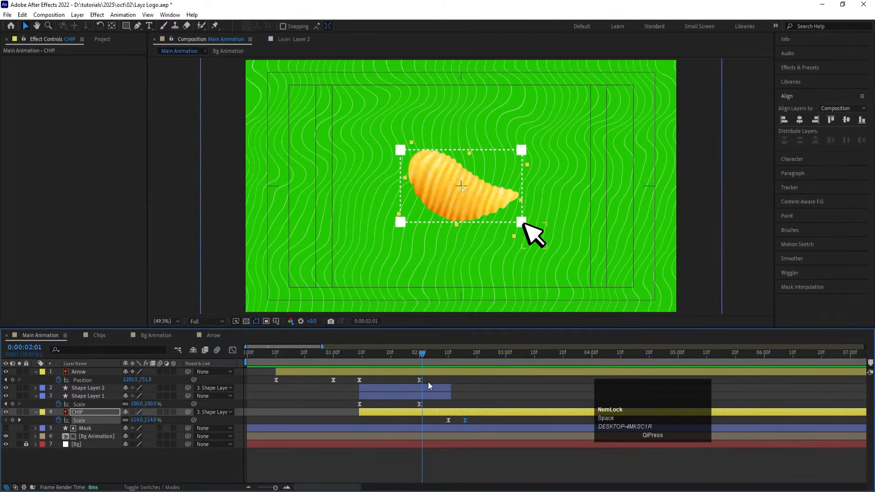
Step: Split the Arrow layer at 0:00:02:02
click(425, 373)
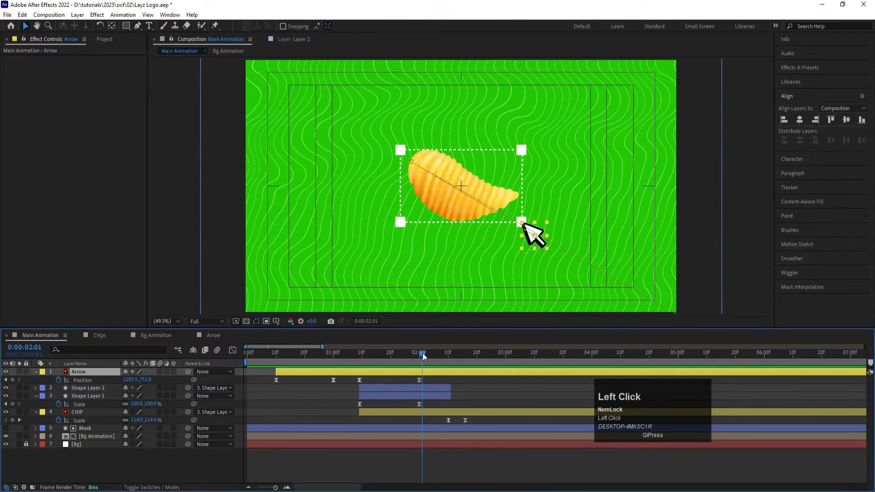
drag(423, 354, 426, 355)
key(ctrl)
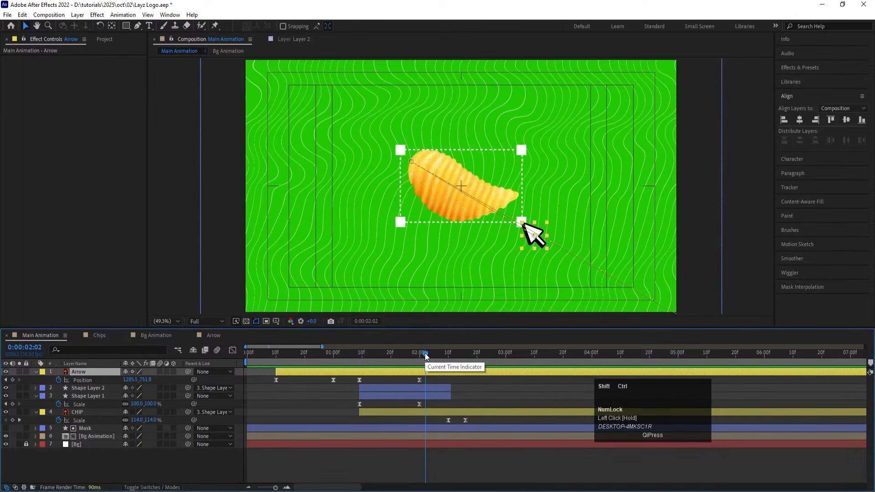
key(ctrl+shift+d)
Step: Select all Position keyframes of the Arrow 2 layer, collapse the layer properties, and save the project
key(u)
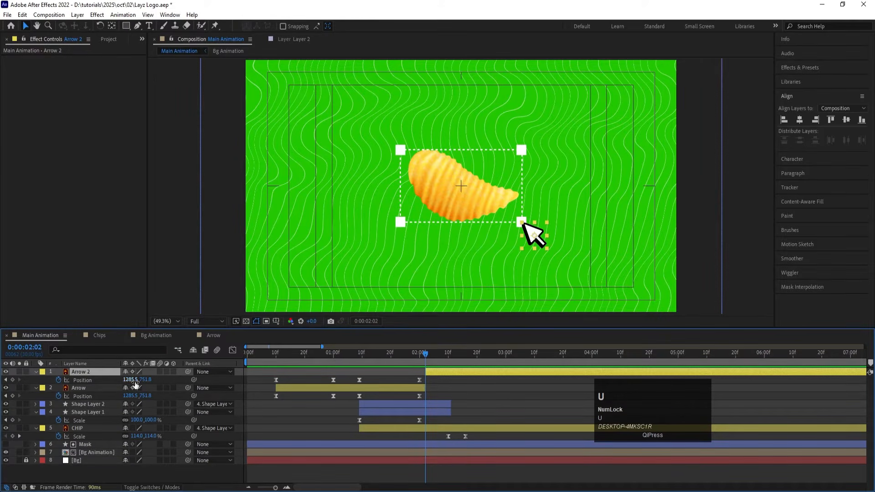
click(76, 381)
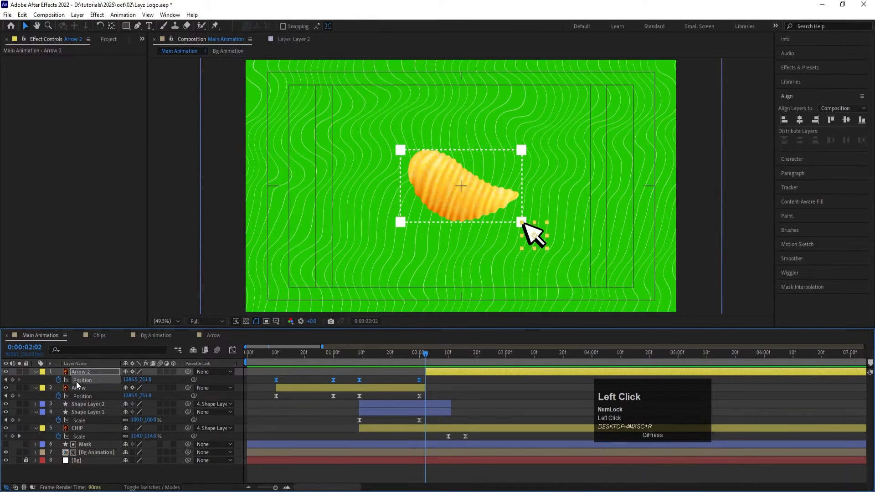
key(u)
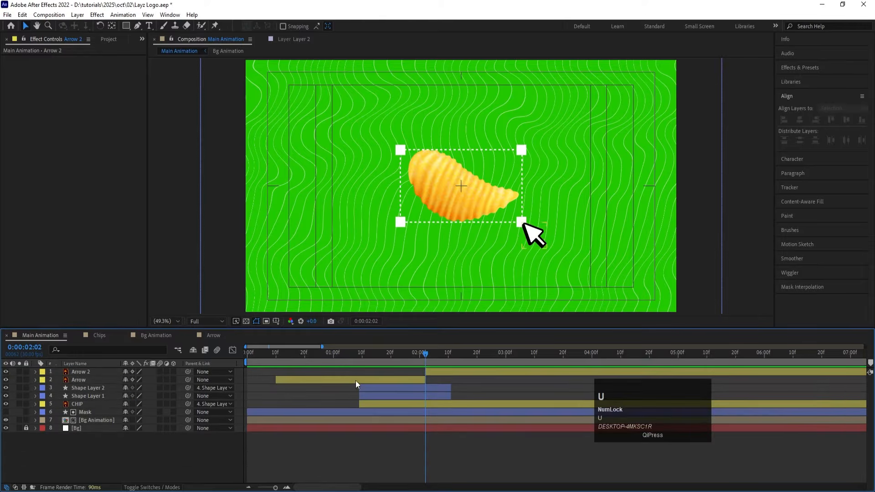
click(434, 369)
key(ctrl+s)
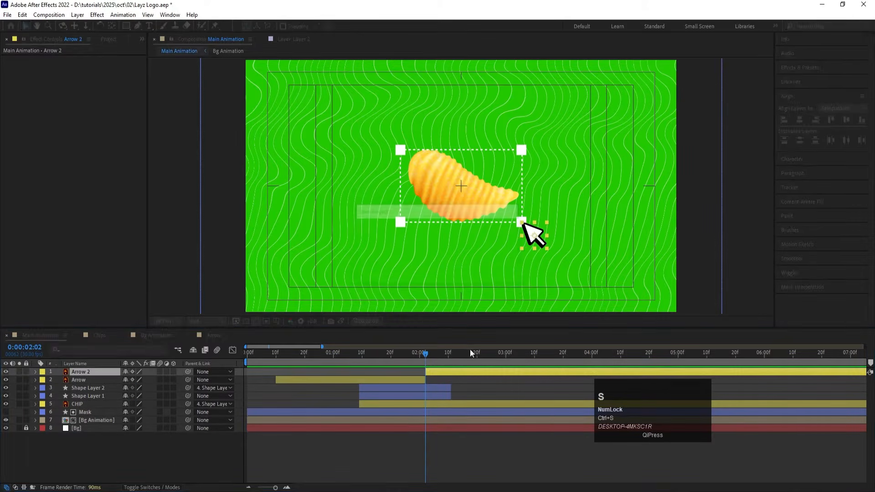
click(409, 461)
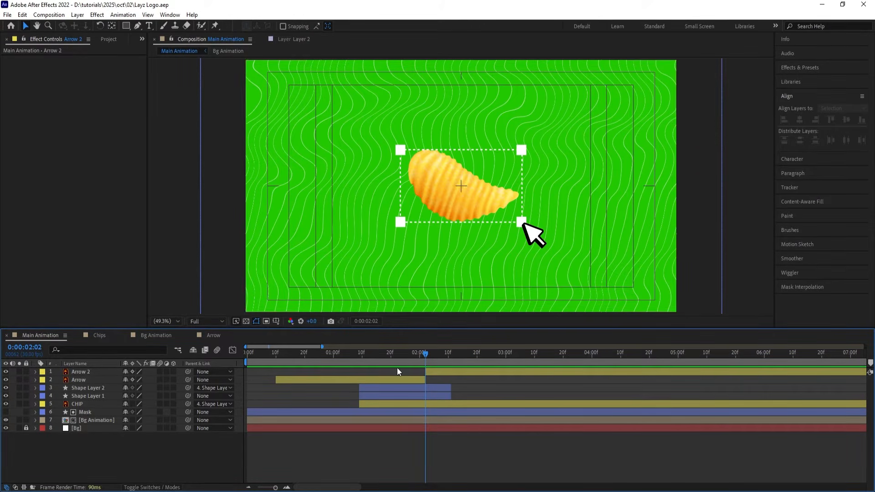
Step: Draw a curved Pen path from the arrow cursor around the chip's left and top to its right side, with no fill
key(g)
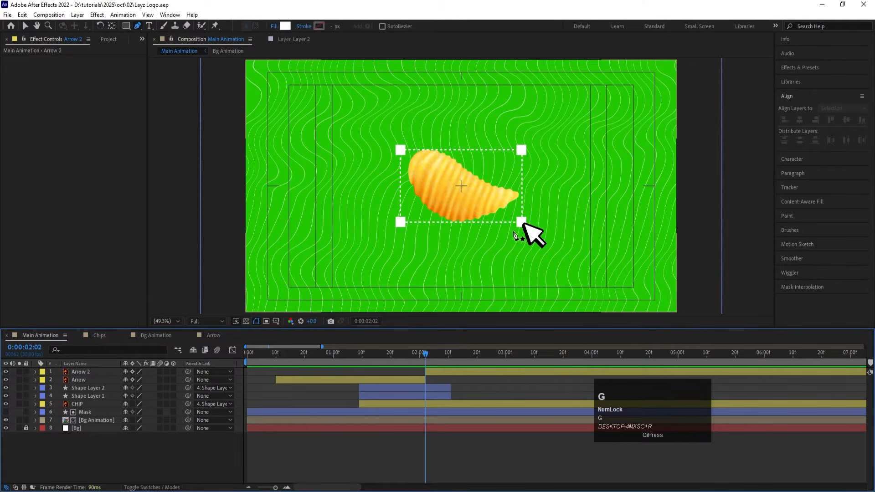
click(528, 232)
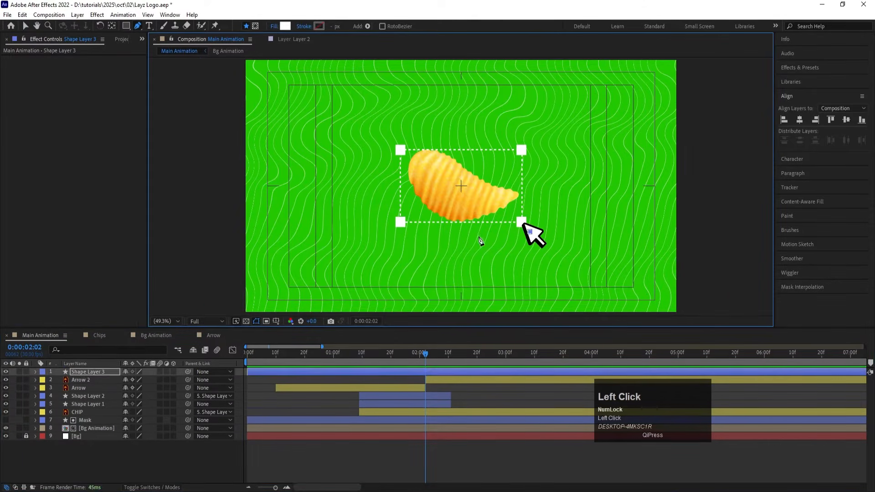
drag(351, 157, 363, 48)
drag(549, 163, 504, 235)
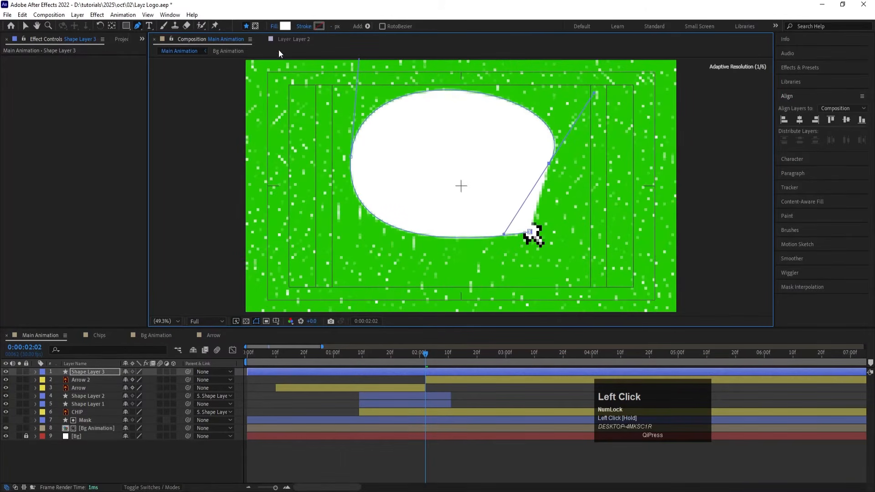
click(274, 26)
click(391, 224)
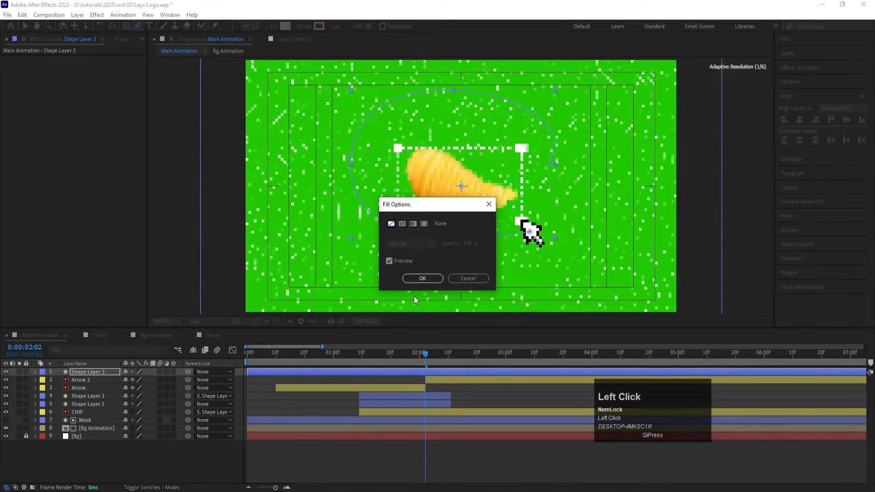
click(422, 278)
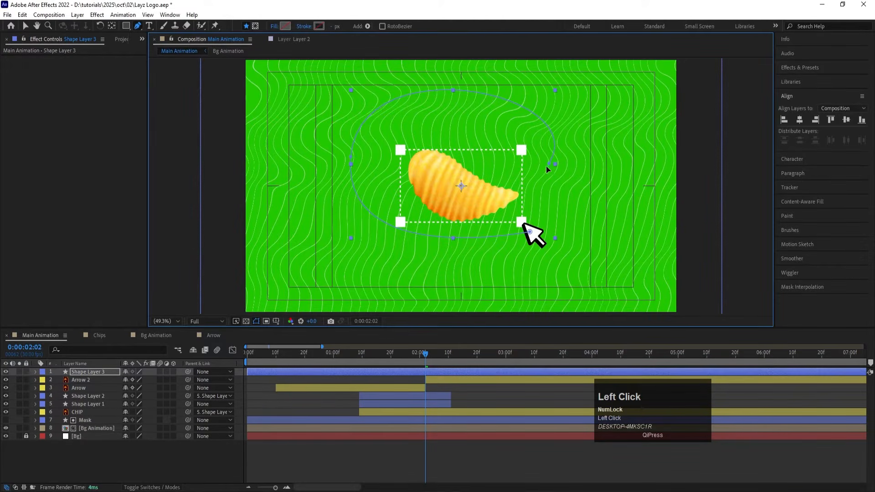
Step: Extend the path to an end point on the chip's lower right and adjust its right-hand curve into a smooth loop
drag(548, 165, 470, 183)
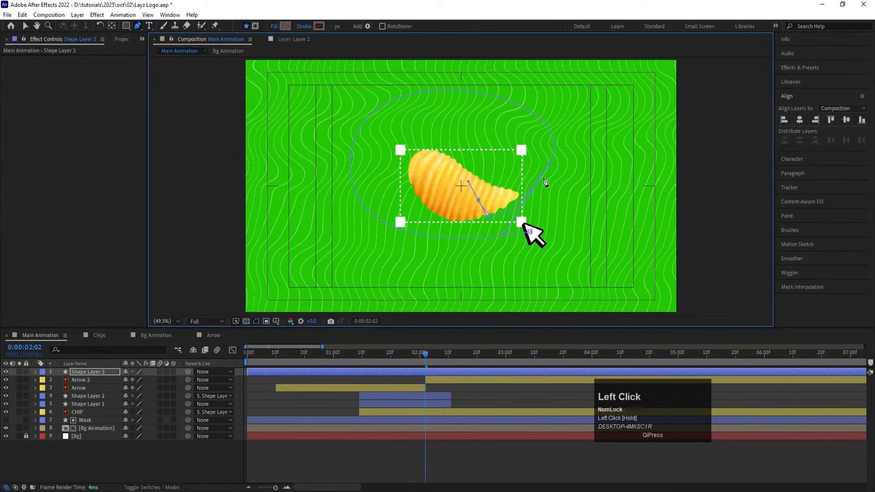
drag(548, 163, 566, 177)
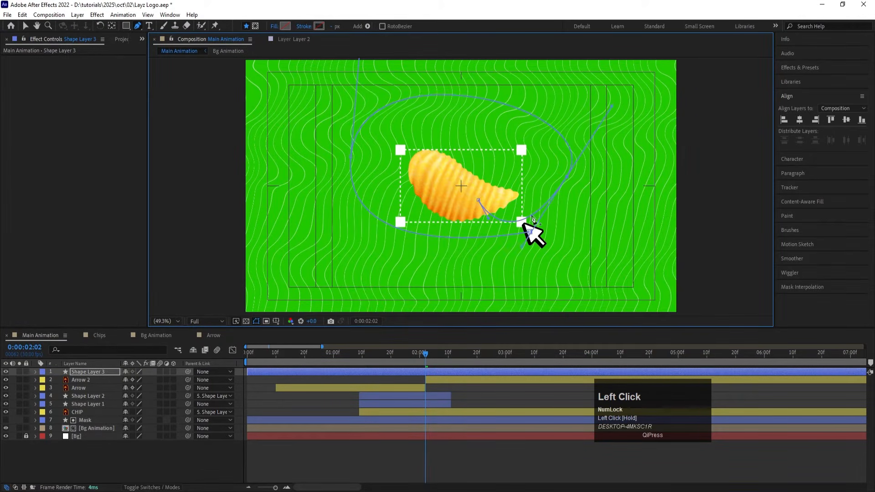
drag(520, 249, 542, 227)
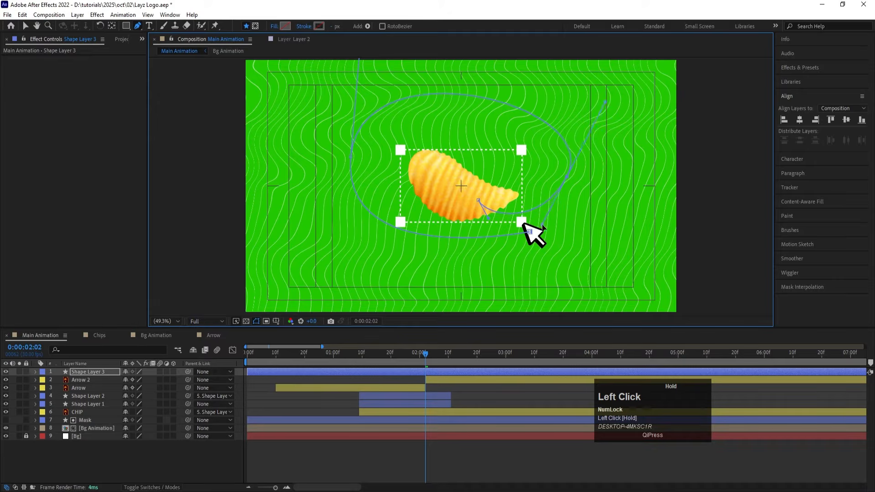
Step: Give the loop path on Shape Layer 3 a white stroke 3 px wide
click(319, 26)
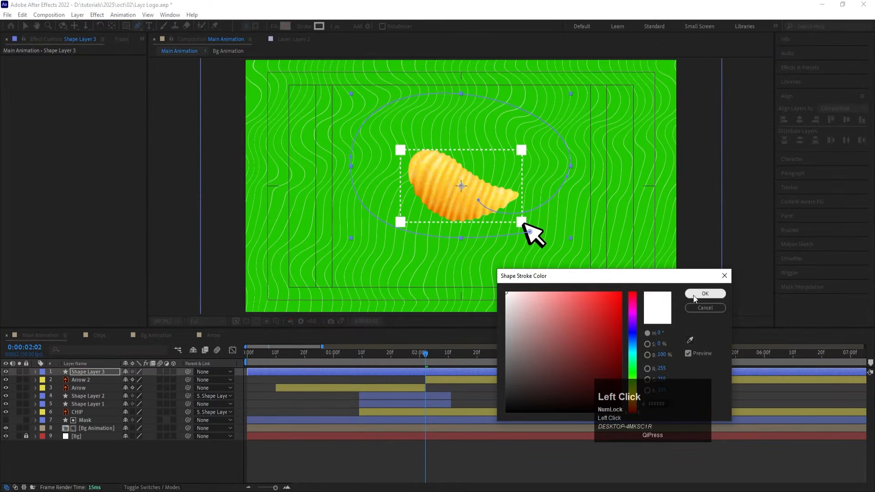
click(705, 293)
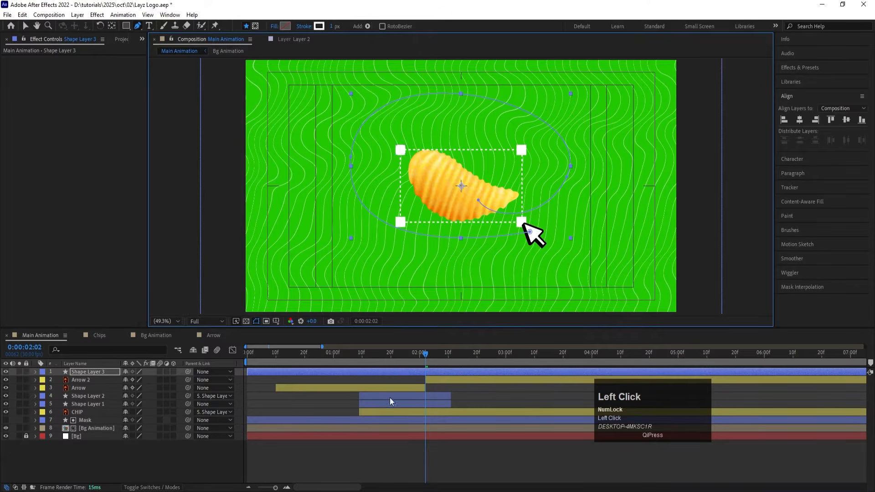
click(417, 458)
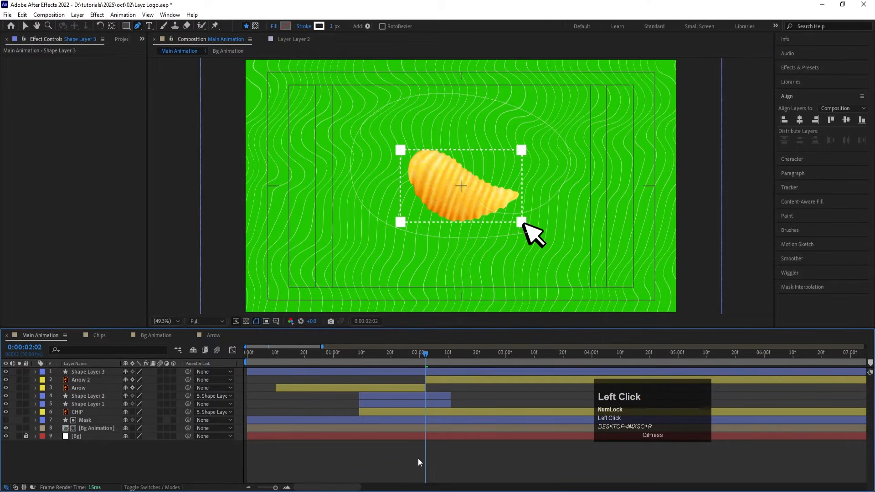
click(428, 372)
click(333, 27)
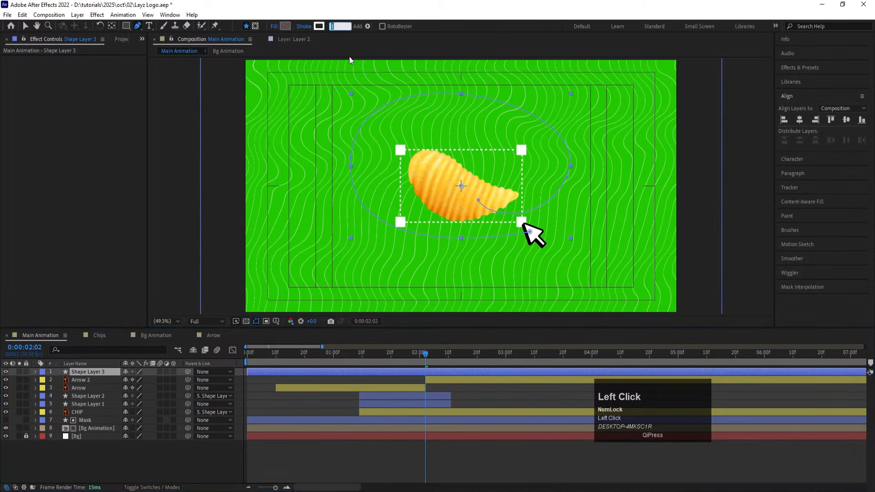
text(3)
key(Return)
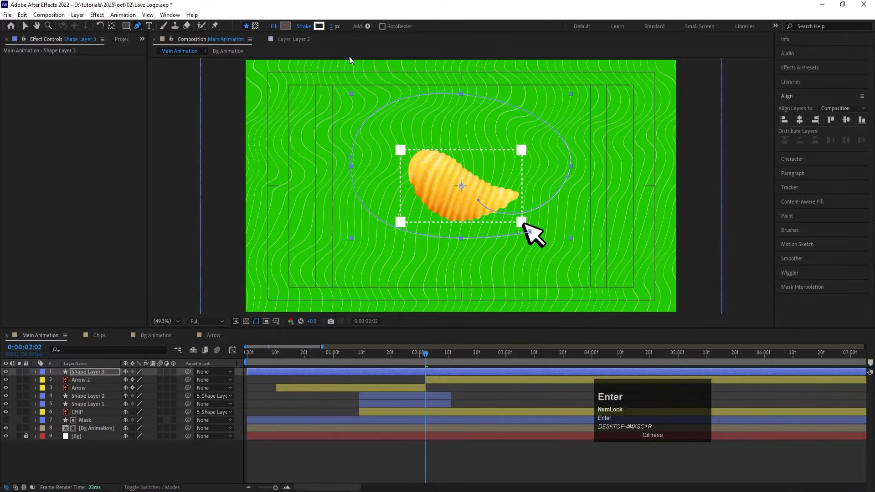
click(367, 452)
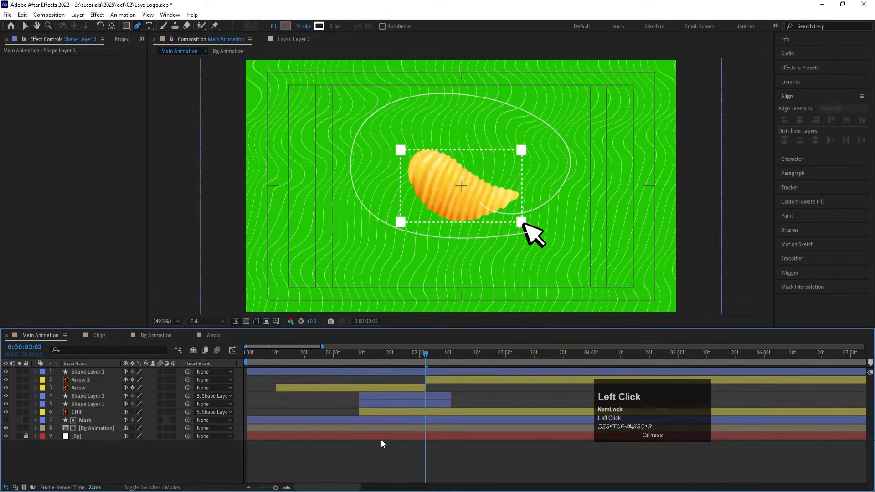
Step: Trim the start of Shape Layer 3 to 0:00:02:02 and rename the layer Path
click(397, 372)
key(alt+bracketleft)
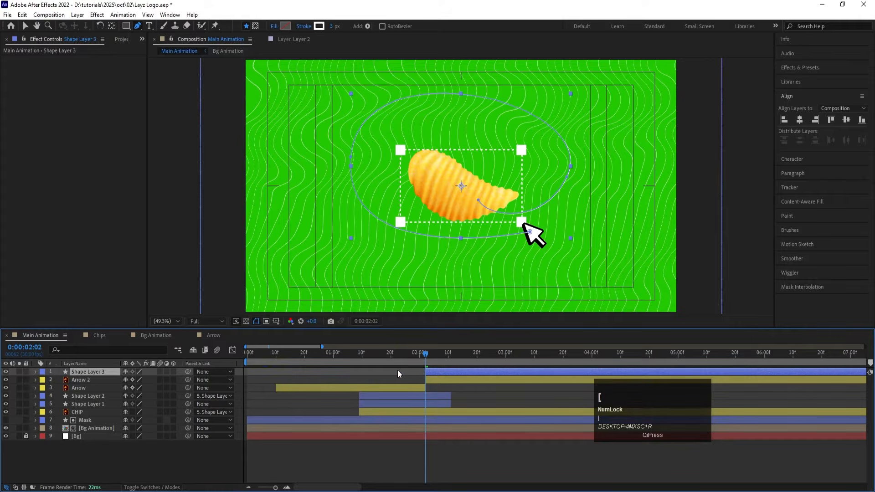
key(Return)
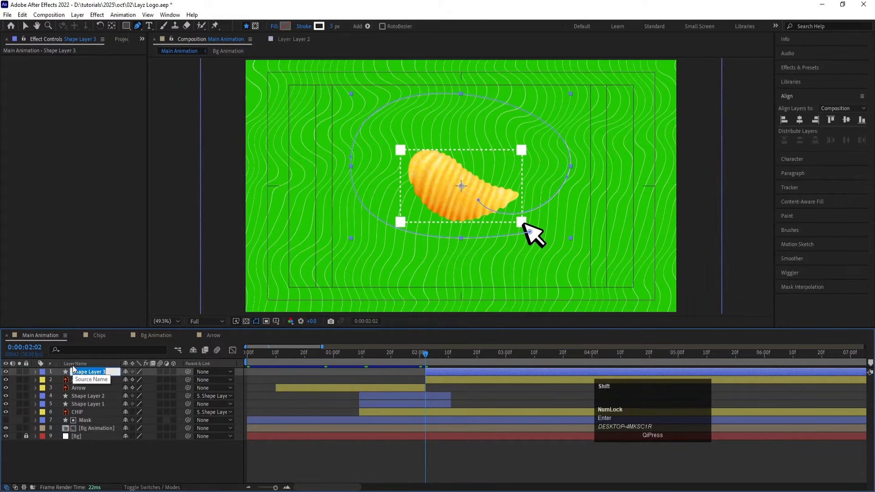
text(Path)
key(Return)
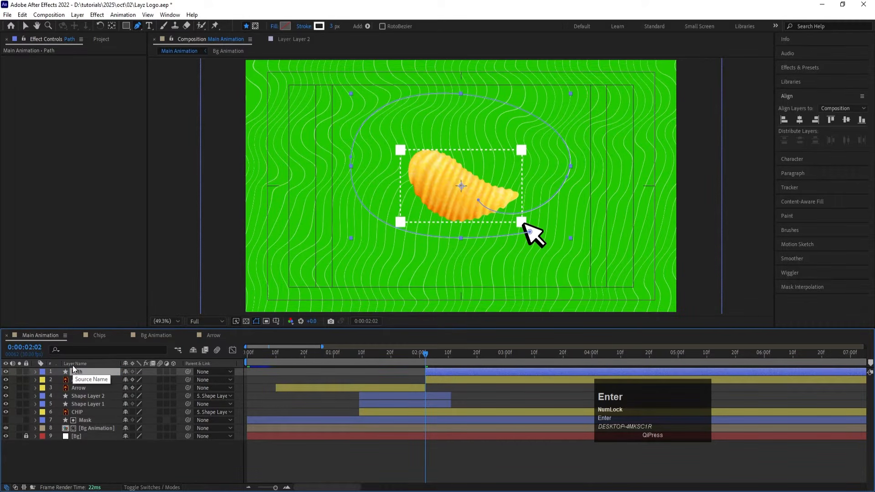
Step: Add a keyframe to the Path layer's Path 1 shape at 0:00:02:02 and copy that keyframe
click(36, 371)
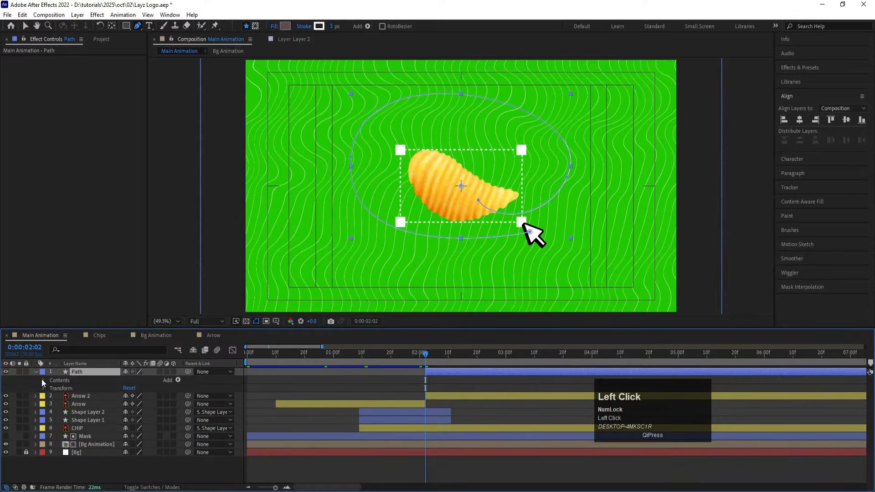
click(52, 388)
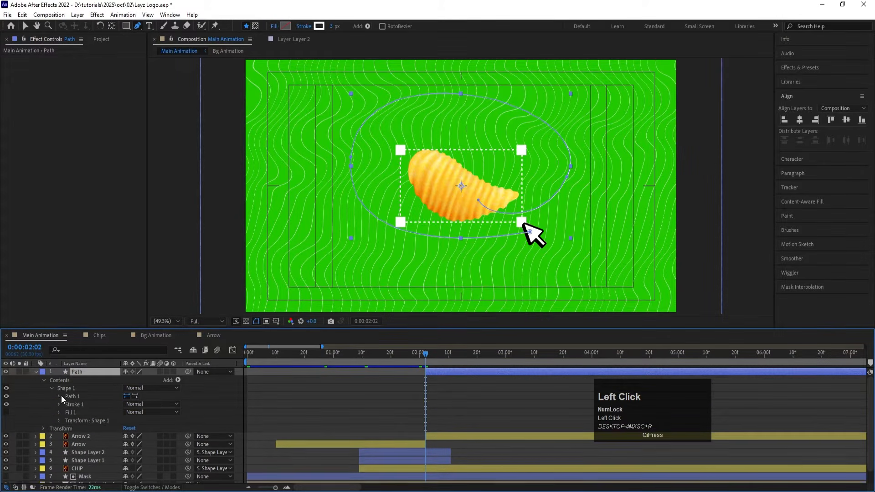
click(60, 396)
click(74, 404)
click(456, 390)
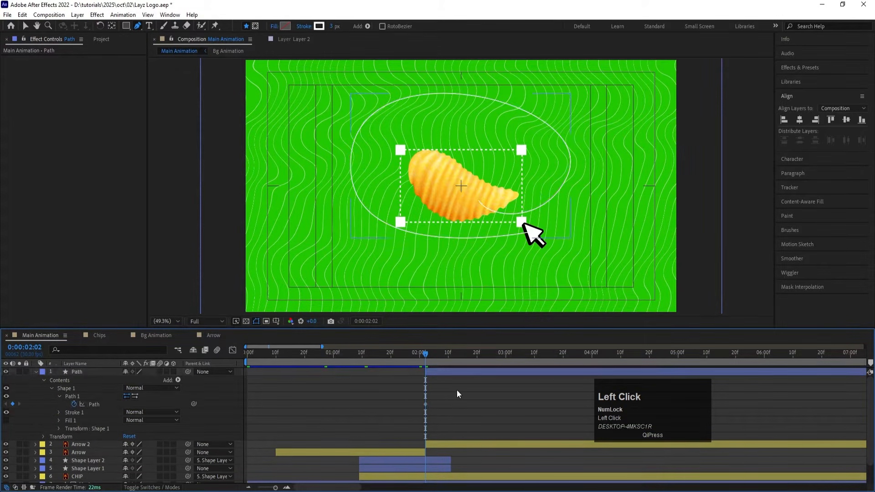
click(424, 406)
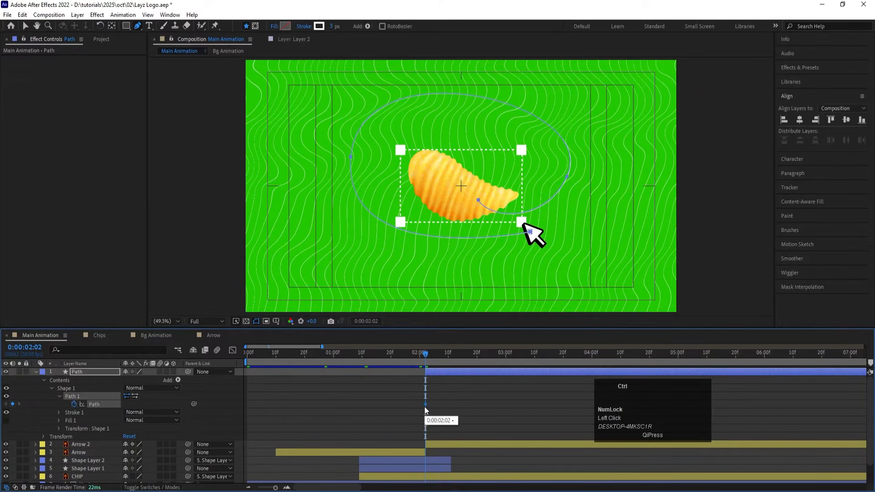
key(ctrl+c)
click(36, 372)
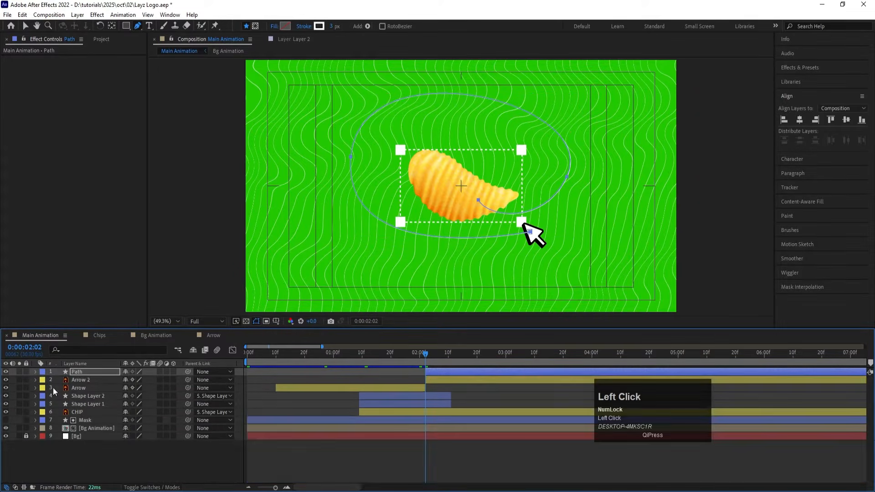
Step: Paste the copied loop path into Arrow 2's Position at 0:00:02:02 and preview the arrow's movement
click(90, 380)
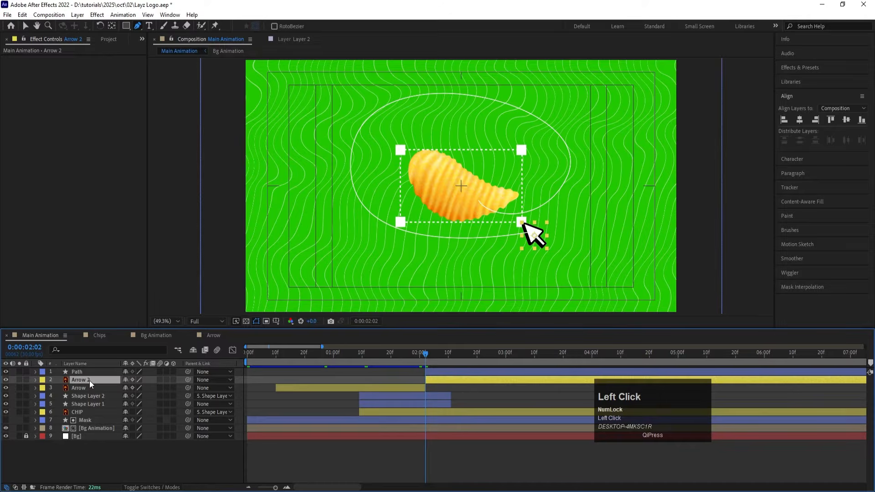
key(p)
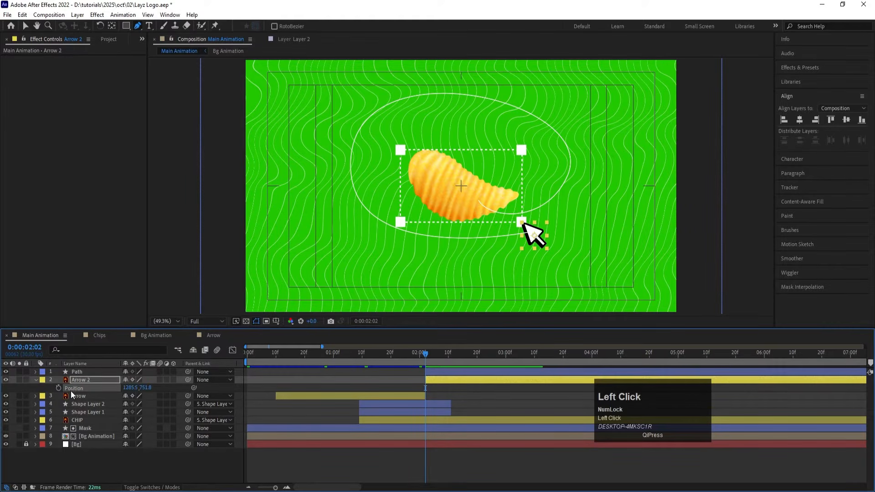
key(ctrl)
key(ctrl+v)
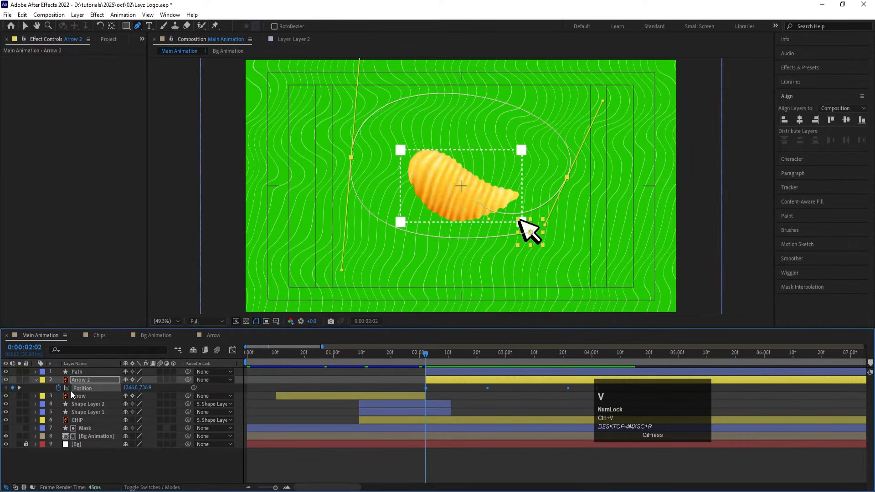
key(minus)
key(space)
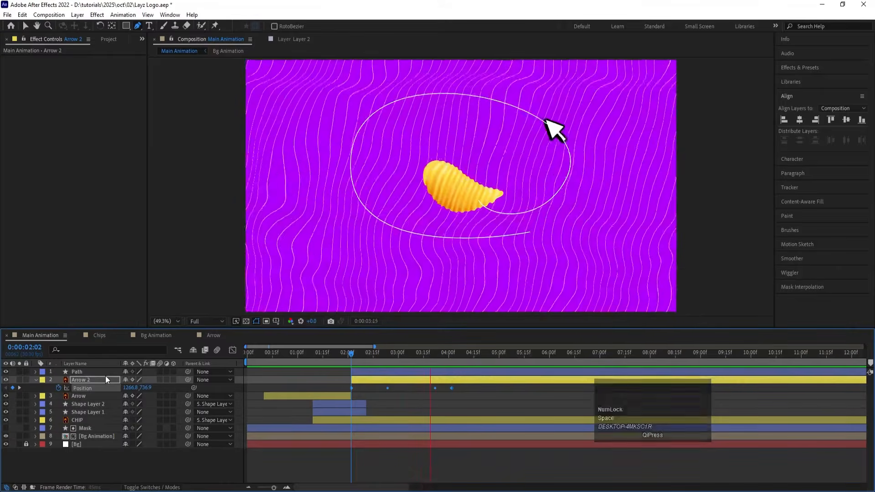
key(space)
key(space)
key(space)
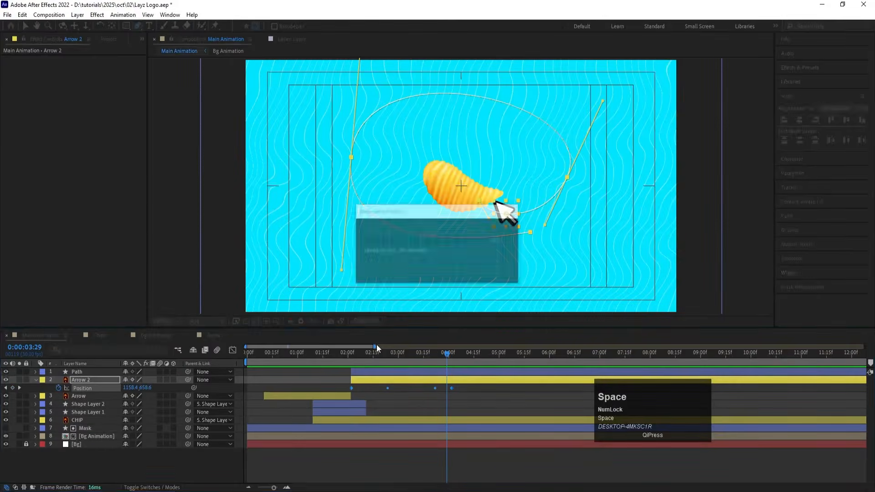
Step: Compress Arrow 2's Position keyframes to end at 0:00:03:10 and apply Easy Ease to them
key(i)
key(equal)
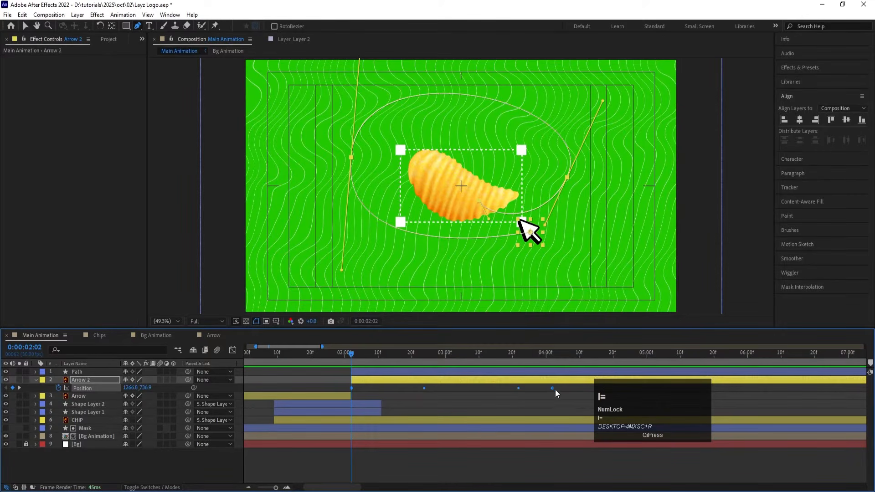
alt+drag(552, 388, 449, 391)
key(space)
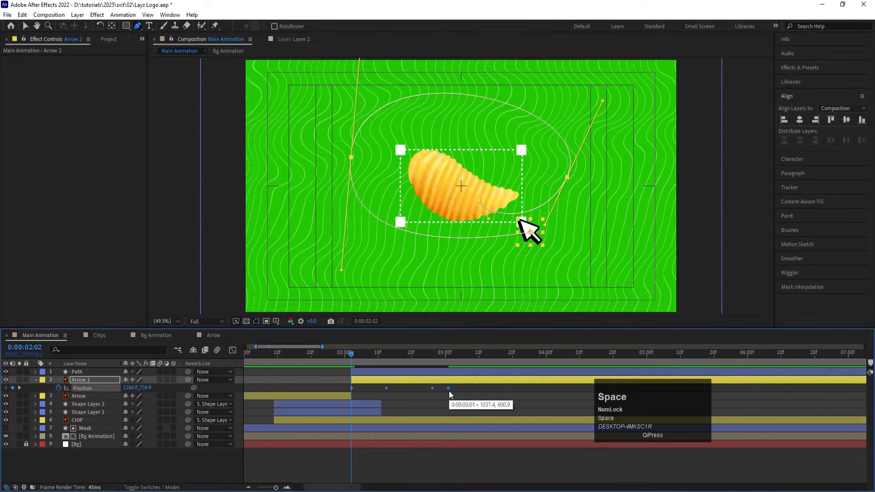
click(341, 352)
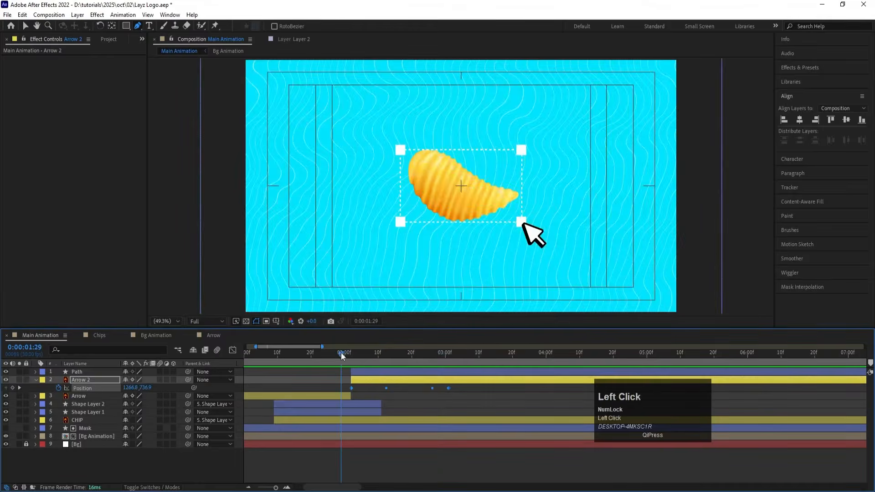
key(space)
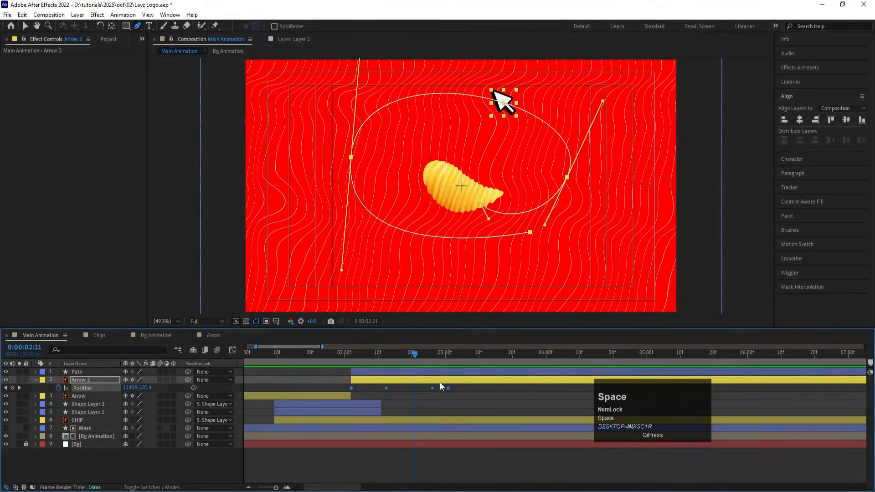
alt+drag(448, 388, 479, 388)
key(F9)
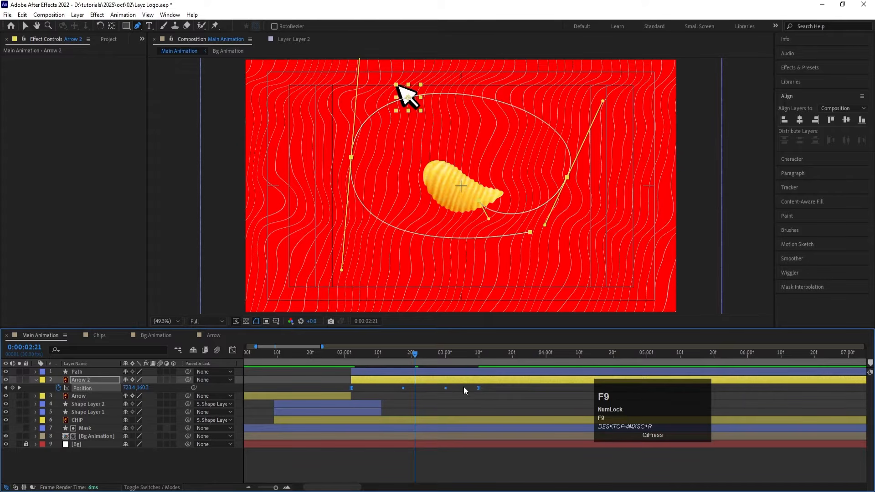
Step: Extend both speed-graph handles of Arrow 2's Position inward for a sharp mid-move peak, and play back the motion
click(233, 350)
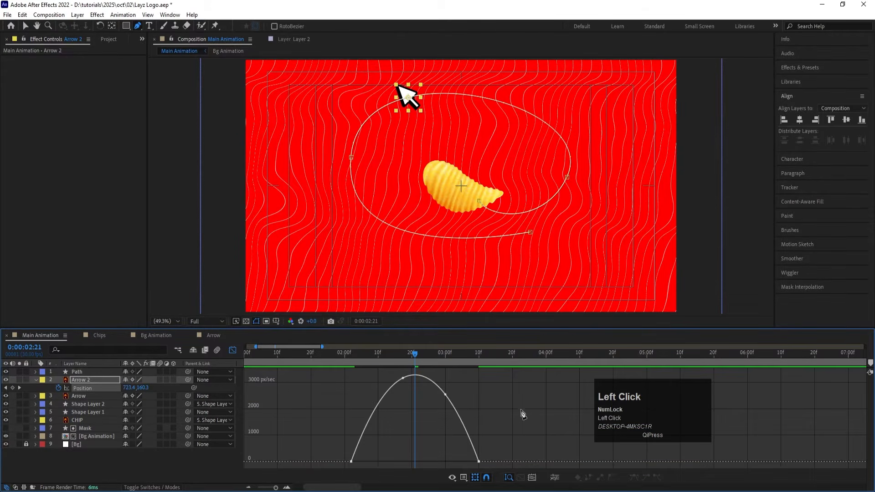
drag(461, 459, 430, 459)
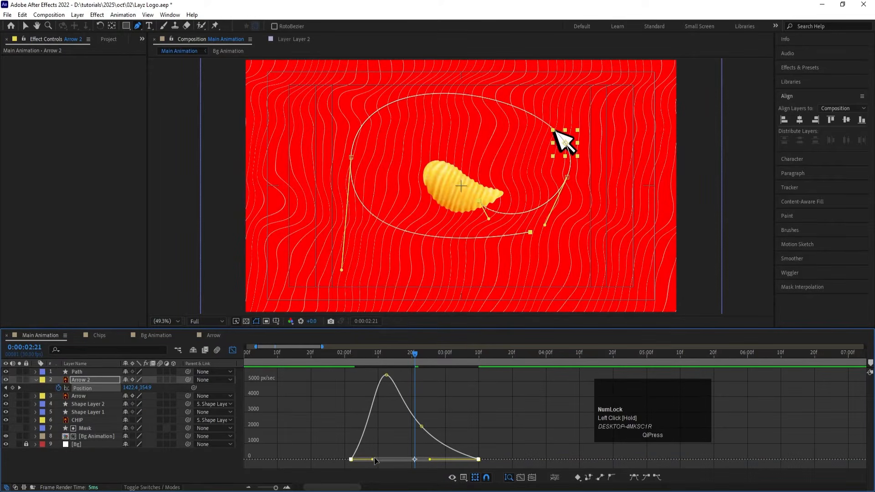
drag(373, 460, 394, 458)
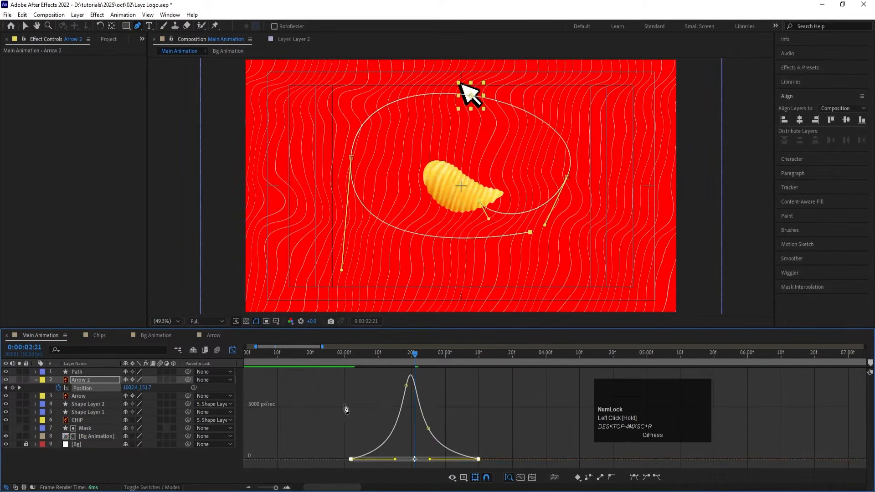
click(338, 360)
click(232, 350)
key(space)
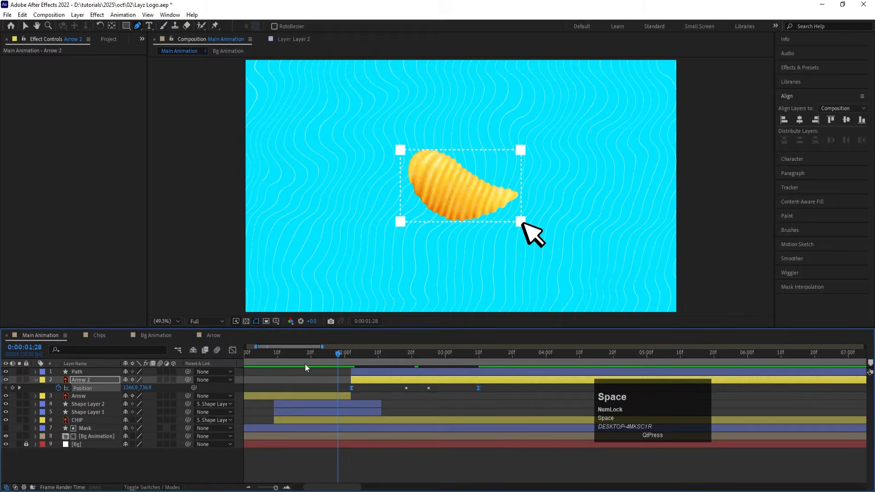
click(308, 358)
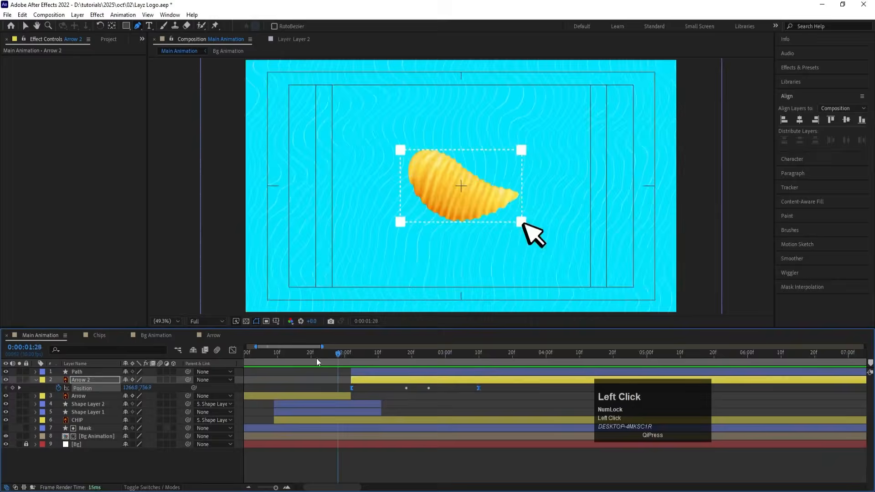
key(space)
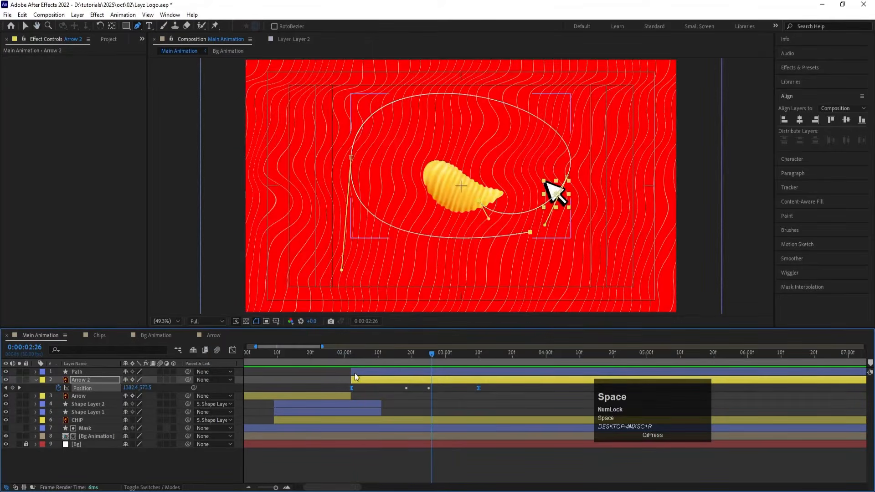
click(358, 354)
drag(358, 354, 352, 352)
key(space)
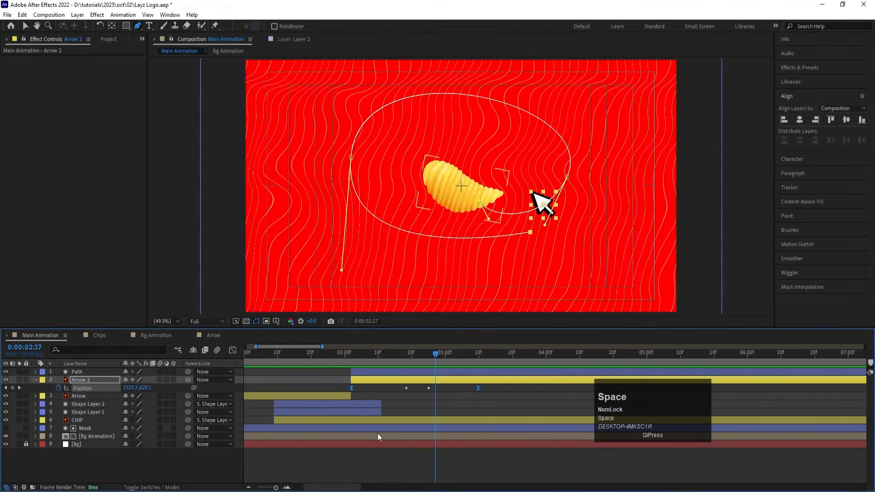
Step: Set Arrow 2's Auto-Orientation to Orient Along Path and preview the result
click(352, 358)
click(354, 380)
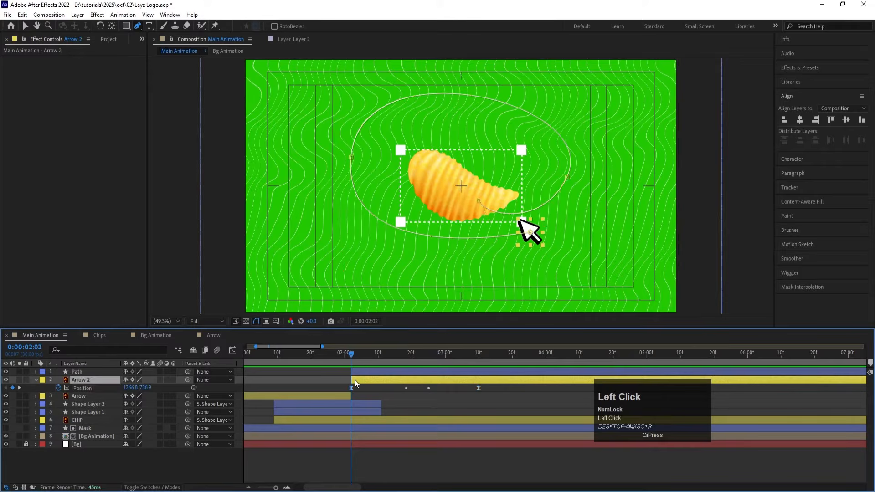
right_click(355, 381)
click(377, 152)
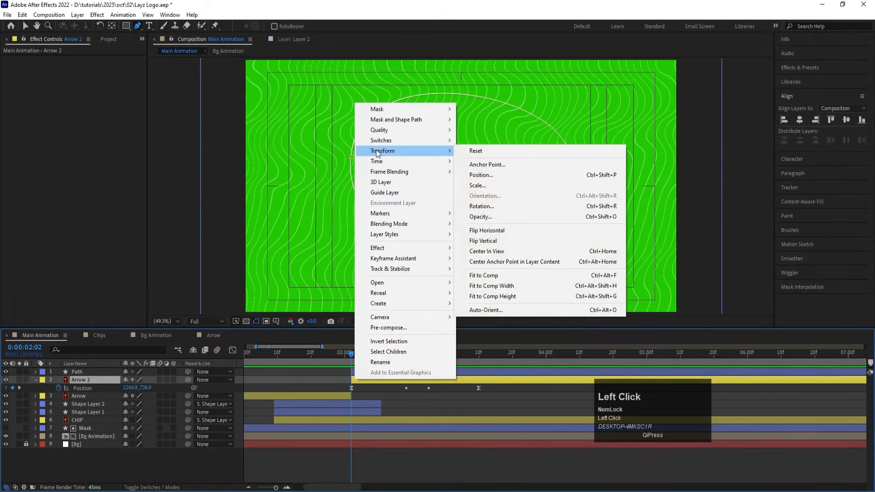
click(478, 312)
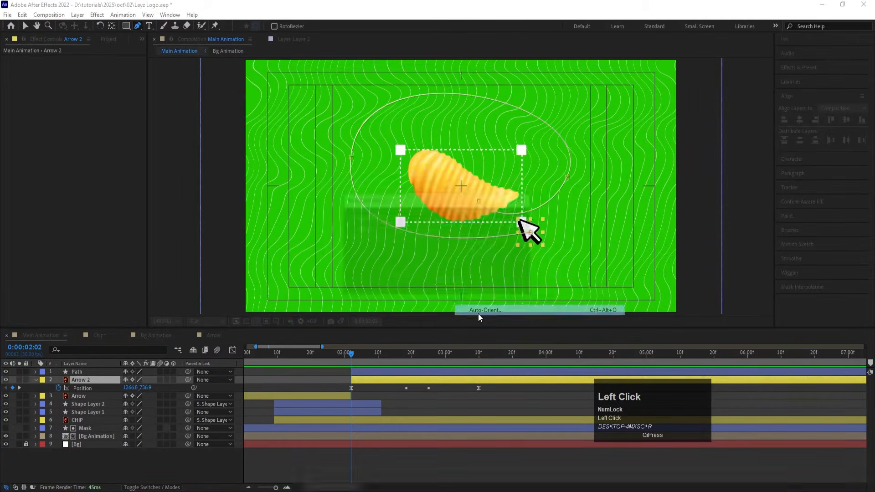
click(360, 239)
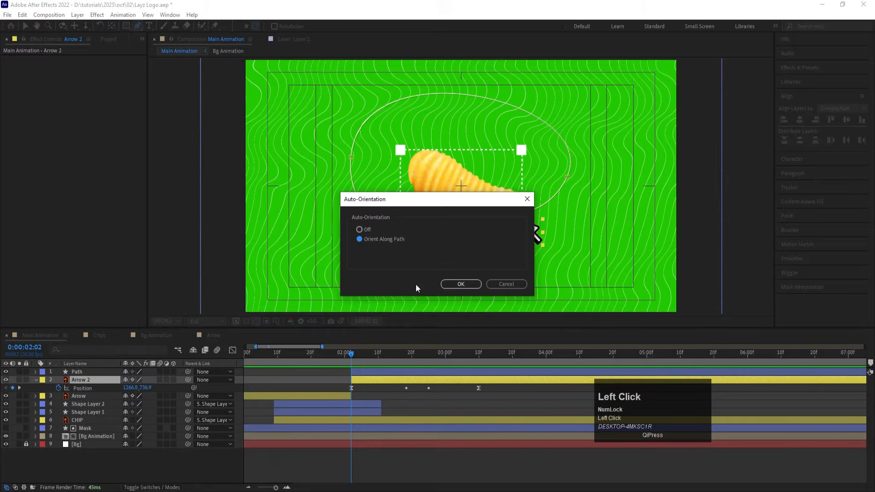
click(456, 284)
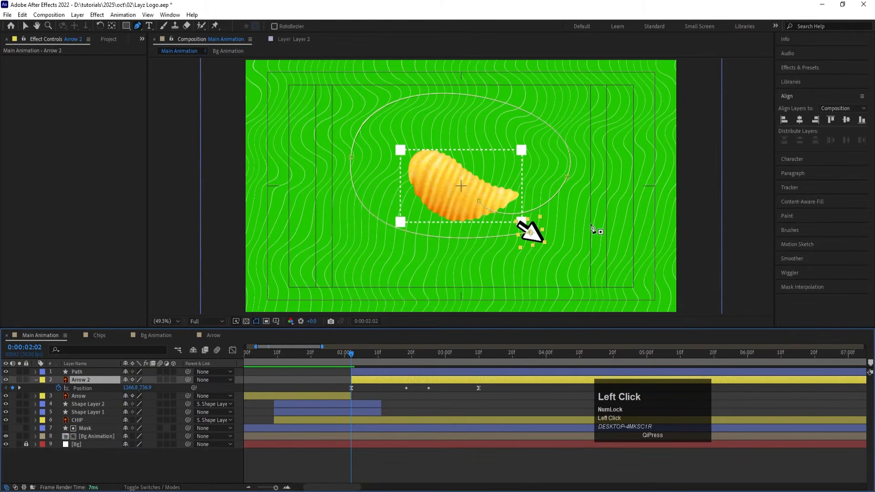
key(space)
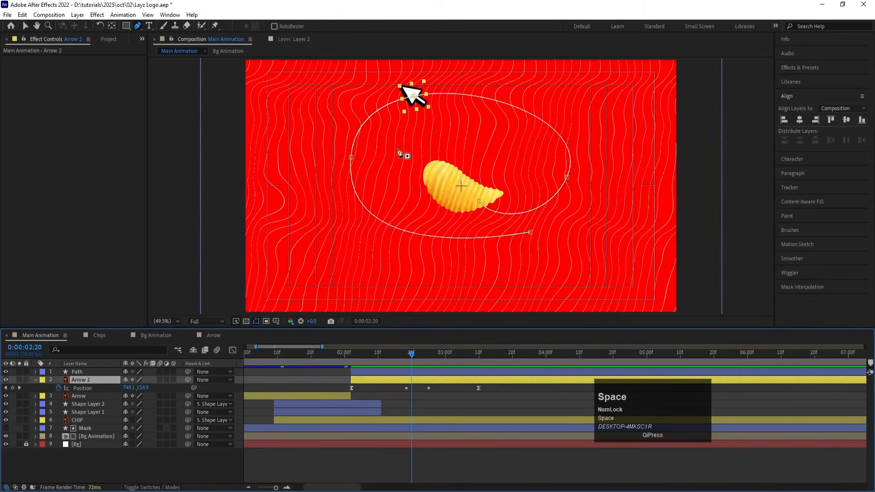
key(space)
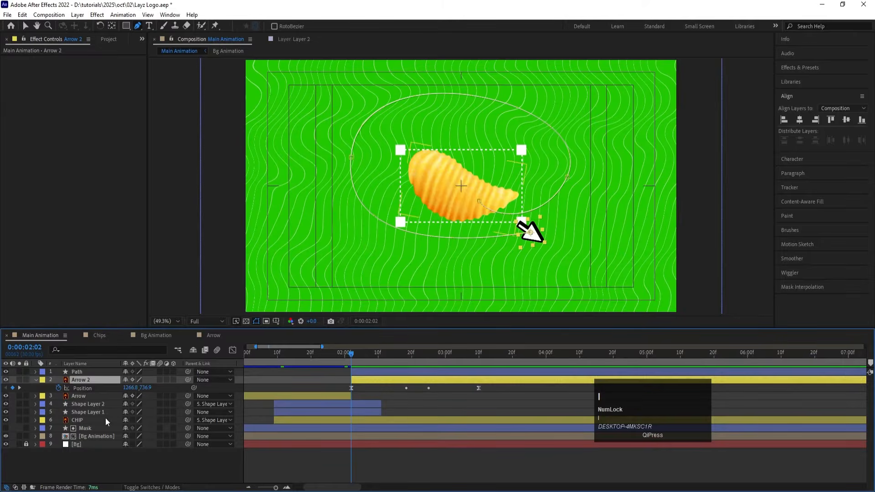
Step: Set Arrow 2's Rotation to 135° so its tip points along the path, and play it back
key(r)
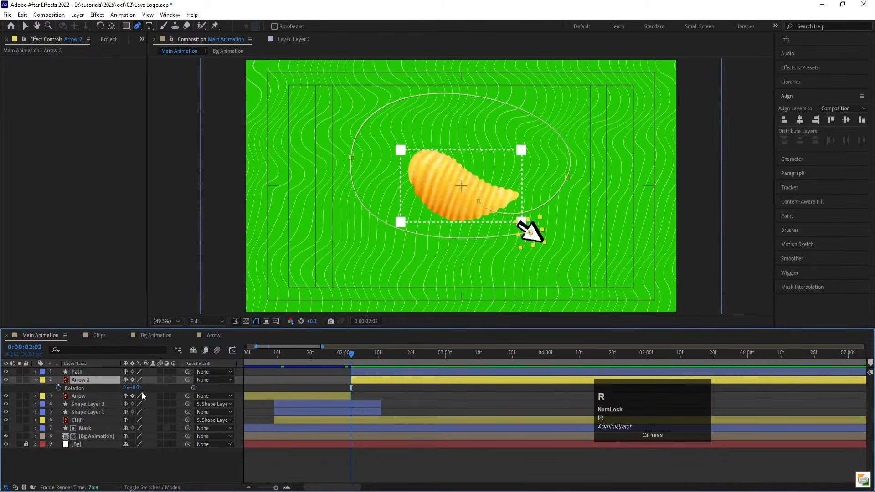
click(139, 388)
drag(140, 387, 194, 383)
key(space)
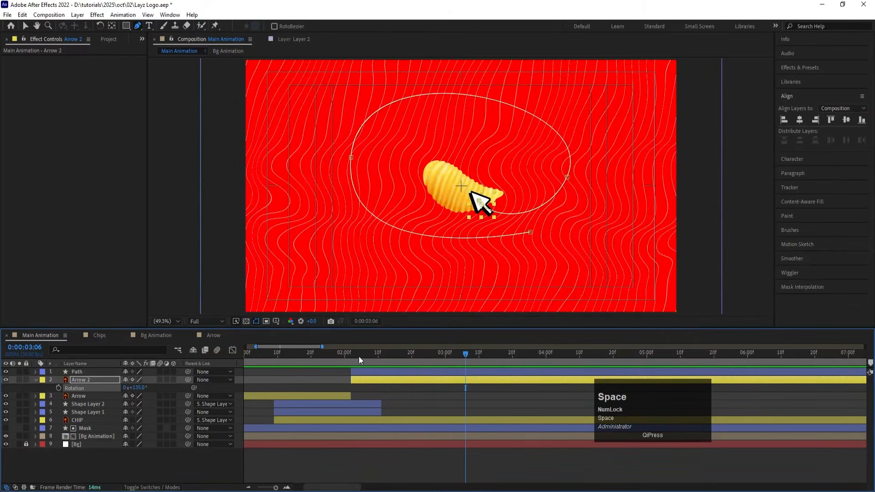
click(321, 354)
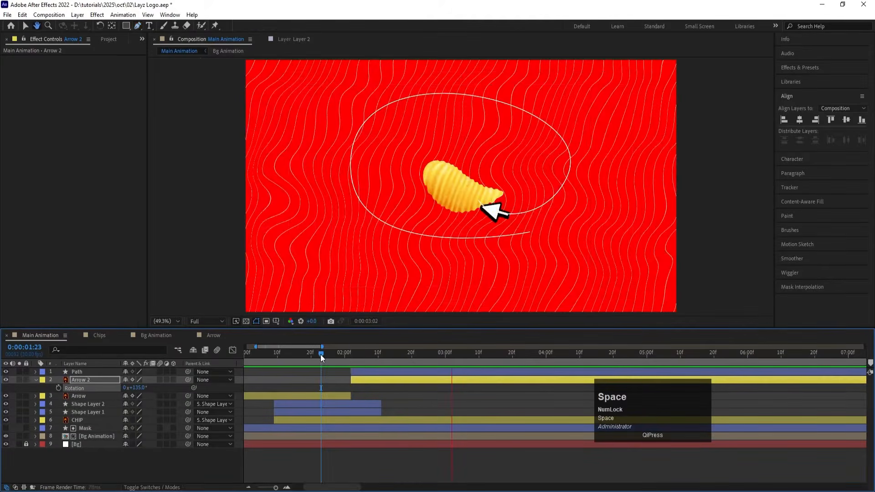
Step: Return to 0:00:02:02 and add a Trim Paths operator to the Path layer's contents
drag(371, 357, 350, 351)
click(360, 370)
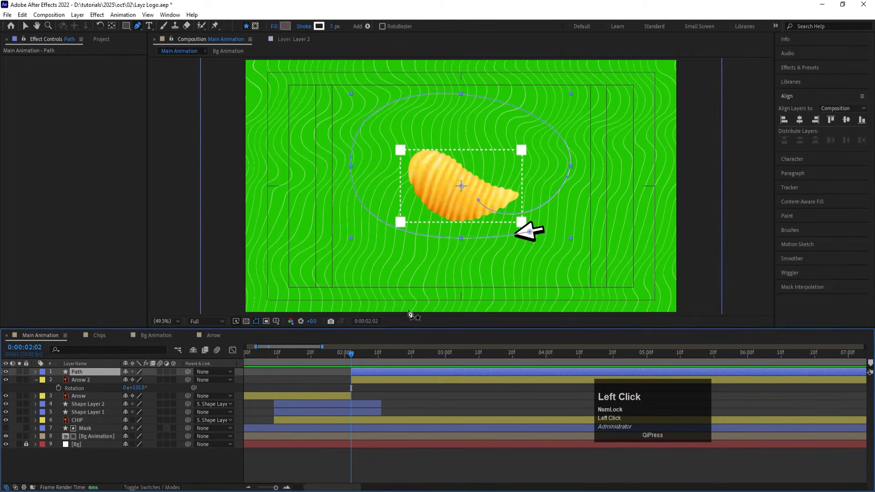
click(40, 374)
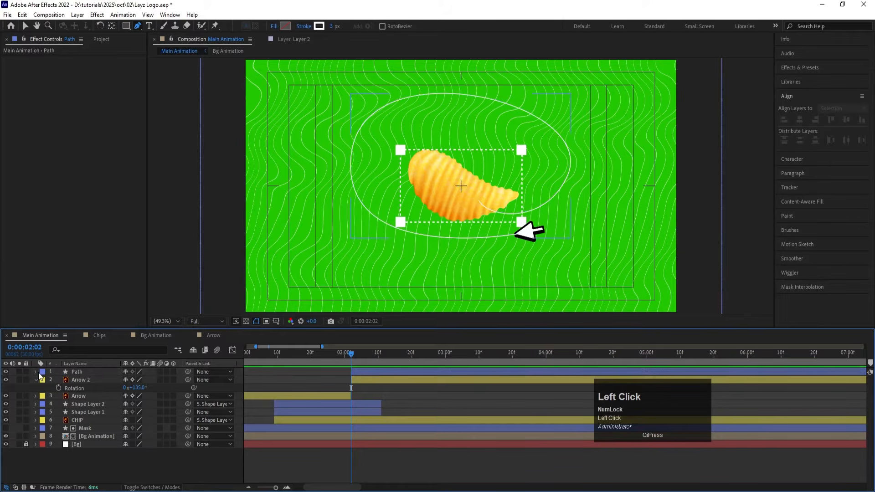
click(37, 371)
click(178, 381)
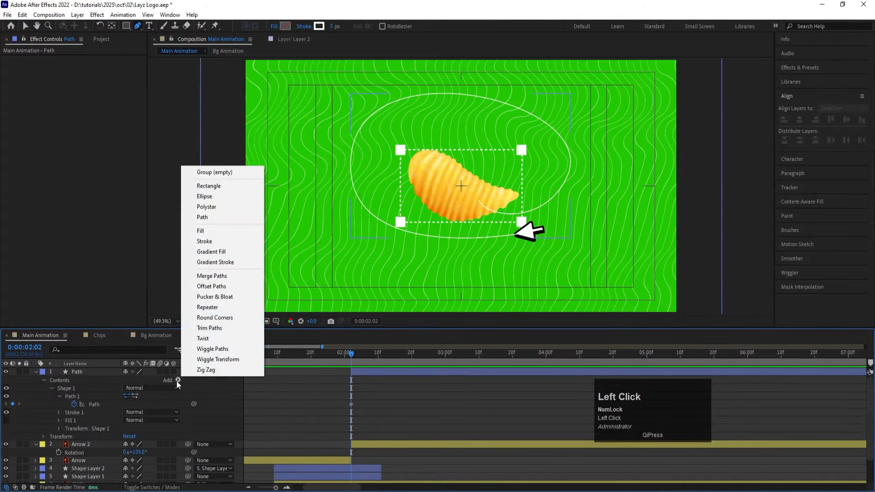
click(207, 326)
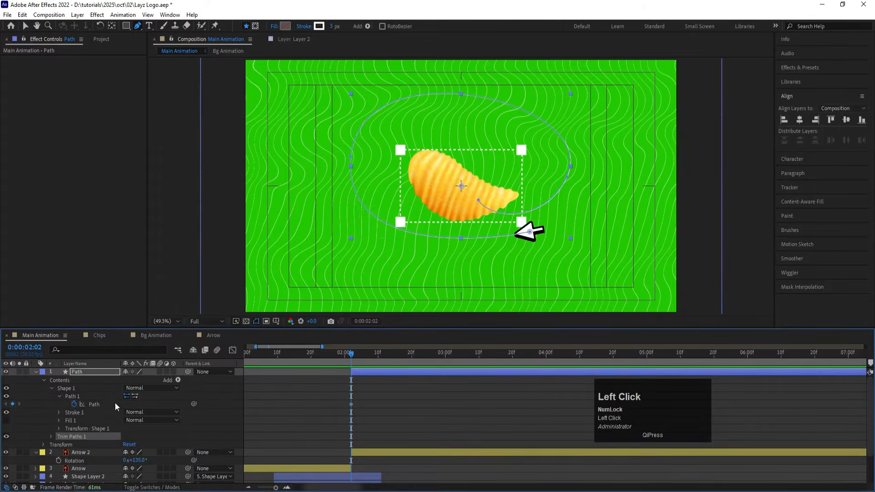
Step: Set the Path layer's Trim Paths End to 0% and add Start and End keyframes at 0:00:02:02
click(50, 436)
drag(130, 452, 27, 451)
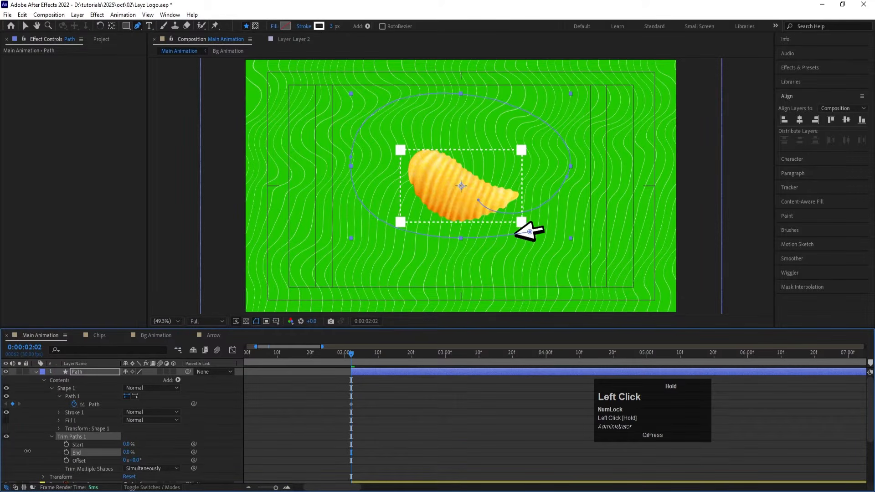
click(66, 452)
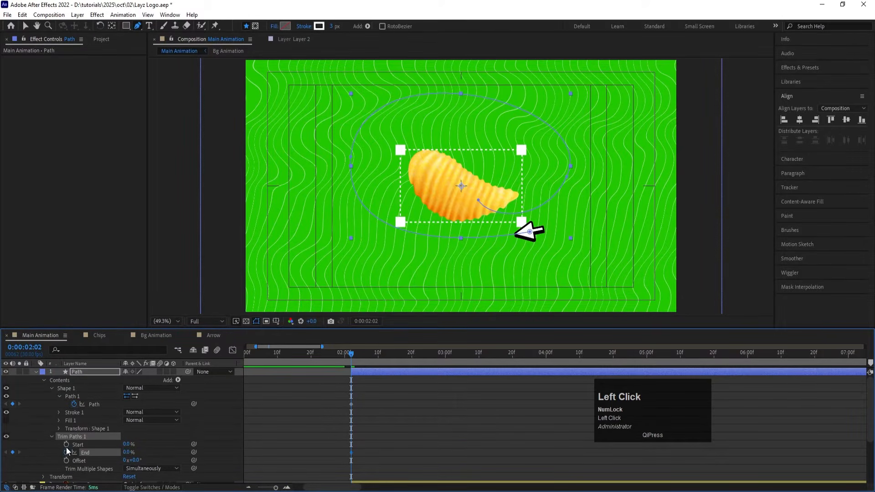
click(66, 445)
Step: Set the Path layer's Trim Paths Start and End both to 100% at 0:00:03:10
click(414, 401)
key(u)
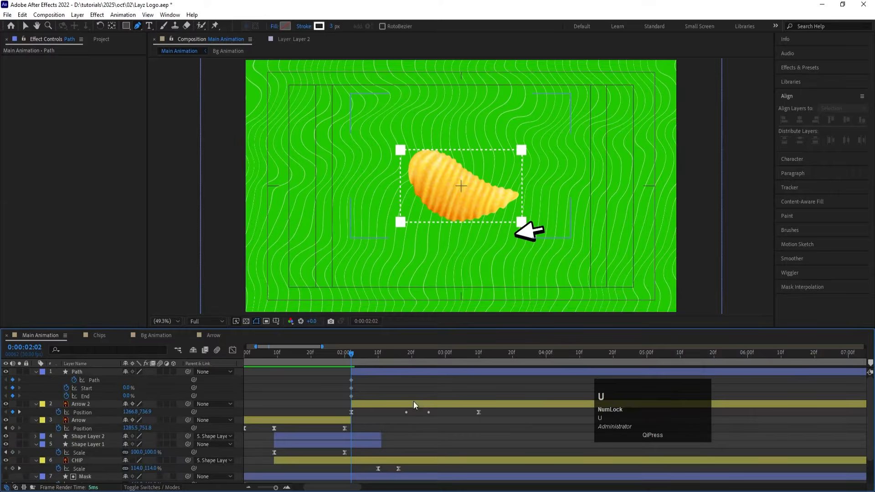
drag(446, 358, 477, 364)
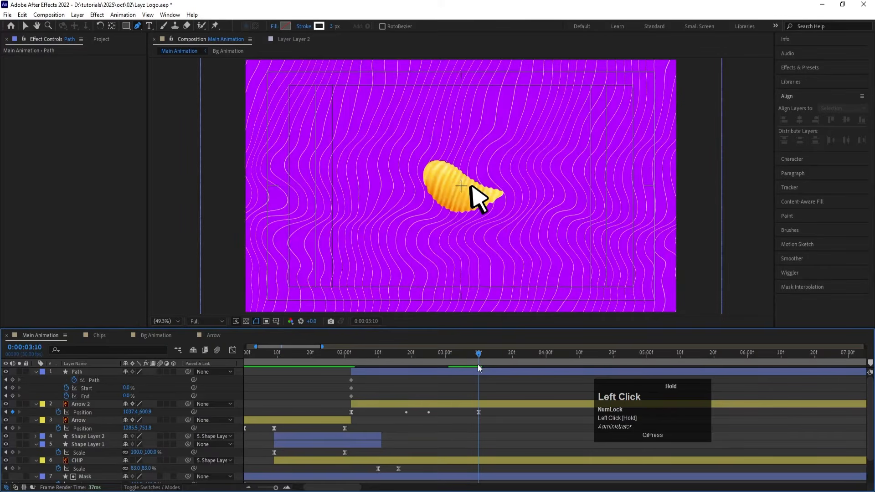
drag(129, 396, 193, 385)
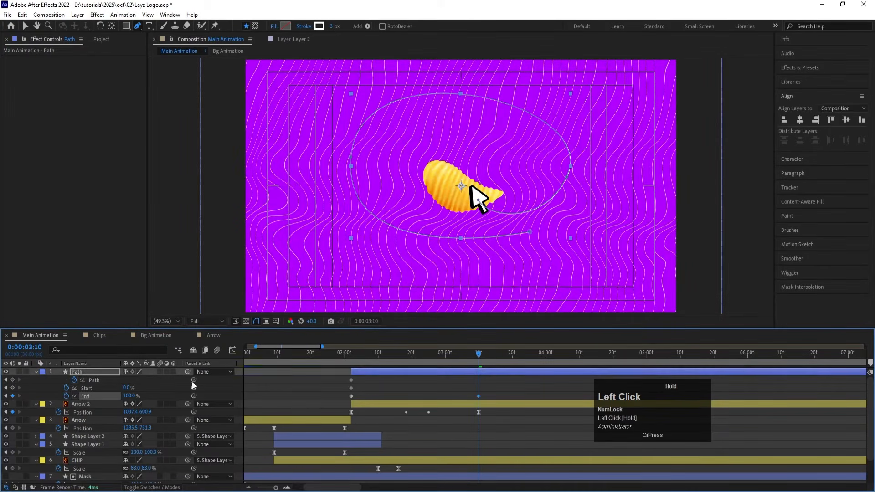
mouse_move(129, 389)
mouse_down()
mouse_move(191, 387)
mouse_move(96, 392)
mouse_up()
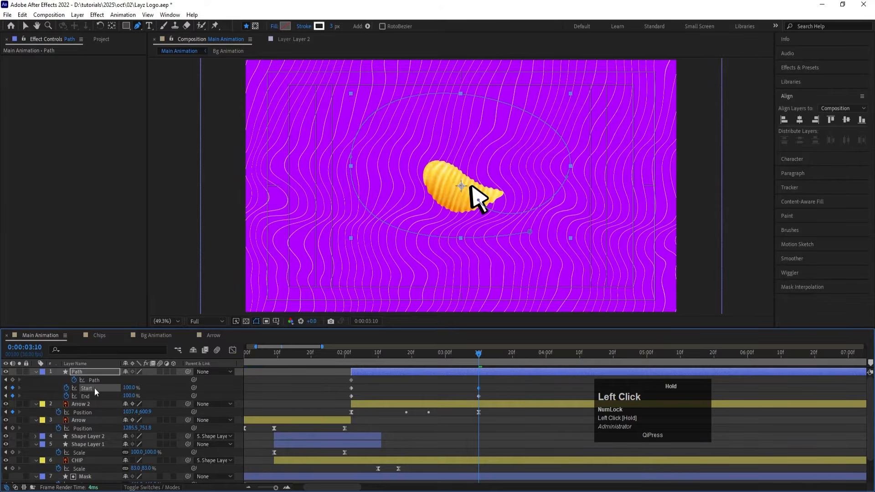
Step: Shift the Path layer's two Start keyframes about four frames later and apply Easy Ease to all Start and End keyframes
drag(350, 391, 365, 391)
drag(522, 386, 343, 403)
key(F9)
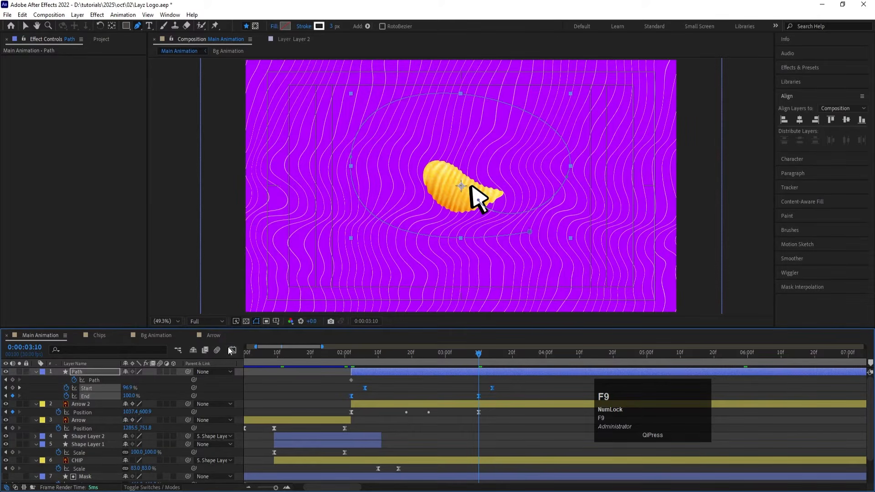
Step: Steepen the Start and End speed curves in the Graph Editor so both peak sharply midway between their keyframes
click(232, 351)
drag(524, 424, 250, 486)
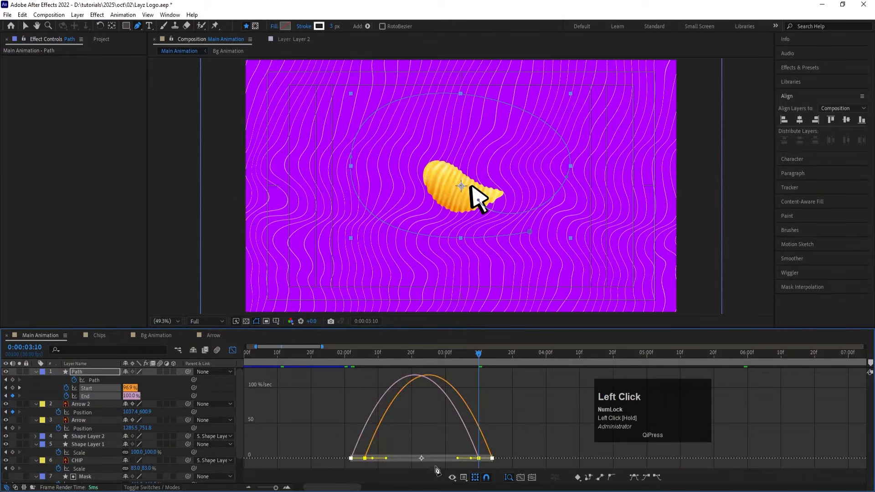
drag(457, 459, 410, 460)
click(346, 351)
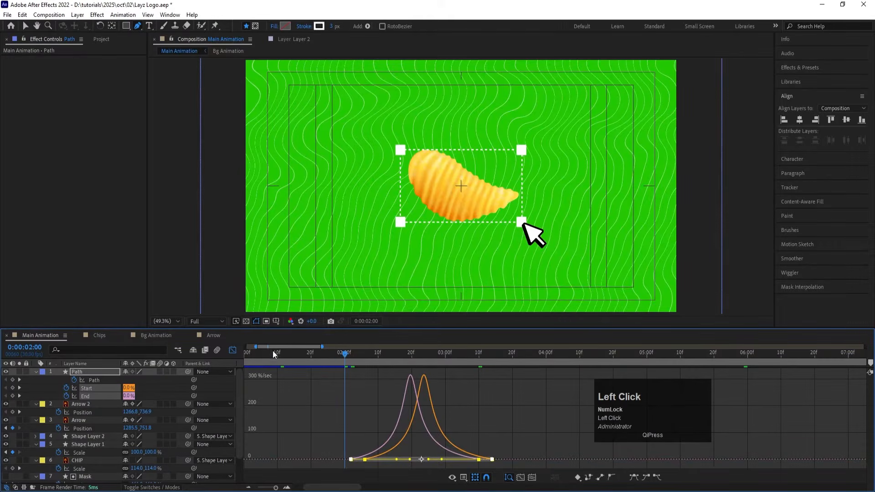
click(230, 350)
Step: Play back the arrow with its trimmed trail from around 0:00:02:00 to check the timing and stroke thickness
key(space)
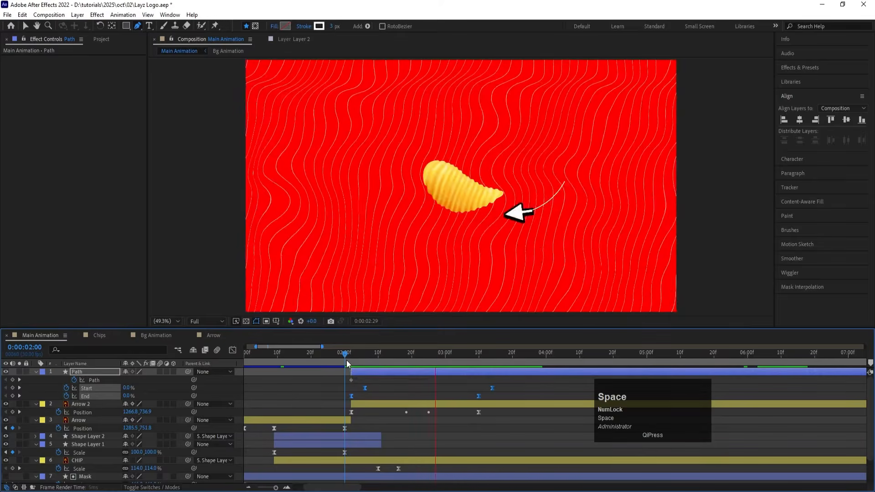
click(335, 358)
key(space)
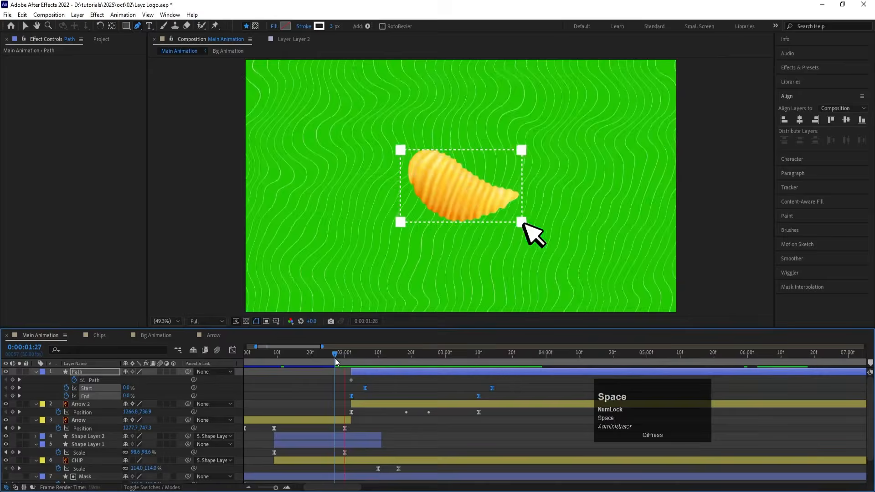
click(360, 359)
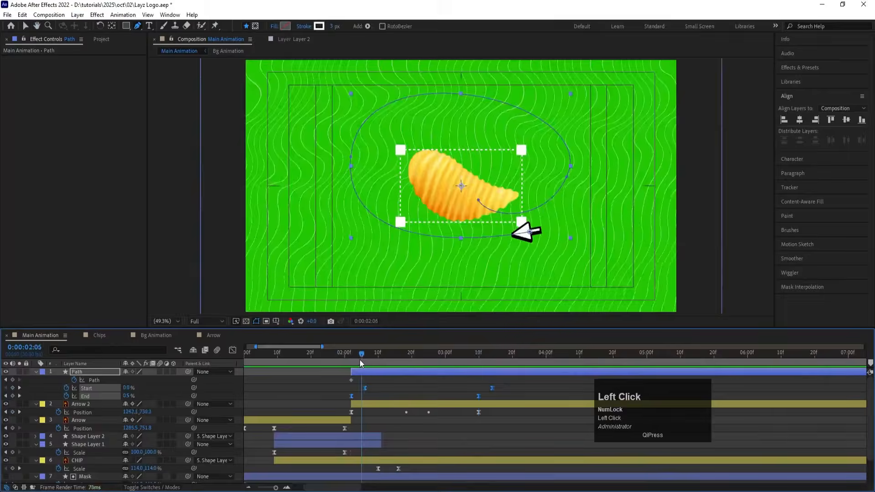
key(space)
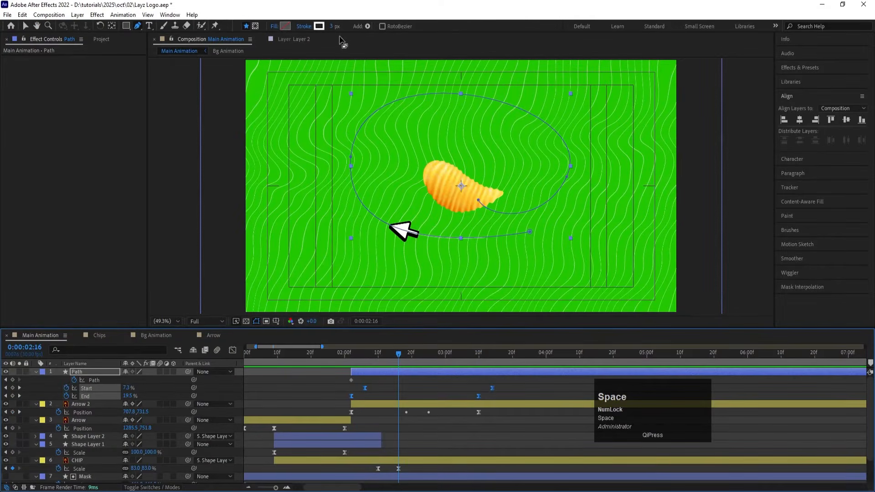
Step: Set the Path stroke width to 10 px and move the Path layer beneath Arrow 2, previewing the trail
drag(336, 30, 340, 30)
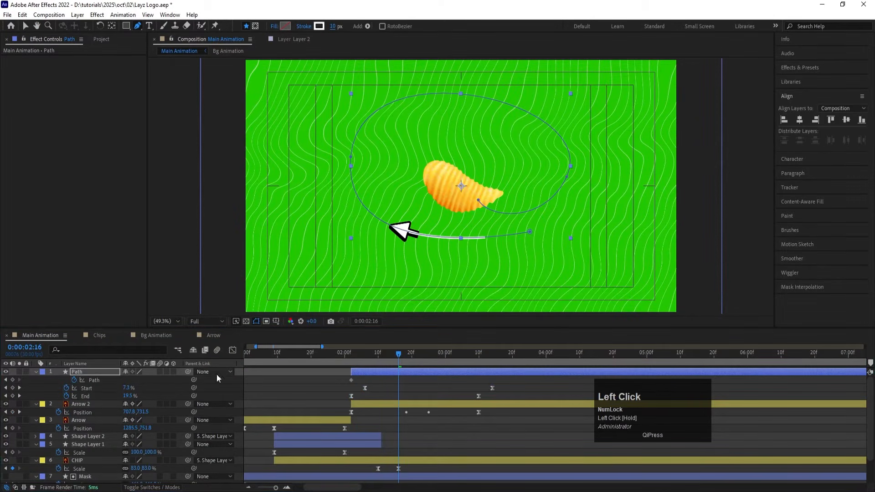
drag(116, 370, 132, 406)
key(space)
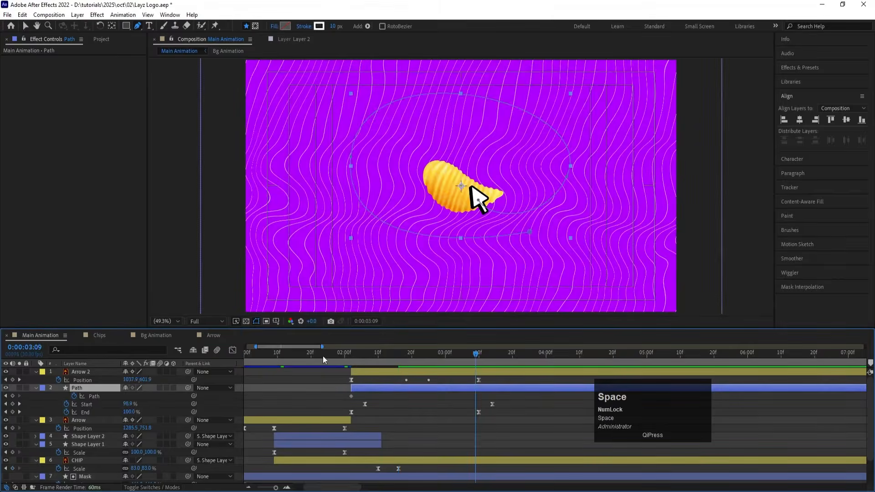
click(297, 350)
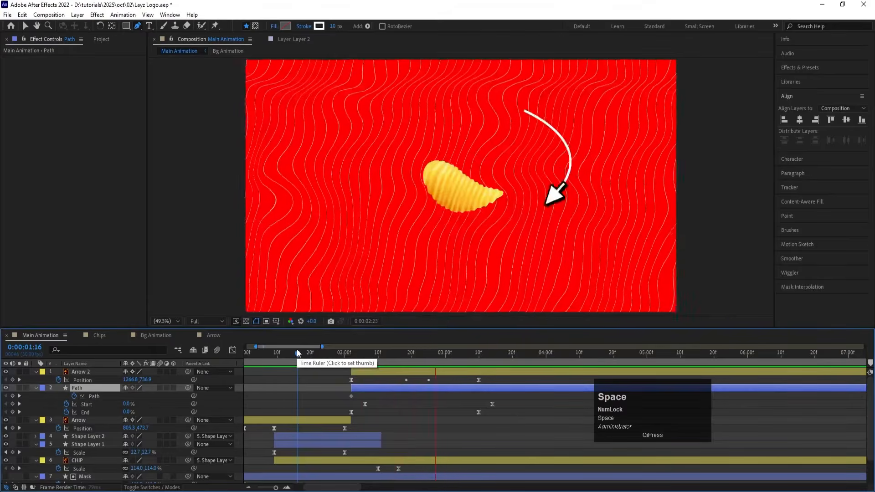
Step: Increase the Path layer's stroke width to 26 px and preview the thicker trail
click(351, 172)
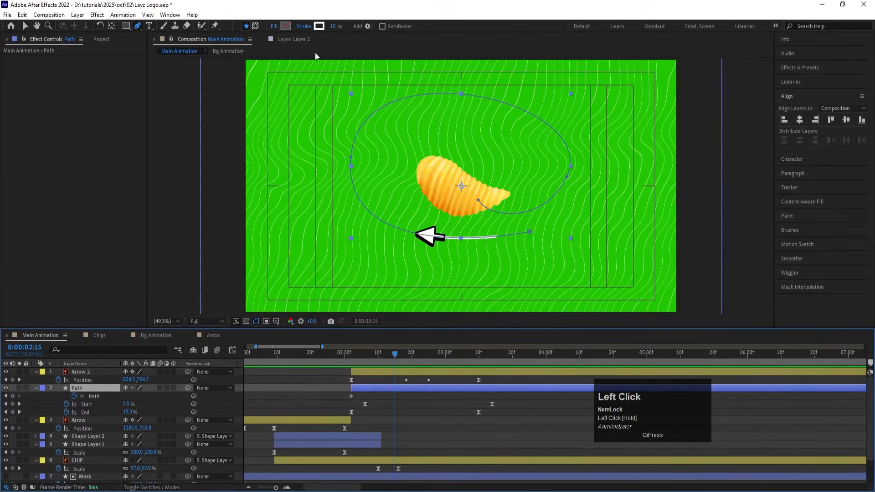
drag(337, 29, 344, 29)
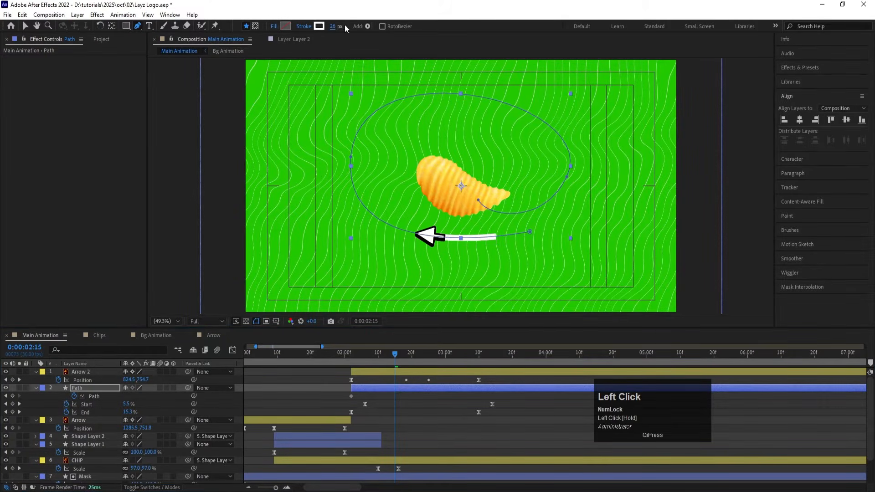
key(space)
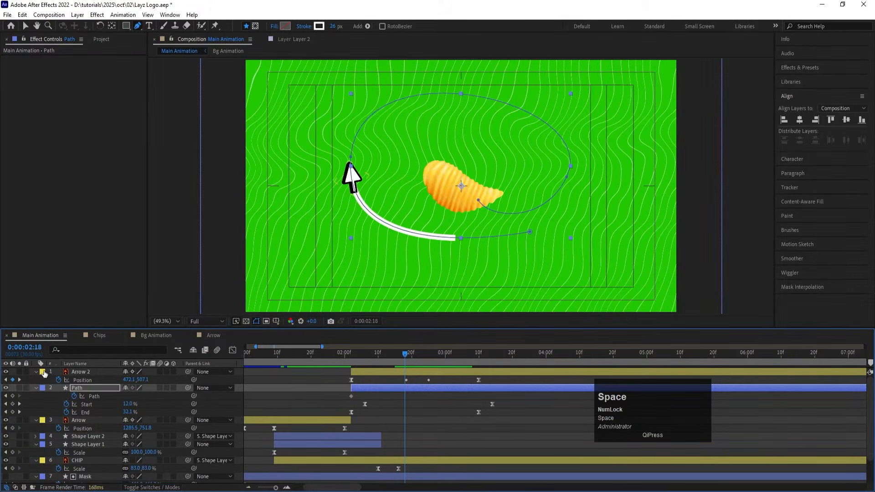
Step: Find the Path stroke's Line Cap property, set it to Round Cap, and play back the result
click(76, 353)
text(cap)
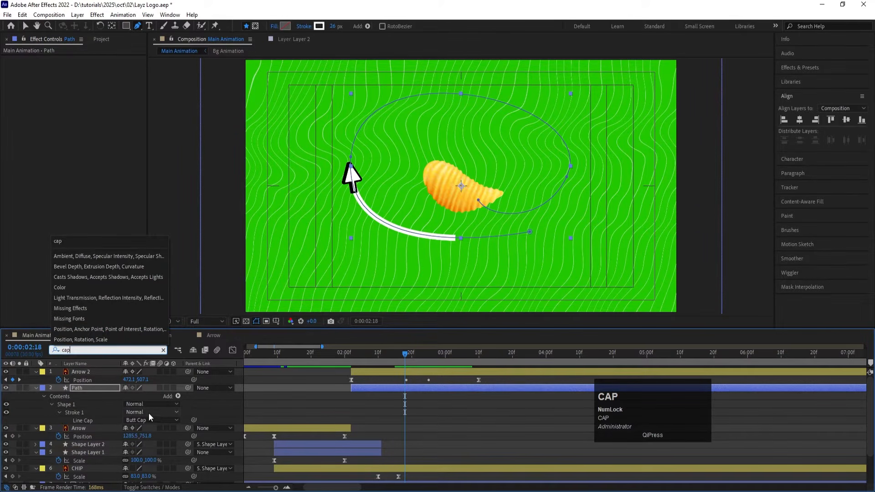
click(161, 419)
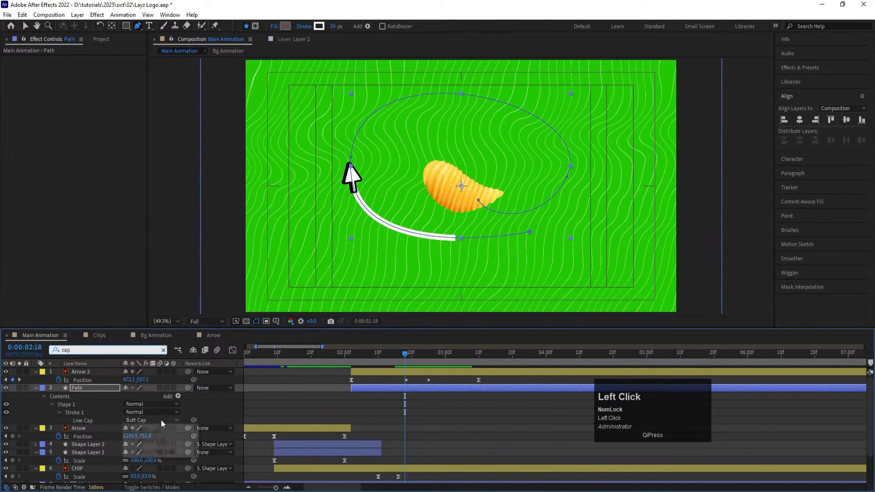
click(166, 442)
key(space)
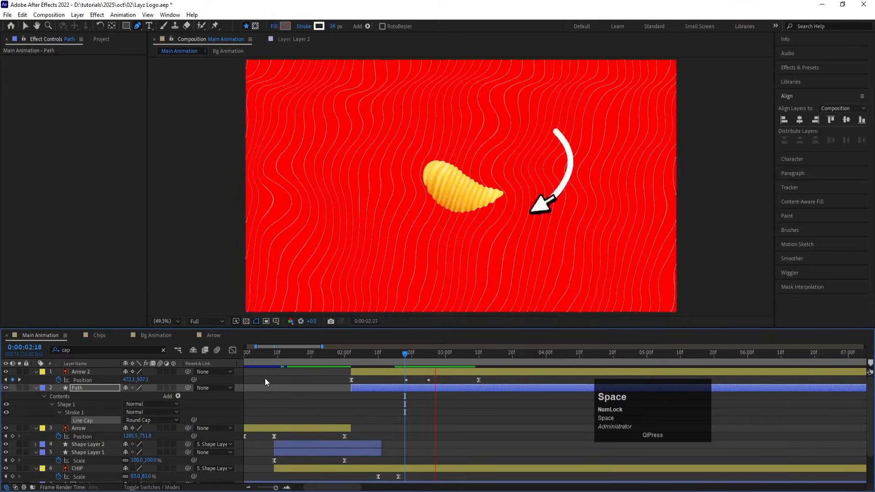
key(space)
Step: Find the Path stroke's Taper properties, set Start Length to 100%, and preview the tapered trail
click(391, 354)
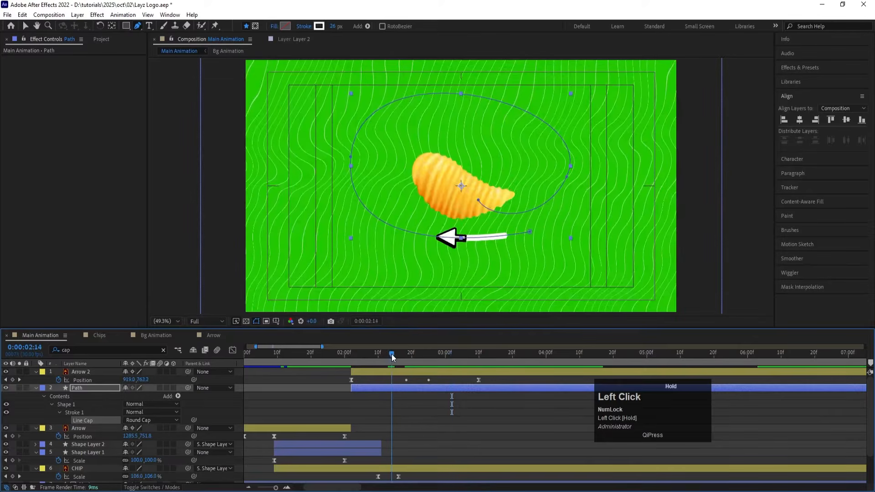
click(78, 351)
text(ta)
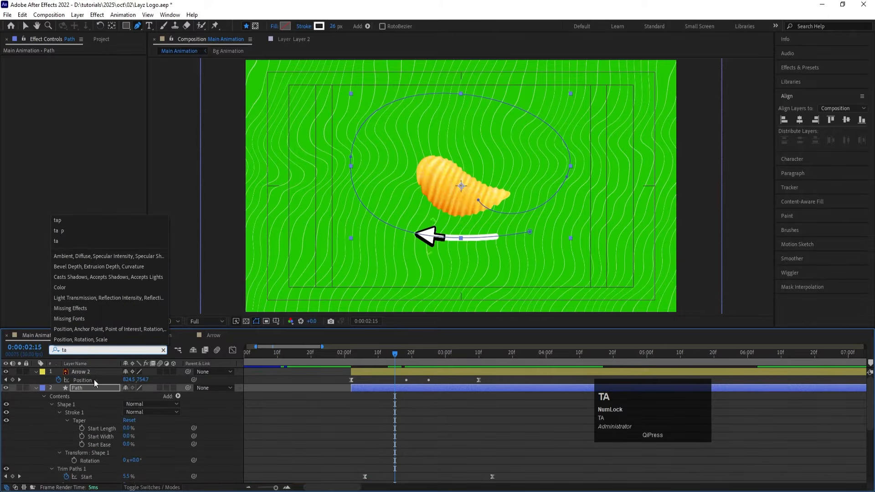
scroll(70, 467, down, 3)
scroll(43, 426, up, 3)
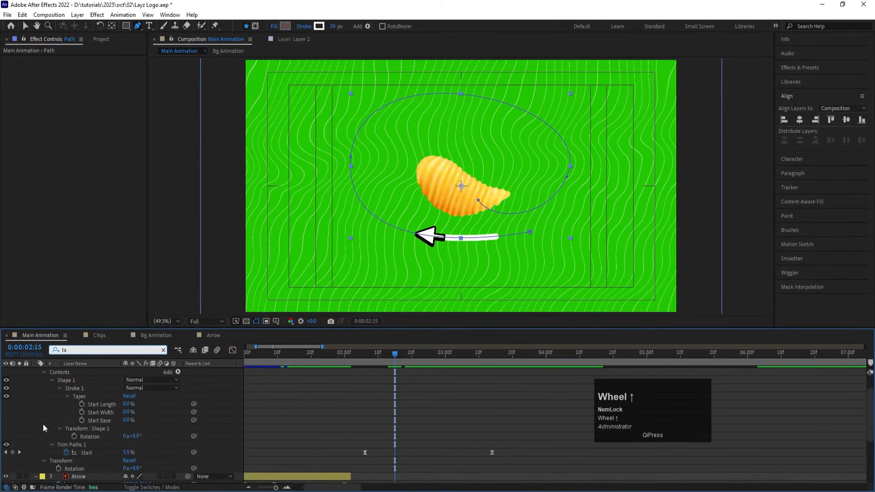
drag(129, 431, 192, 429)
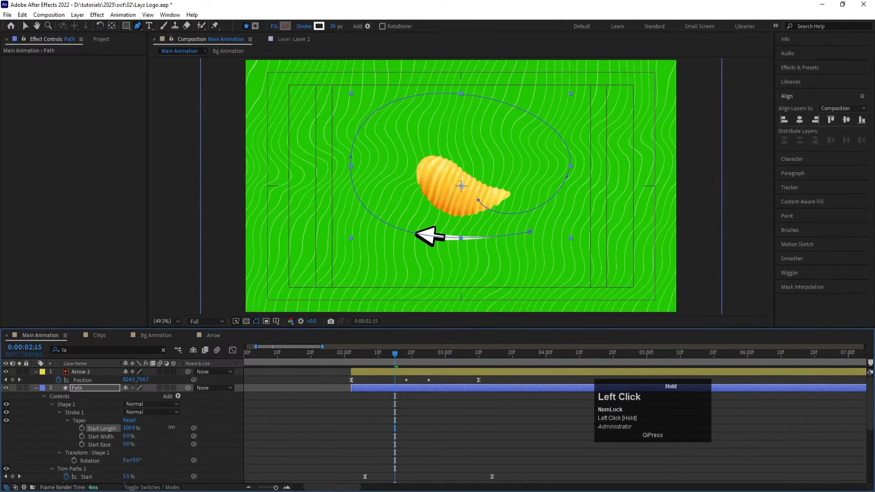
key(space)
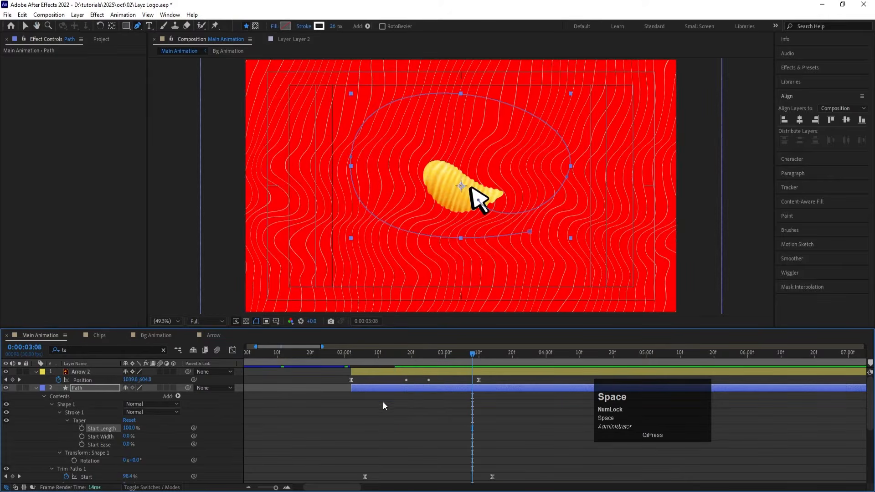
Step: Collapse all layer properties in the timeline and play the tapered trail animation from about 0:00:02:02
click(396, 421)
key(u)
key(u)
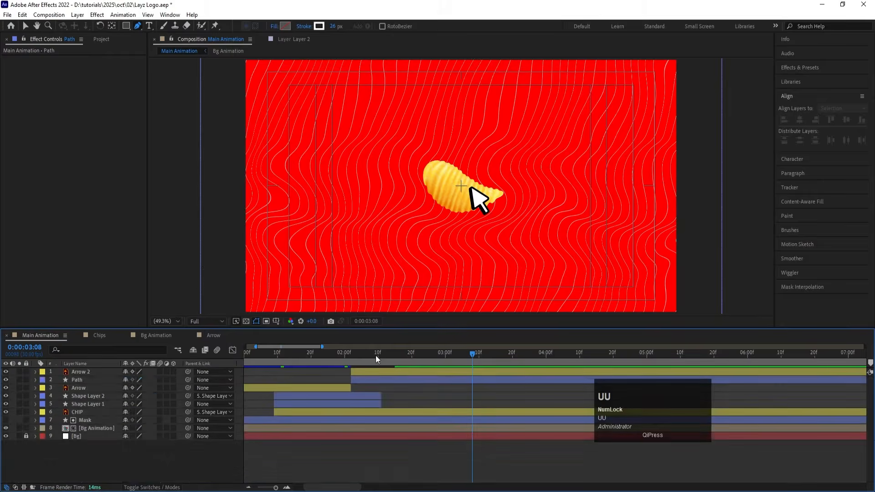
click(353, 354)
key(space)
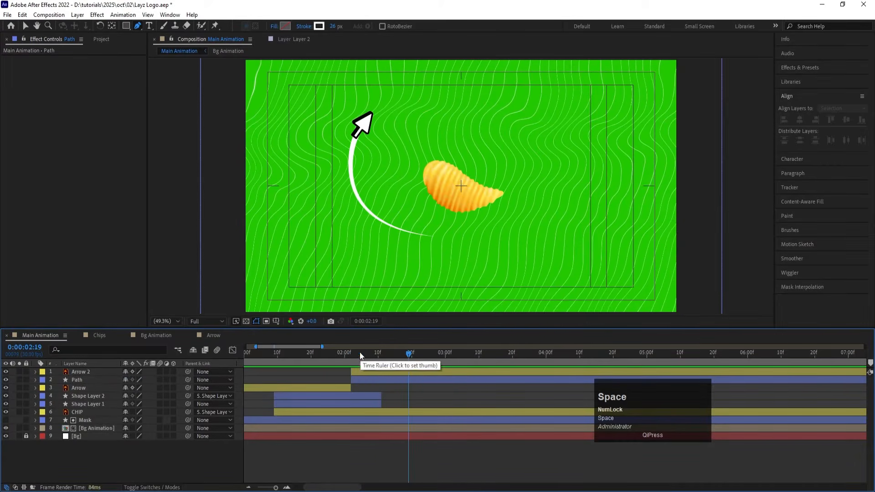
Step: Duplicate the Path layer and nudge the copy down and to the left so its trail is offset outside the original
click(360, 382)
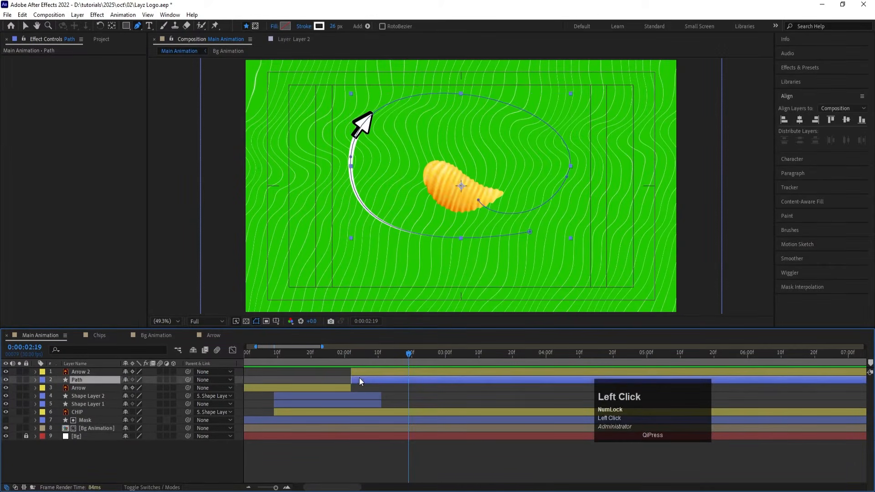
key(ctrl+d)
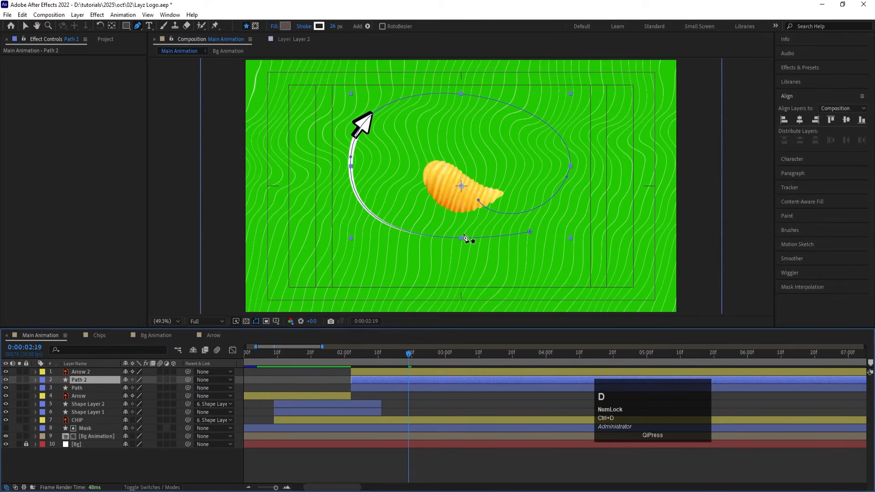
key(Down)
key(Down)
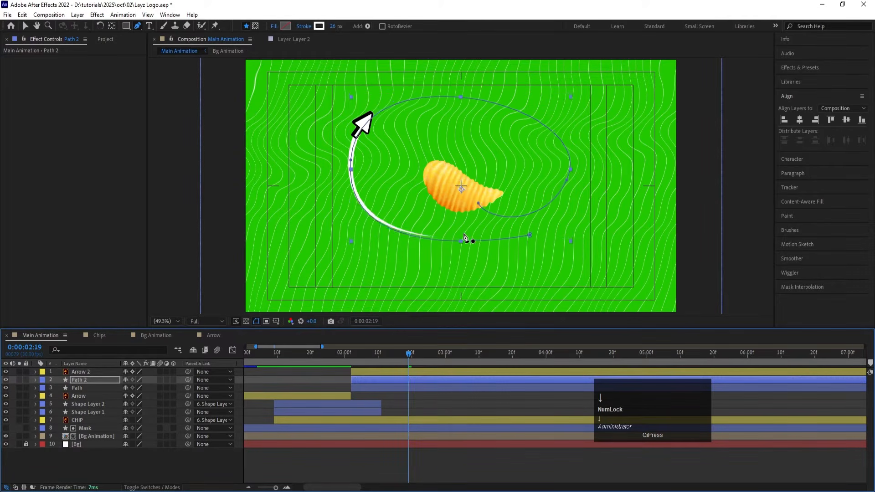
key(Down)
key(Down)
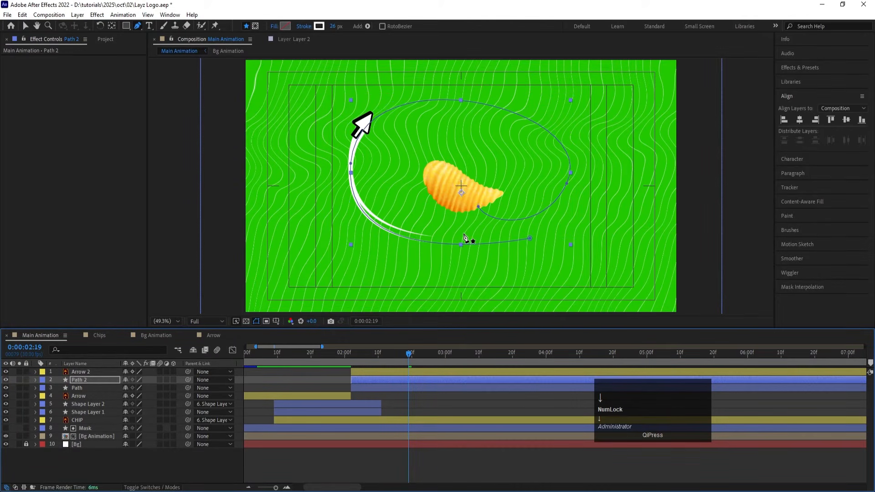
key(Left)
key(Left)
key(Left)
key(Left)
key(Left)
key(Left)
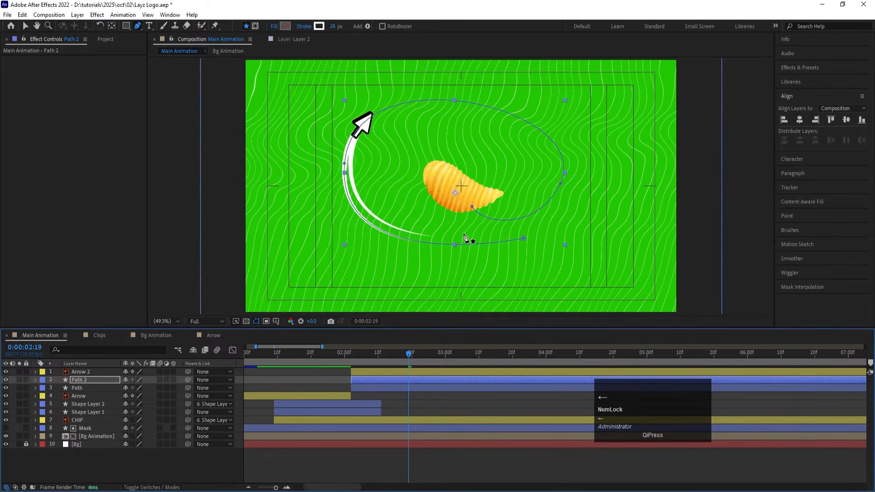
key(Left)
key(Left)
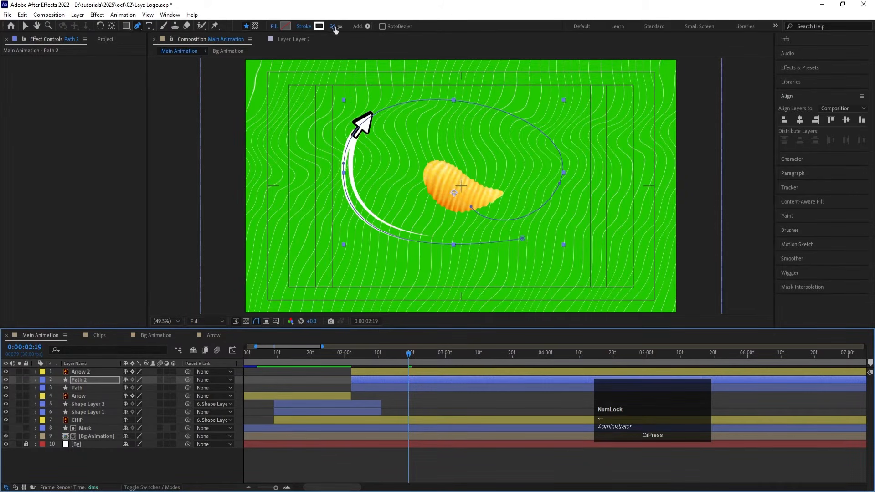
Step: Reduce the Path 2 layer's stroke width to 12 px and reveal its keyframed properties
drag(335, 28, 325, 25)
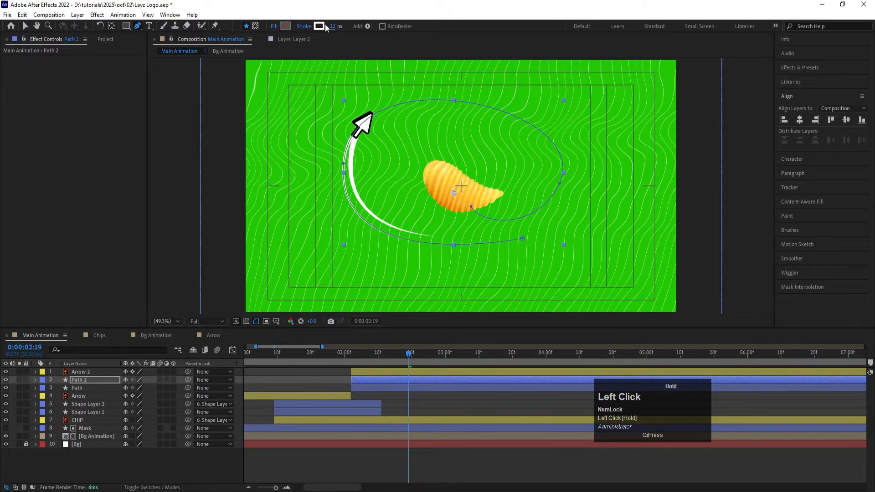
key(u)
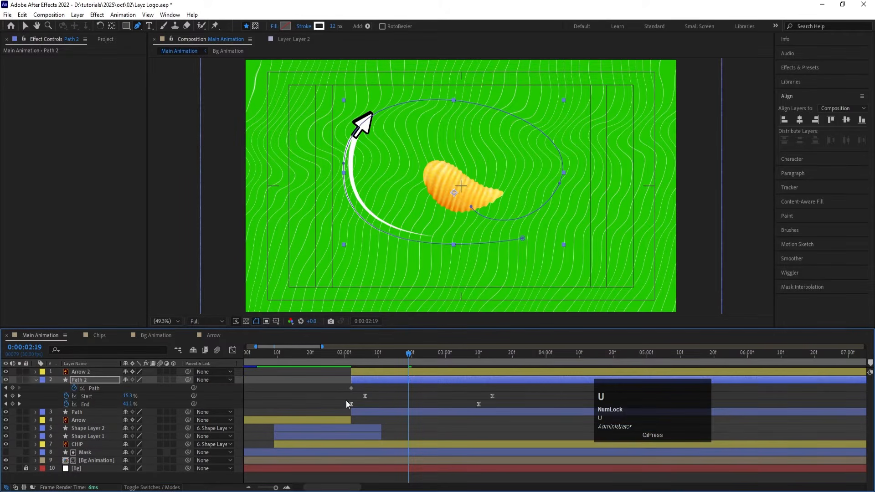
Step: Shift all of the Path 2 layer's Start and End keyframes about two frames later, preview the trails, and collapse the layer's properties
drag(346, 402, 501, 407)
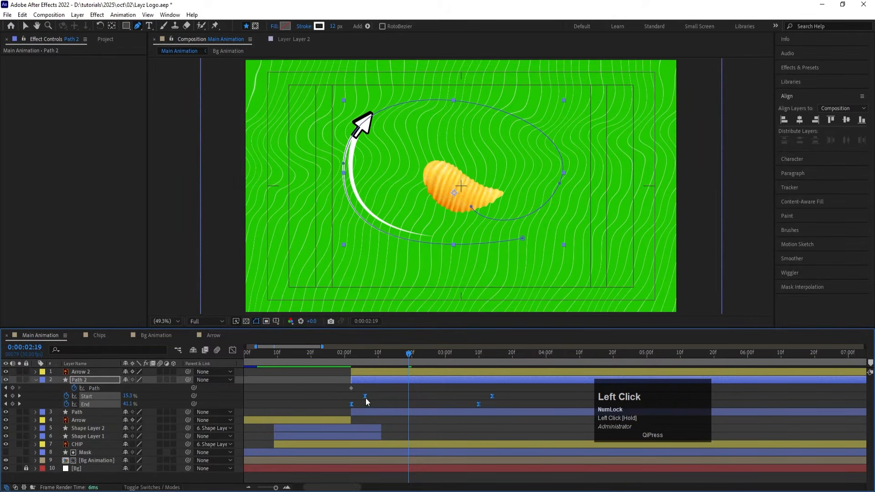
drag(366, 401, 390, 401)
key(space)
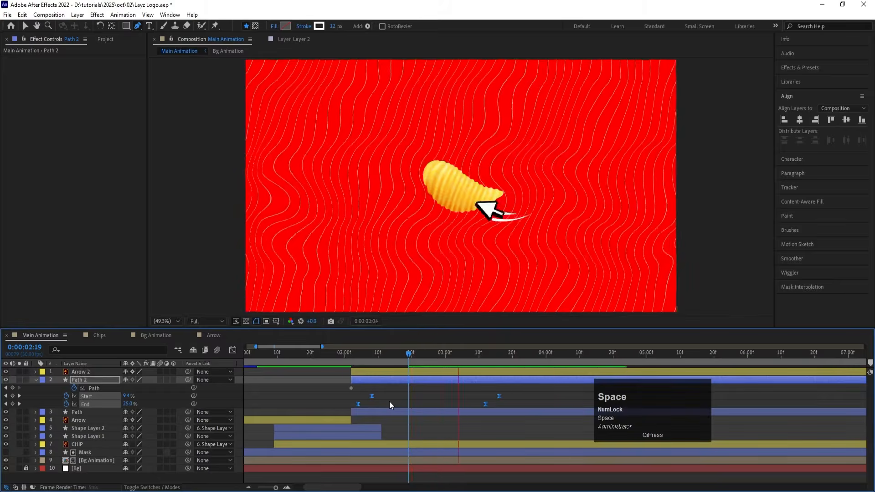
key(space)
drag(376, 354, 335, 349)
key(space)
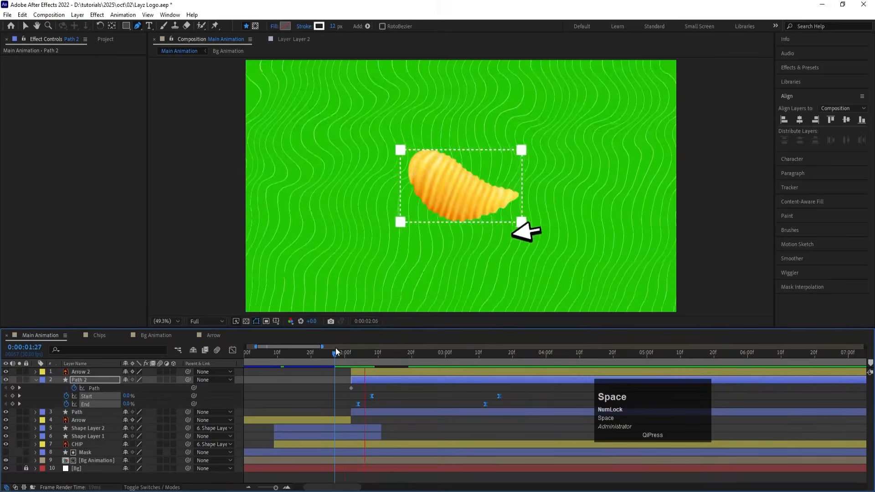
click(410, 402)
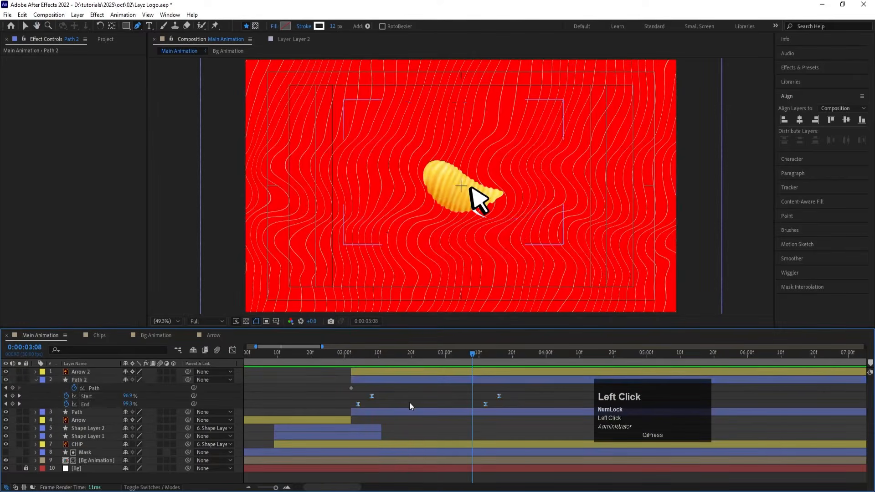
key(u)
key(u)
Step: Trim the end of the Path and Path 2 layers at 0:00:03:13
click(471, 357)
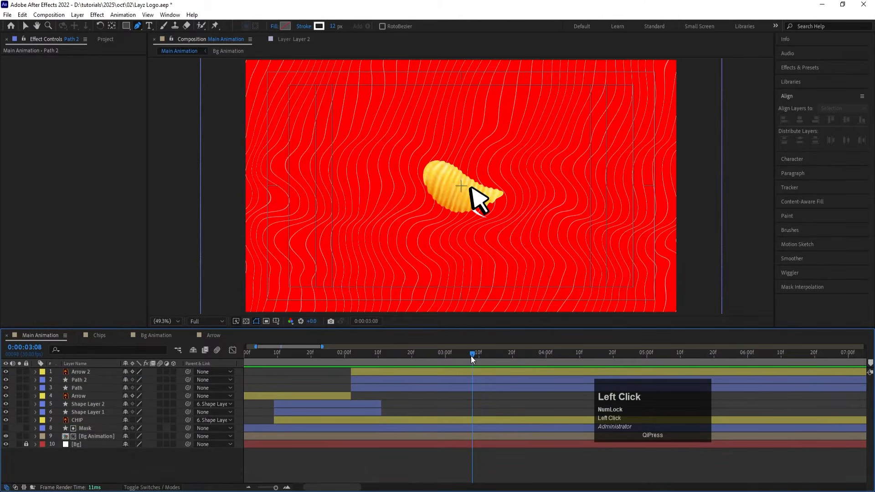
drag(471, 356, 482, 387)
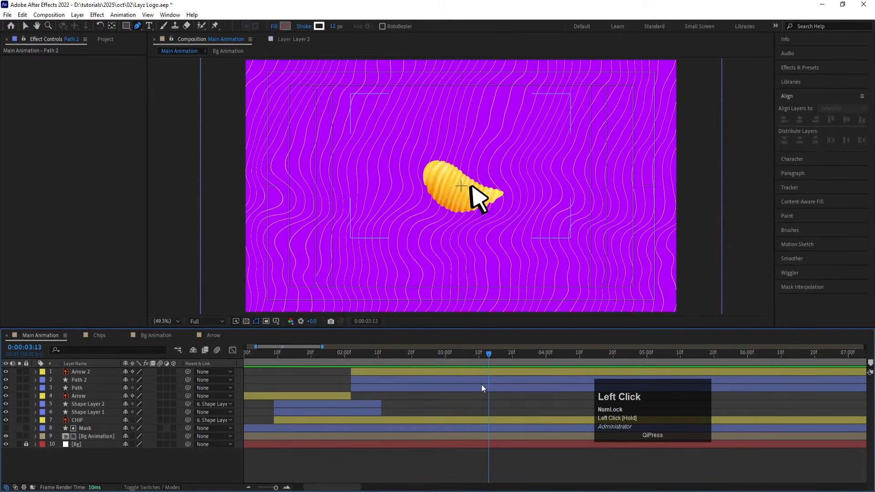
click(482, 385)
shift+click(479, 371)
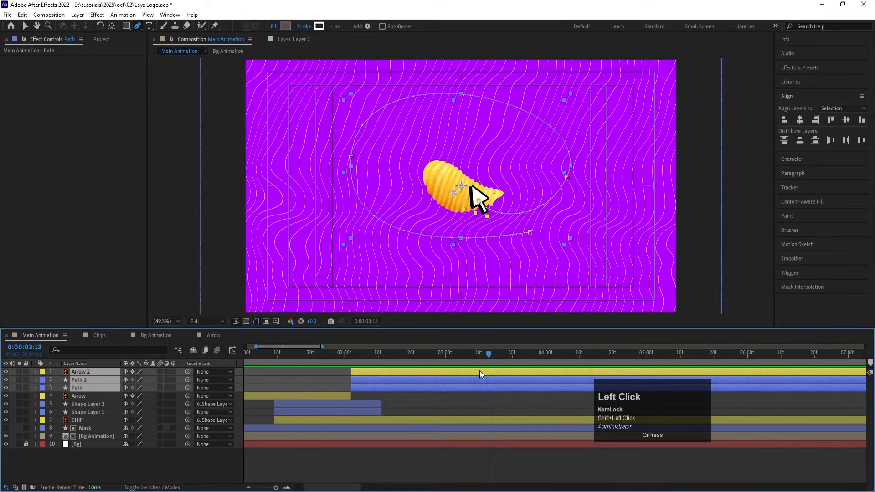
click(490, 401)
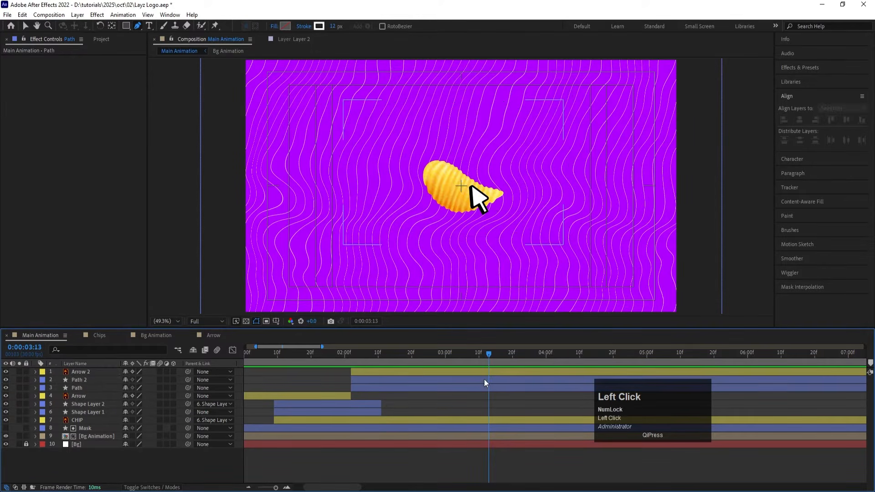
click(483, 380)
shift+click(478, 388)
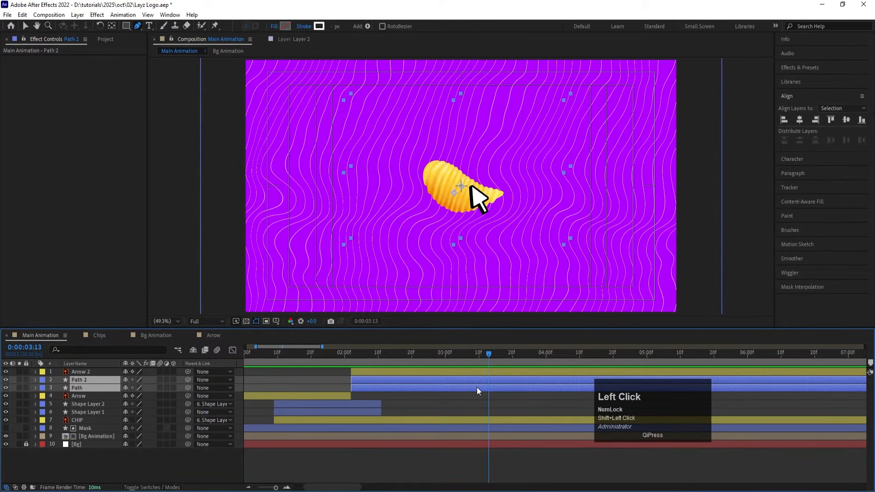
key(alt+bracketright)
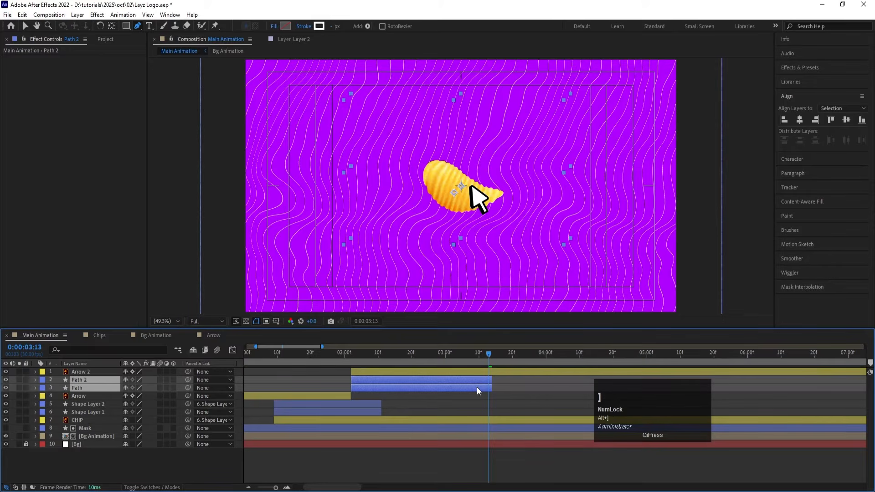
Step: Split the Arrow 2 layer at 0:00:03:13 and remove the Position keyframes from the second part
click(455, 373)
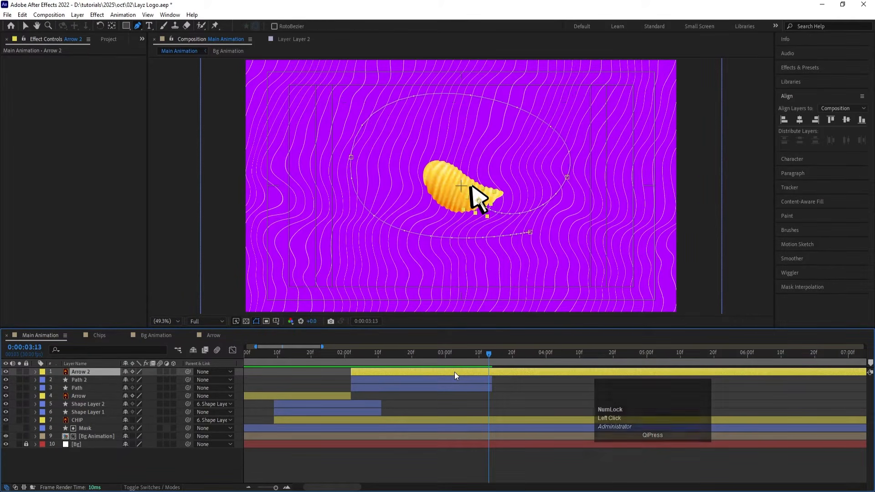
key(ctrl)
key(ctrl+shift+d)
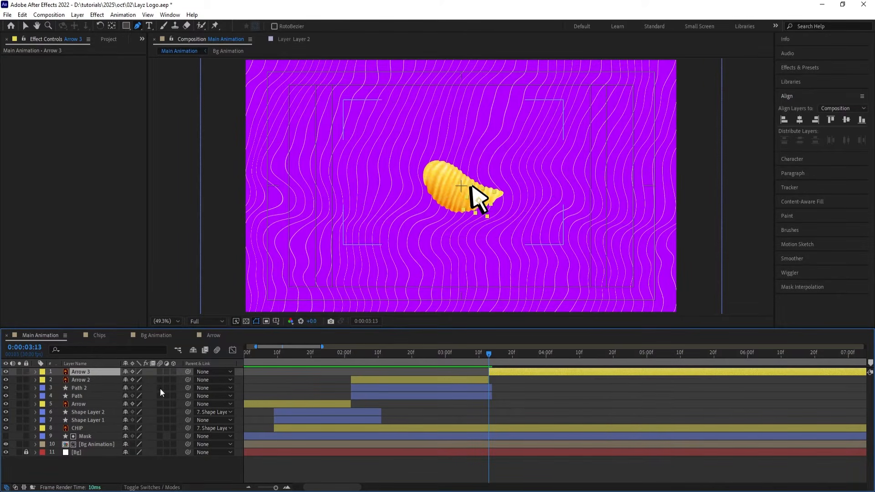
key(u)
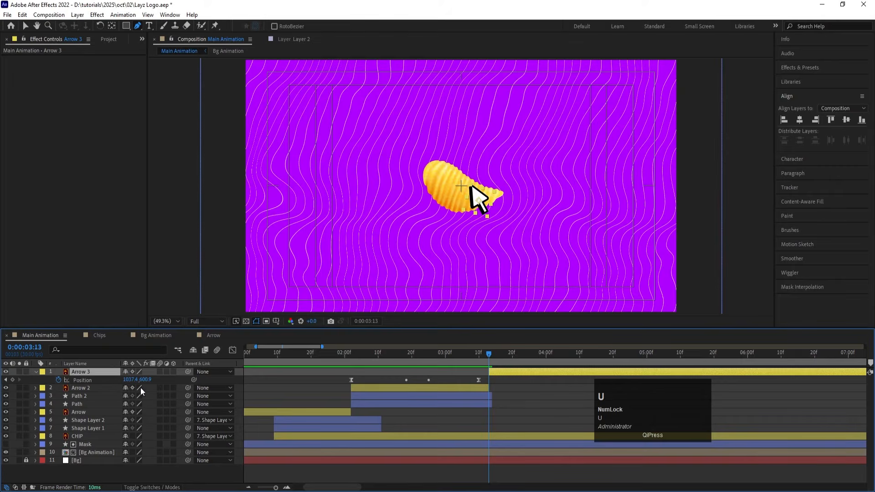
click(92, 379)
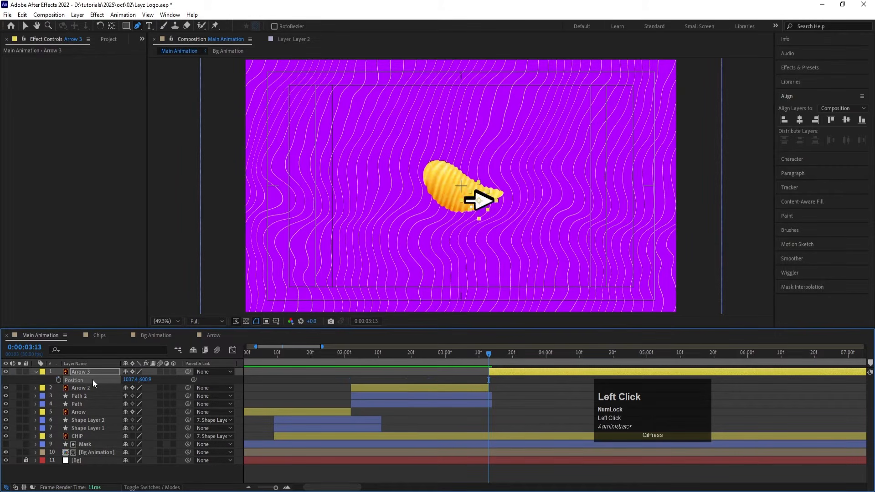
Step: Turn off Auto-Orientation for the Arrow 3 layer
right_click(92, 374)
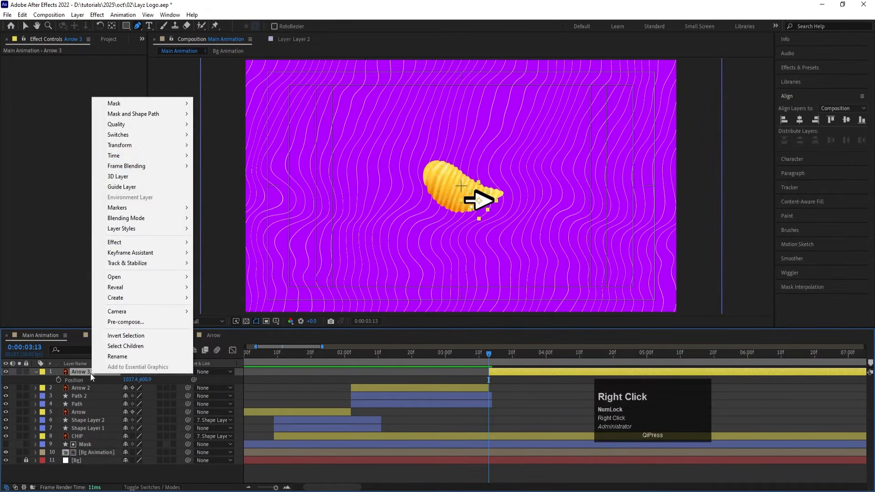
click(138, 145)
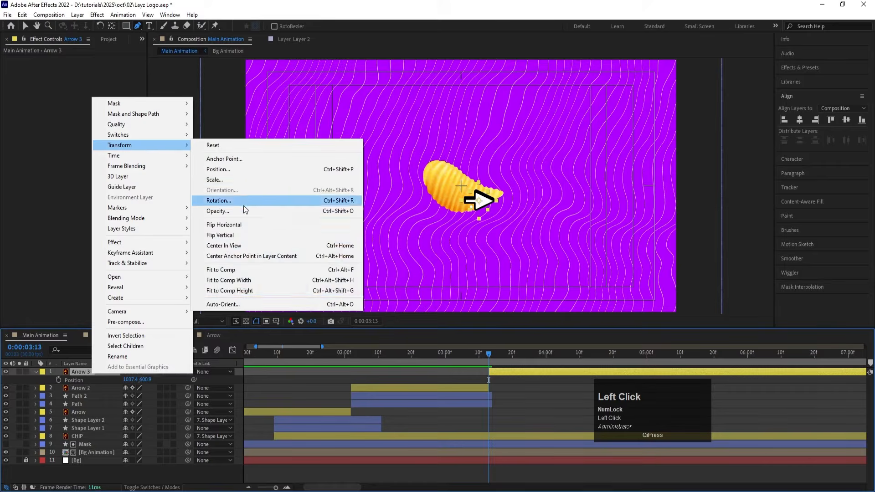
click(222, 304)
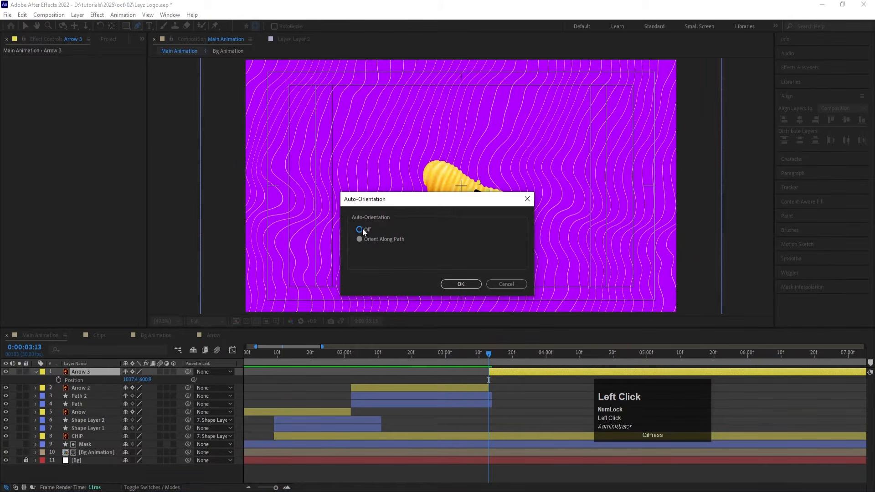
click(445, 285)
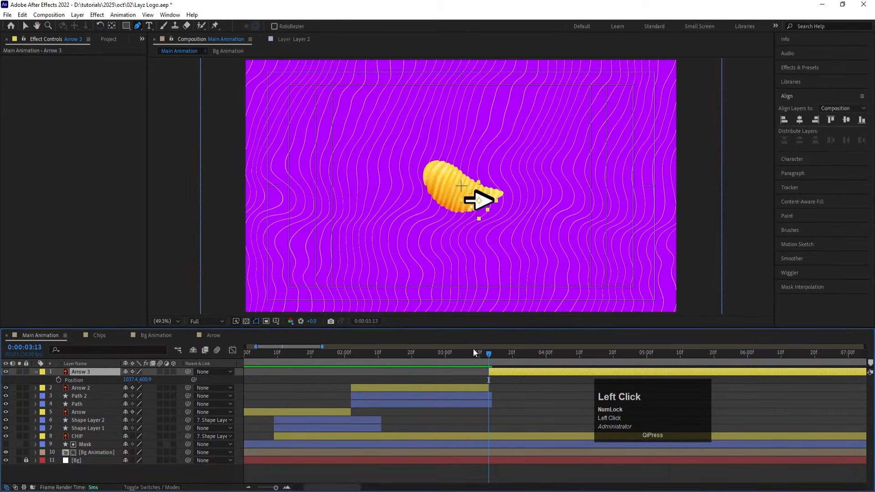
Step: Overlap Arrow 3 one frame with Arrow 2, rotate it to 15° to match, and trim its start back to 0:00:03:13
key(equal)
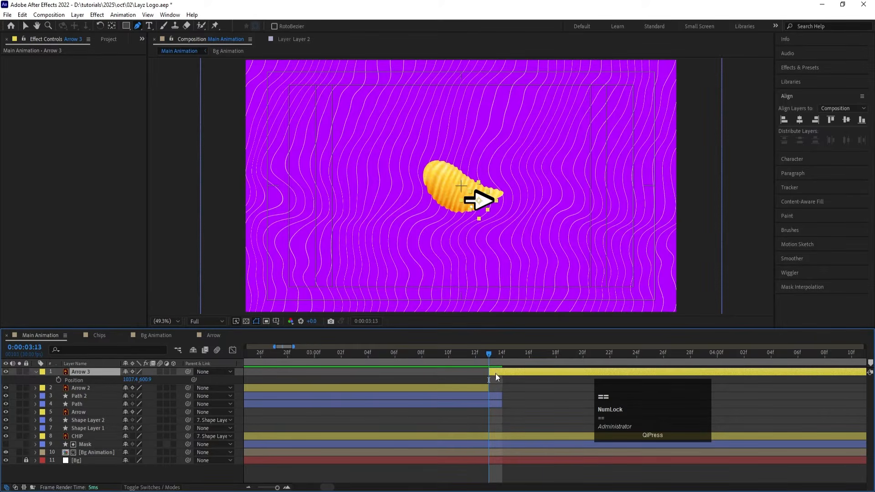
mouse_move(488, 354)
mouse_down()
mouse_move(476, 356)
mouse_move(487, 371)
mouse_up()
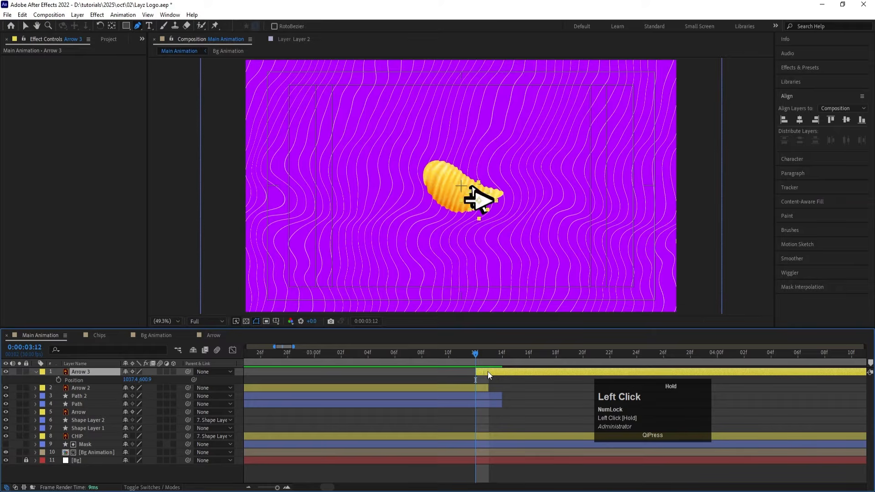
scroll(485, 203, up, 4)
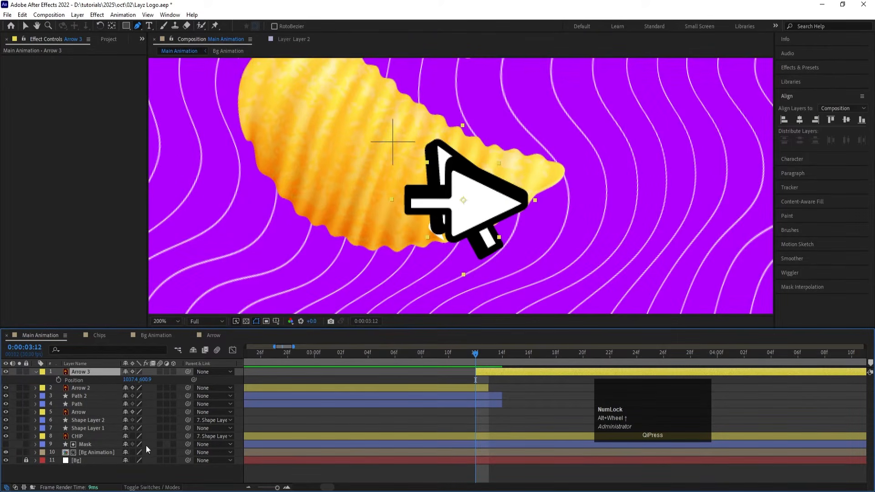
key(r)
drag(138, 385, 72, 373)
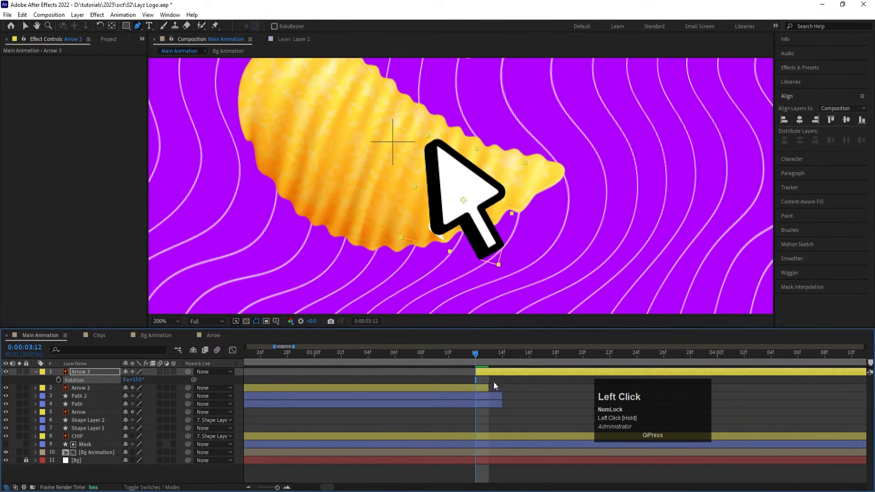
drag(489, 370, 490, 372)
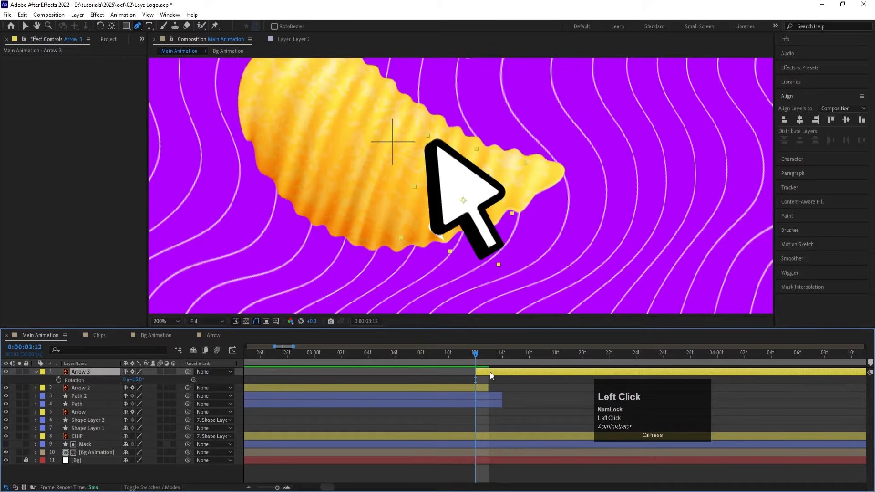
Step: Shorten the Path and Path 2 layers together so they end exactly where Arrow 3 begins
click(490, 395)
shift+click(497, 404)
drag(502, 401, 488, 398)
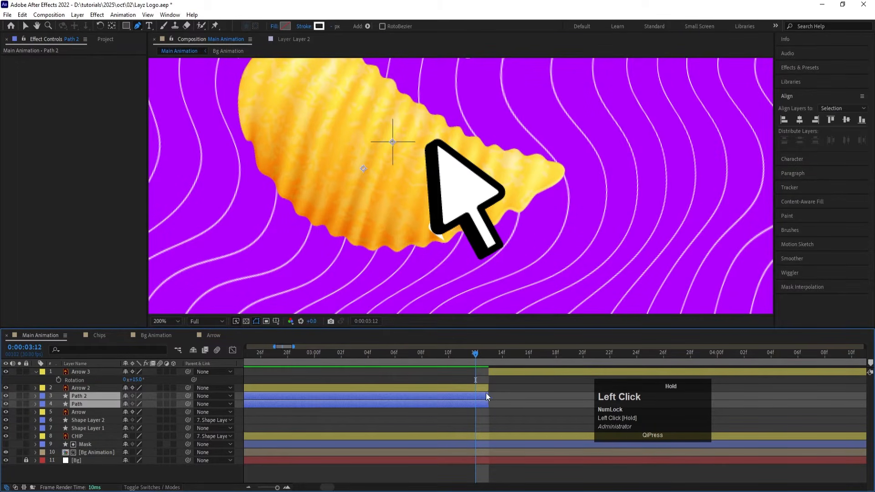
Step: Fit the composition in the viewer and play the whole animation from the start to check the arrow hand-off
key(minus)
key(minus)
key(minus)
click(315, 361)
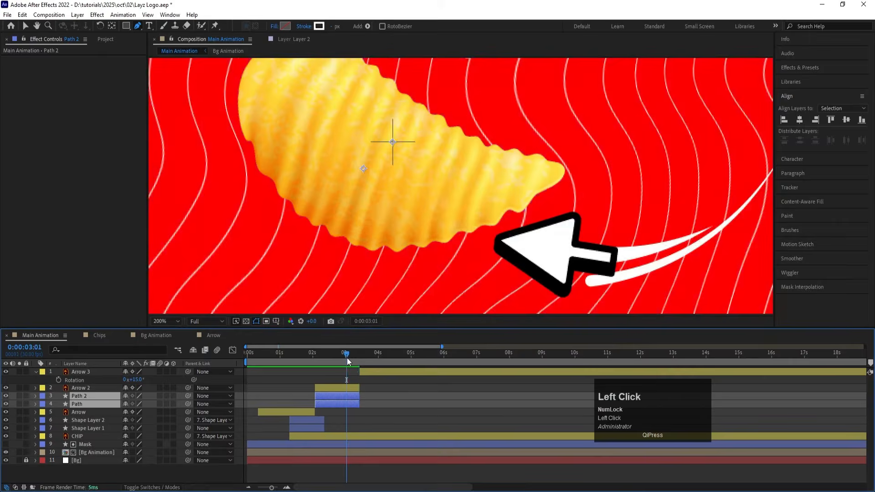
key(space)
drag(315, 360, 155, 316)
click(167, 321)
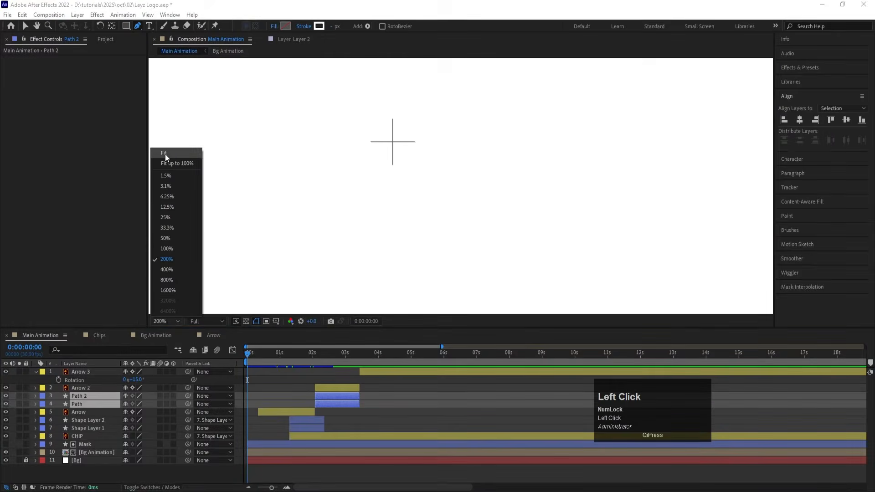
click(166, 156)
key(space)
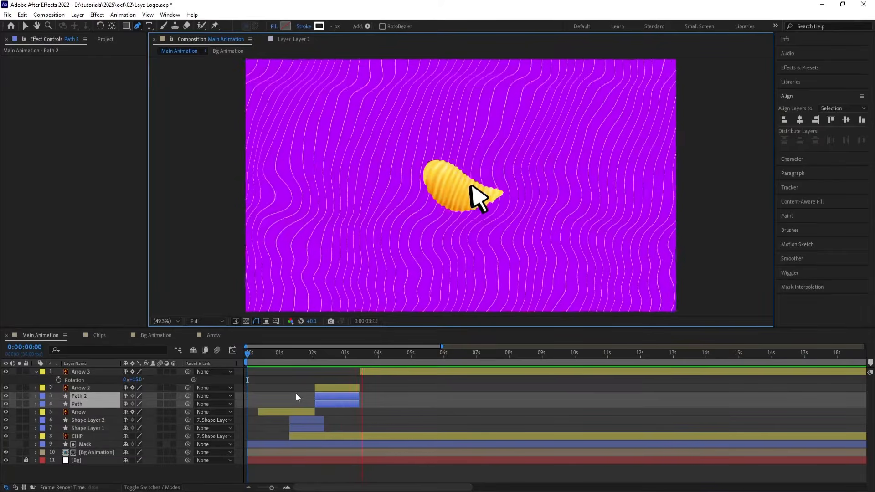
key(space)
click(365, 379)
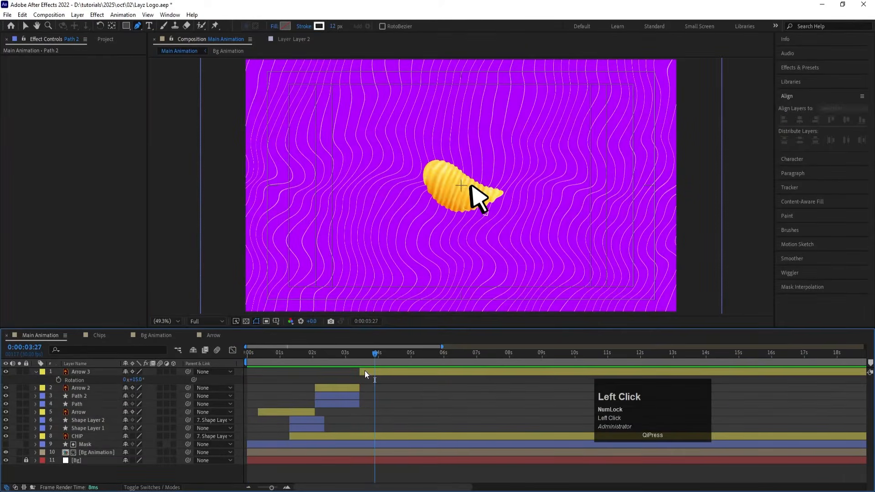
Step: Set the current time to 0:00:03:13, select the Arrow 3 layer, and save the project
drag(365, 354, 360, 356)
click(365, 371)
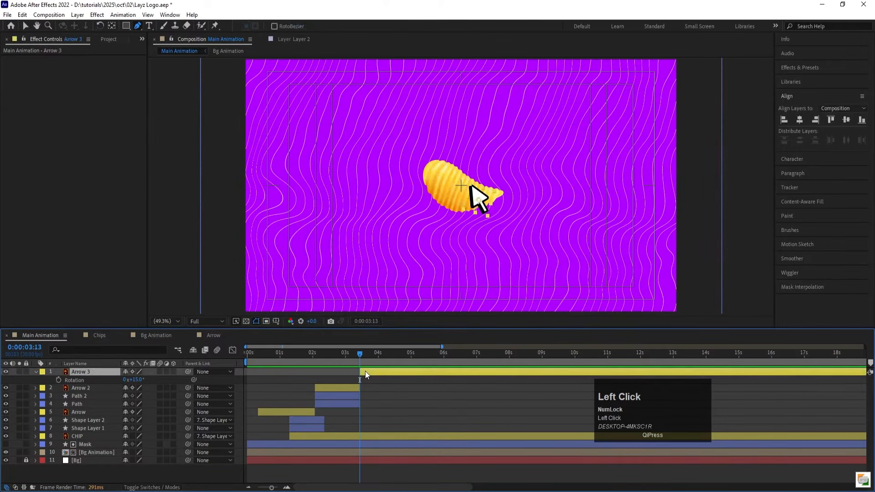
key(ctrl+s)
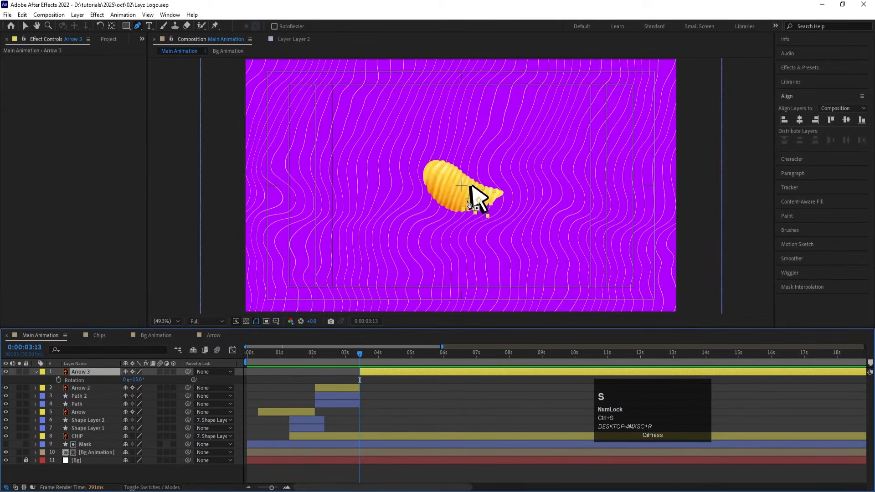
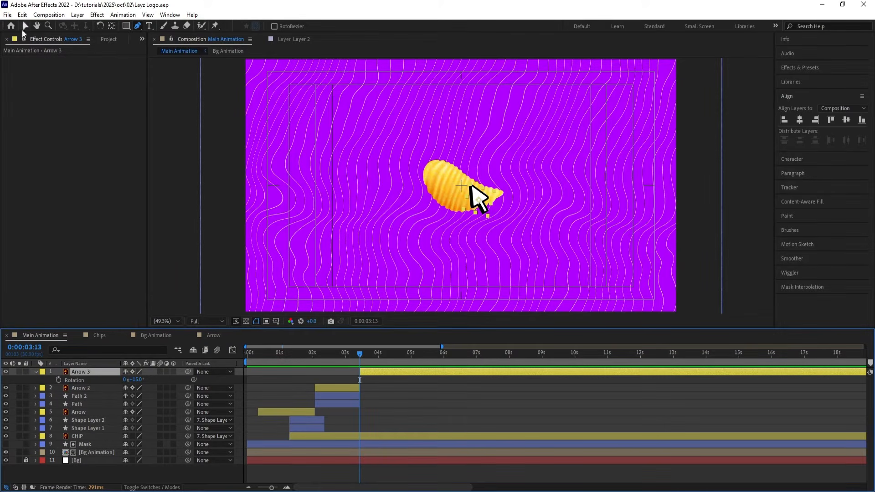
Step: Keyframe Arrow 3's position at 0:00:03:13, and move it up and right of the chip to about 1305, 449 at 0:00:04:01
click(26, 26)
click(387, 410)
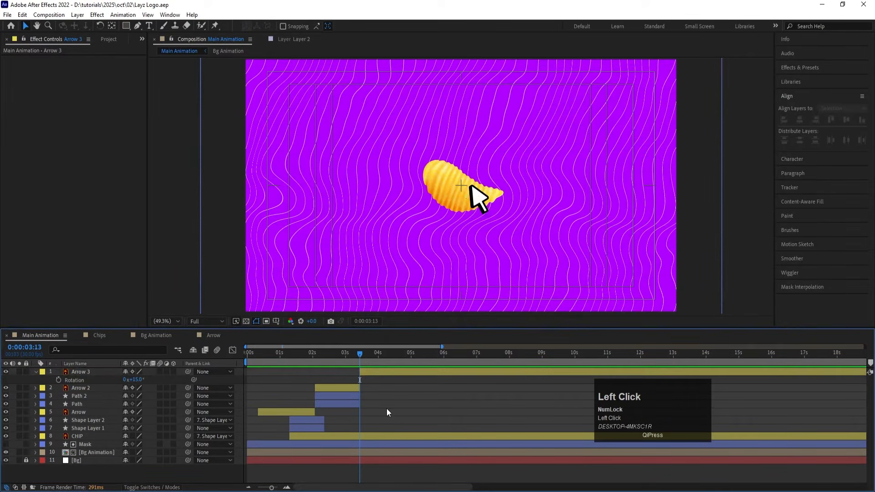
click(365, 371)
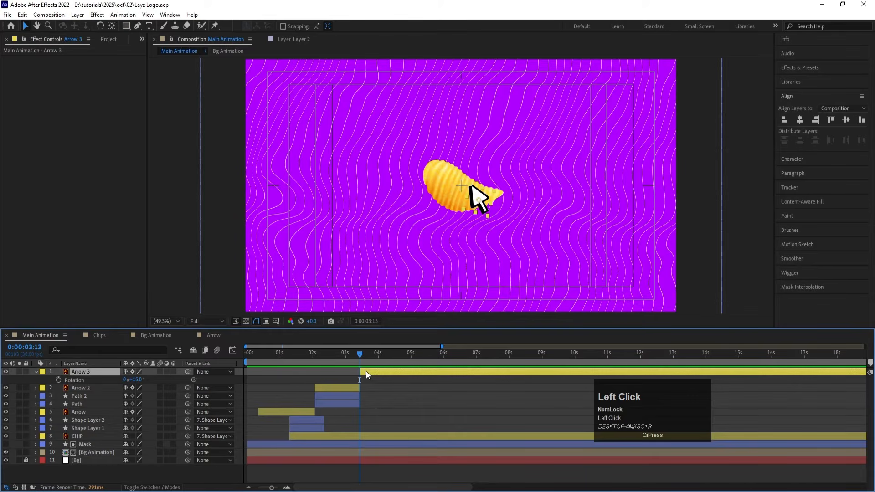
key(p)
click(60, 379)
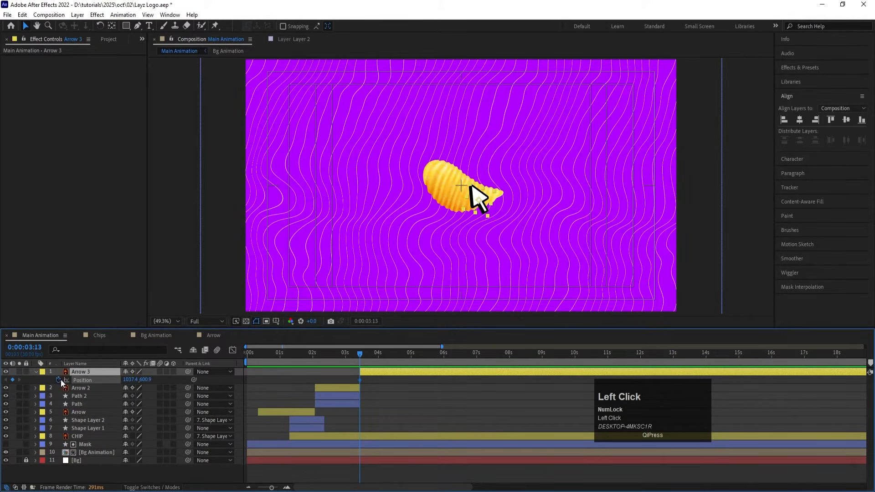
key(equal)
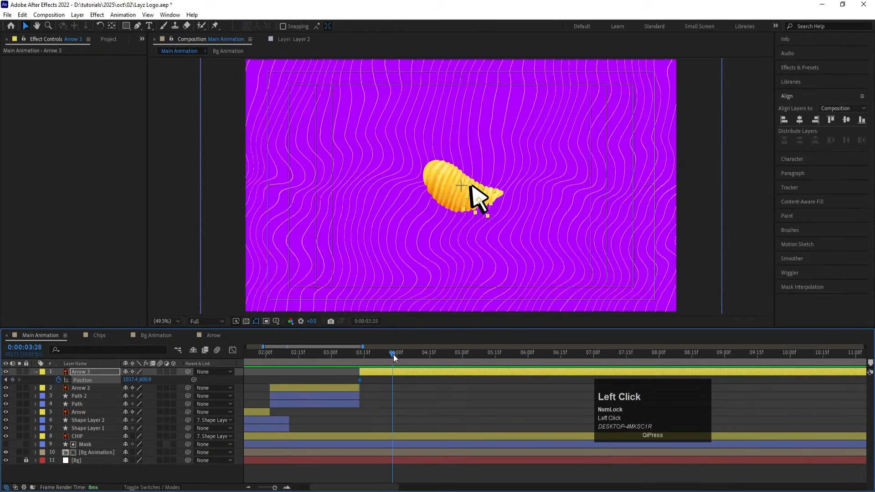
drag(393, 354, 399, 354)
key(v)
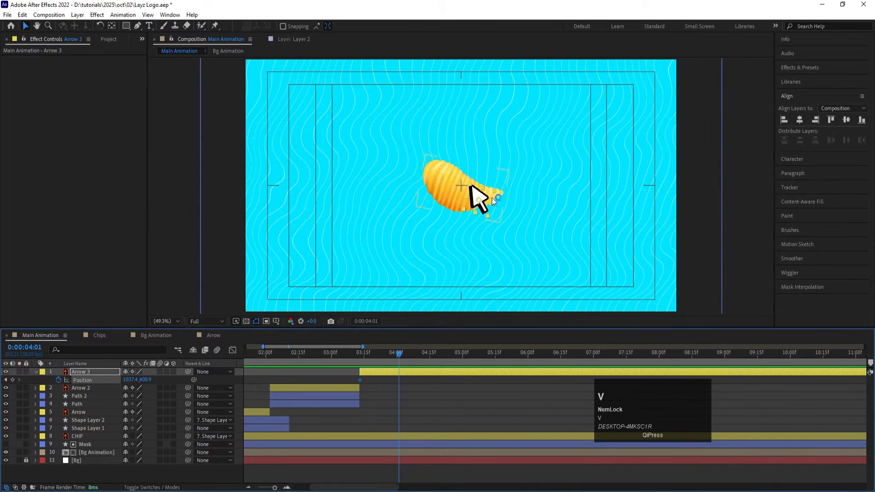
drag(484, 214, 542, 174)
Step: Copy Arrow 3's starting position keyframe to 0:00:04:18 so the arrow returns to the chip
drag(426, 351, 435, 356)
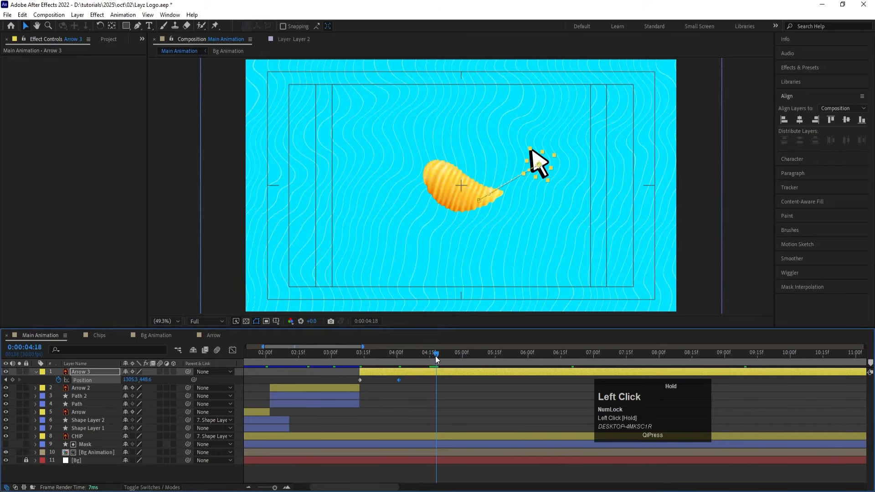
key(ctrl+c)
key(ctrl+v)
Step: Keyframe Arrow 3's rotation at 15° at 0:00:03:13, 71° at 0:00:04:01, and -81° at 0:00:04:18
drag(368, 359, 360, 358)
click(366, 373)
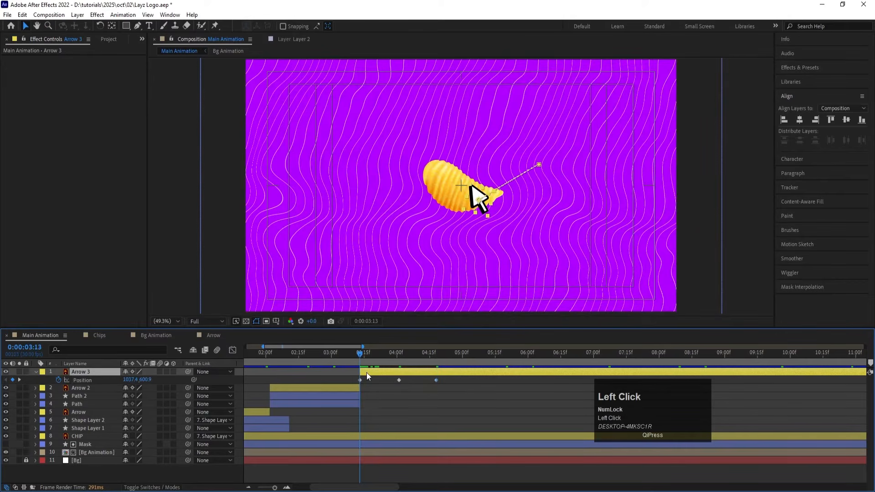
key(r)
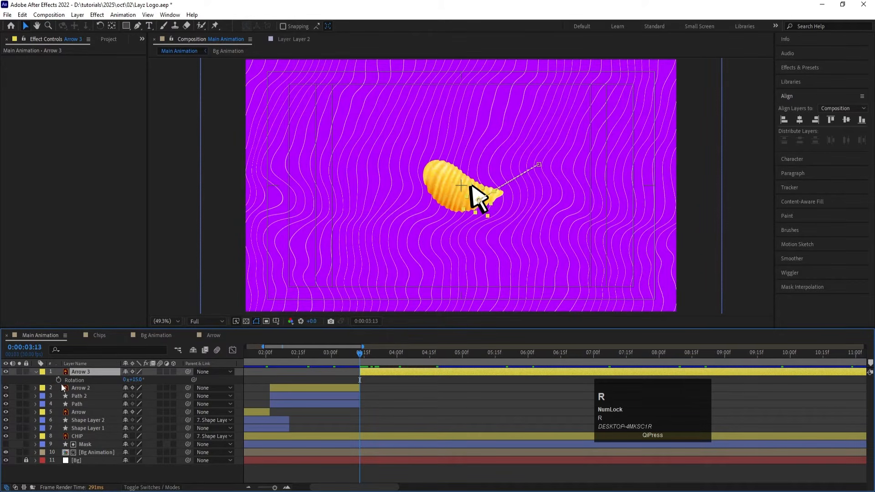
click(59, 380)
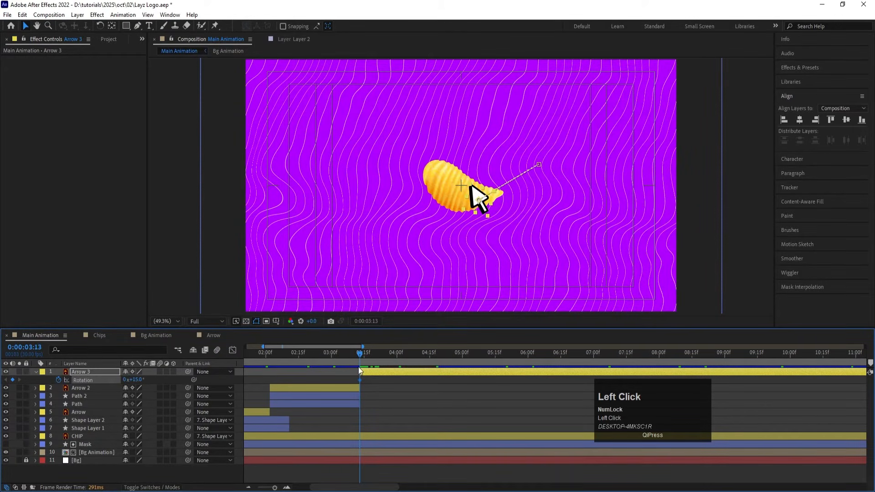
key(u)
key(k)
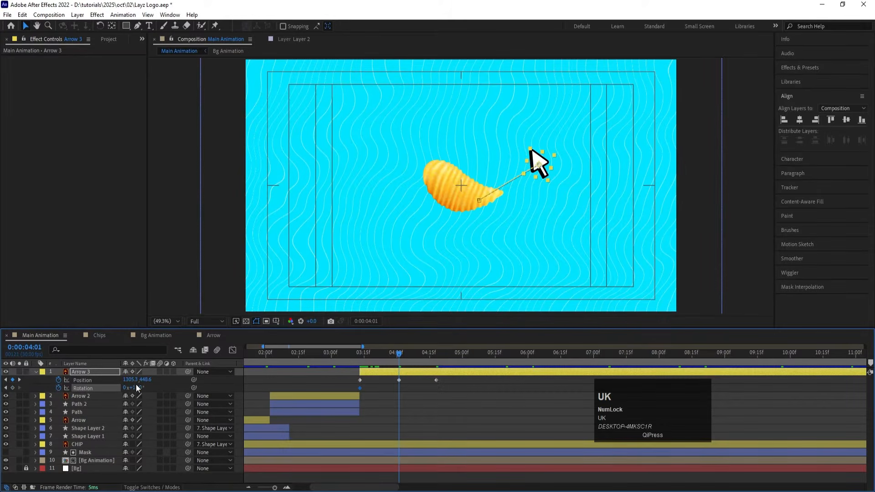
drag(135, 387, 160, 387)
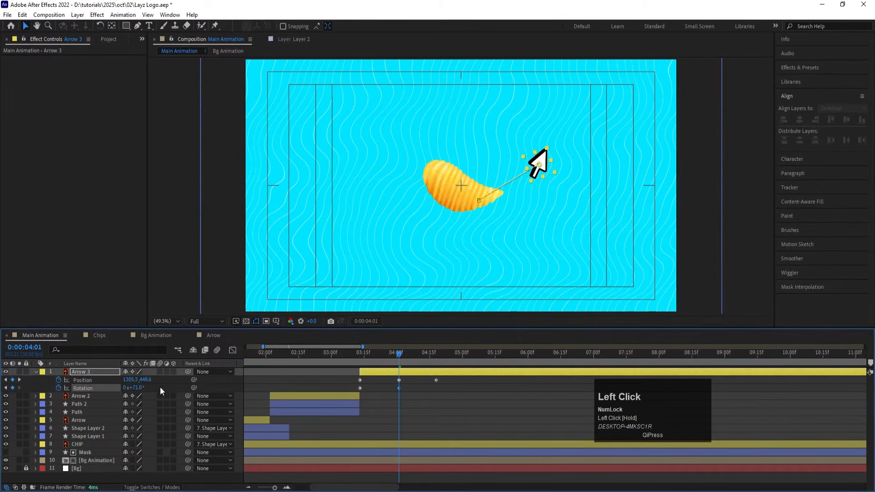
key(k)
click(362, 385)
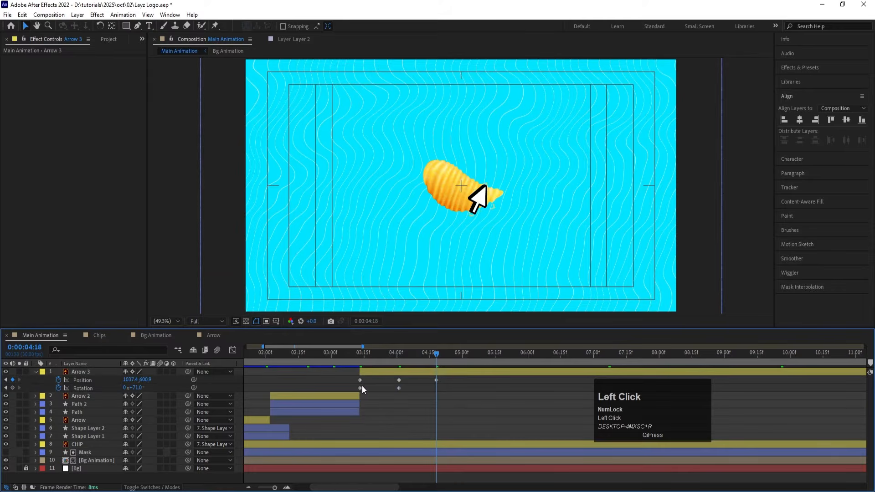
drag(136, 388, 69, 387)
Step: Split the CHIP layer at 0:00:03:13
drag(362, 362, 360, 360)
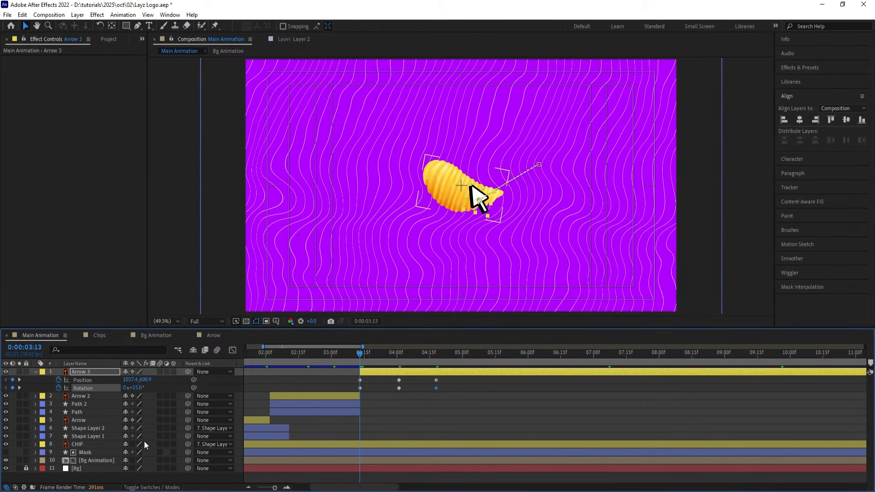
click(97, 448)
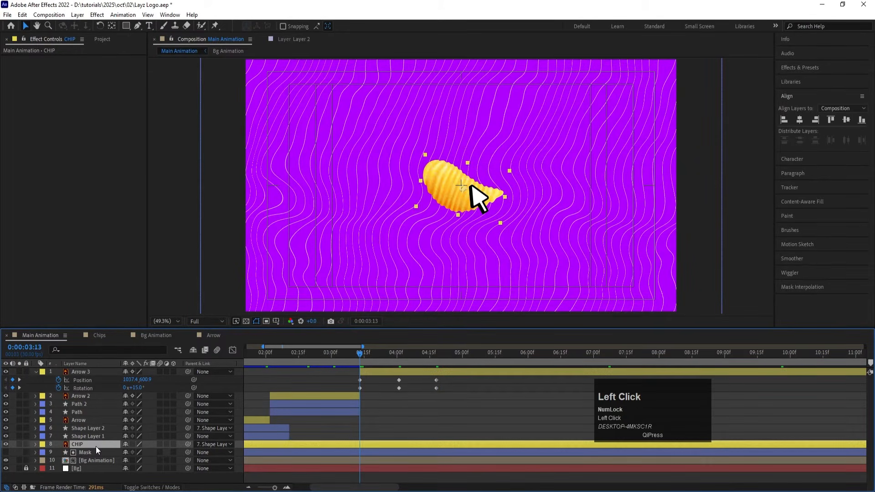
key(ctrl+shift)
key(ctrl+shift+d)
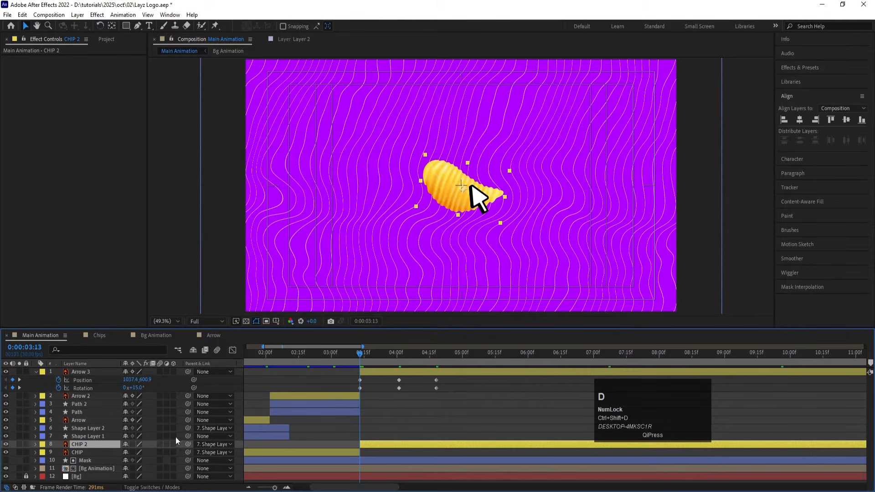
Step: Set the parent of the CHIP 2 layer to None and move the layer directly below Arrow 3
click(206, 446)
click(224, 305)
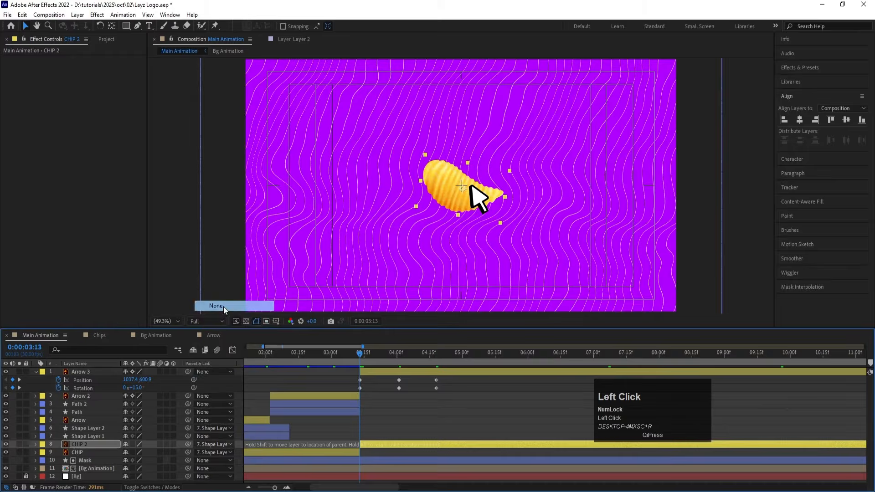
drag(85, 445, 99, 390)
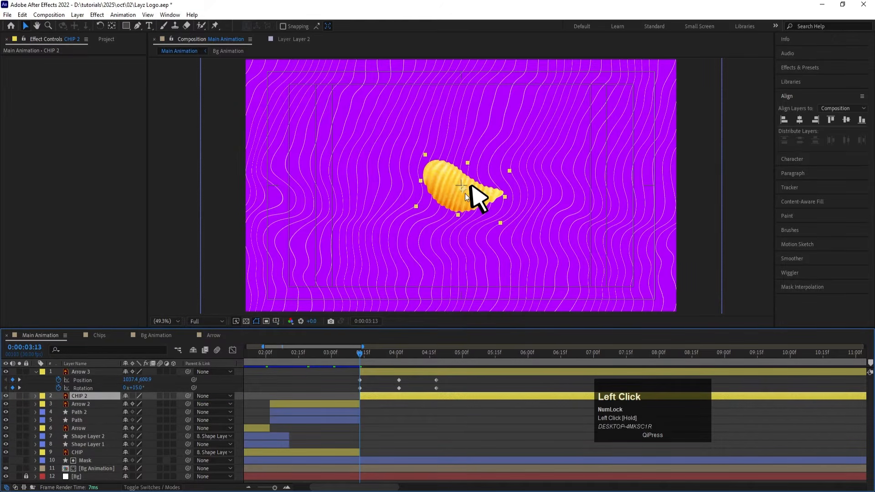
Step: Move CHIP 2's anchor point to the tip of the arrow and parent the layer to Arrow 3
key(y)
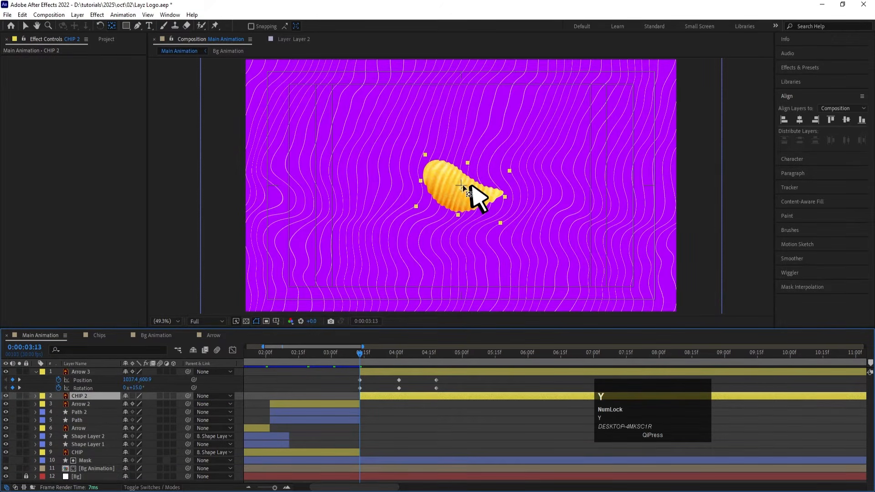
drag(469, 186, 472, 187)
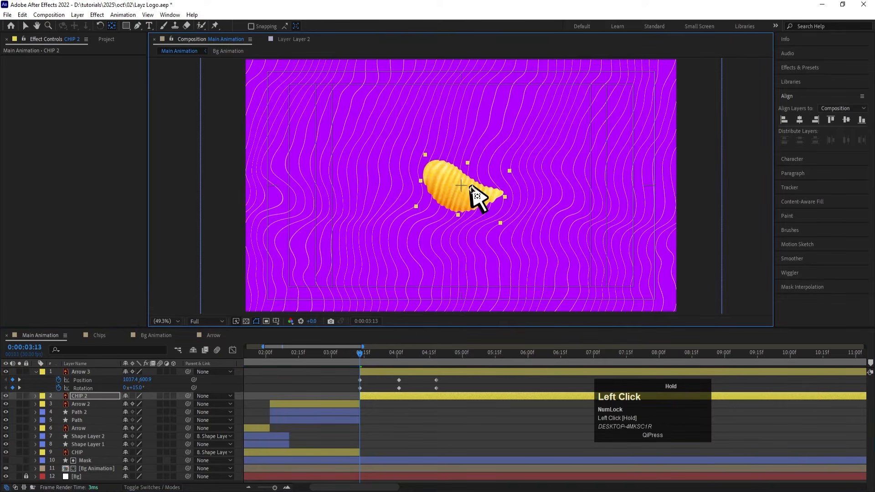
click(116, 395)
drag(187, 395, 80, 373)
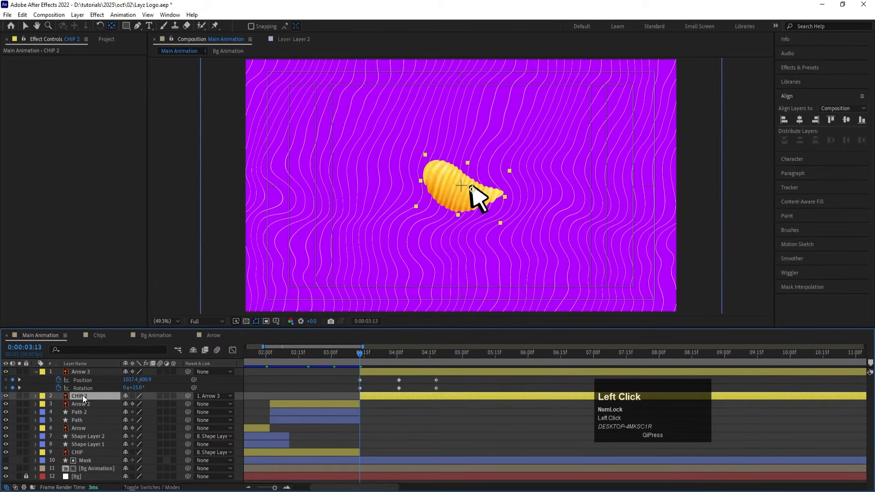
Step: Keyframe CHIP 2's rotation at -4.5° at 0:00:03:13, 87.5° at 0:00:04:01, and 0° at 0:00:04:18
key(r)
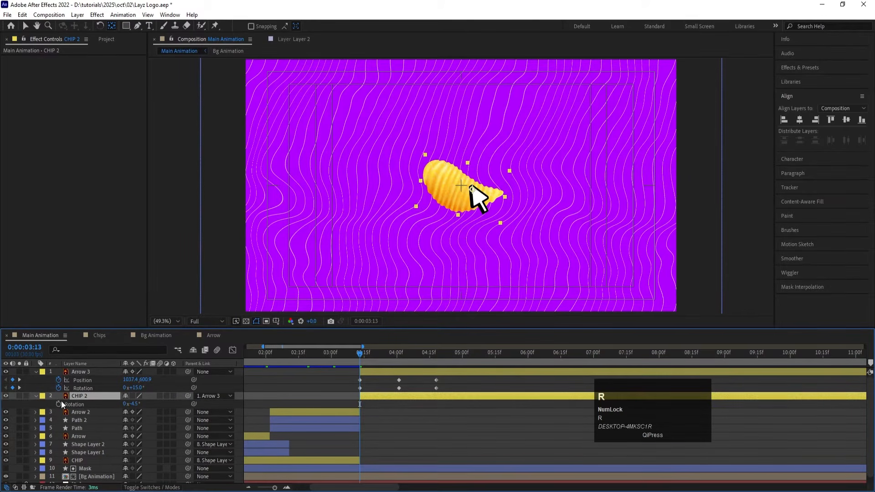
click(60, 401)
key(k)
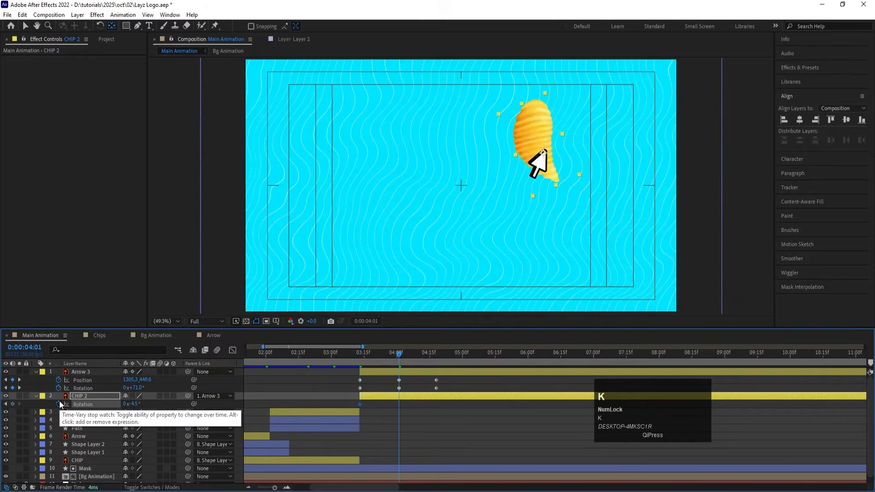
drag(133, 407, 170, 399)
key(k)
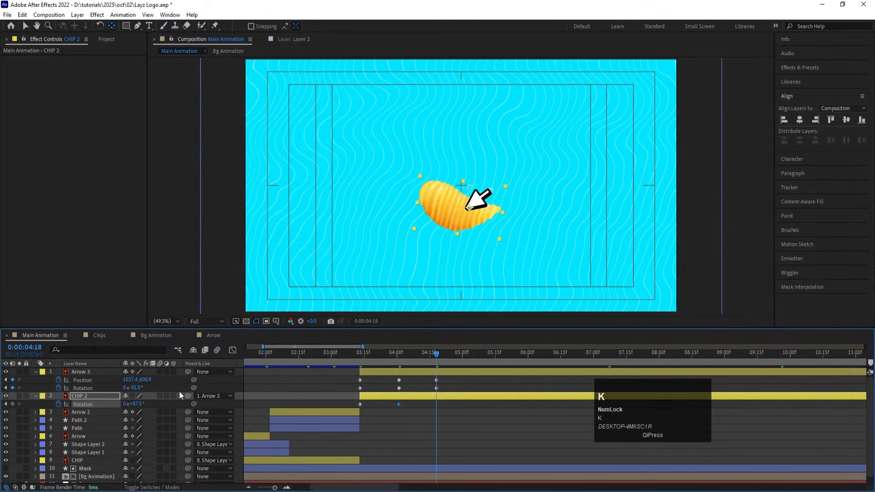
click(137, 404)
key(Return)
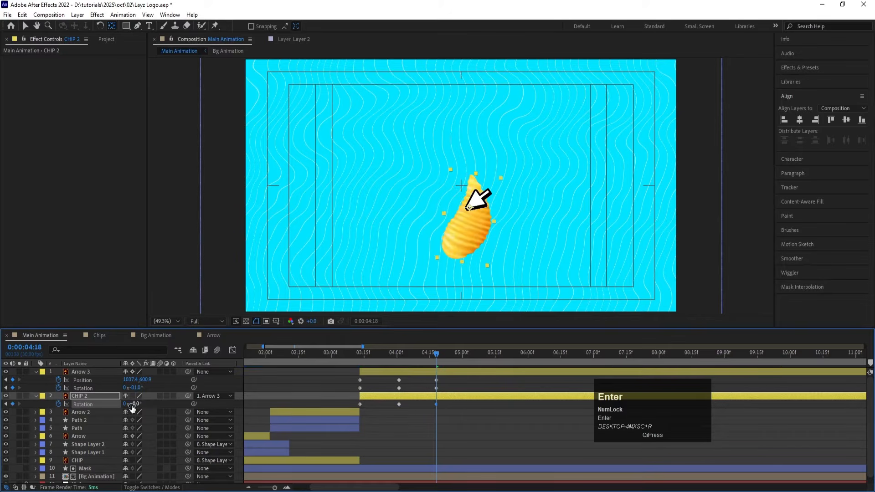
Step: Preview the arrow carrying the chip and change CHIP 2's rotation at 0:00:04:18 to 32°
drag(387, 354, 371, 353)
key(space)
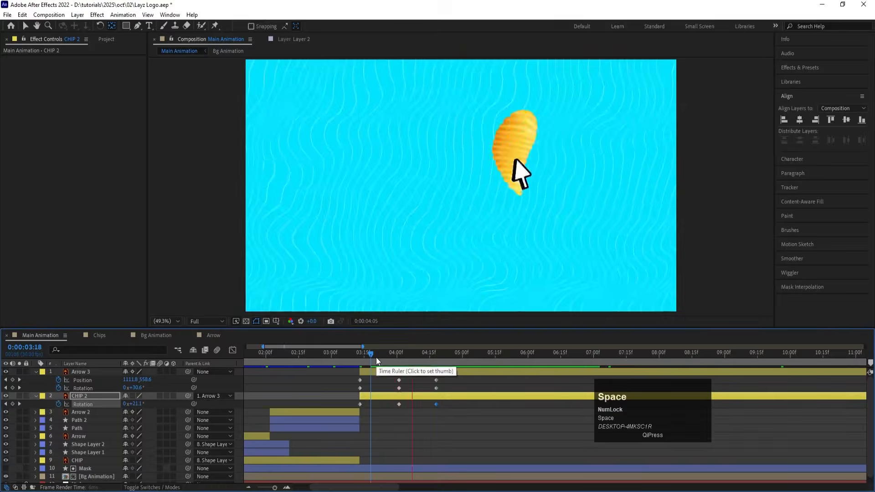
key(space)
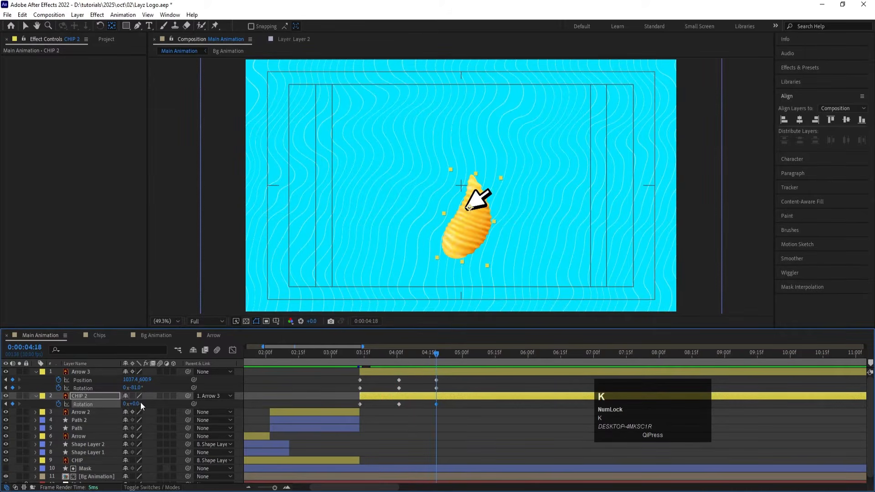
drag(429, 353, 436, 354)
Step: Apply Easy Ease to all Arrow 3 position and rotation keyframes and all CHIP 2 rotation keyframes
key(j)
key(j)
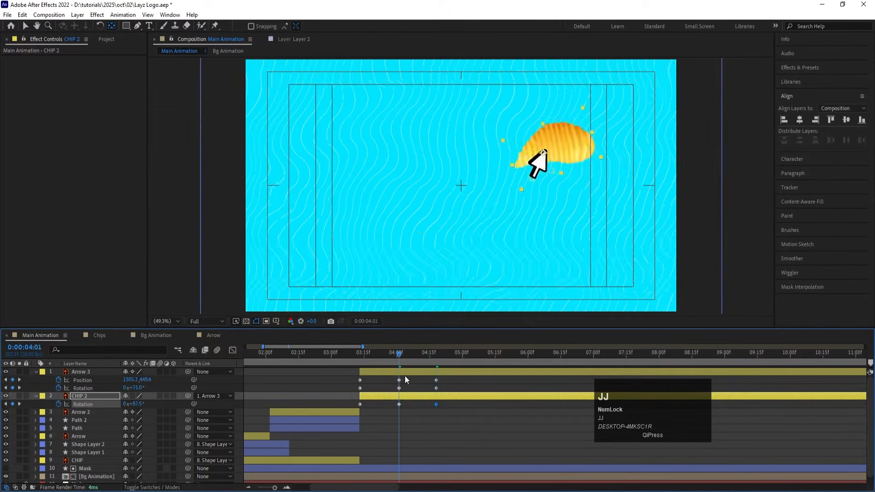
drag(352, 378, 450, 409)
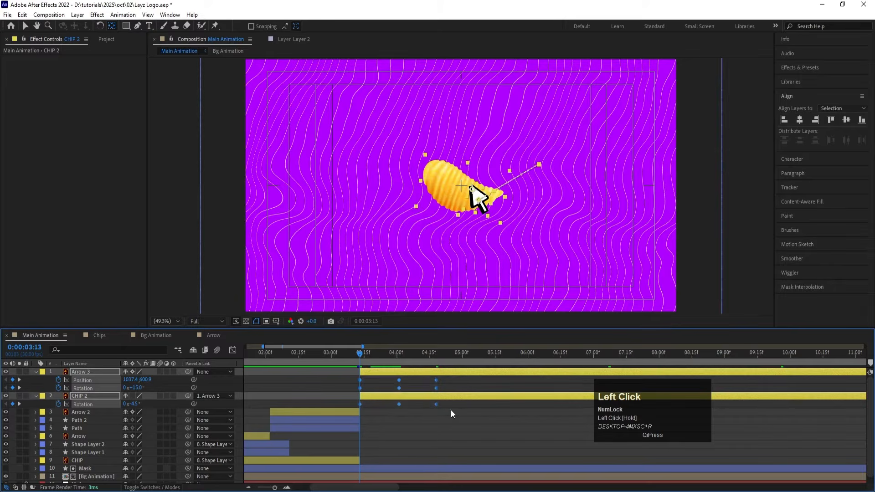
key(F9)
Step: Shape the keyframes' speed graph so the outward move peaks early and the return move peaks near its end
click(229, 350)
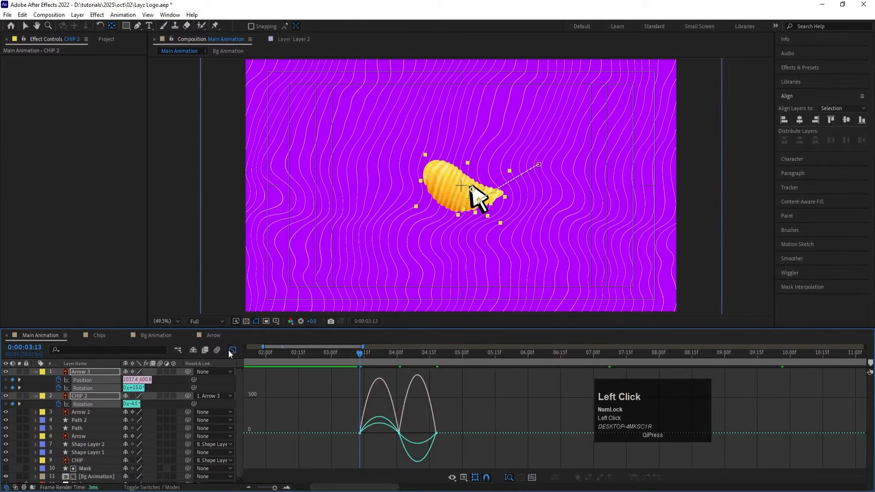
key(equal)
drag(454, 418, 363, 433)
drag(426, 421, 466, 479)
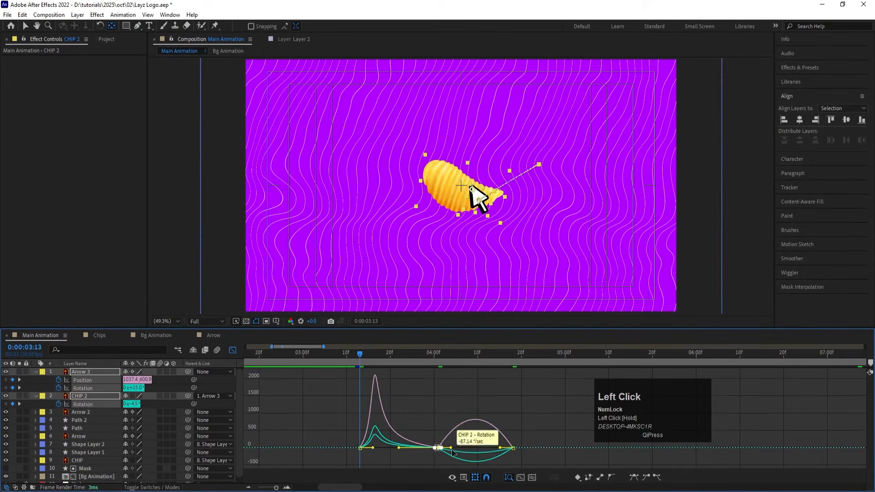
drag(451, 448, 507, 450)
drag(533, 420, 507, 433)
click(232, 350)
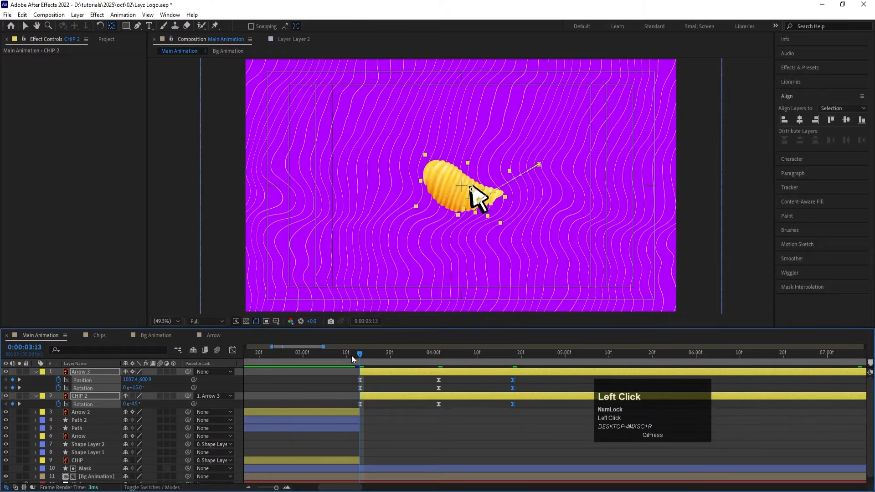
Step: Play the arrow and chip swing from shortly before 0:00:03:13 to check its timing
click(313, 356)
key(space)
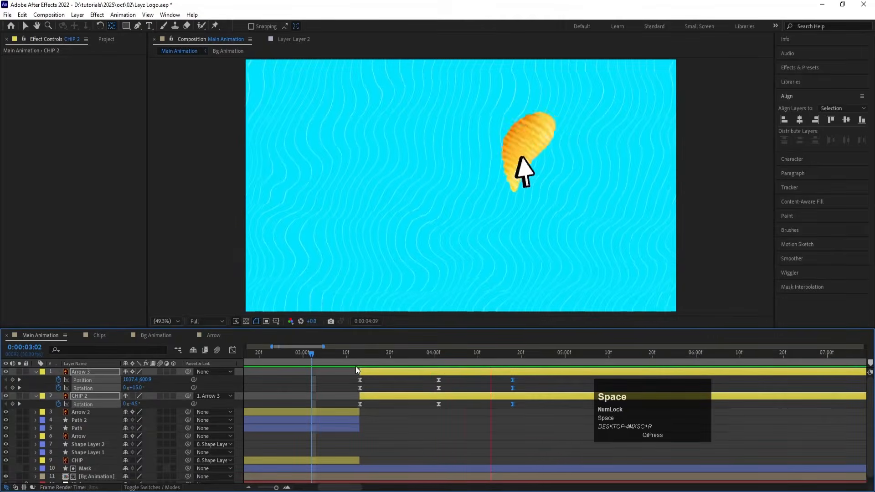
key(minus)
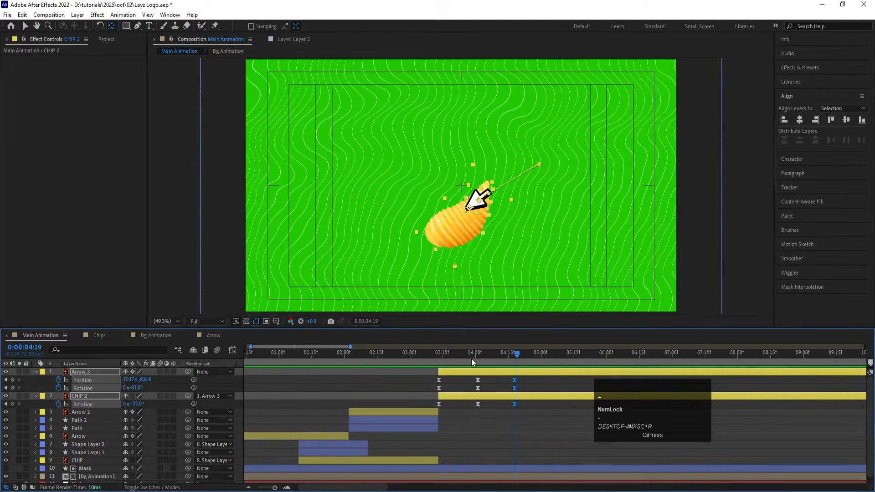
click(434, 359)
key(space)
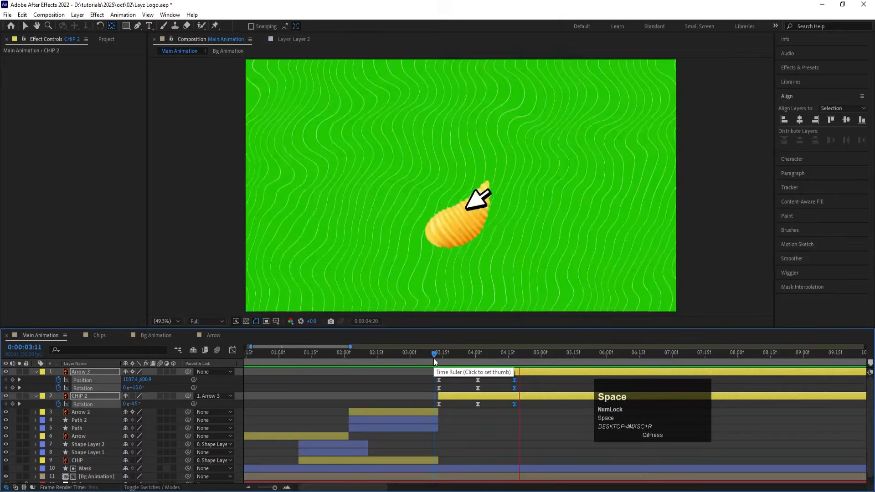
Step: Compress the Arrow 3 and CHIP 2 keyframes proportionally to about half their duration, and preview from 0:00:03:11
drag(429, 379, 472, 374)
click(433, 356)
key(space)
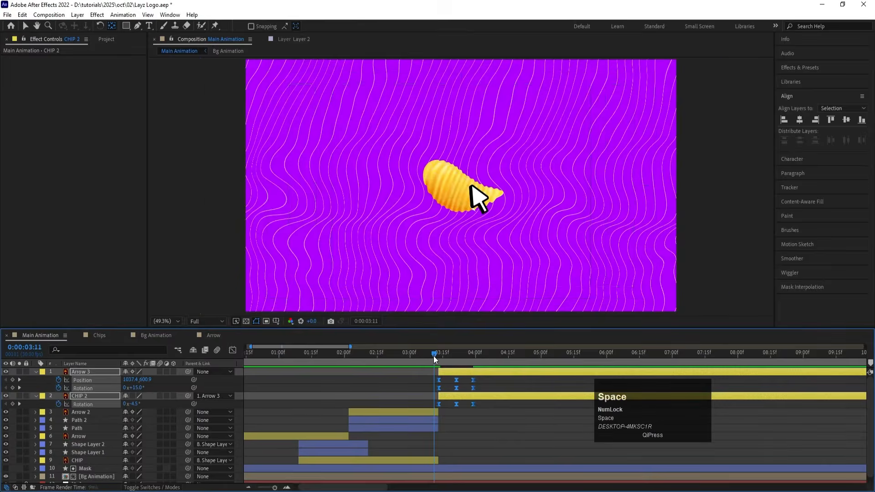
Step: Play the Main Animation composition from its beginning to review the sequence through the chip swing
drag(427, 352, 121, 371)
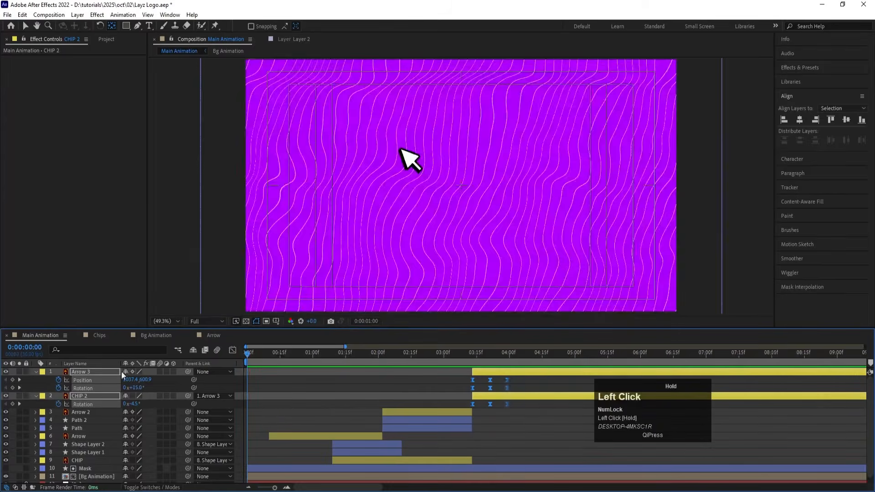
key(space)
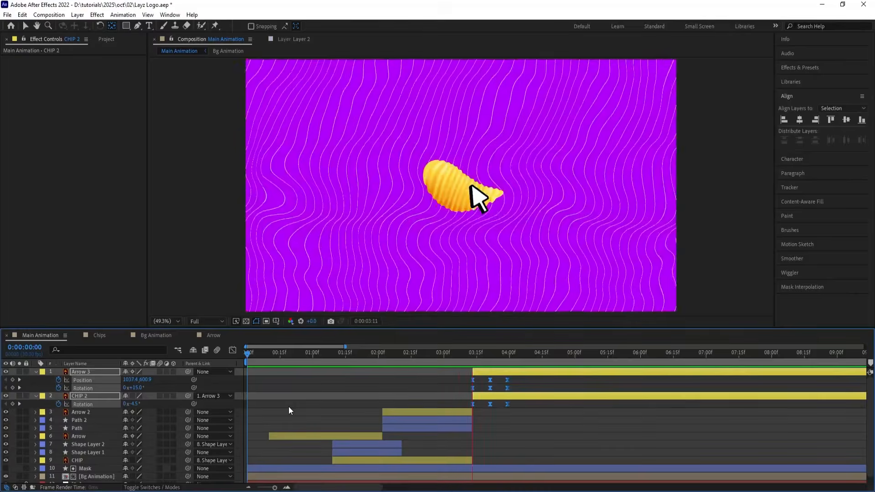
key(space)
click(524, 385)
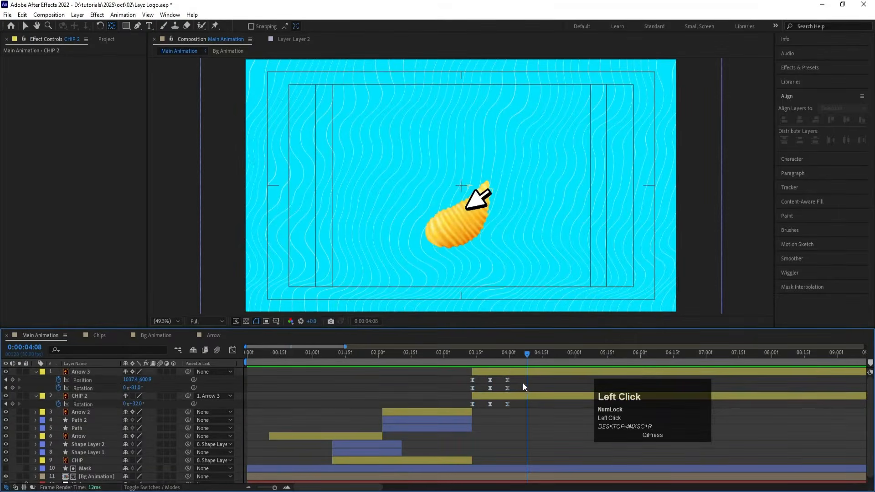
Step: Split the CHIP 2 layer at 0:00:03:29 and move the new second segment above Arrow 3
mouse_move(504, 353)
mouse_down()
mouse_move(462, 352)
mouse_move(508, 356)
mouse_up()
key(space)
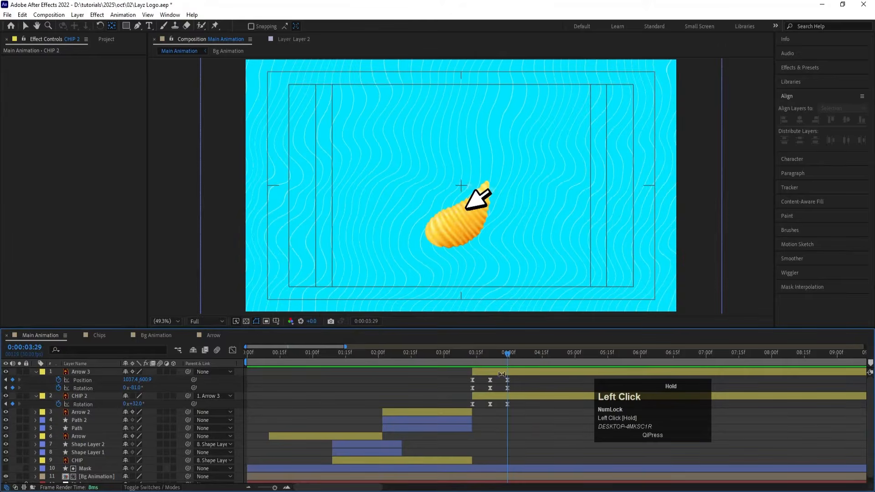
click(80, 396)
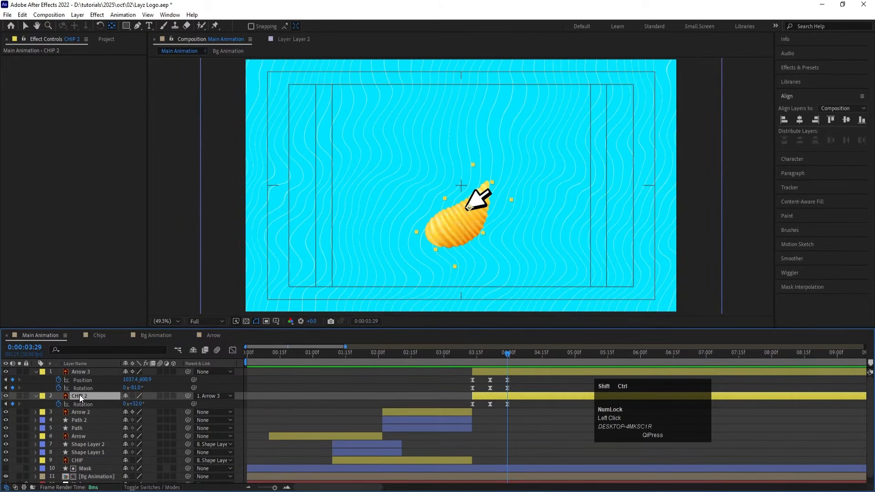
key(ctrl+shift+d)
drag(103, 396, 97, 368)
Step: Set CHIP 3's parent to None and pre-compose it as "Breaking chip", moving all attributes into the new composition
click(201, 372)
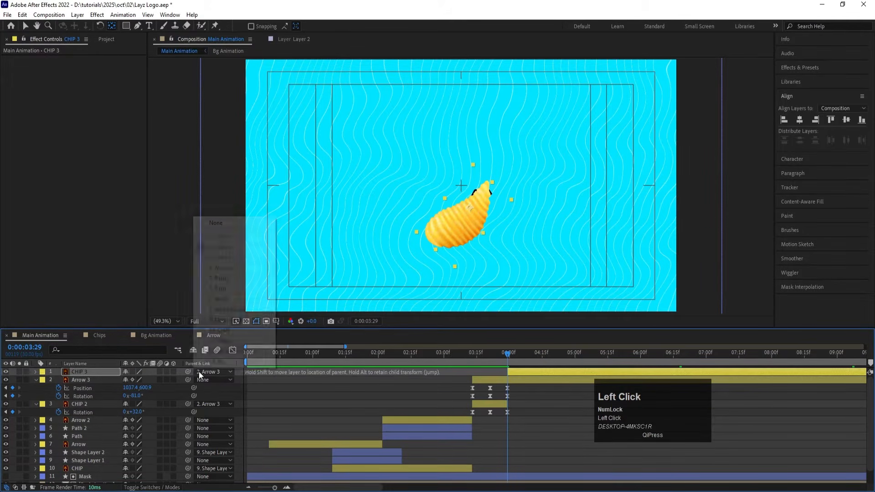
click(220, 222)
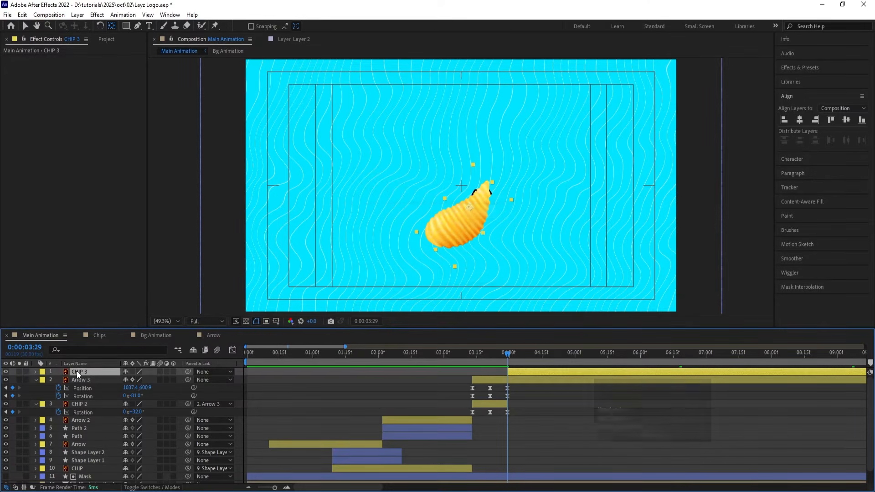
key(ctrl+shift+c)
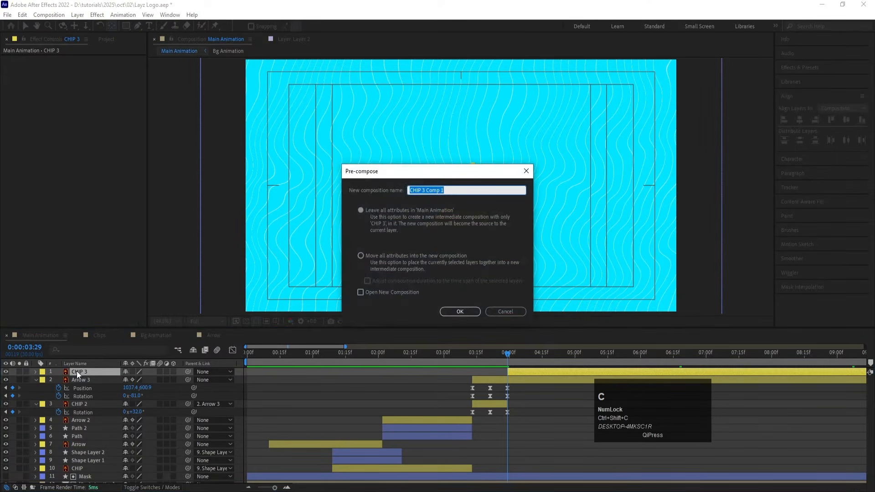
text(B)
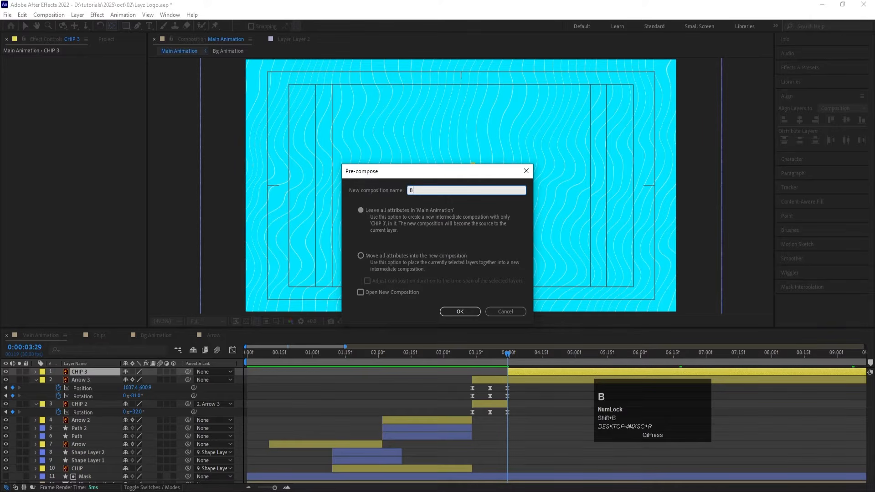
text(reaking chip)
click(361, 255)
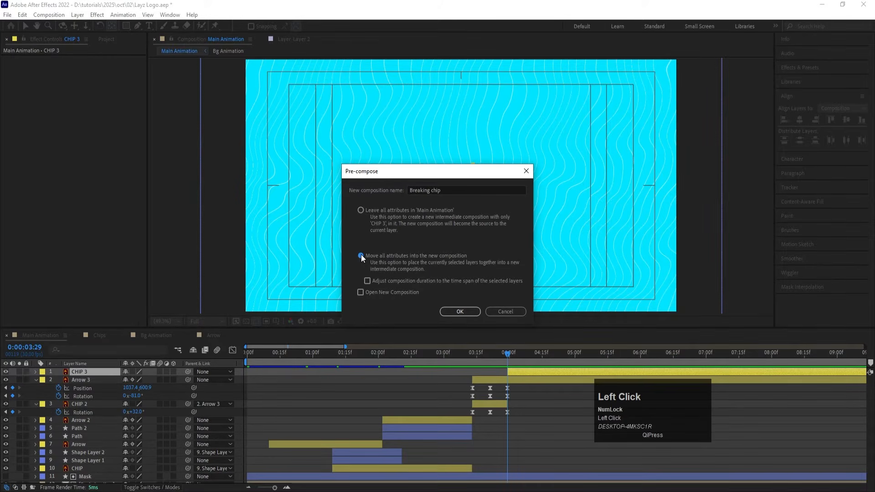
click(455, 312)
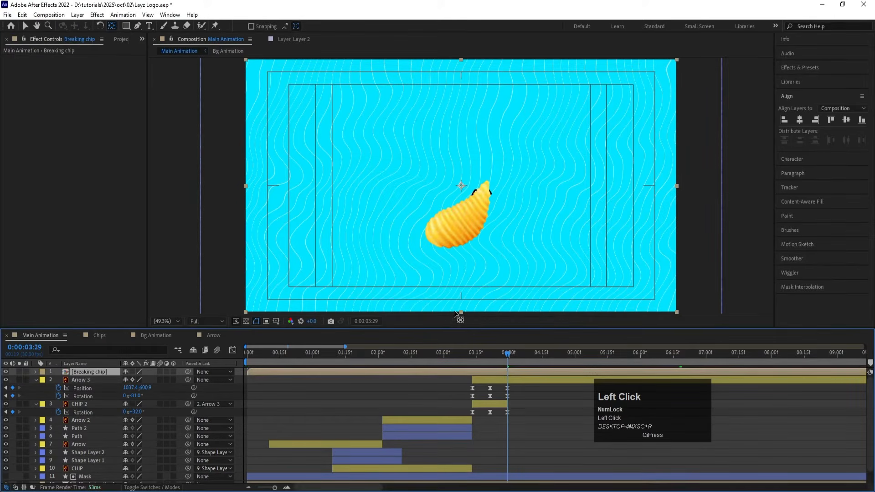
Step: Inside the Breaking chip composition, move the CHIP 3 layer so it starts at the composition's first frame
double_click(266, 372)
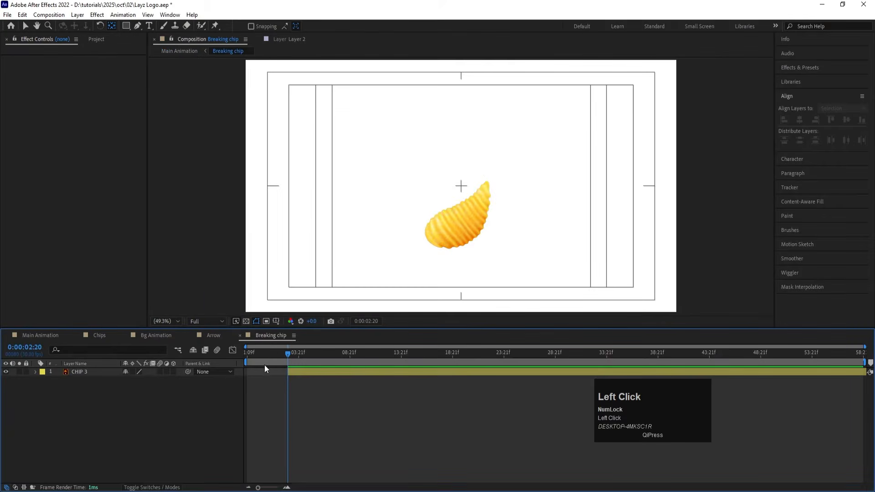
drag(267, 354, 81, 381)
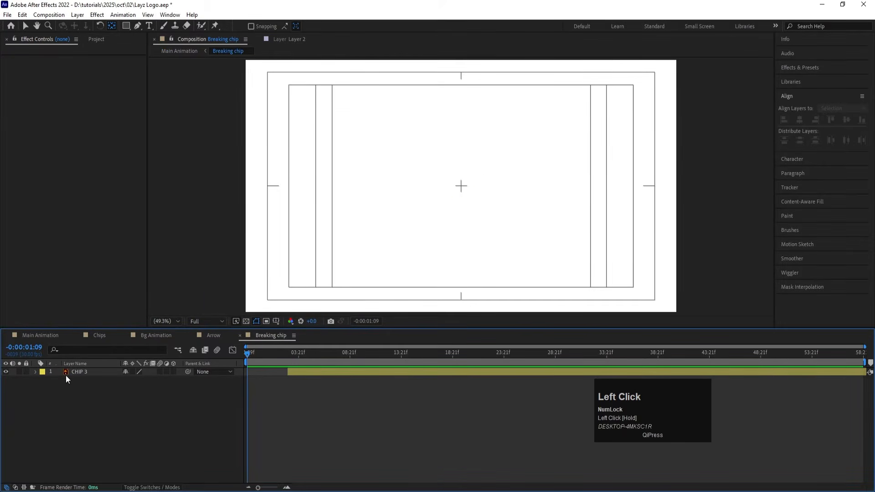
click(72, 371)
key(bracketleft)
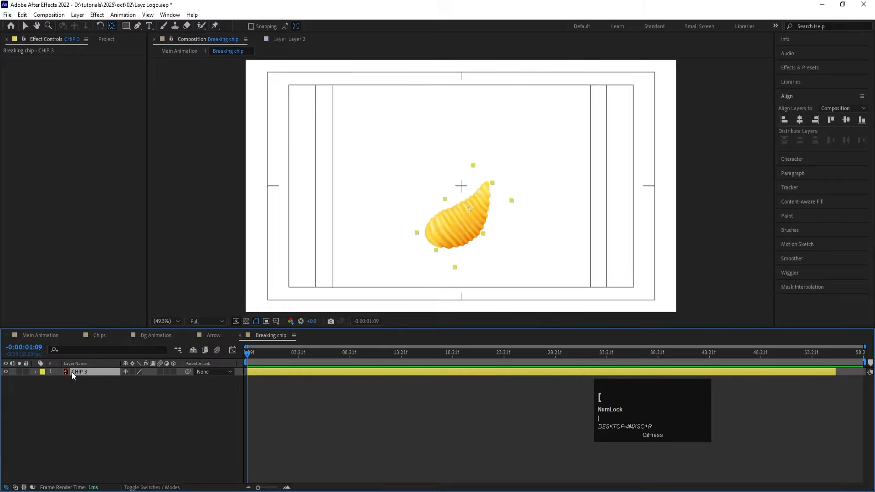
Step: Return to Main Animation and shift the Breaking chip layer so it starts at 0:00:03:29
click(44, 334)
drag(509, 358, 510, 356)
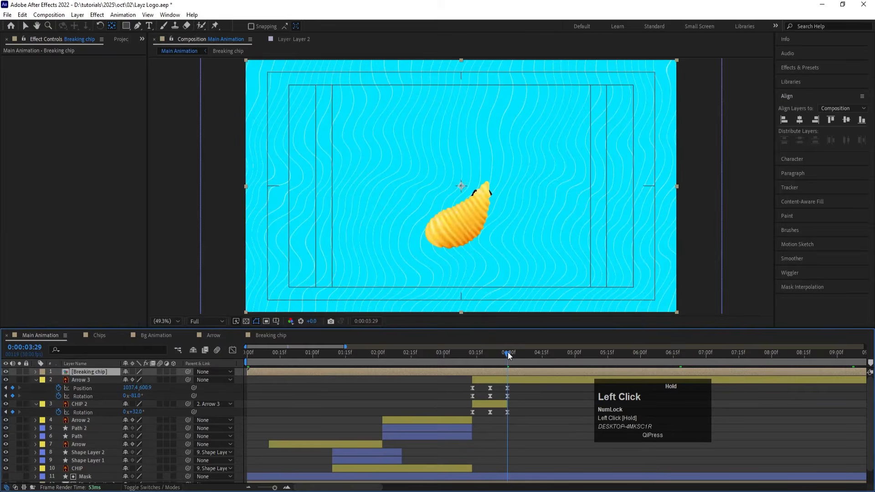
key(bracketleft)
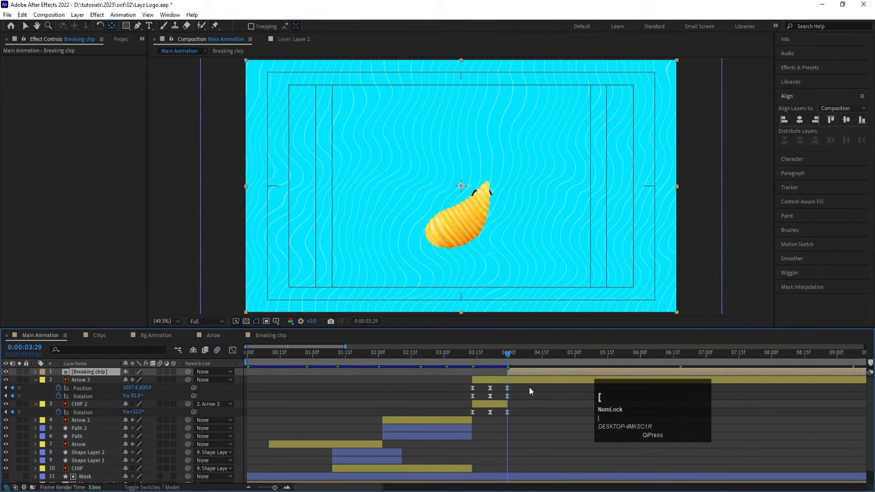
click(528, 415)
Step: Find the CC Pixel Polly effect and apply it to the Breaking chip layer
click(510, 372)
click(801, 68)
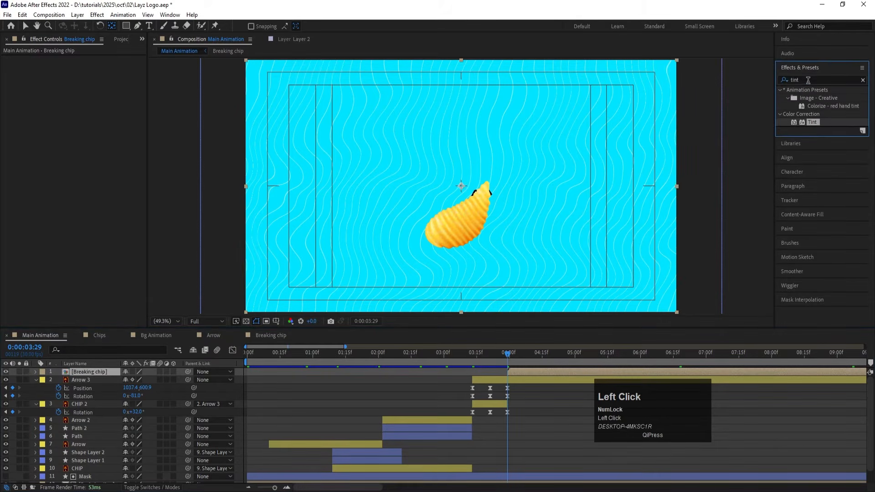
click(808, 80)
key(ctrl+a)
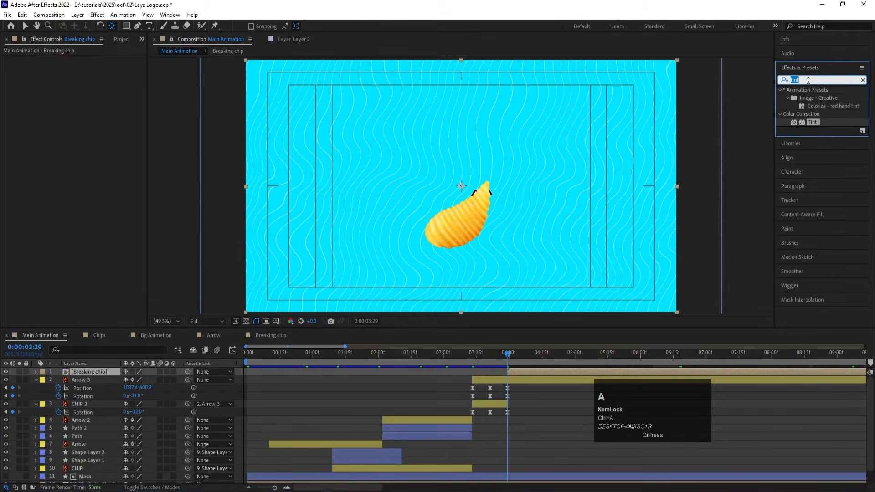
text(cc pi)
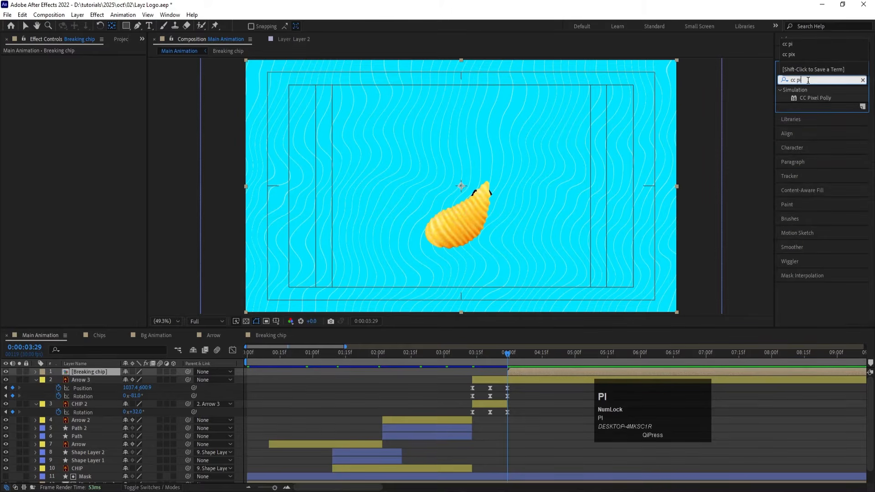
double_click(815, 97)
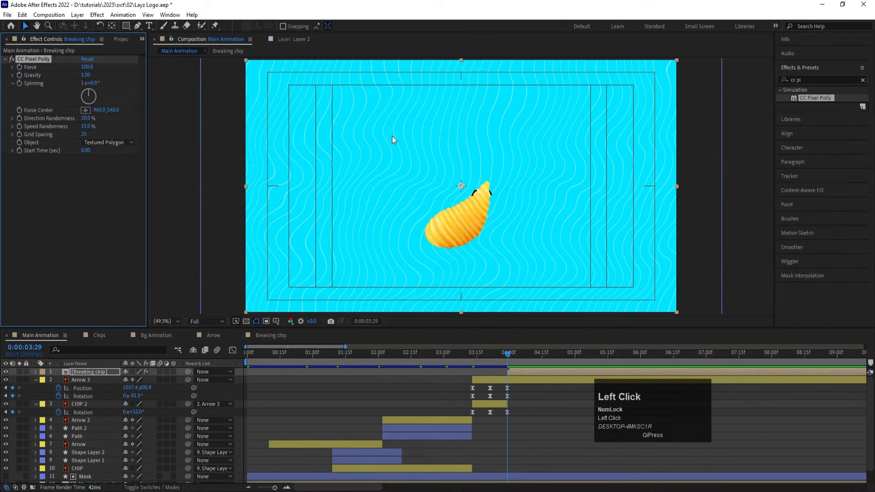
Step: Set CC Pixel Polly's Force to 600 and place its Force Center on the chip's middle, at about 958, 692
click(87, 68)
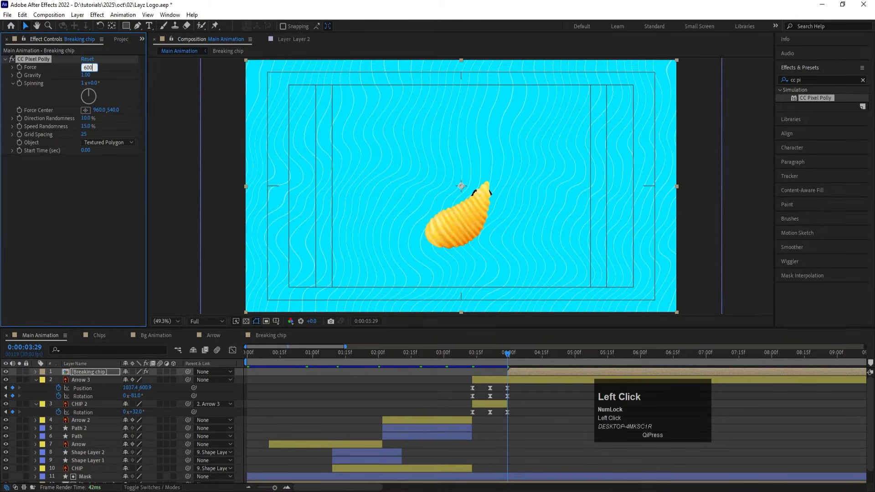
text(600)
key(Return)
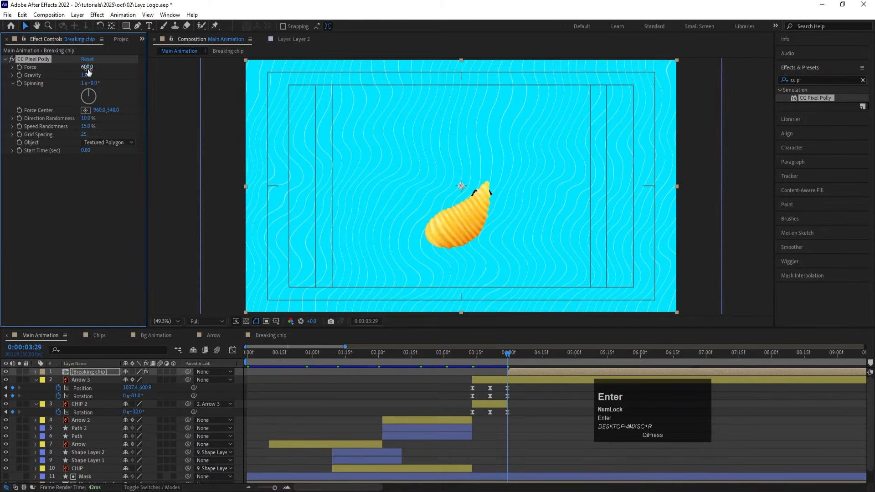
click(86, 111)
click(462, 223)
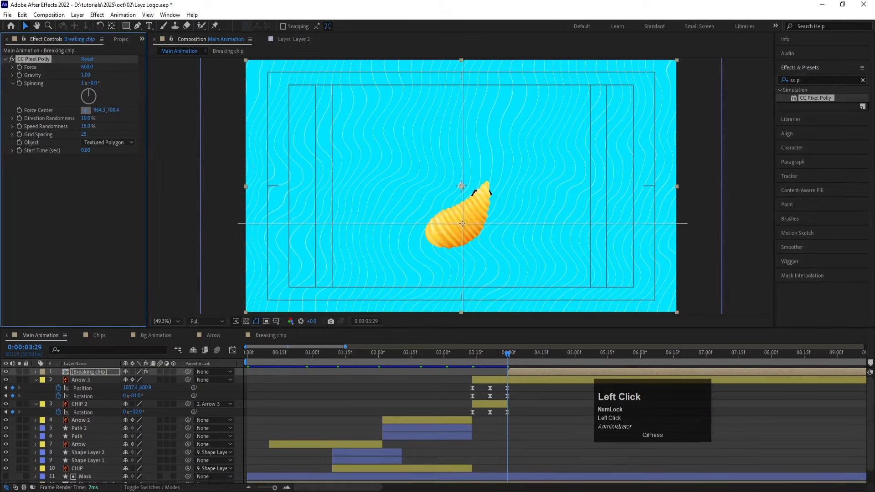
click(461, 222)
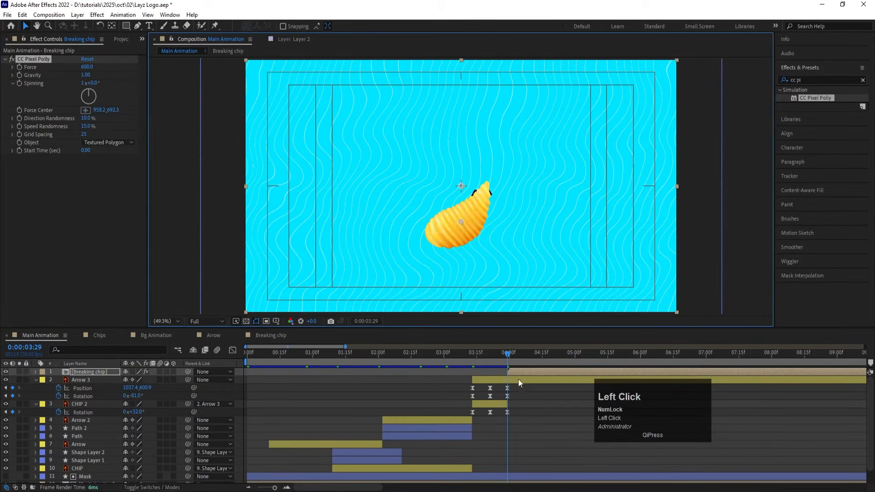
Step: Play the Main Animation repeatedly from around 0:00:03:29 to check how the chip shatters
key(space)
drag(516, 358, 499, 354)
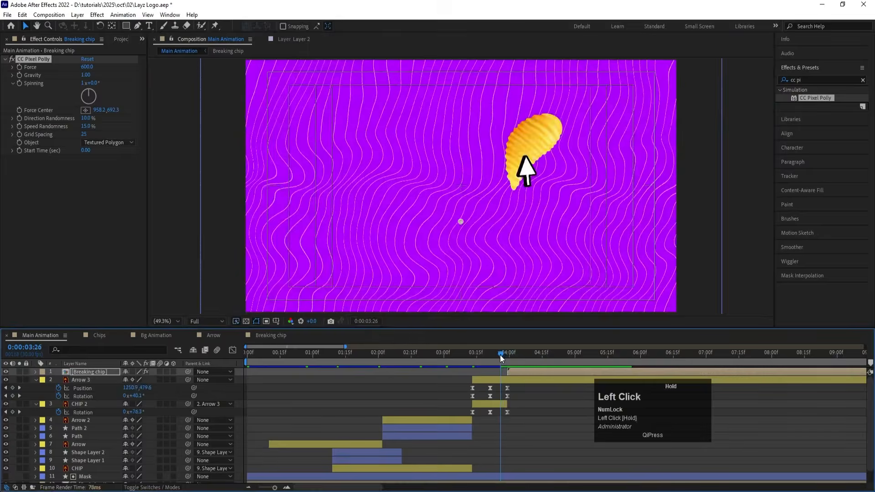
key(space)
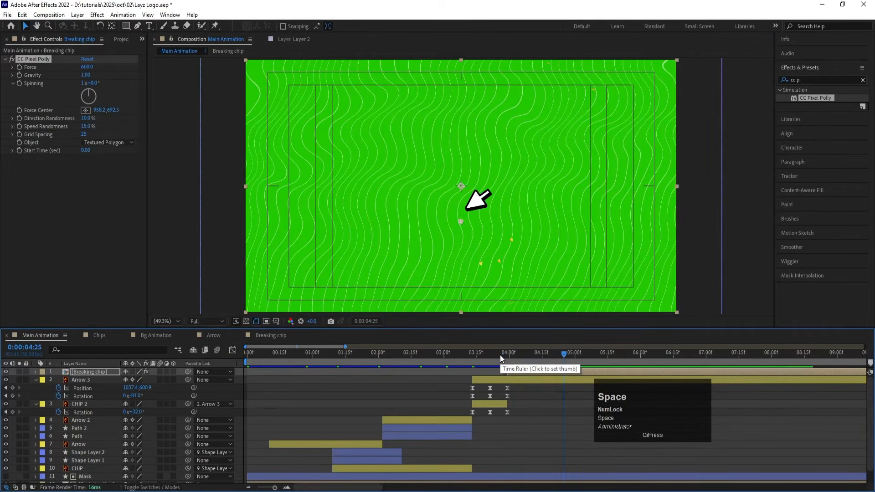
click(520, 388)
click(504, 353)
key(space)
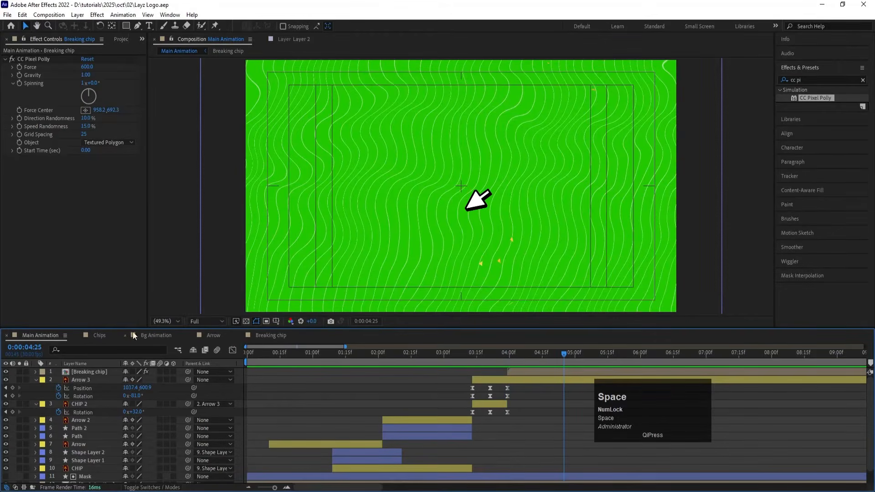
click(101, 331)
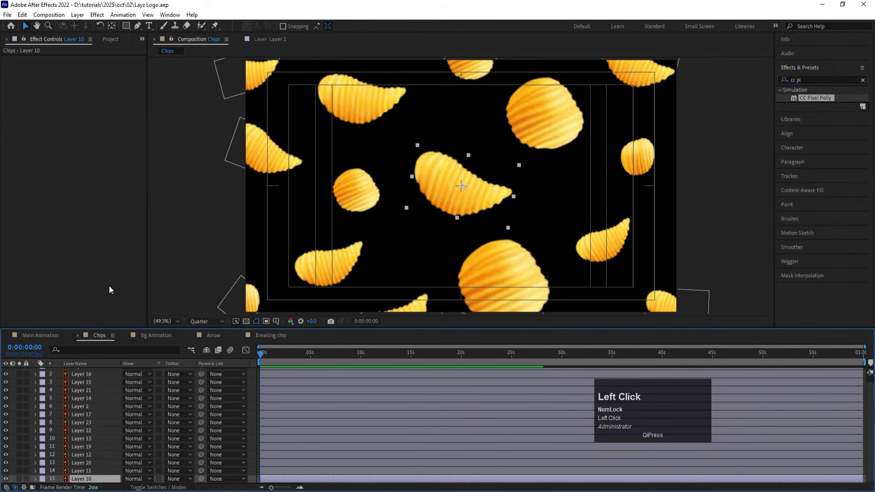
click(47, 335)
click(504, 359)
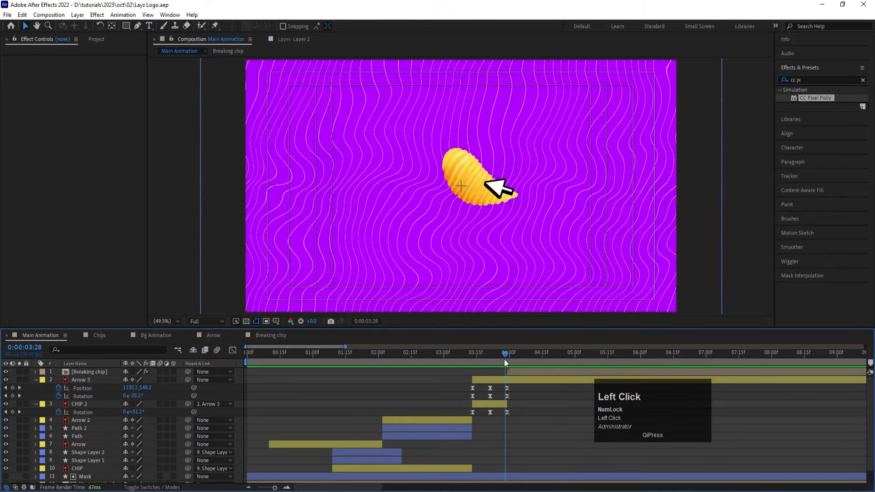
key(space)
key(space)
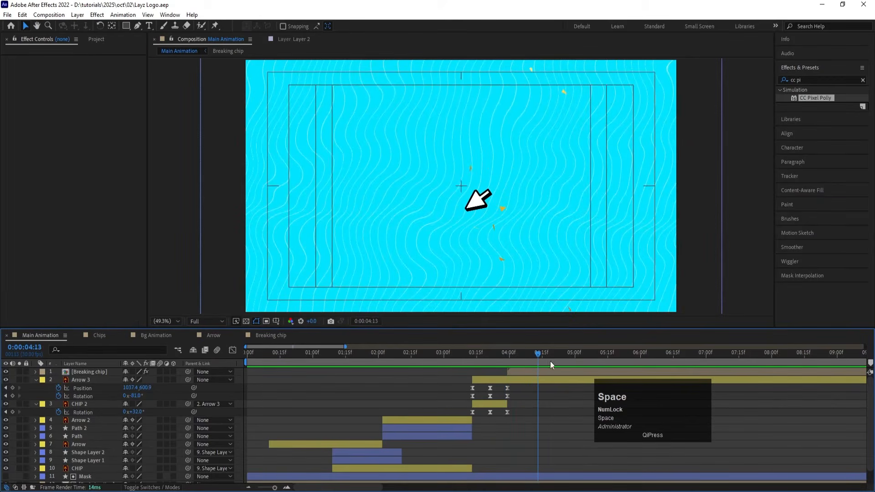
click(507, 360)
click(511, 382)
key(space)
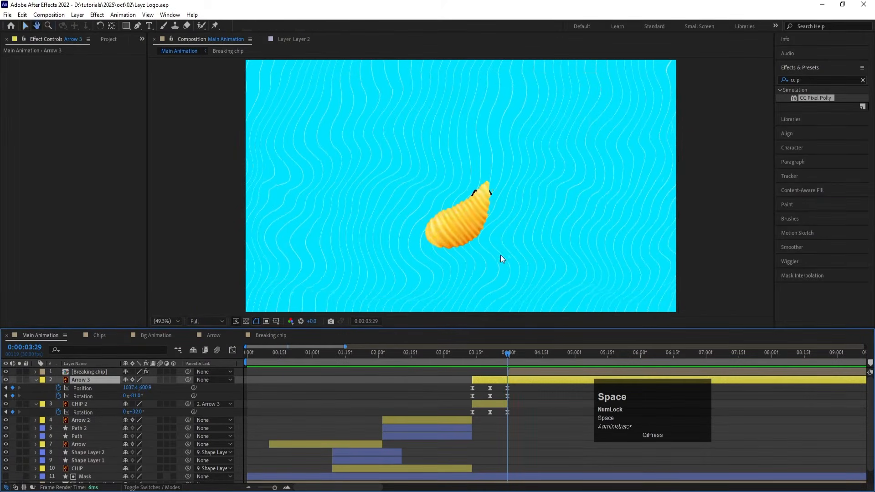
Step: Set the Breaking chip layer's CC Pixel Polly Grid Spacing to 20 and preview the fragments from 0:00:04:04
drag(504, 360, 517, 363)
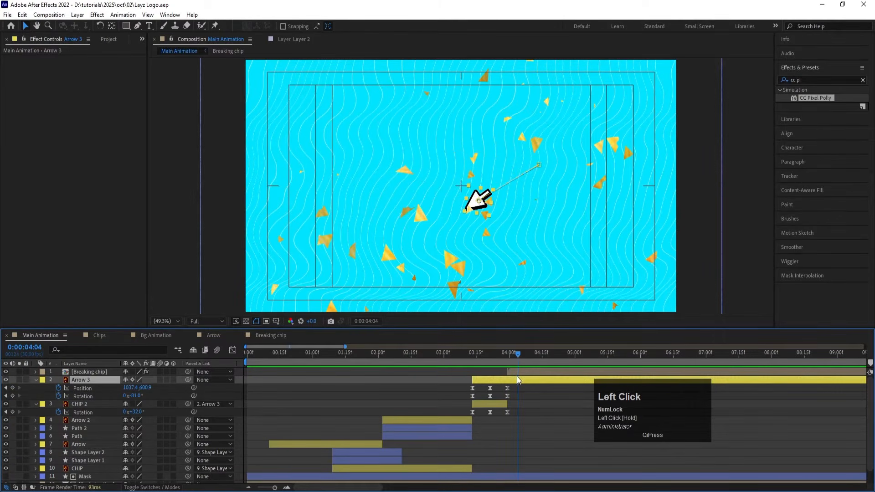
click(515, 372)
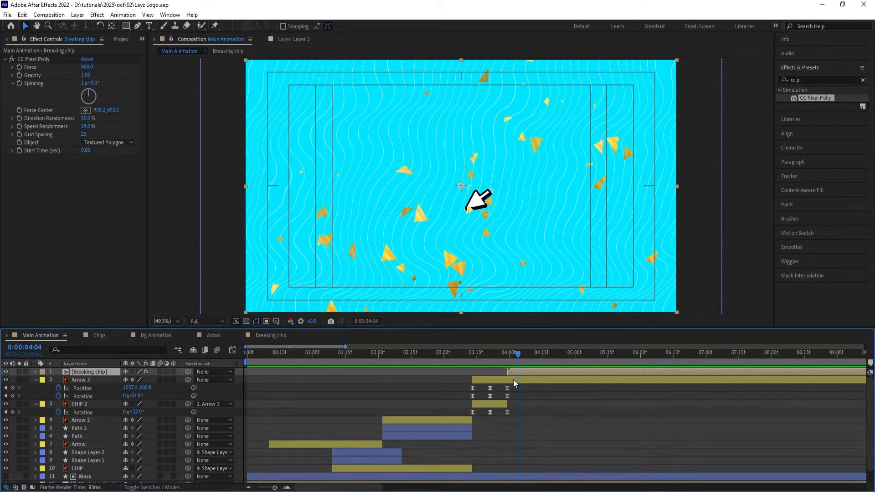
click(83, 135)
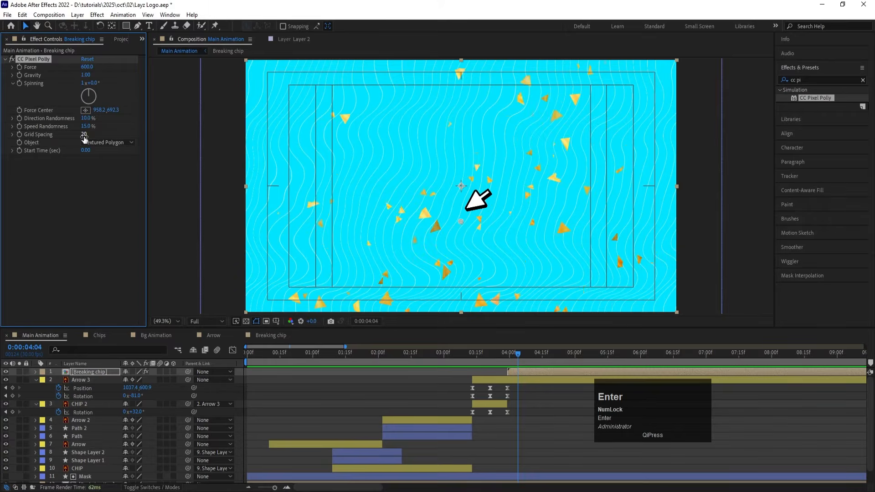
key(space)
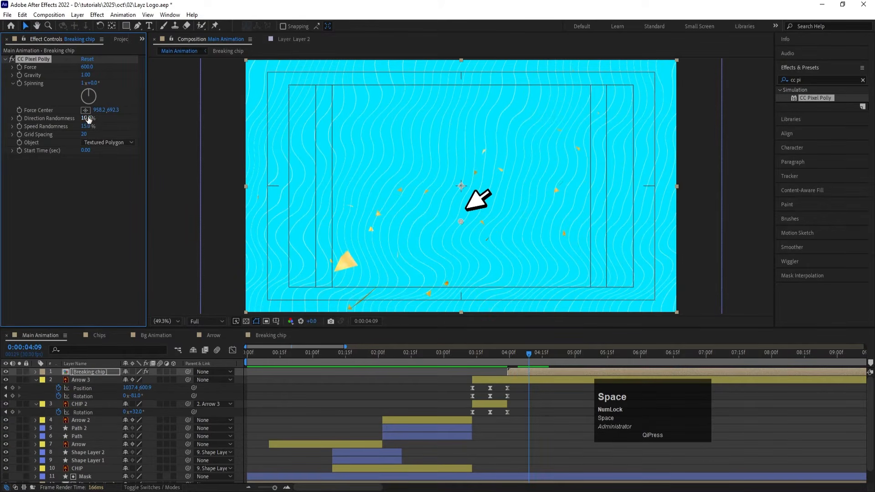
Step: Set the Breaking chip layer's CC Pixel Polly Direction Randomness to 100% and preview the shatter from the layer's start
drag(88, 118, 210, 123)
key(i)
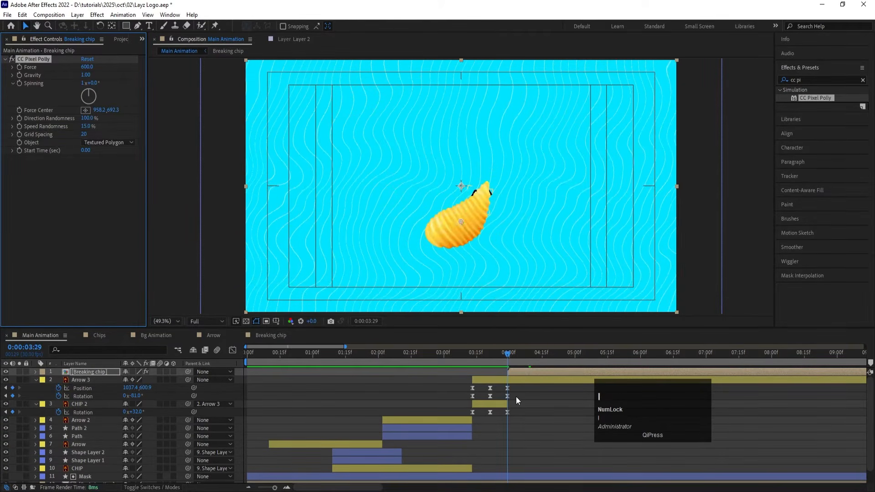
key(space)
key(space)
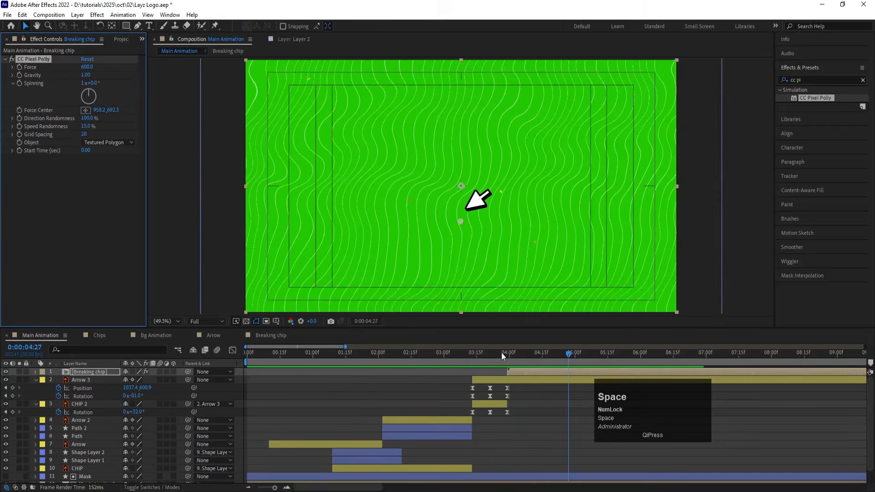
click(501, 353)
key(space)
key(space)
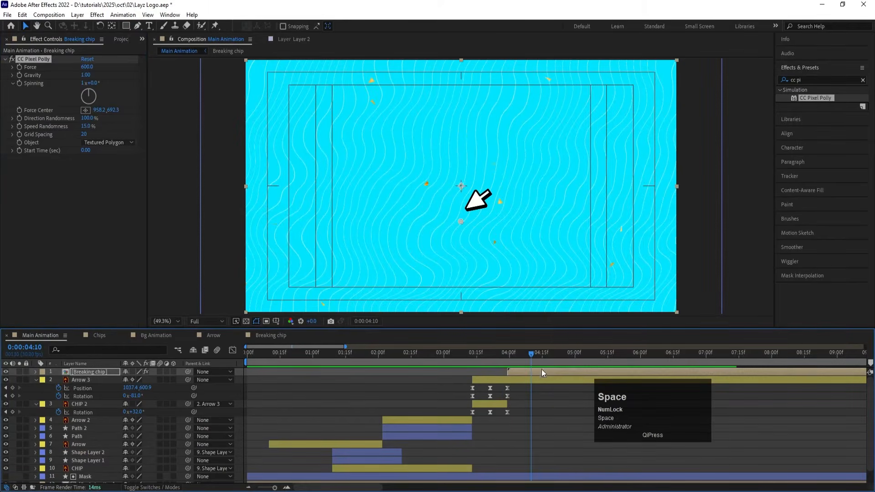
Step: Duplicate the Breaking chip layer, set the copy's CC Pixel Polly Grid Spacing to 10, and preview the combined fragments
ctrl+click(515, 372)
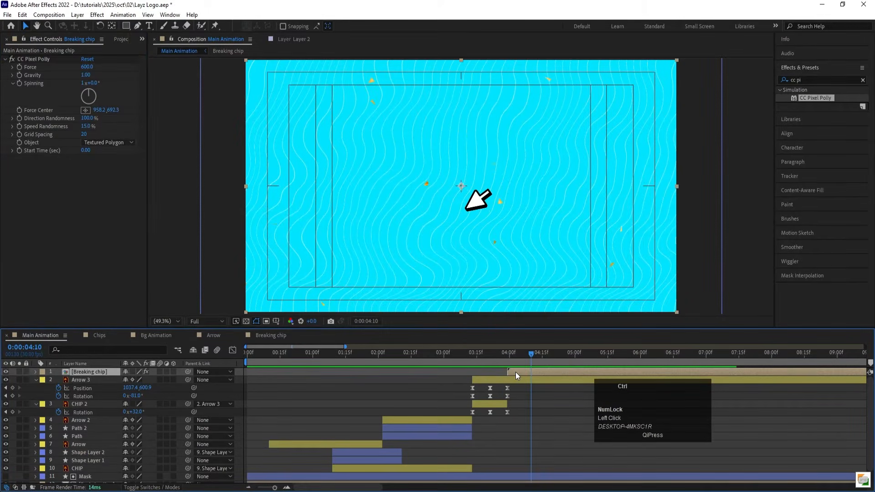
key(ctrl+d)
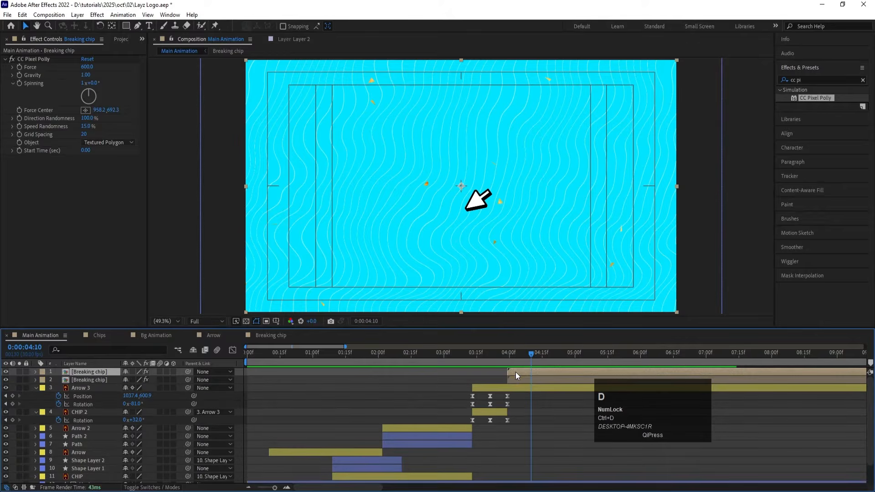
click(85, 135)
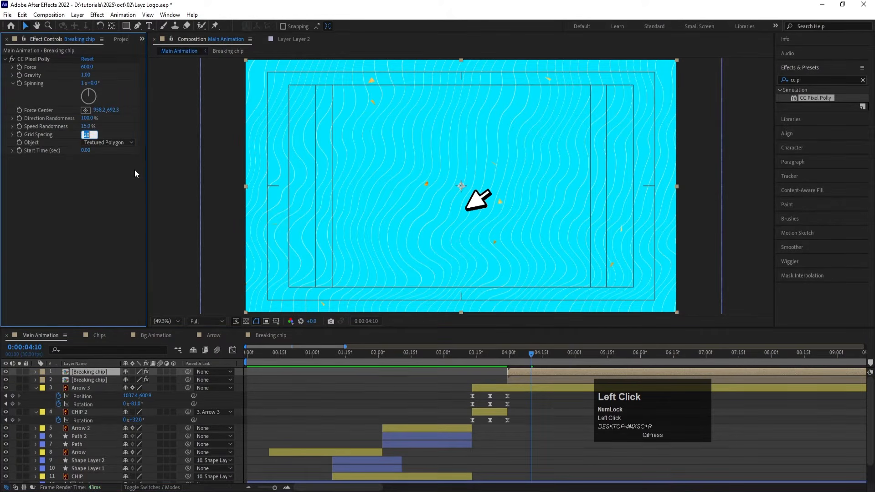
text(10)
key(Return)
key(space)
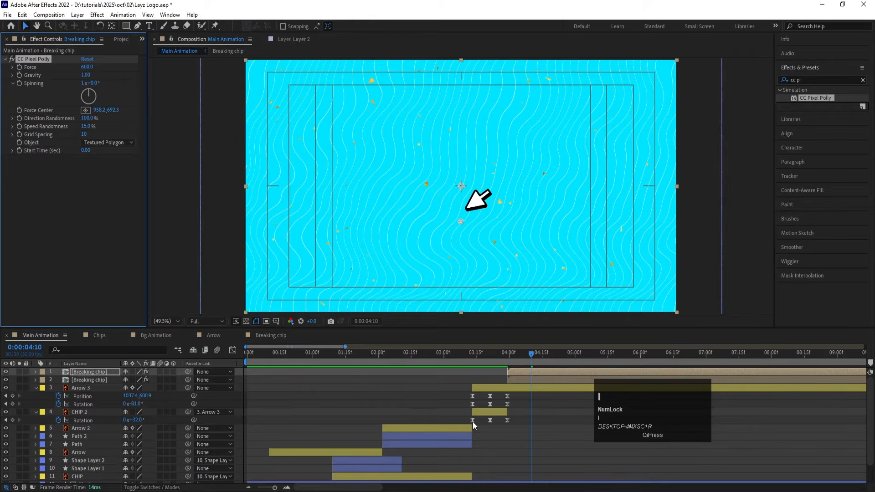
key(space)
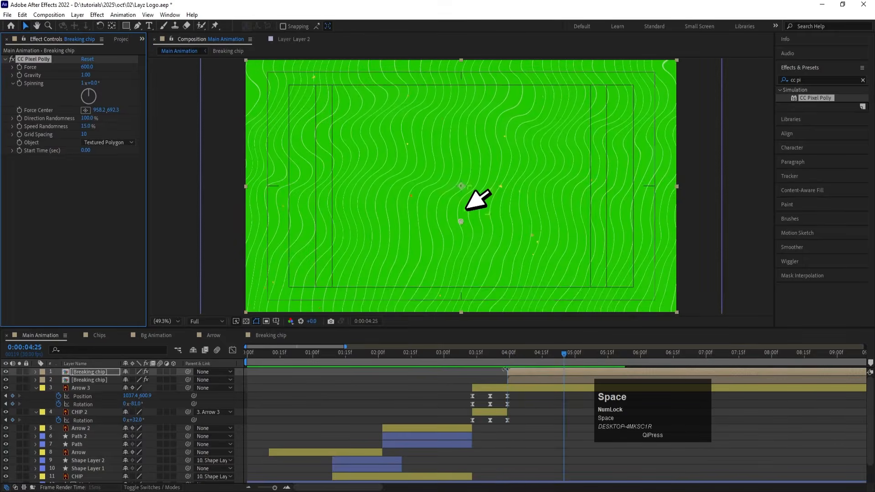
click(511, 353)
key(space)
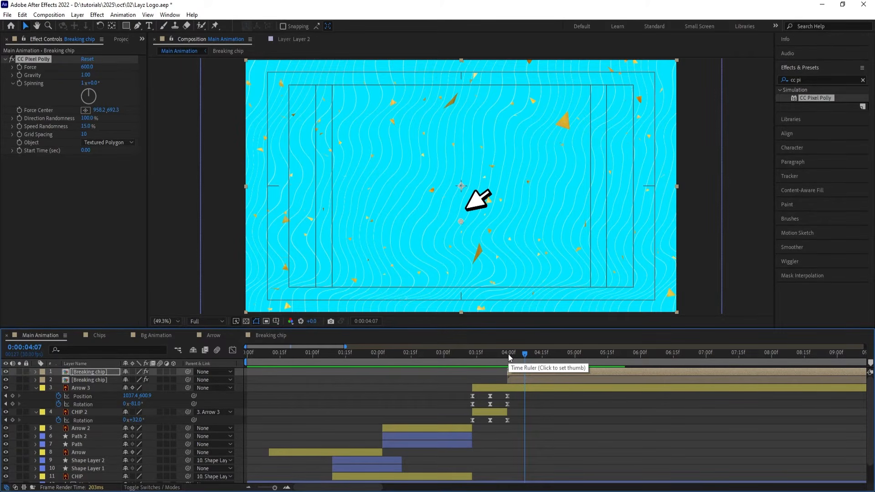
key(space)
key(space)
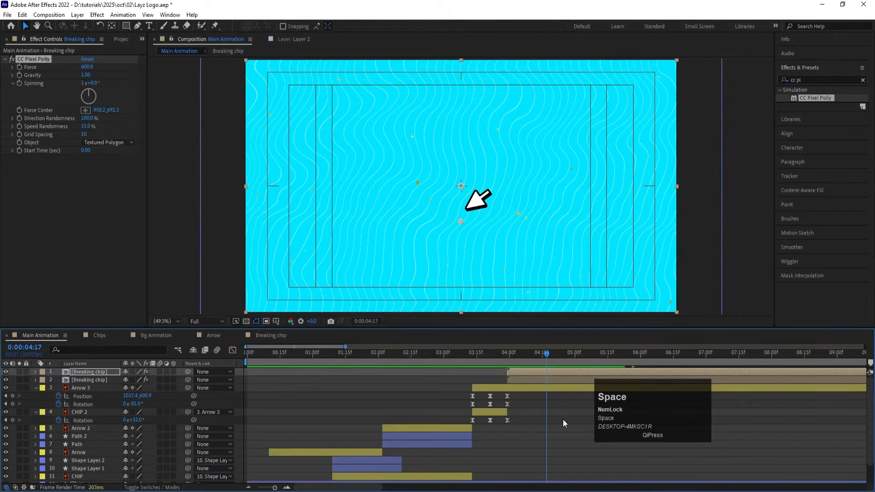
Step: At 0:00:04:15, keyframe Arrow 3's position outside the frame's upper right, at about 2024, 219
click(517, 390)
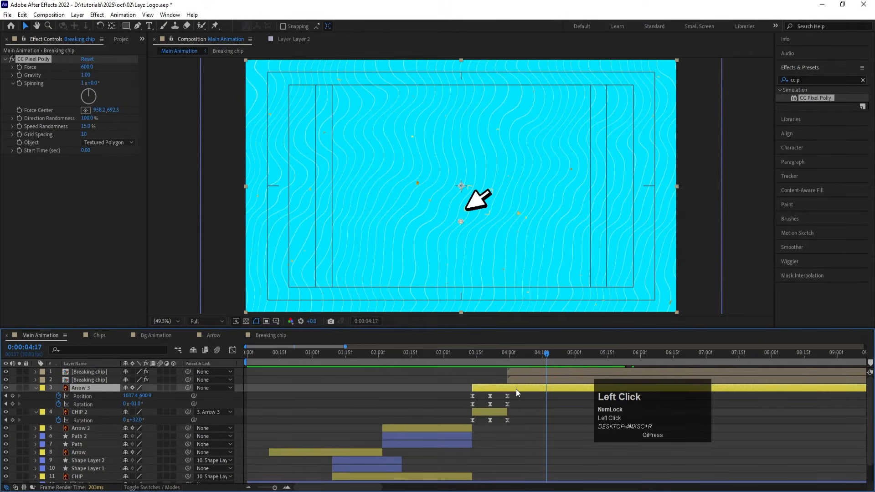
click(539, 355)
drag(540, 355, 542, 355)
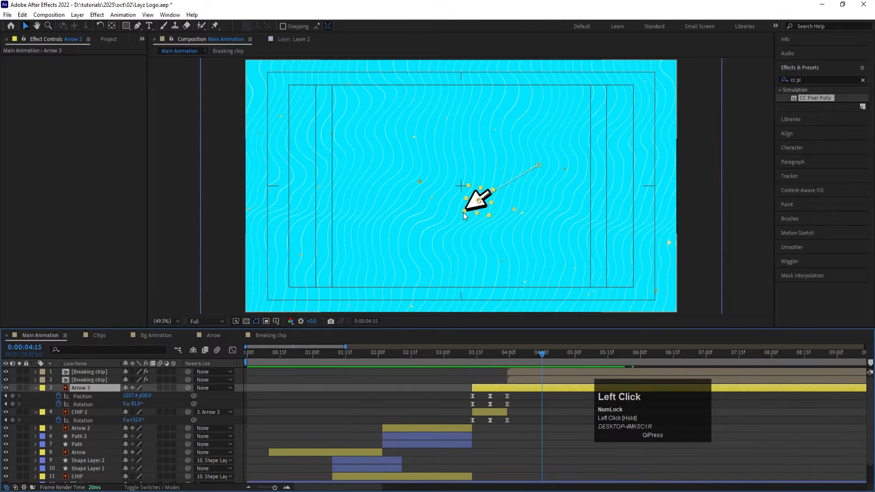
drag(469, 207, 689, 121)
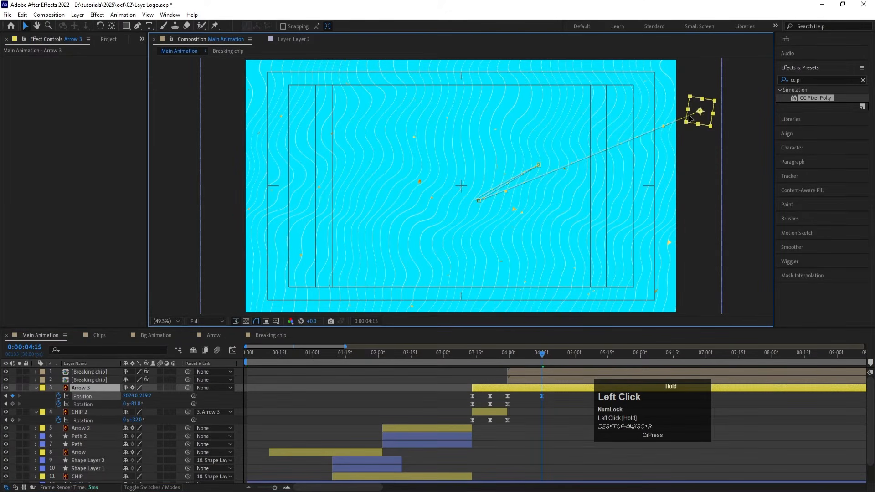
Step: Reshape Arrow 3's position speed graph so its exit starts slowly and peaks sharply just before the 0:00:04:15 keyframe, and preview it
click(232, 351)
drag(541, 462, 539, 441)
key(equal)
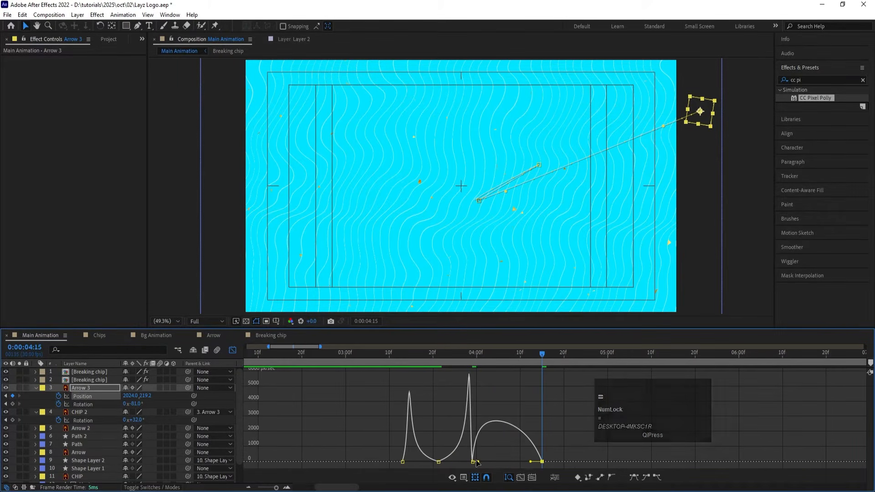
drag(478, 461, 515, 463)
click(455, 352)
key(space)
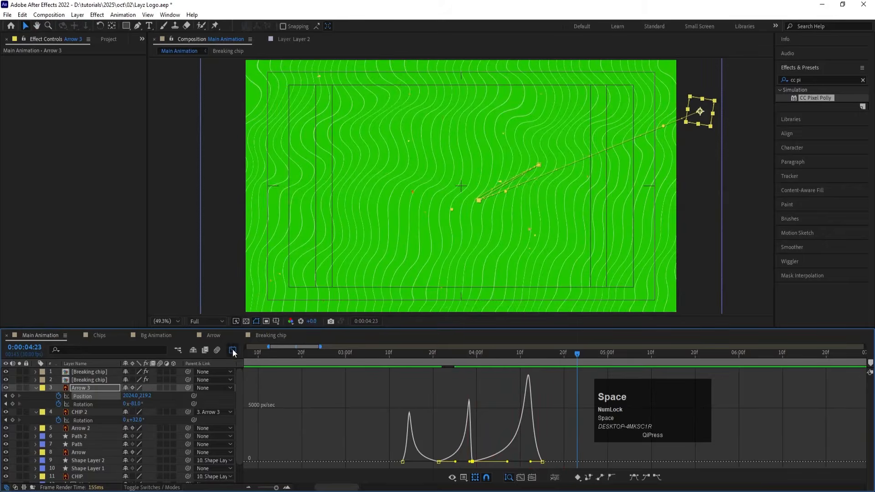
click(232, 349)
Step: Trim the end of the Arrow 3 layer at its last position keyframe, 0:00:04:15
key(j)
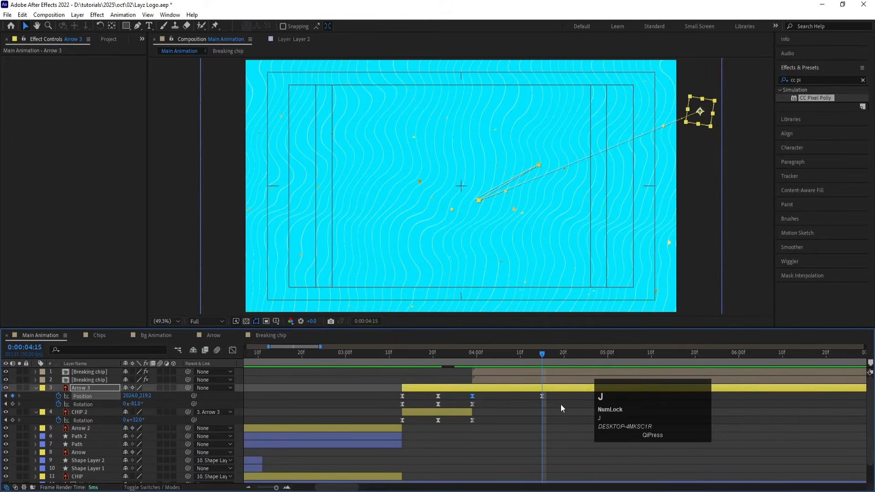
click(549, 397)
click(544, 391)
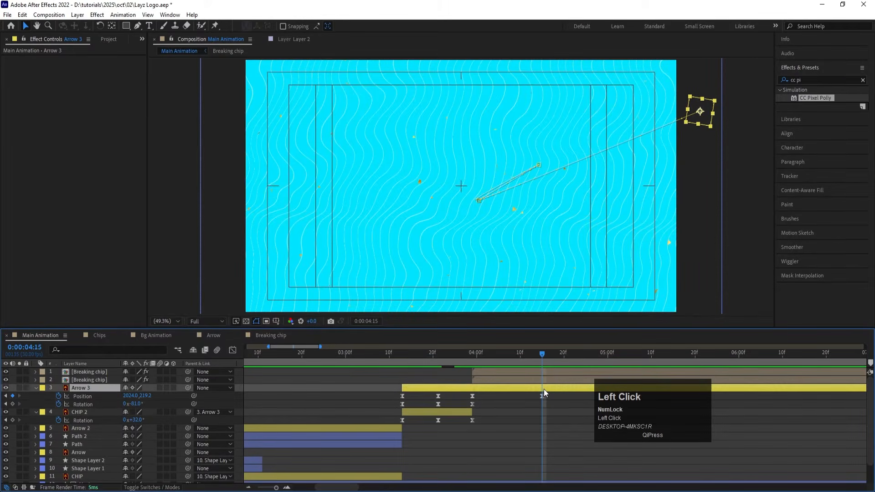
key(alt)
key(alt+bracketright)
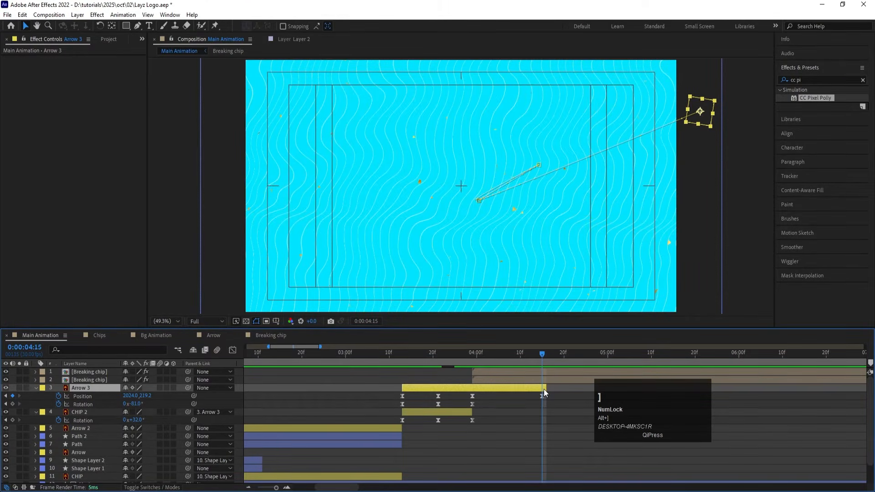
Step: Play until the chip fragments have scattered and trim the end of both Breaking chip layers at 0:00:05:24
key(minus)
key(minus)
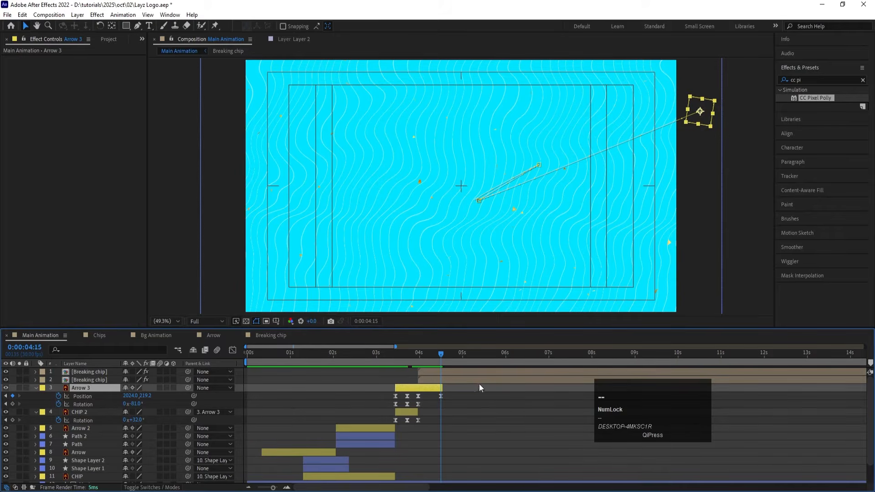
key(space)
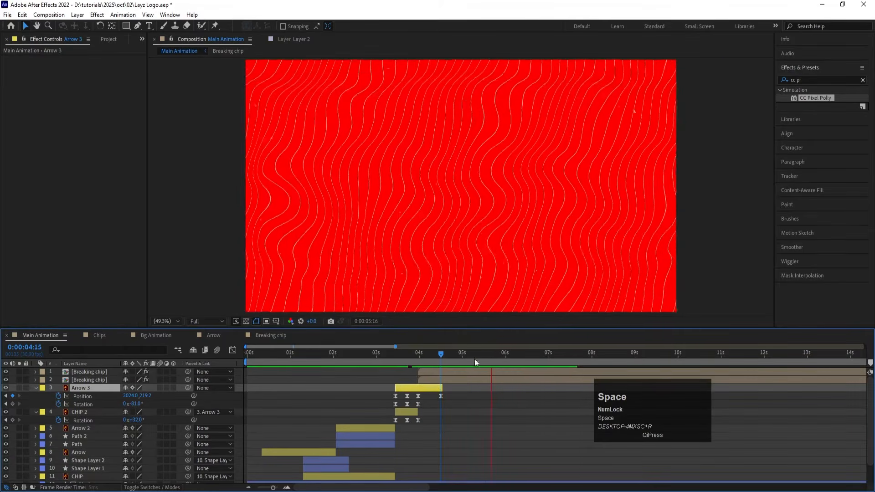
key(space)
click(477, 381)
shift+click(469, 371)
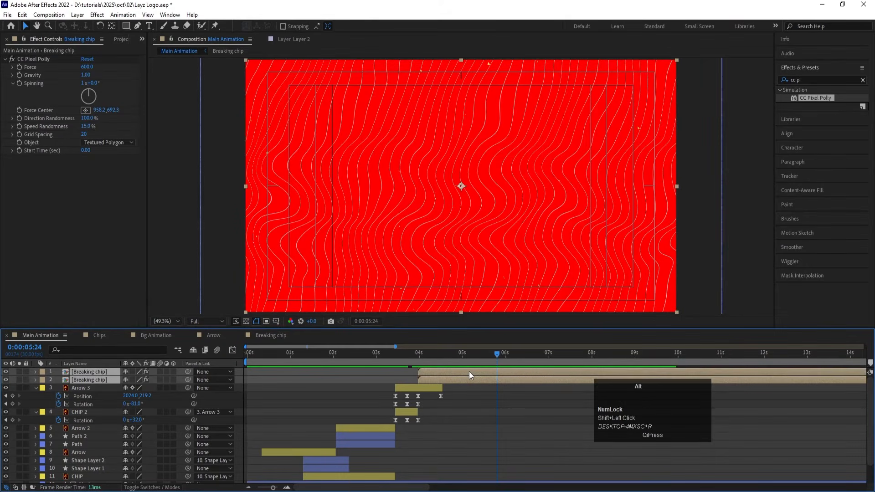
key(alt+bracketright)
click(477, 422)
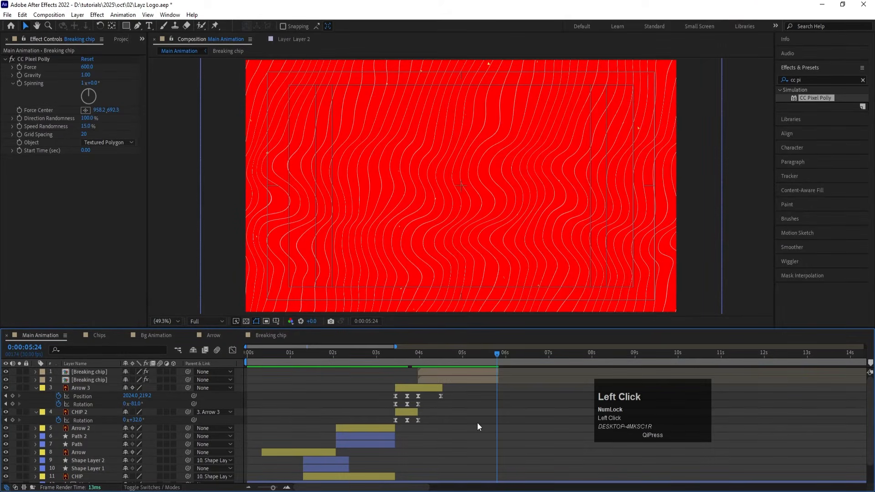
Step: Collapse the layers' keyframed properties and play the Main Animation from the beginning
key(u)
click(252, 347)
drag(260, 360, 220, 362)
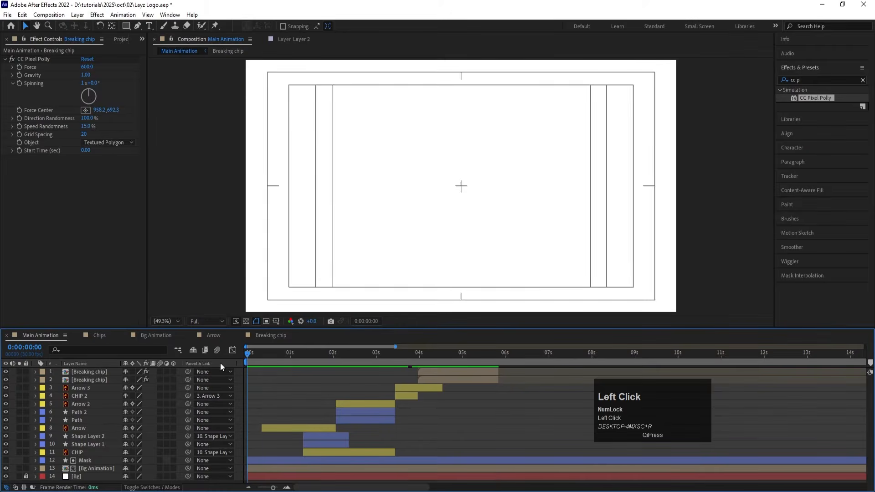
key(space)
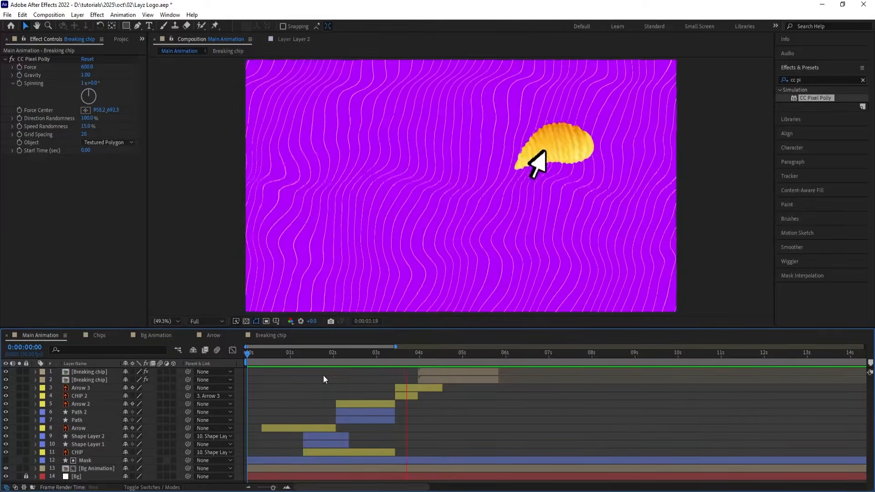
key(space)
Step: Add the Chips composition as the topmost layer of Main Animation, starting with the Breaking chip layers at 0:00:03:29
click(427, 373)
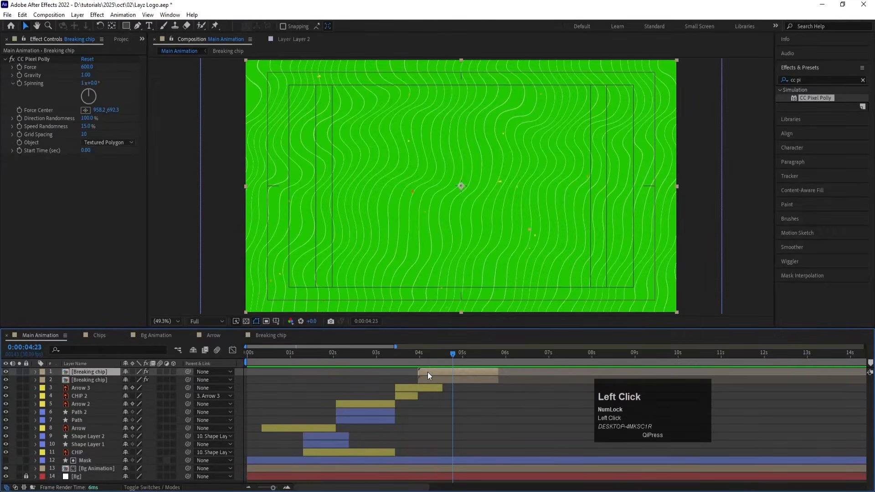
key(i)
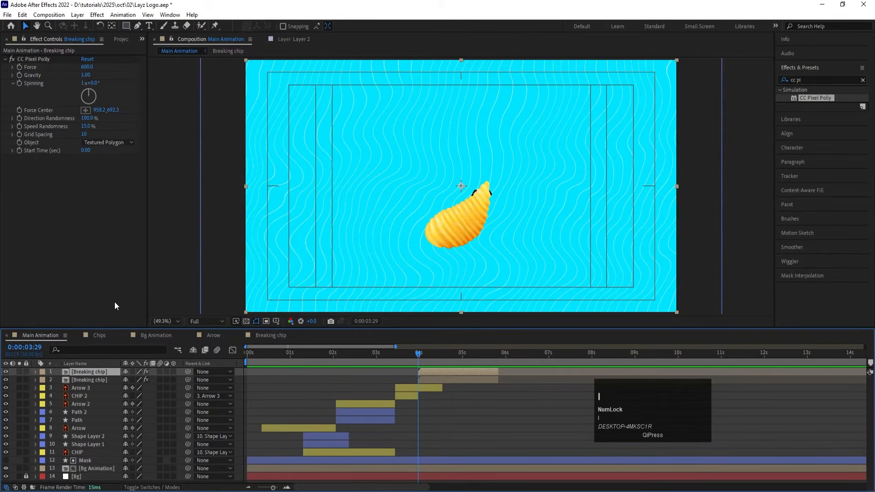
key(ctrl+0)
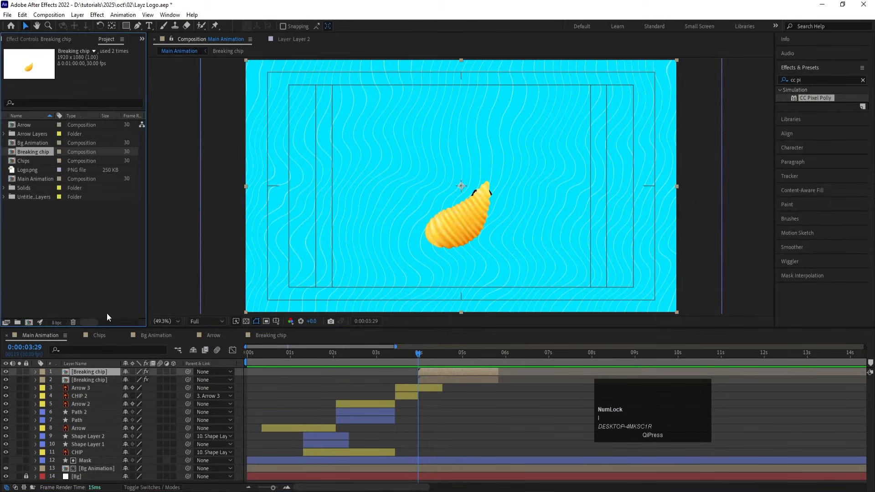
click(23, 160)
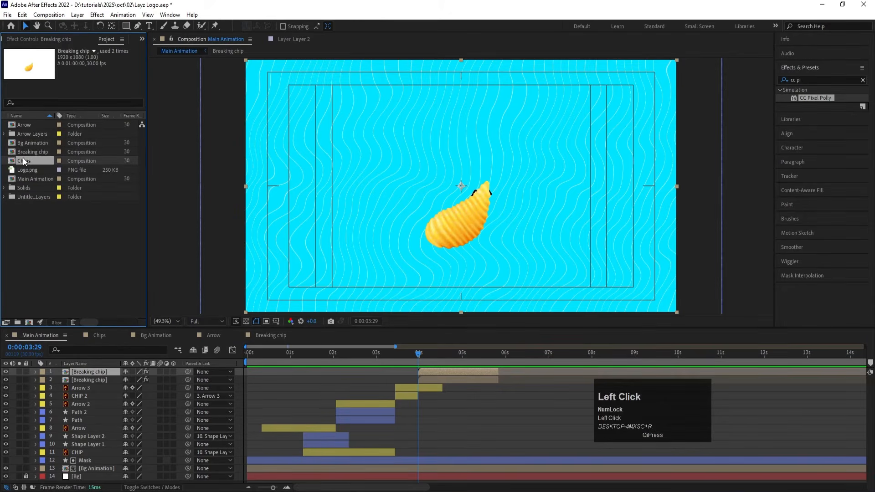
drag(26, 160, 108, 369)
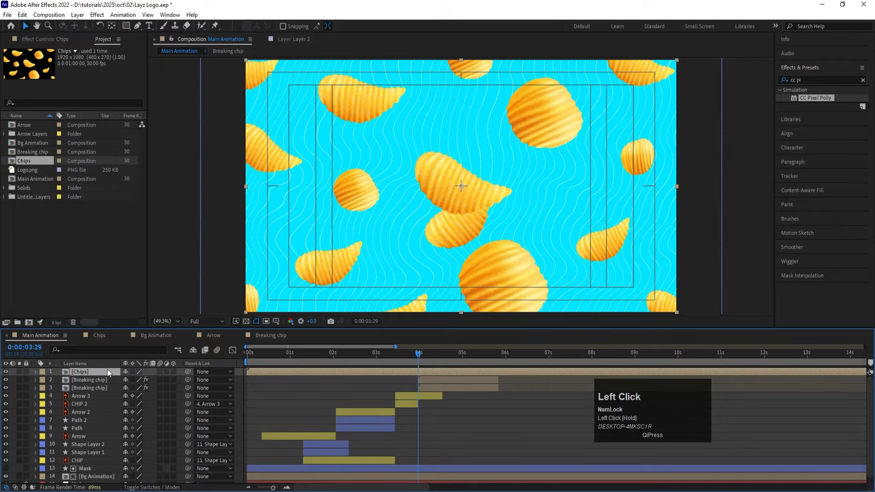
key(bracketleft)
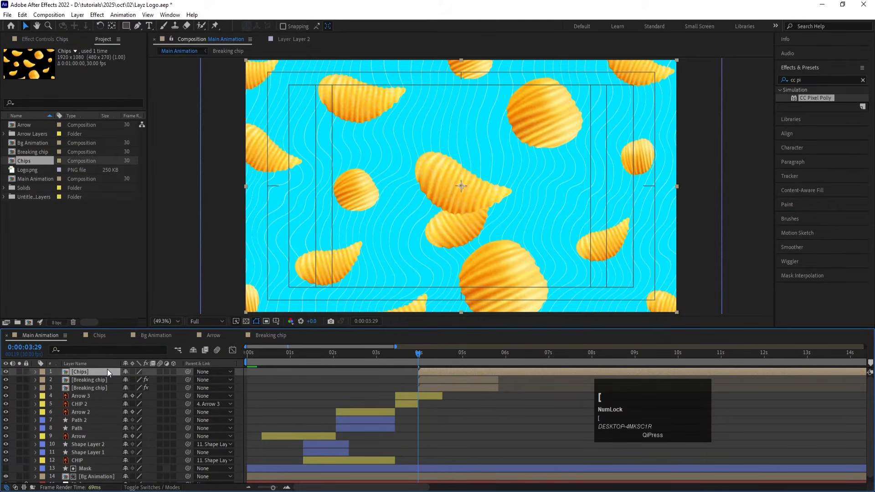
Step: Open the Chips composition and set its preview resolution to Full
double_click(108, 369)
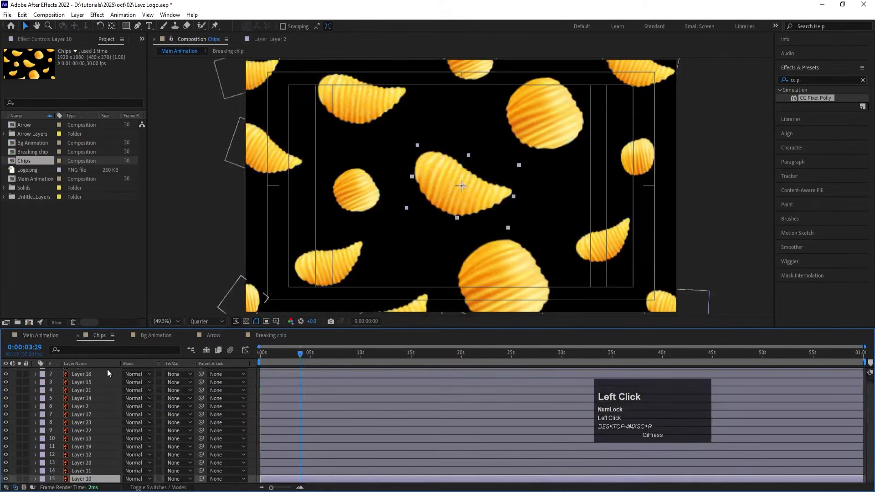
scroll(94, 434, up, 1)
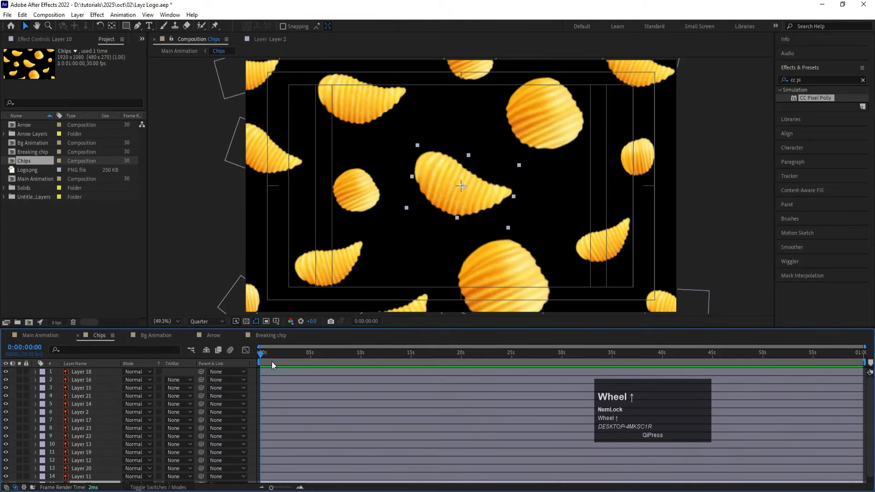
click(214, 321)
click(212, 345)
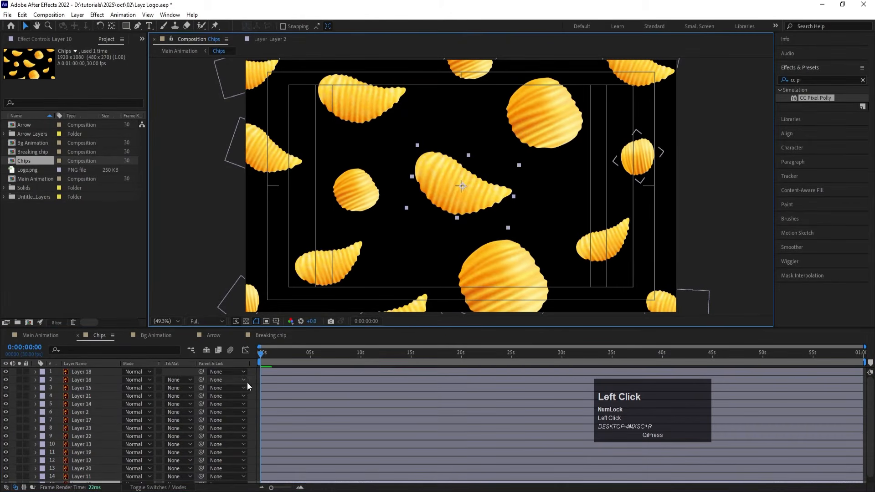
Step: Apply Gaussian Blur with a Blurriness of 100 to Layer 14, the round chip left of centre, and copy the effect
click(360, 184)
click(814, 80)
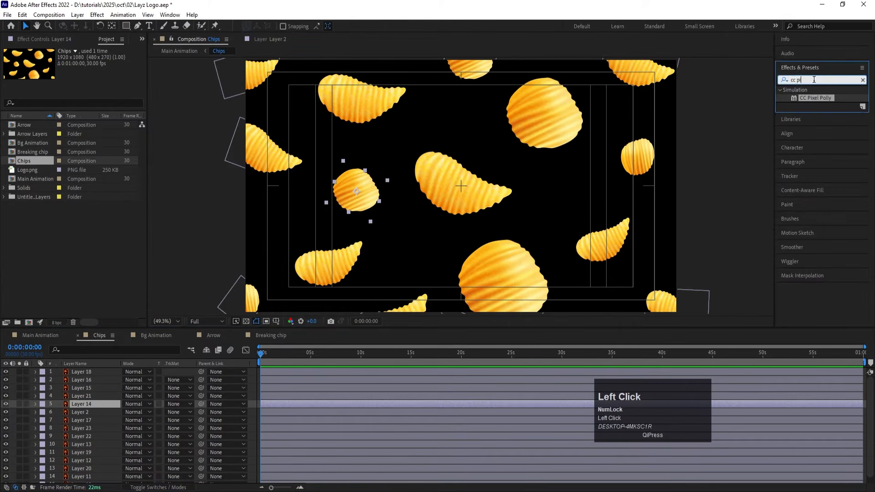
key(ctrl+a)
text(gau)
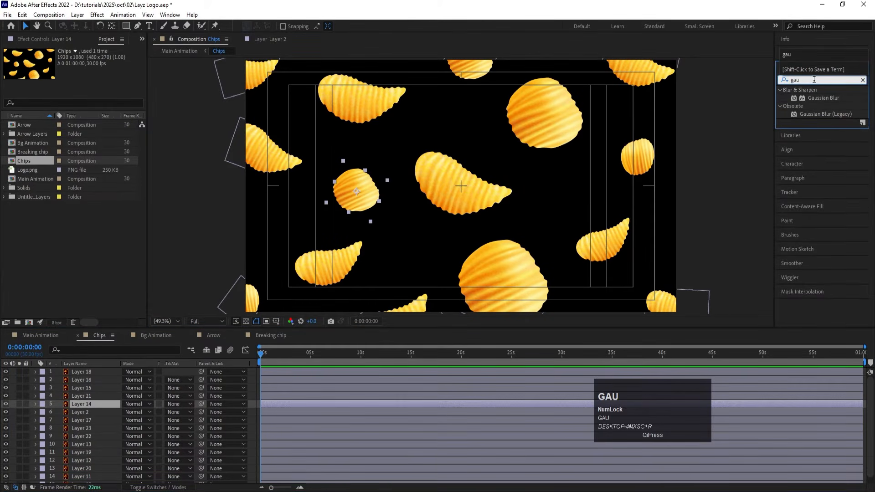
double_click(823, 100)
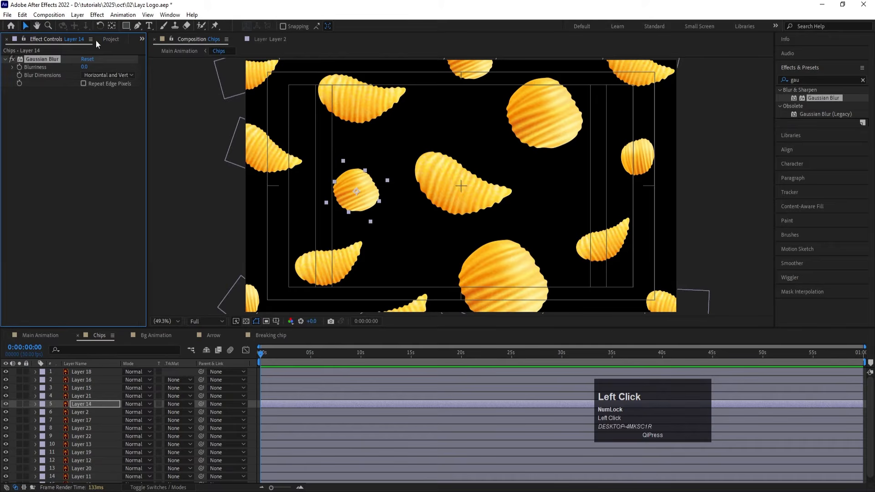
click(84, 68)
text(100)
key(Return)
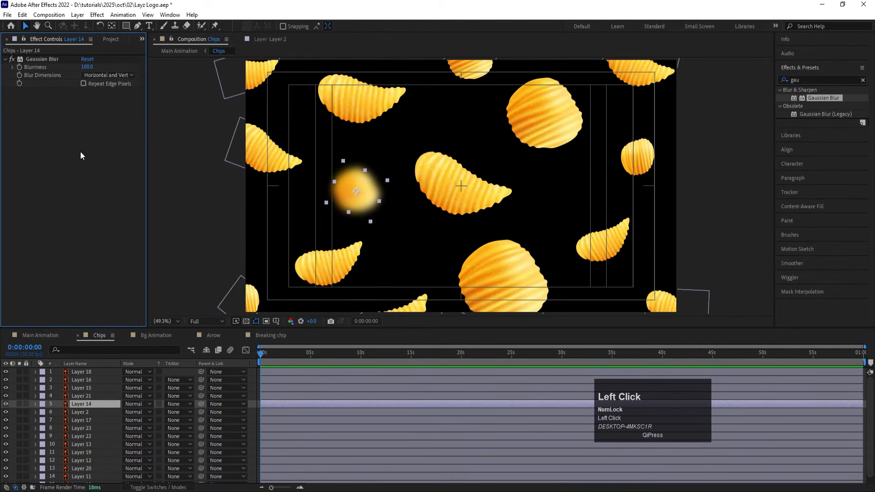
click(43, 56)
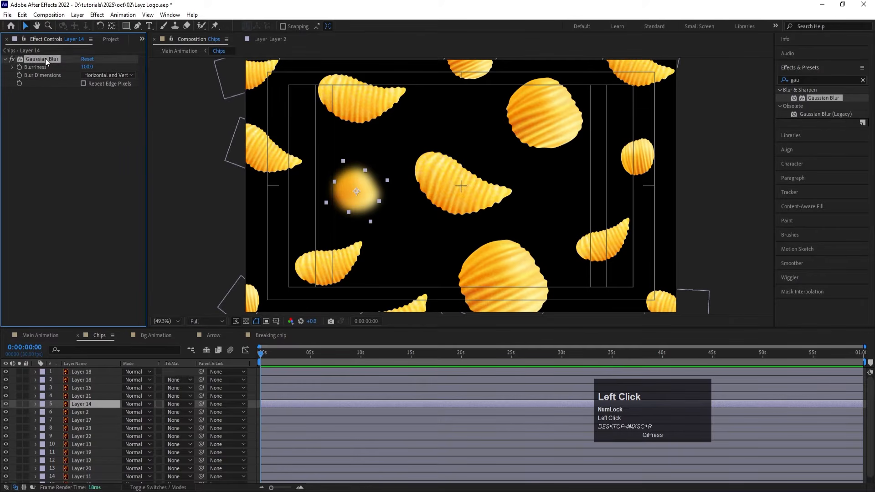
key(ctrl+c)
click(269, 78)
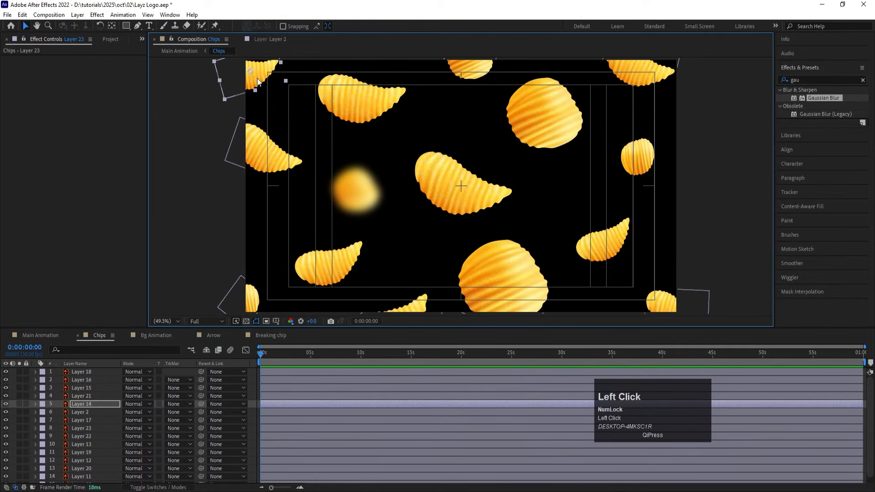
shift+click(548, 119)
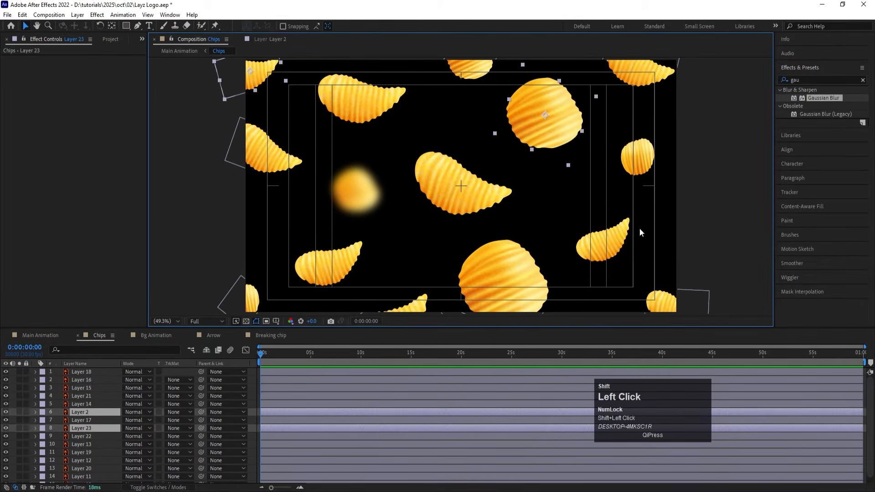
shift+click(623, 241)
shift+click(504, 306)
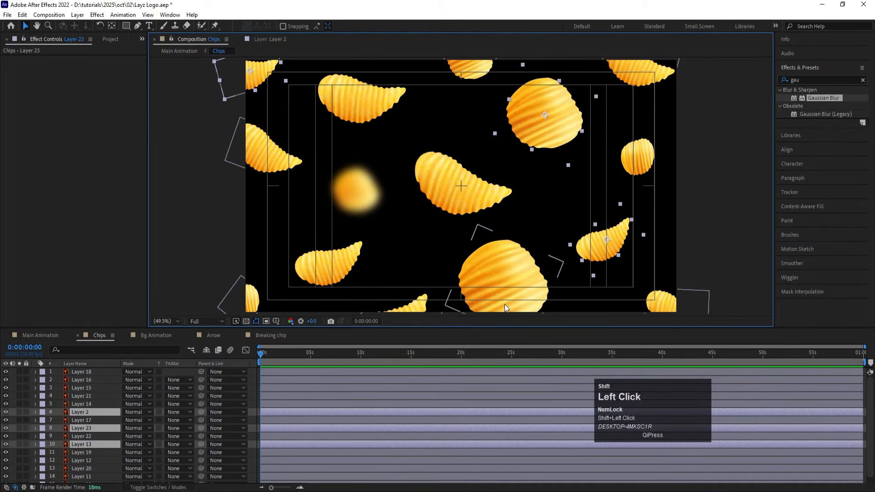
key(ctrl+v)
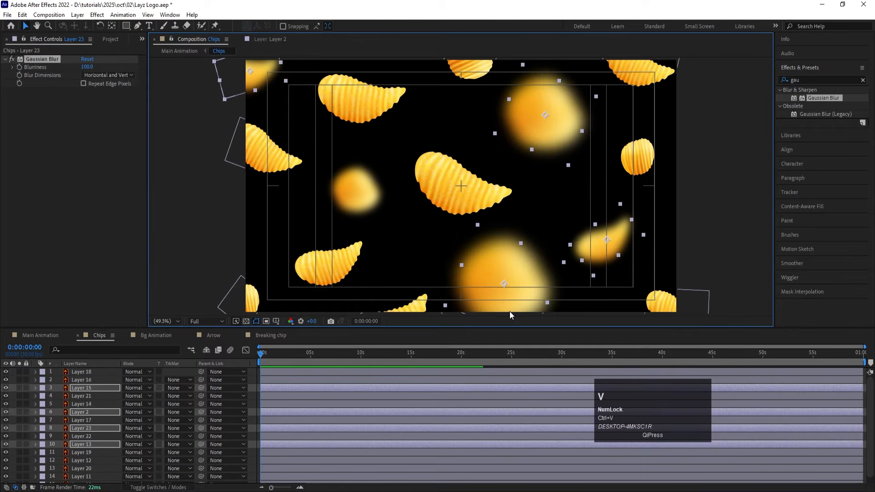
key(ctrl+z)
click(536, 293)
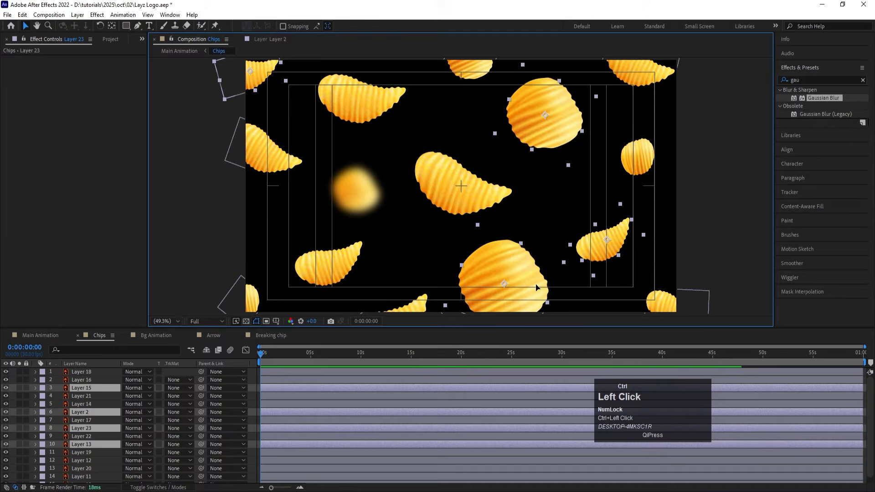
shift+click(495, 269)
Step: Paste the copied Gaussian Blur onto the chips on Layers 19, 20, 21, 17 and 16, one after another
ctrl+click(418, 308)
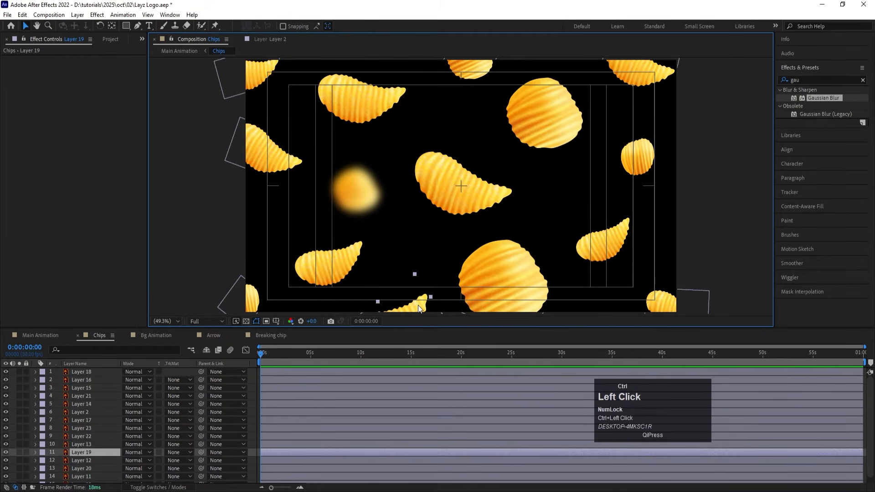
key(ctrl+v)
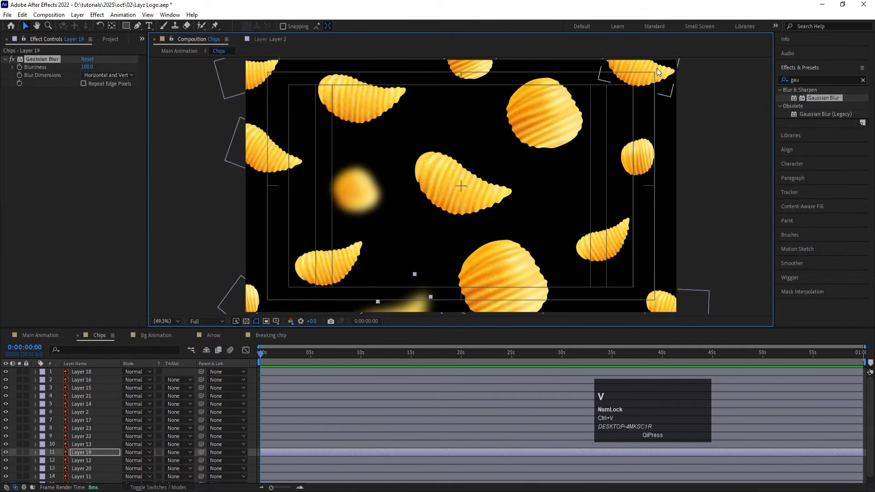
click(657, 68)
key(ctrl+v)
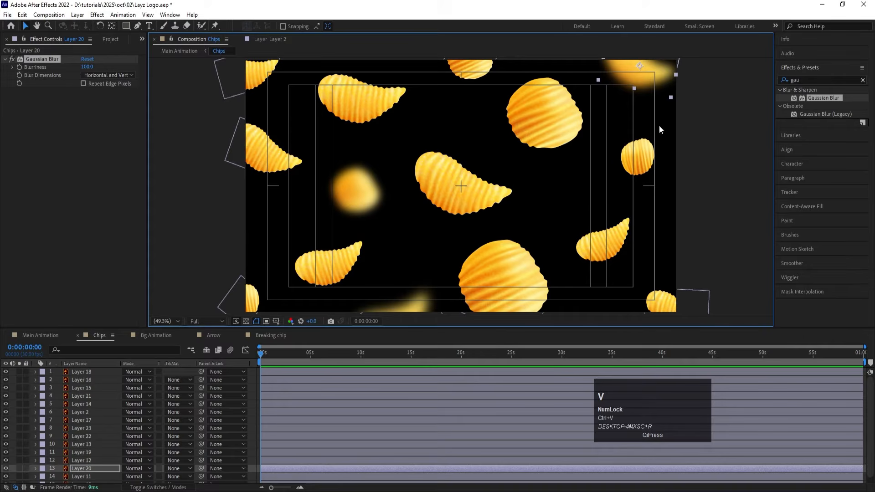
click(469, 65)
key(ctrl+v)
click(264, 144)
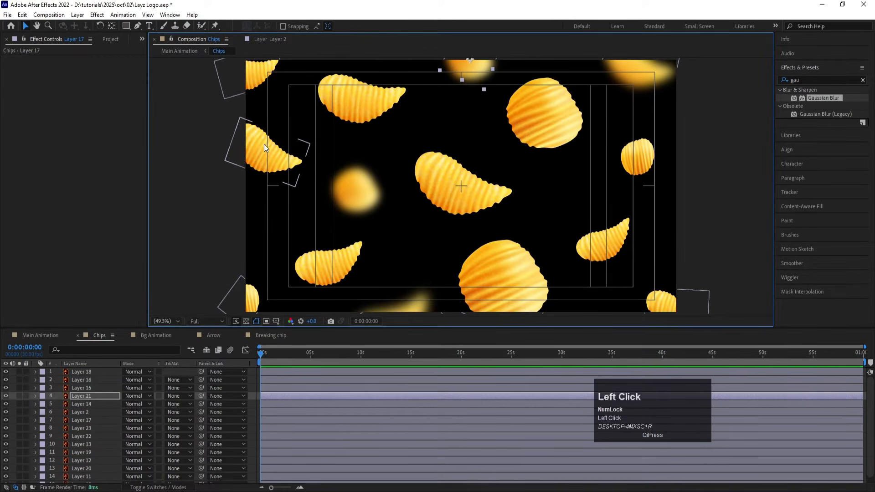
key(ctrl+v)
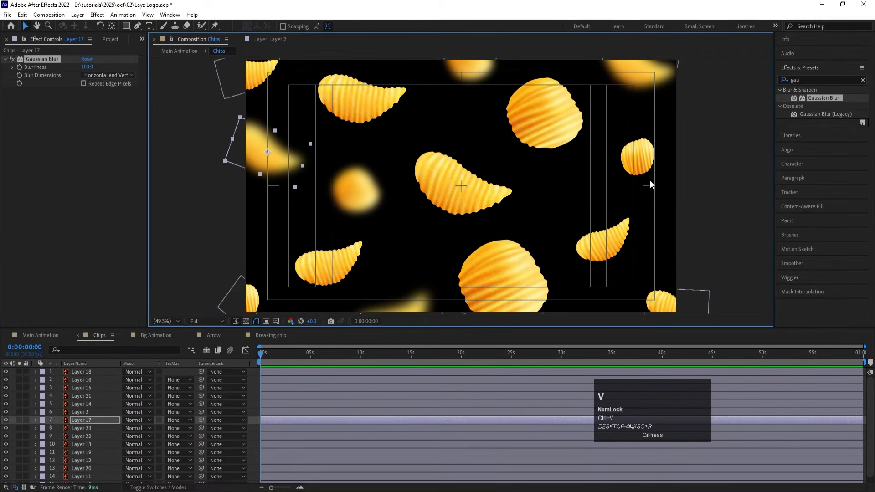
click(638, 157)
key(ctrl+v)
Step: Paste the Gaussian Blur onto Layer 2, the large round upper chip, and set its Blurriness to 30
click(537, 128)
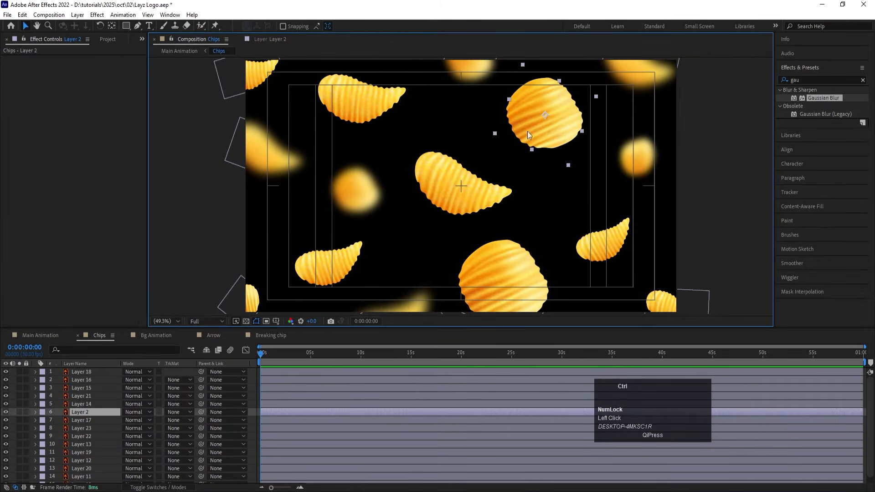
key(ctrl+v)
click(88, 68)
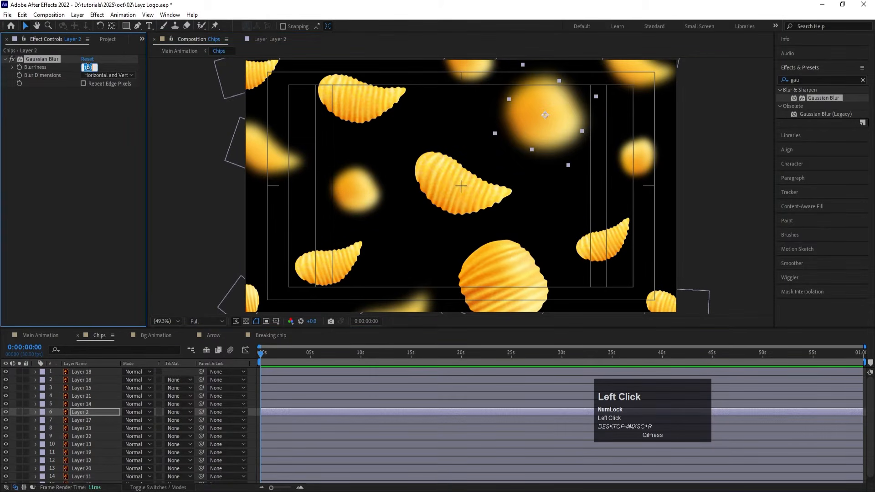
text(30)
key(Return)
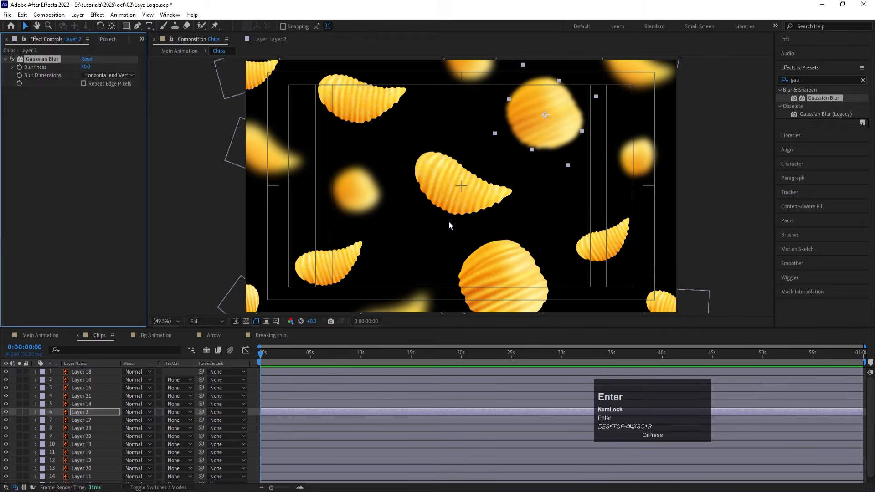
Step: Paste the Gaussian Blur onto Layer 11, the curved lower-left chip, and set its Blurriness to 30
click(350, 269)
key(ctrl+v)
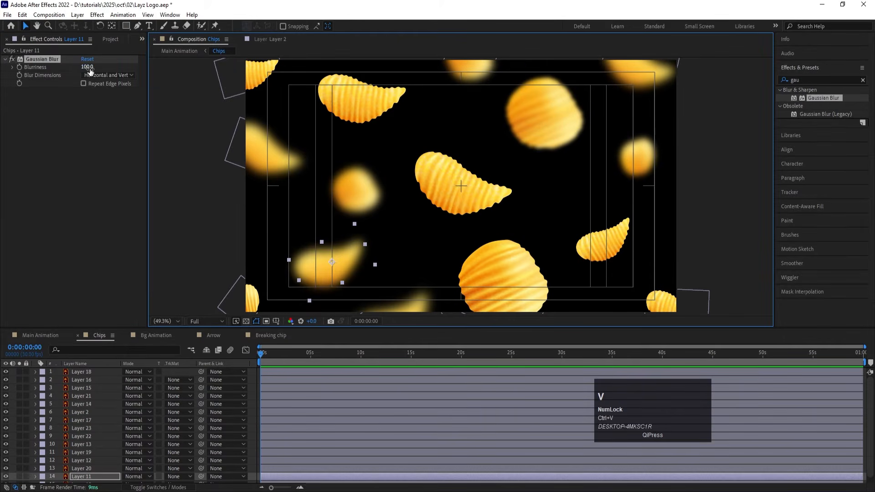
click(87, 67)
text(30)
key(Return)
Step: Paste the Gaussian Blur onto Layer 15, the large round lower chip, and set its Blurriness to 30
click(510, 259)
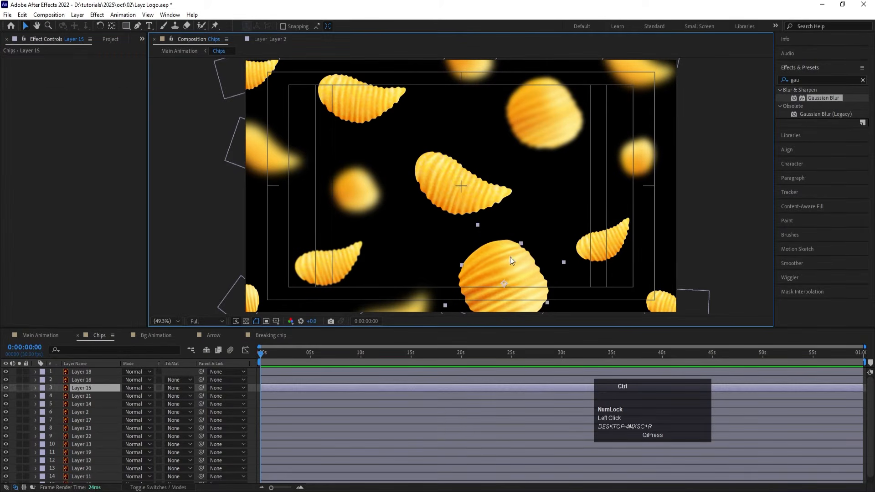
key(ctrl+v)
click(87, 67)
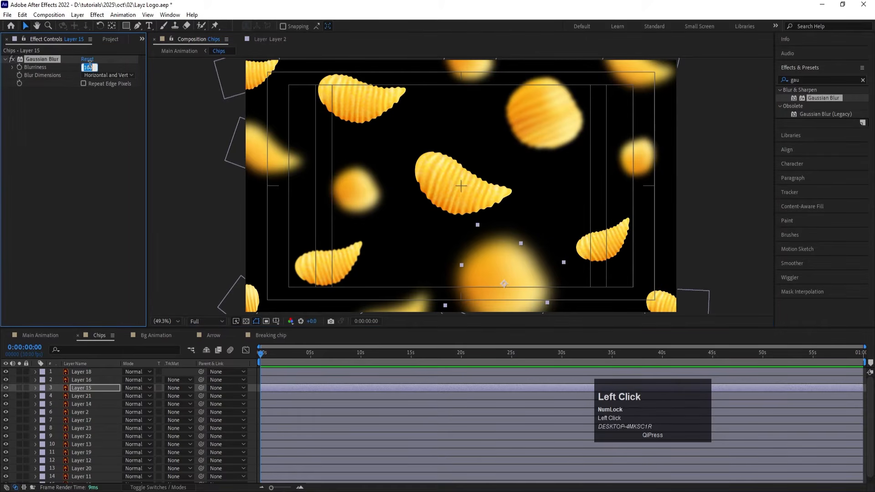
key(Return)
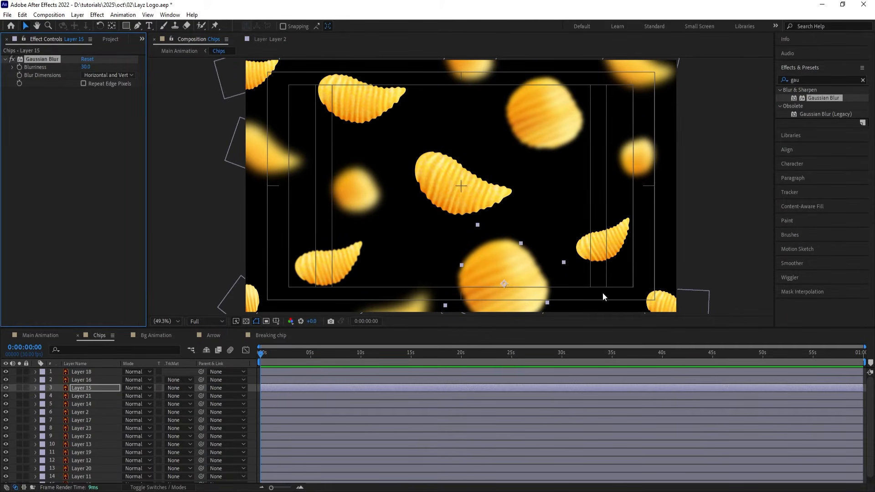
Step: Apply the Wiggle - position preset to all layers of the Chips composition and preview the motion at Quarter resolution
click(254, 400)
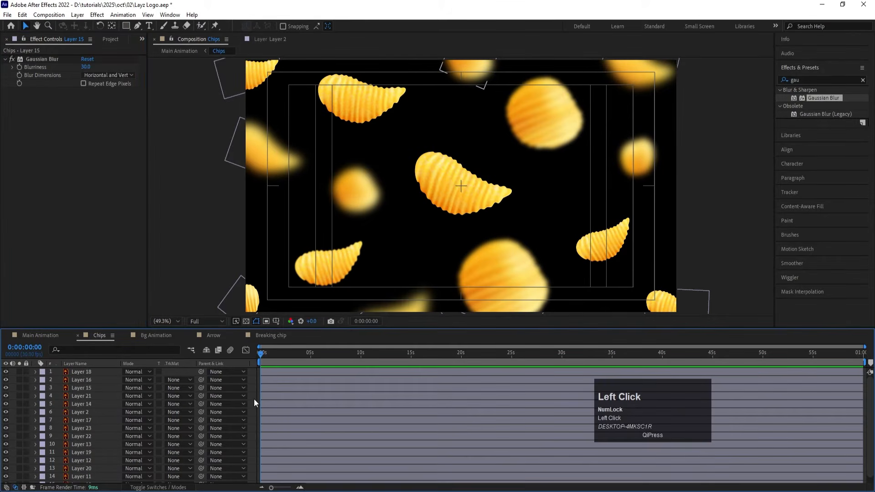
key(ctrl+a)
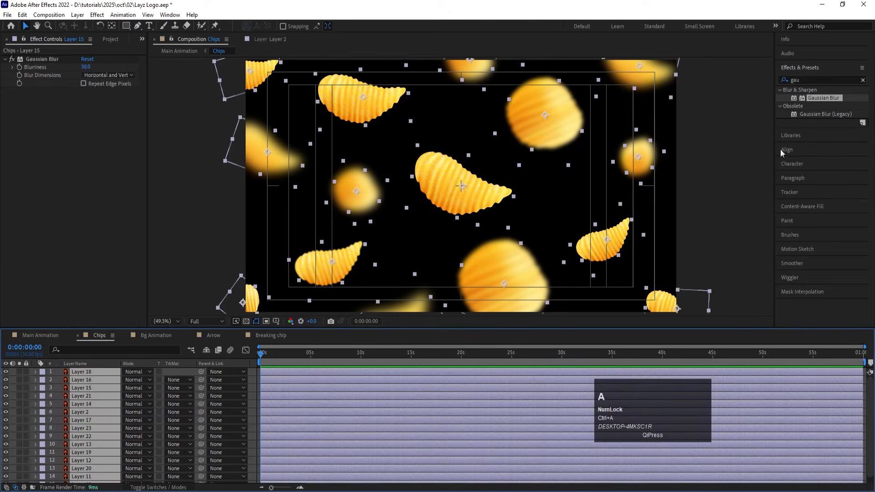
click(809, 79)
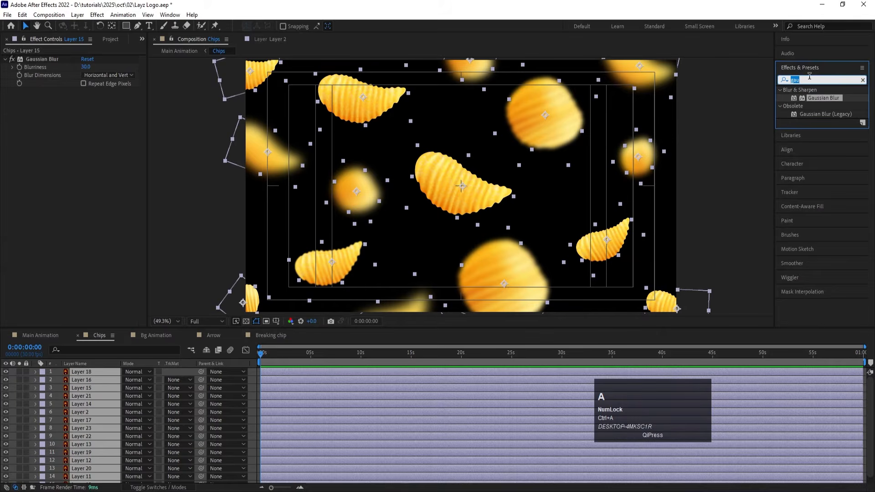
text(wig)
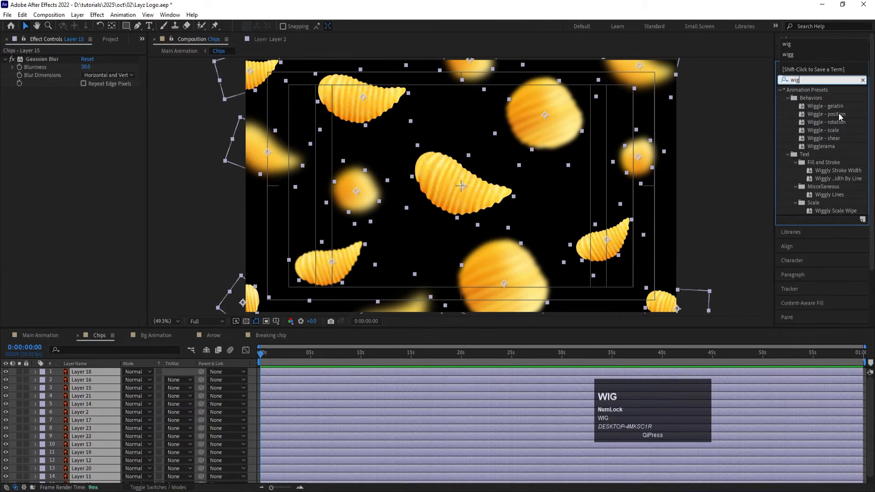
double_click(838, 113)
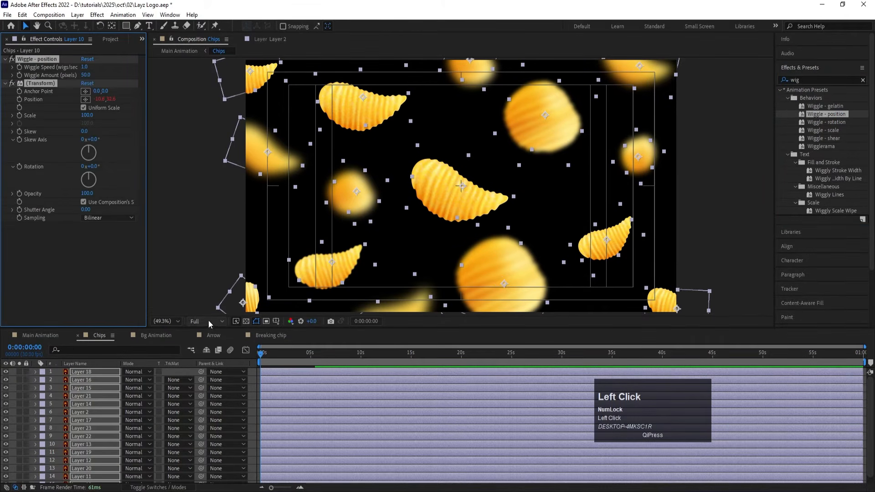
key(space)
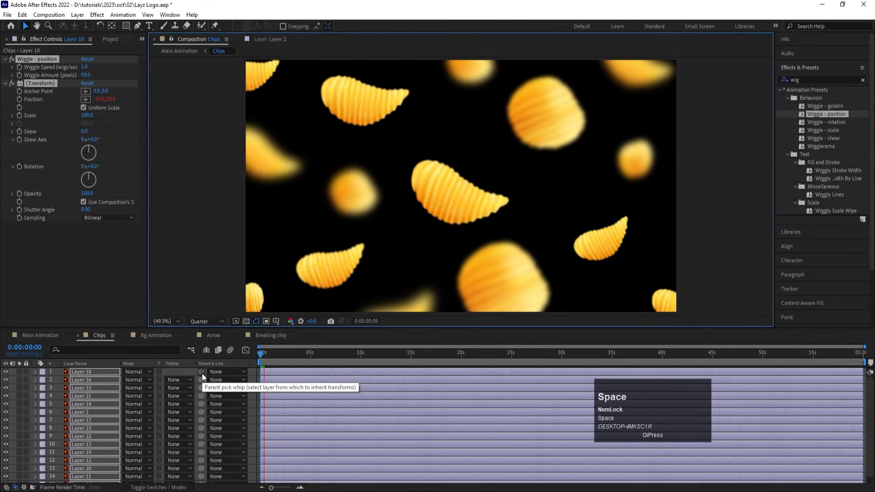
key(space)
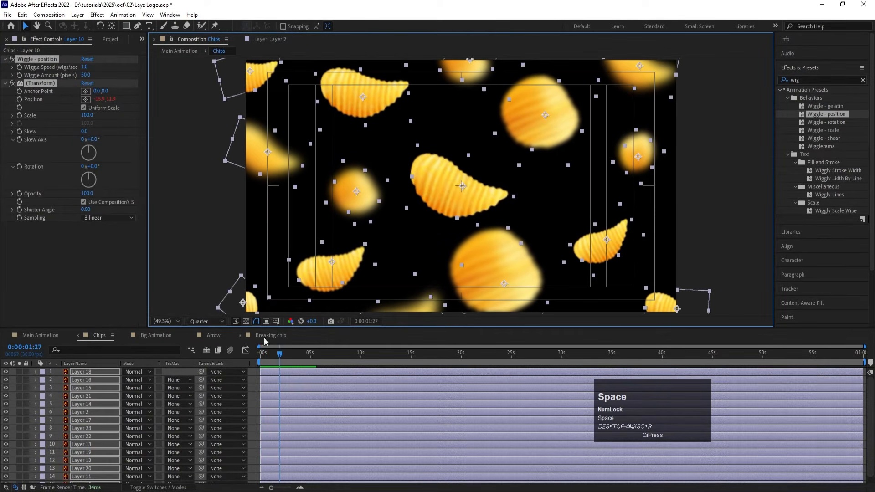
Step: Add Position, Rotation and Scale keyframes to all chip layers at 0:00:00:00 and show the keyframed properties
drag(279, 357, 105, 372)
key(p)
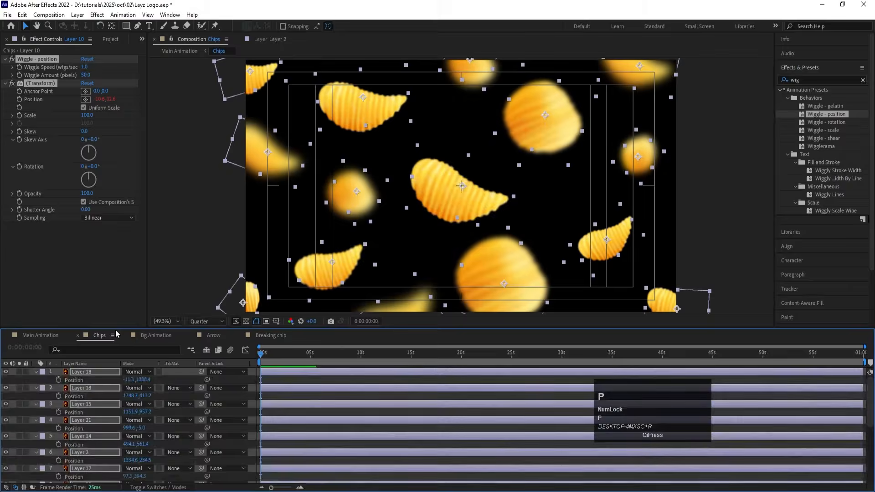
click(59, 380)
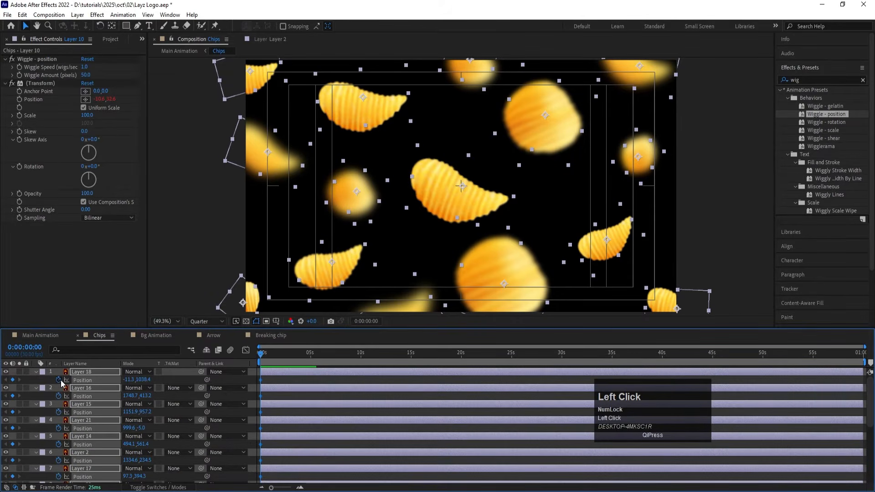
key(r)
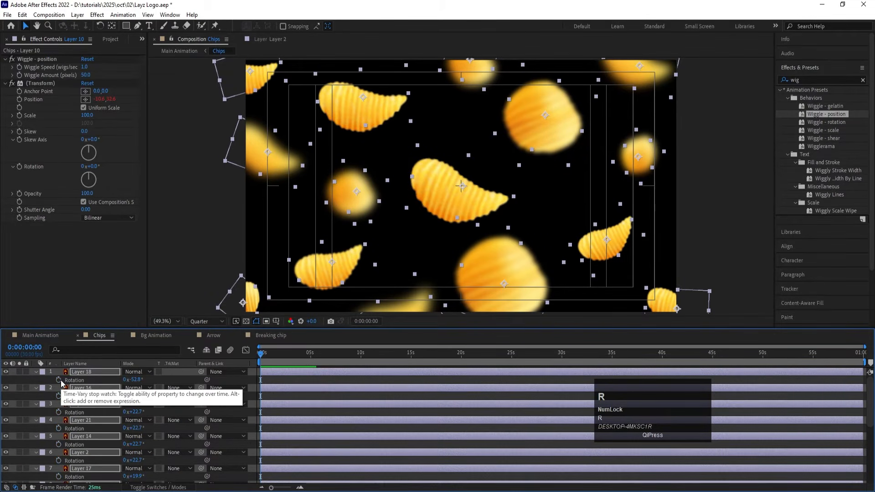
click(59, 380)
key(s)
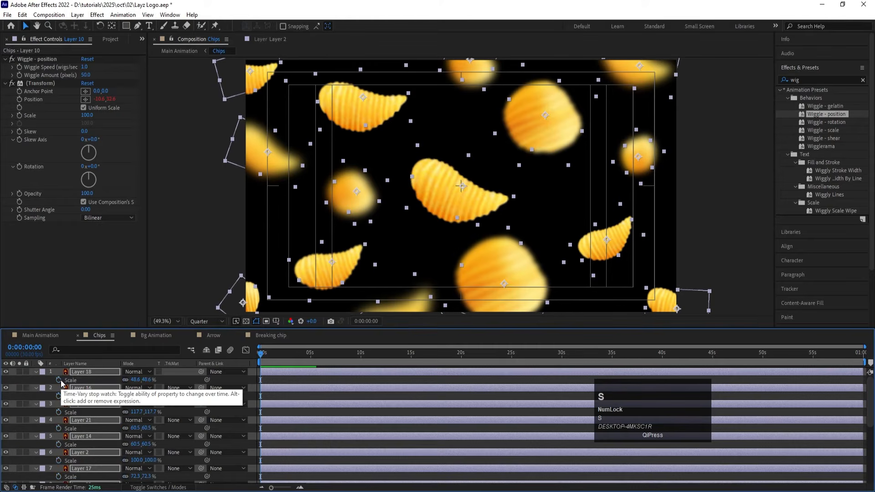
click(59, 380)
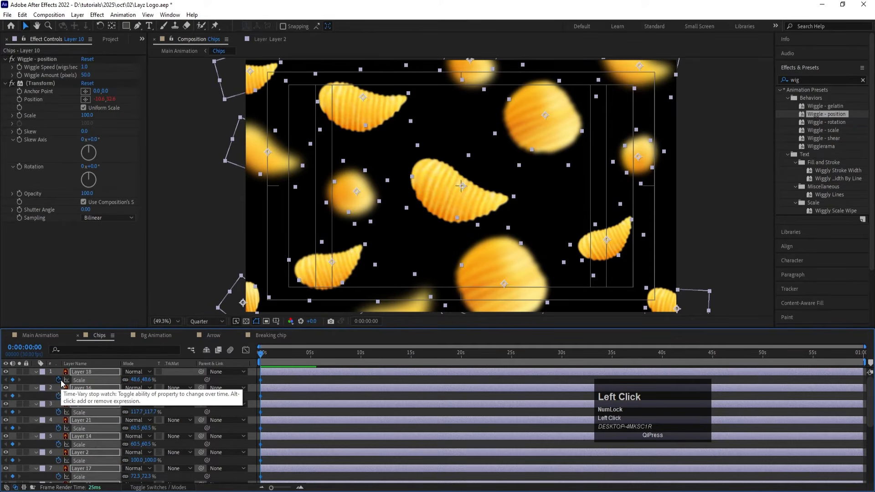
key(u)
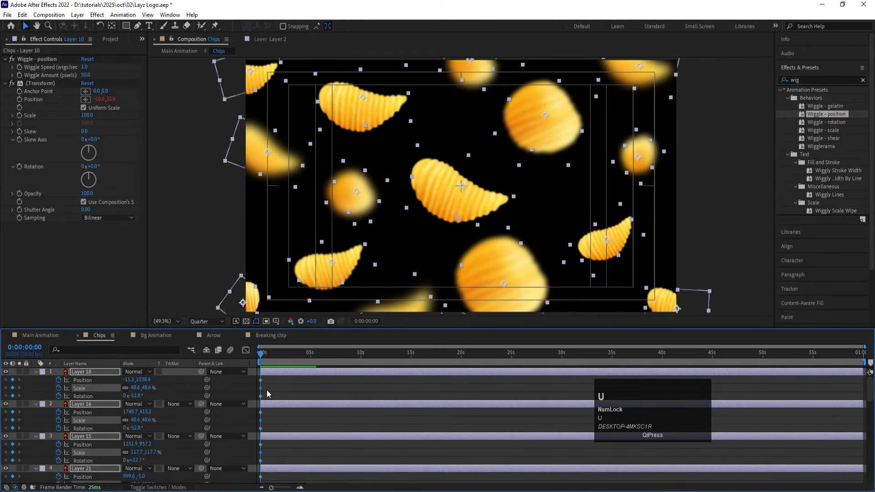
Step: Add Position, Scale and Rotation keyframes to all chip layers at 0:00:00:20
key(equal)
key(equal)
key(equal)
click(313, 363)
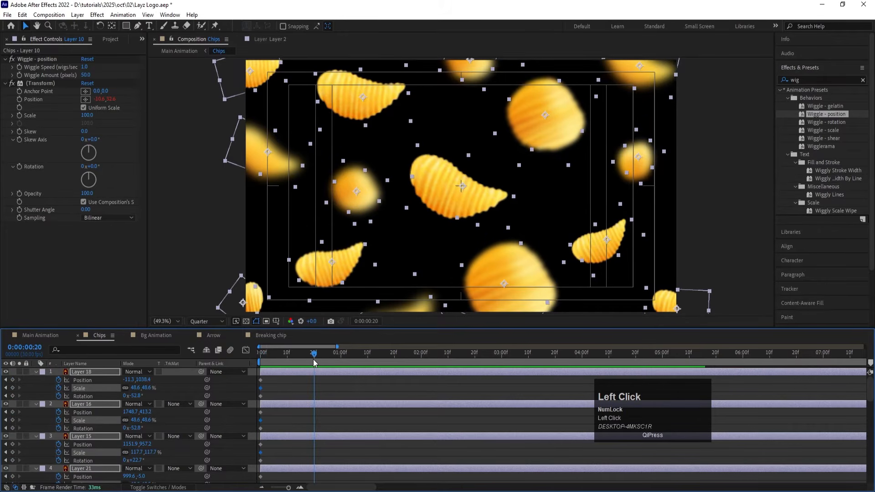
click(13, 379)
click(12, 388)
click(12, 396)
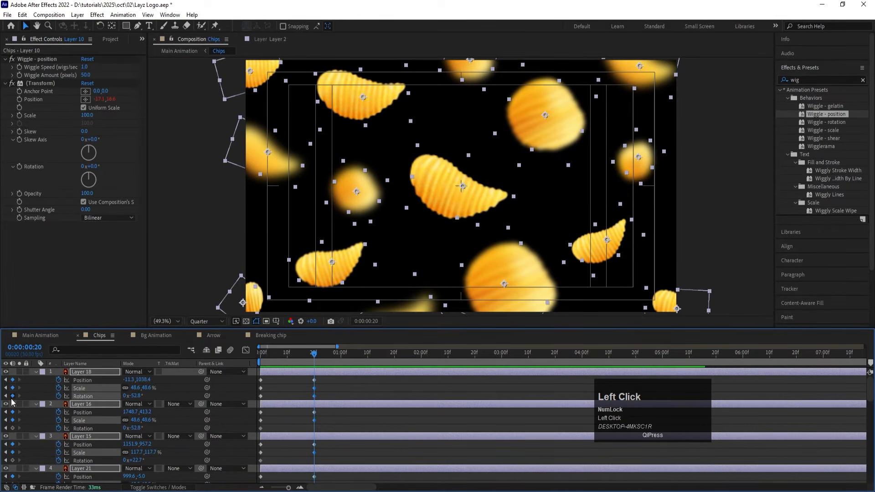
Step: Set the Rotation of all chip layers at 0:00:00:00 to 0x+307.2°
drag(282, 352, 119, 353)
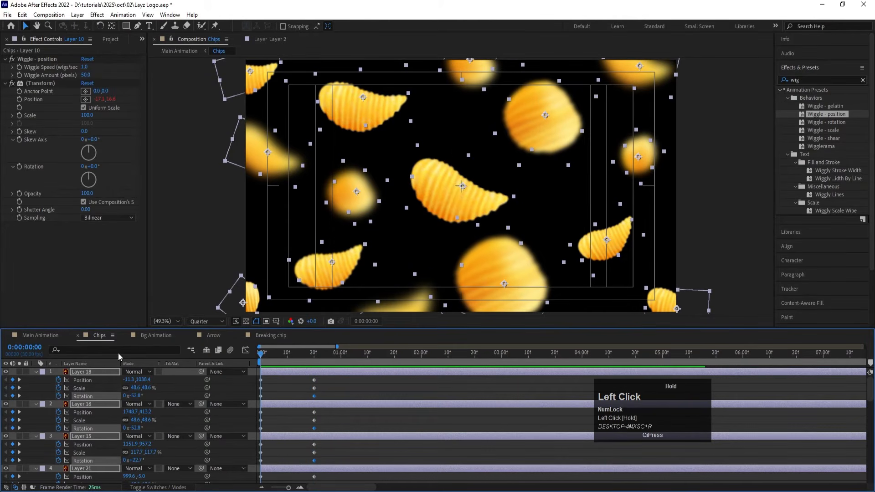
click(123, 396)
key(Return)
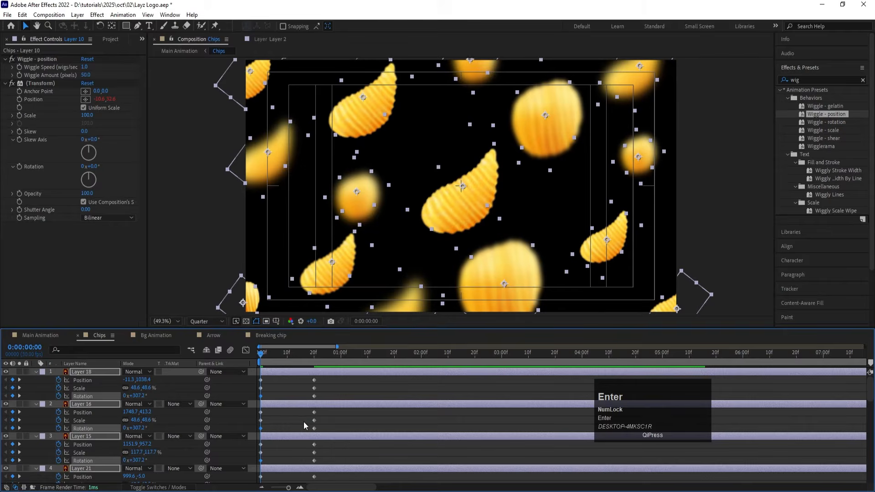
scroll(292, 433, down, 10)
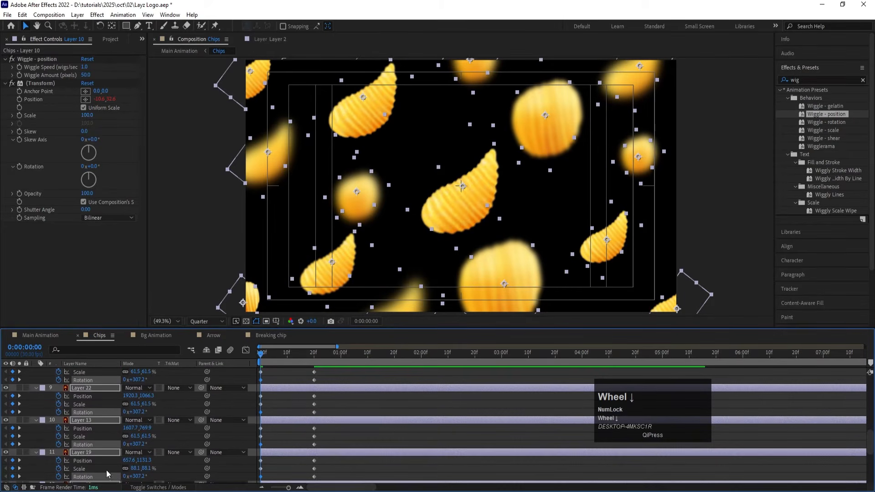
scroll(95, 467, up, 10)
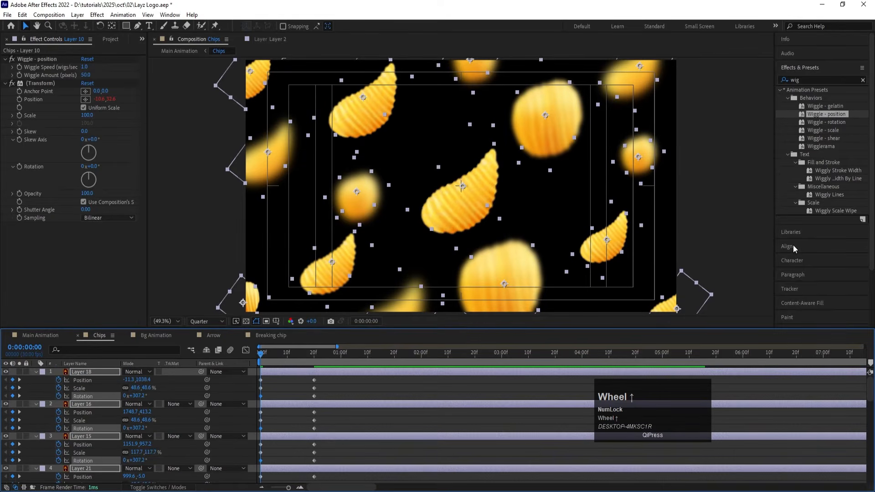
Step: Align all chip layers to a common horizontal and vertical centre at 0:00:00:00, relative to the selection
click(793, 246)
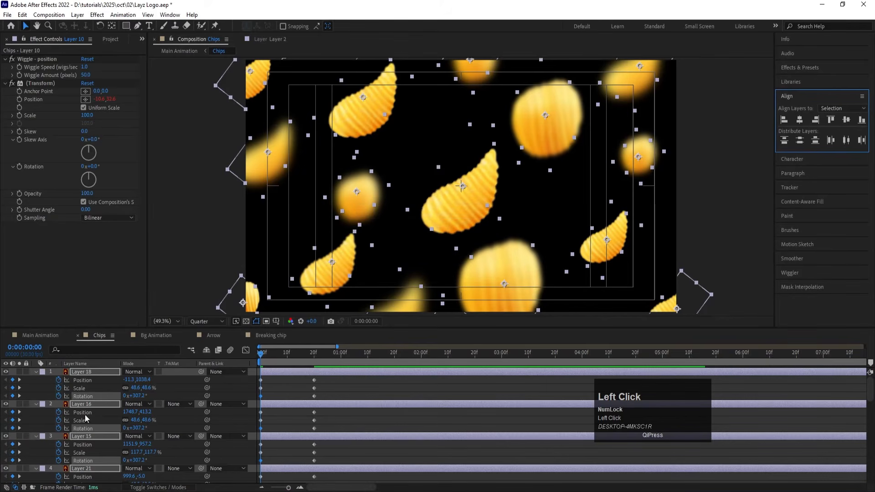
scroll(82, 408, up, 2)
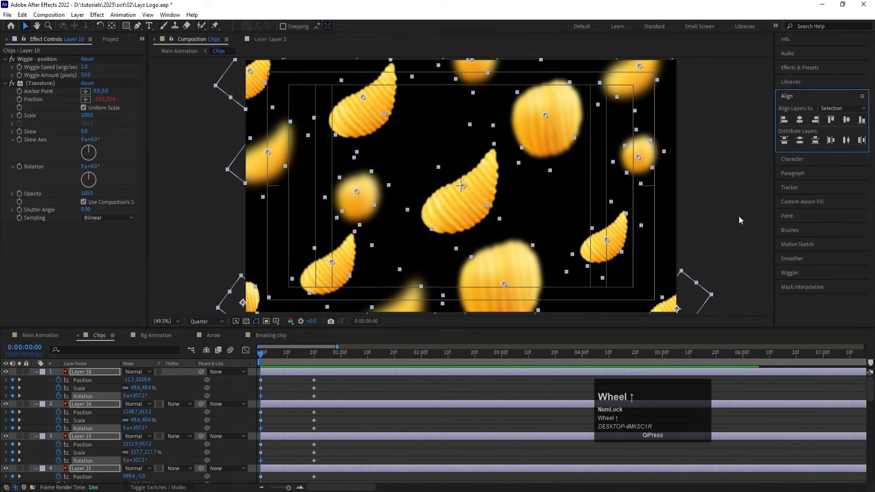
click(800, 120)
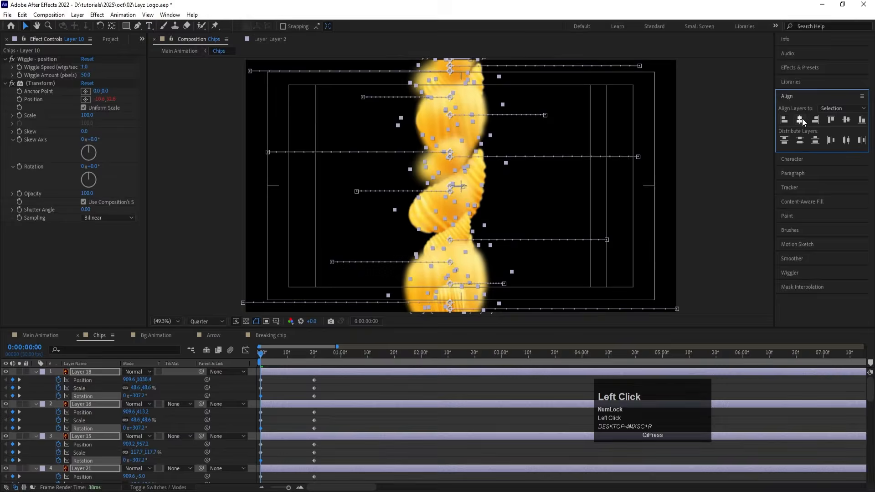
click(847, 120)
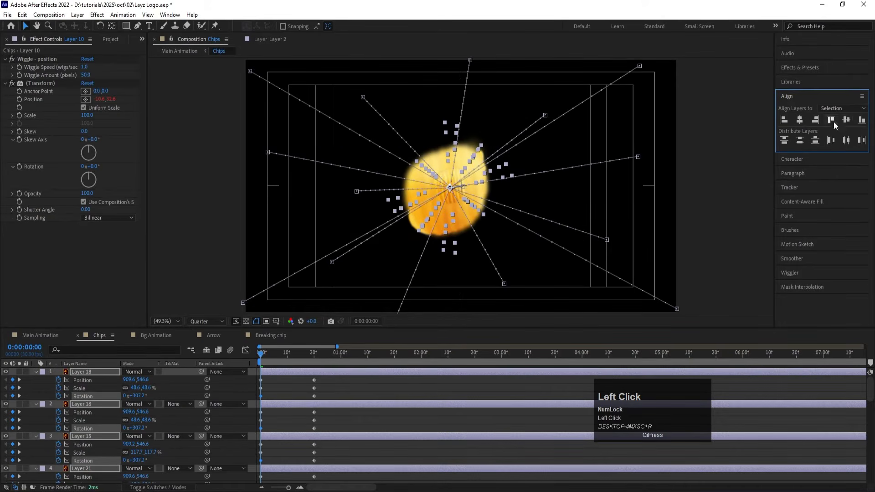
Step: Set the Scale of all chip layers at 0:00:00:00 to 10% and preview the burst
click(135, 388)
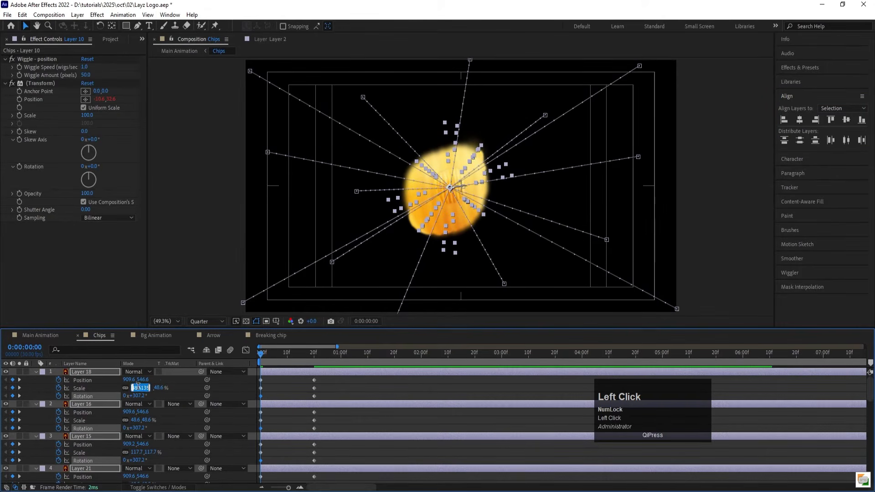
text(10)
key(Return)
key(space)
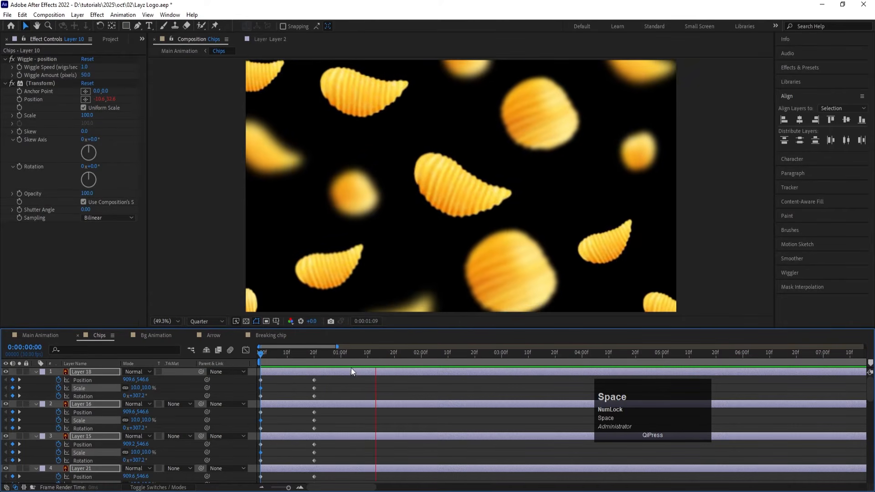
Step: Add Position, Scale and Rotation keyframes to all chip layers at 0:00:01:20
click(373, 354)
drag(373, 354, 394, 360)
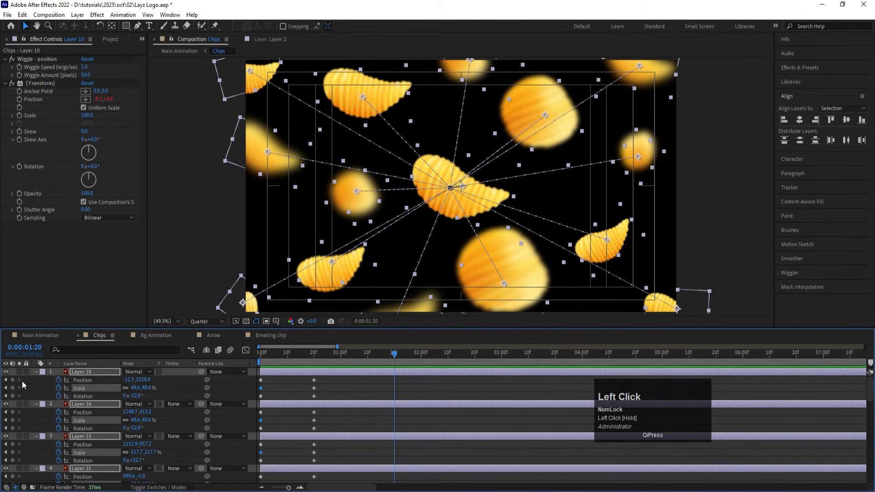
click(14, 380)
click(13, 389)
click(13, 396)
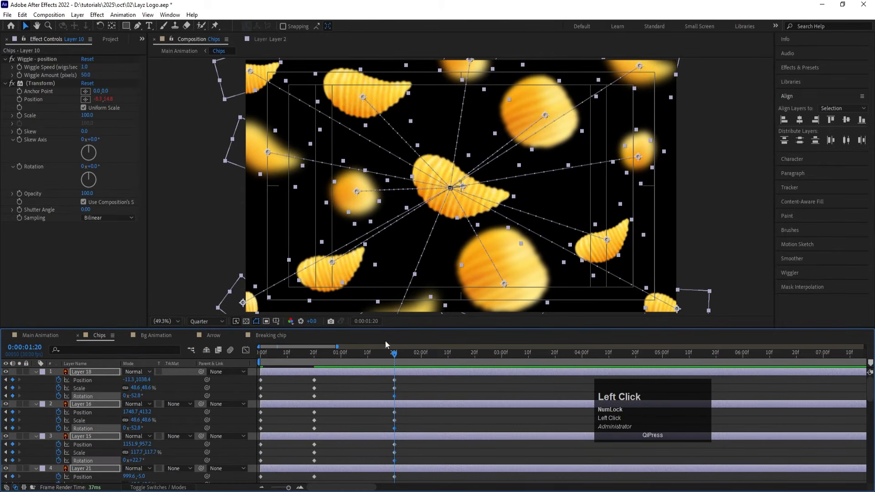
Step: Align all chip layers to a common horizontal and vertical centre at 0:00:02:10
drag(430, 353, 449, 358)
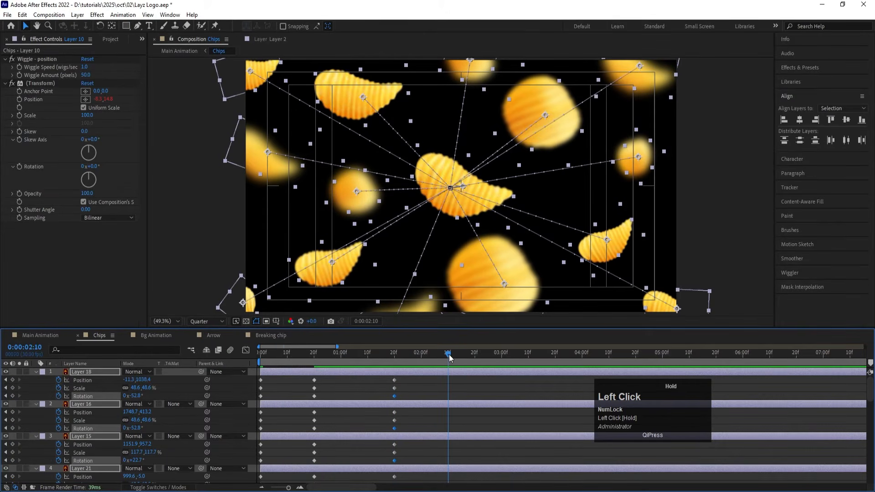
click(802, 123)
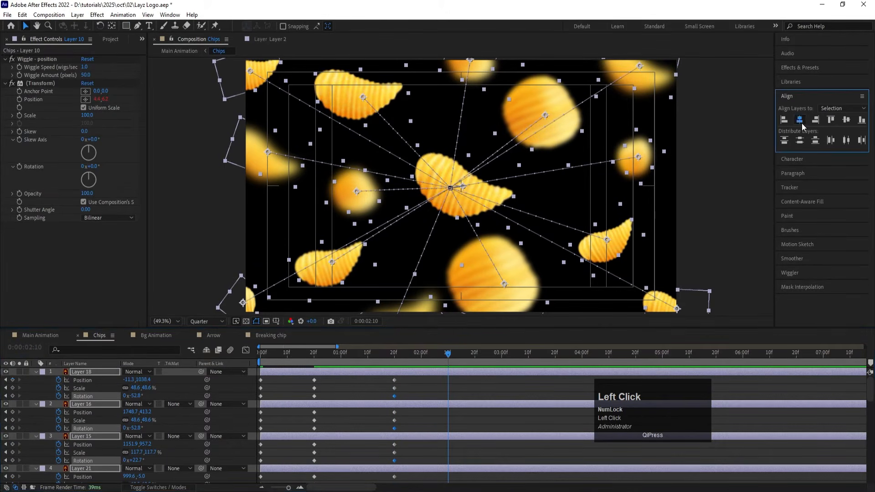
click(846, 120)
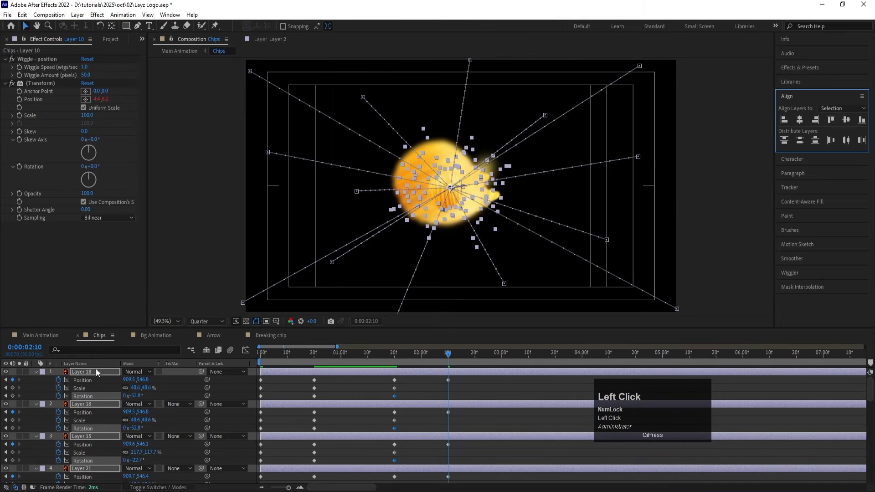
Step: At 0:00:02:10, set all chip layers' Scale to 10% and their Rotation to -1 revolution, and preview the collapse
click(133, 388)
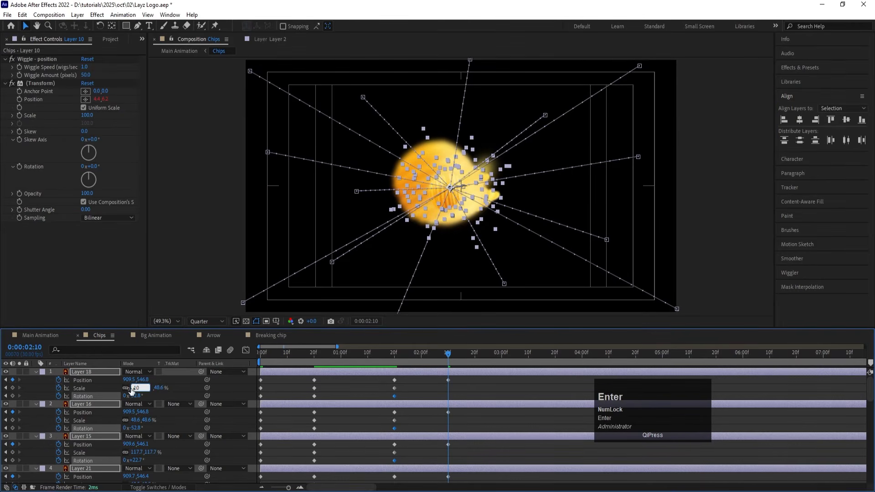
text(10)
key(Return)
click(127, 396)
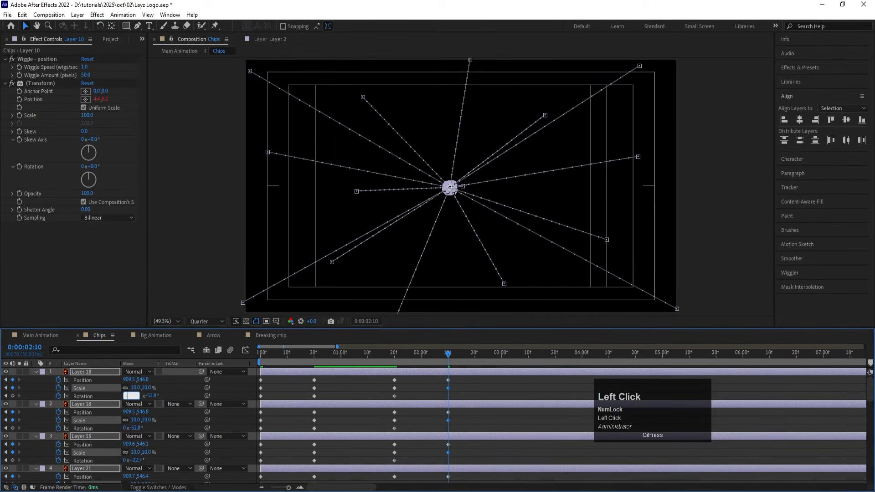
text(-1)
key(Return)
key(space)
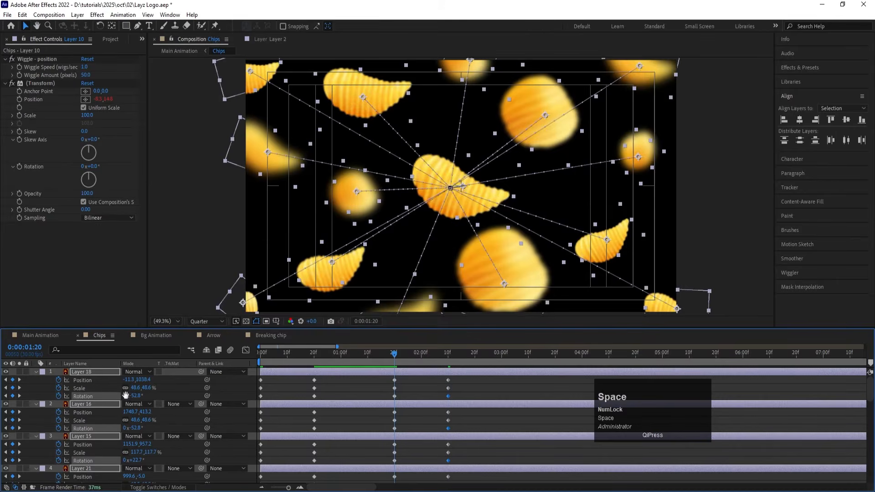
key(space)
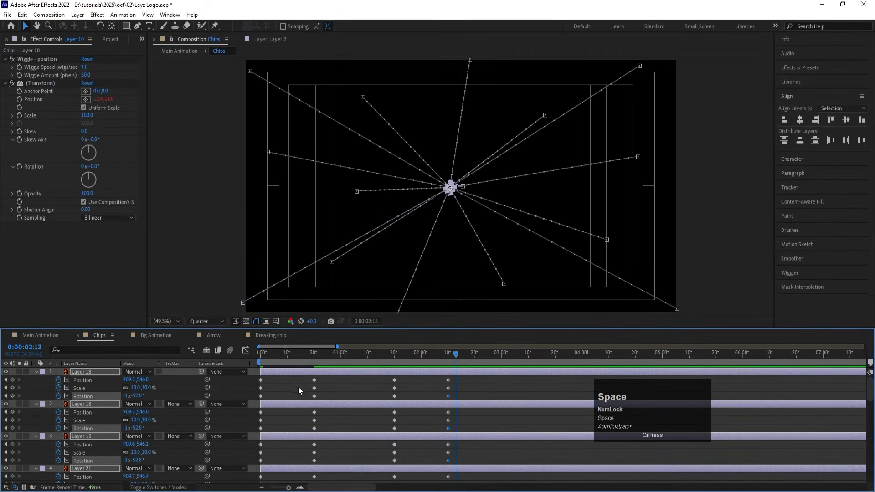
Step: Apply Easy Ease to every Position, Scale and Rotation keyframe of all chip layers
drag(298, 356, 207, 359)
scroll(501, 407, down, 10)
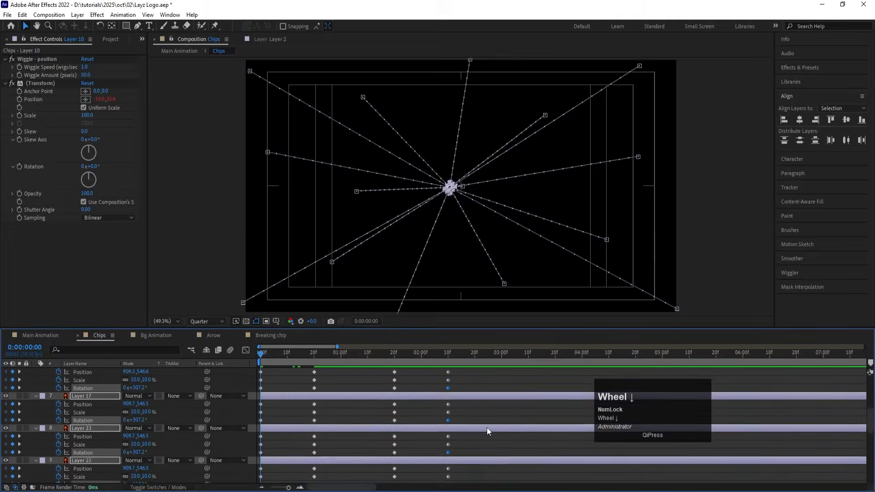
drag(463, 480, 218, 271)
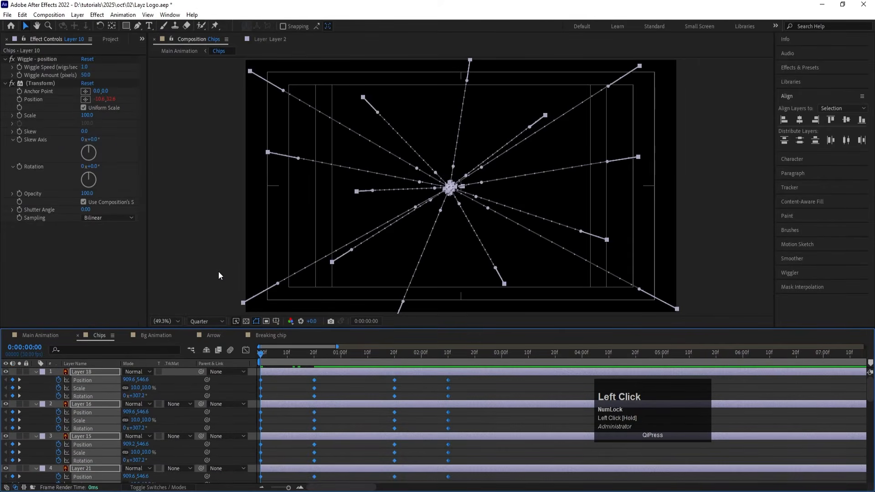
key(F9)
Step: Reshape the chip layers' speed curves for a fast initial burst and a sharper return to the centre, and preview the motion
click(246, 351)
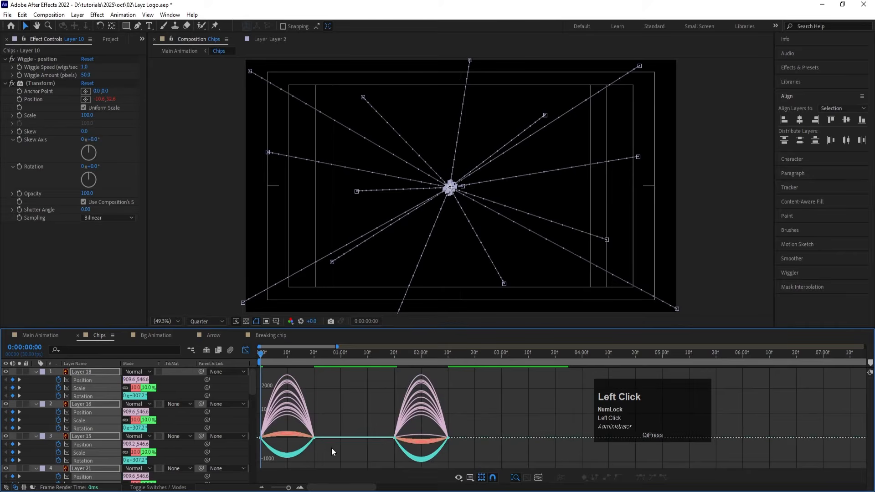
drag(336, 417, 262, 442)
drag(389, 430, 415, 472)
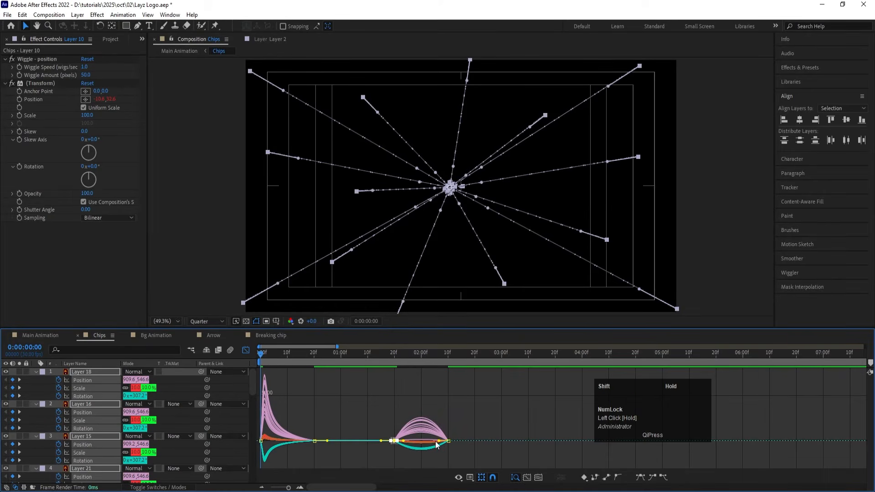
drag(436, 442, 446, 443)
mouse_move(455, 450)
mouse_down()
mouse_move(436, 424)
mouse_move(443, 441)
mouse_up()
click(246, 350)
key(space)
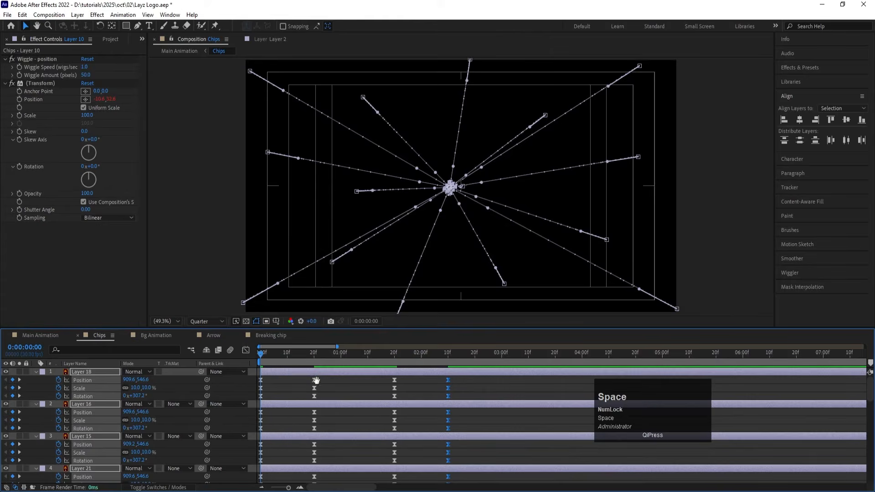
drag(295, 354, 247, 356)
key(space)
key(space)
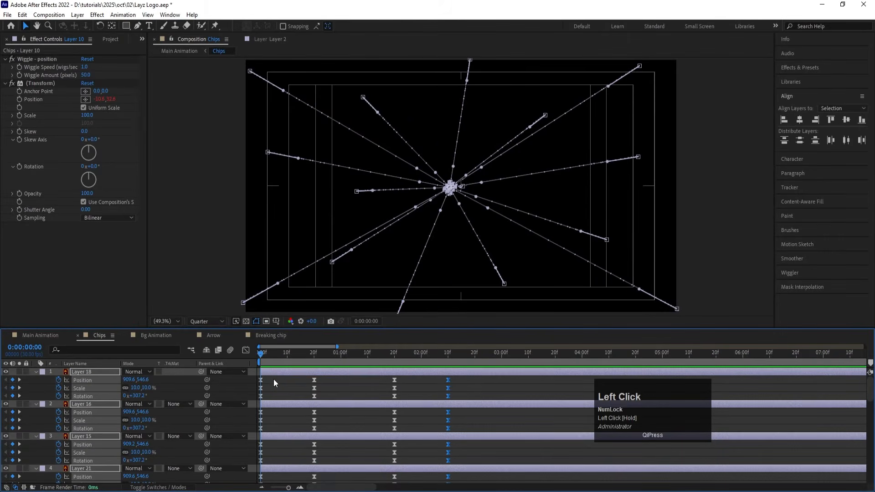
Step: Trim the end of all chip layers to 0:00:00:01 and stagger them one after another with Sequence Layers
key(Page_Down)
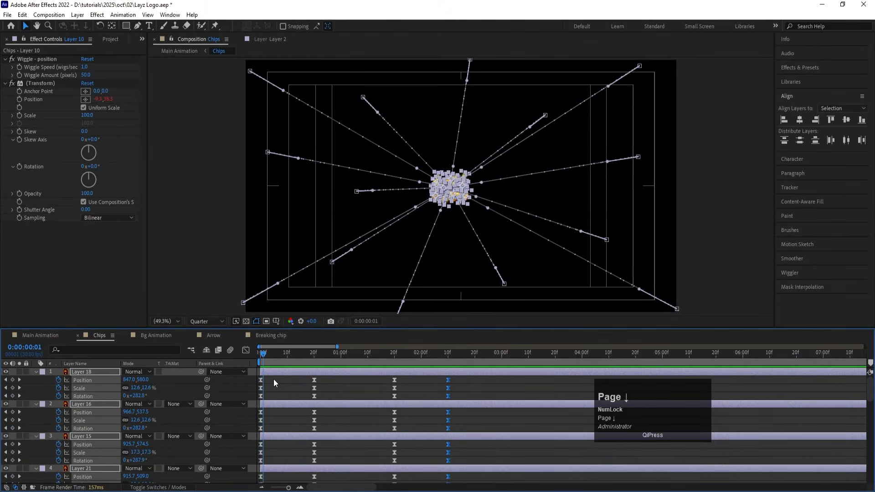
key(alt)
key(alt+bracketright)
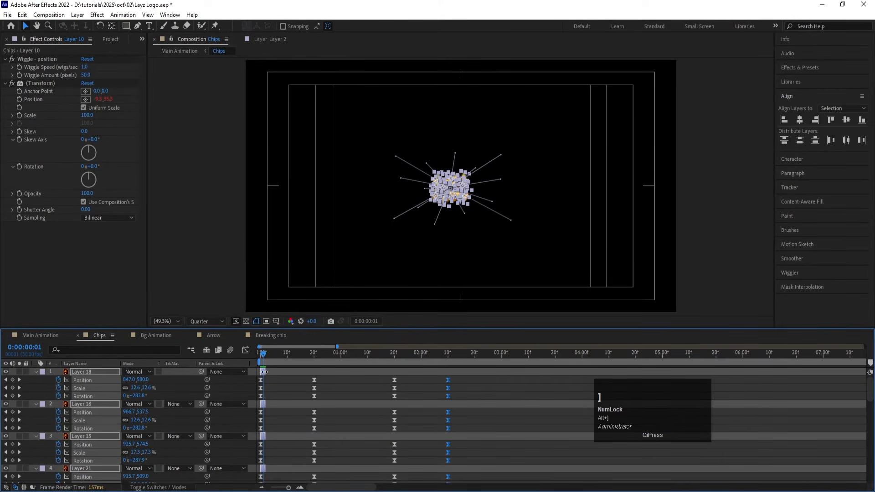
right_click(264, 372)
click(313, 252)
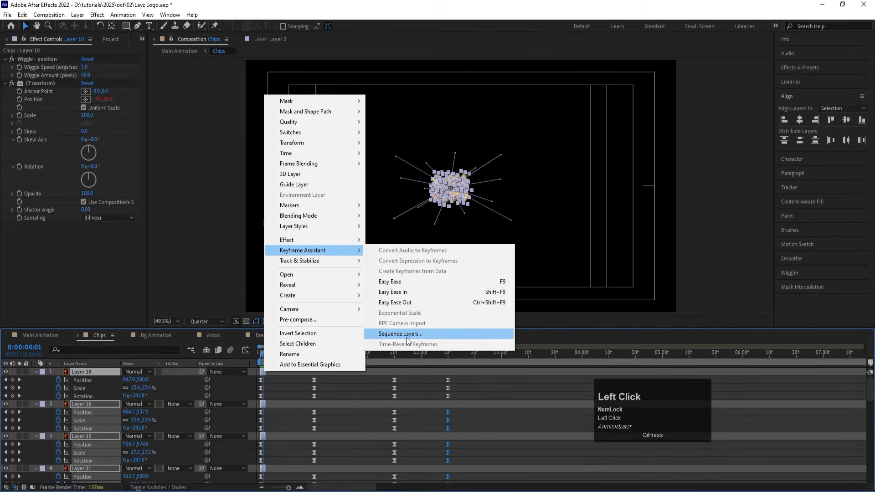
click(401, 334)
click(454, 277)
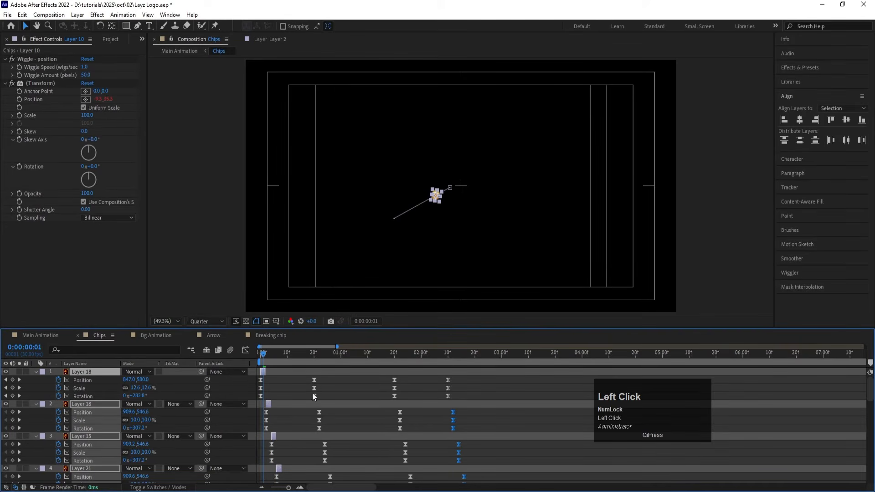
Step: Extend the ends of all chip layers to about 35 seconds and preview the staggered burst
key(semicolon)
drag(262, 373, 610, 373)
key(space)
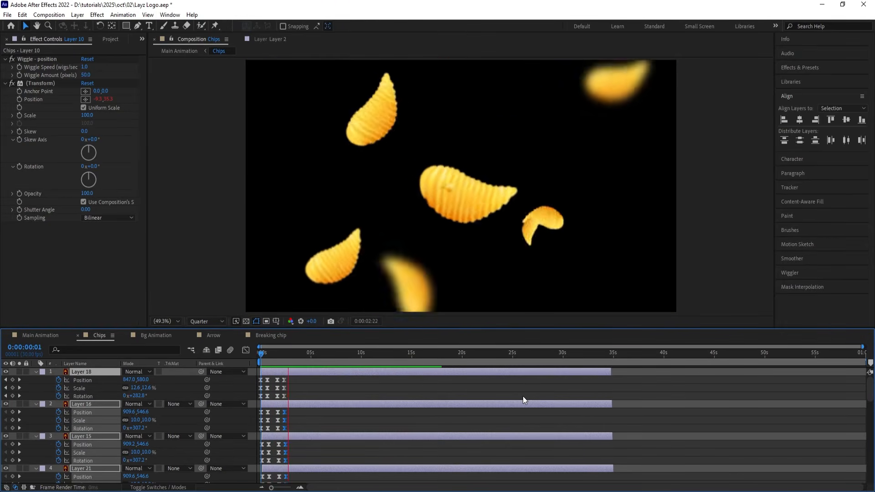
key(space)
Step: Realign the start of all chip layers to 0:00:00:00
drag(266, 356, 210, 356)
key(bracketleft)
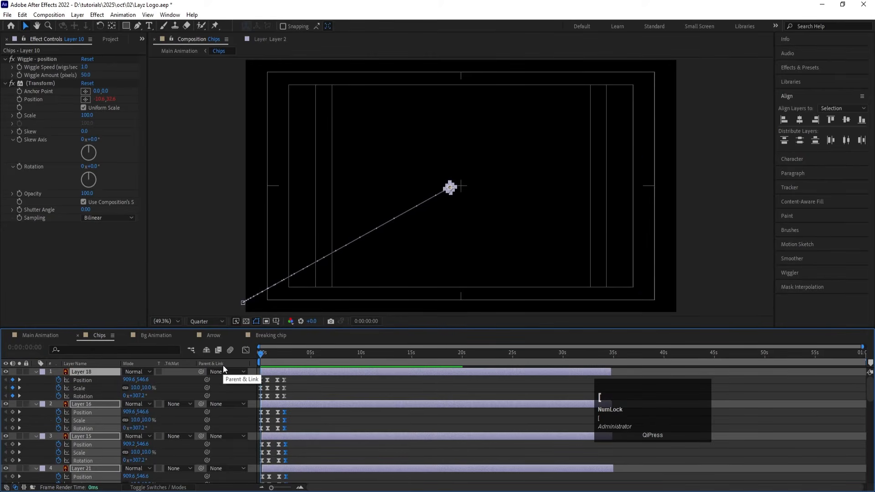
key(equal)
key(equal)
key(equal)
key(equal)
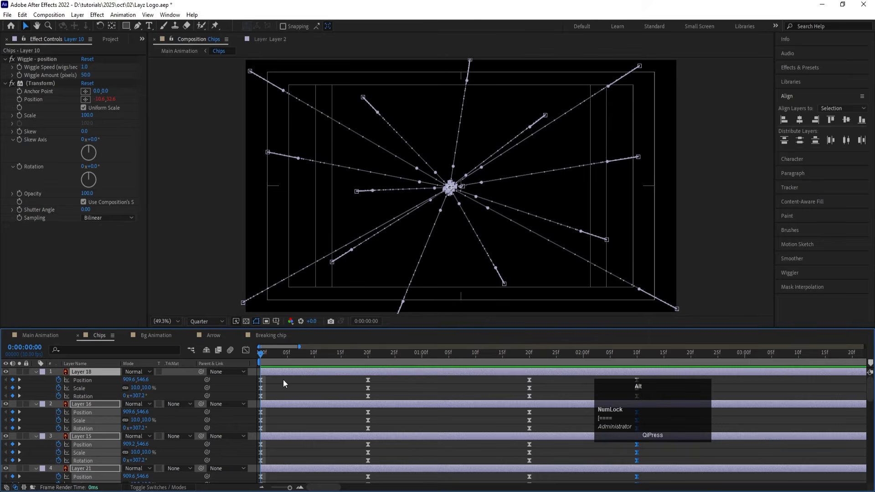
mouse_move(261, 357)
mouse_down()
mouse_move(272, 356)
mouse_move(250, 362)
mouse_move(258, 356)
mouse_up()
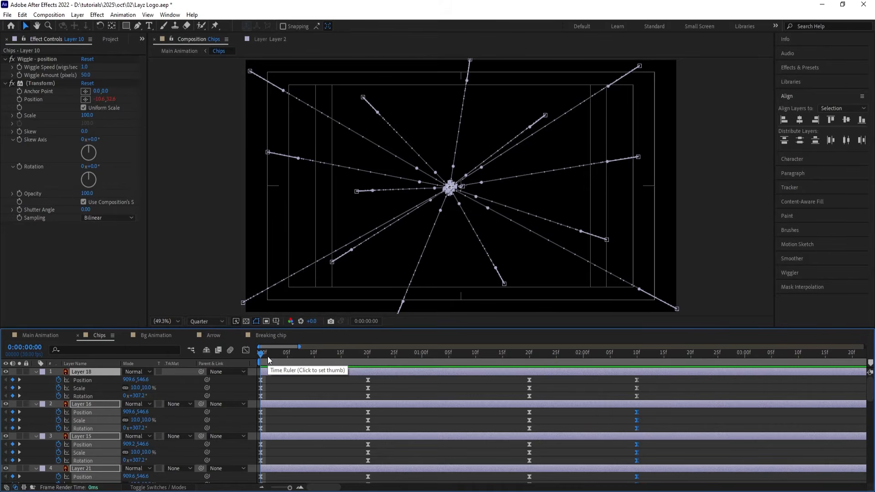
Step: Trim the end of all chip layers at 0:00:00:00 to a single frame and stagger them one after another with Sequence Layers
key(alt+bracketright)
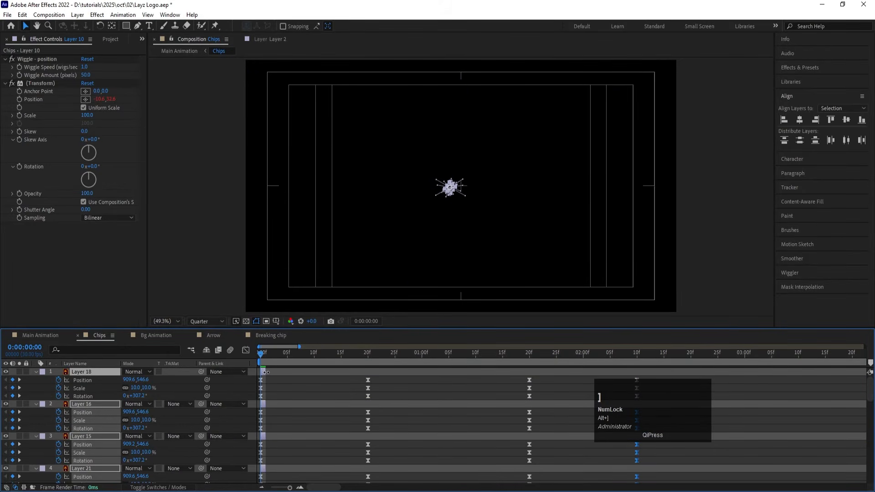
right_click(266, 373)
mouse_move(297, 252)
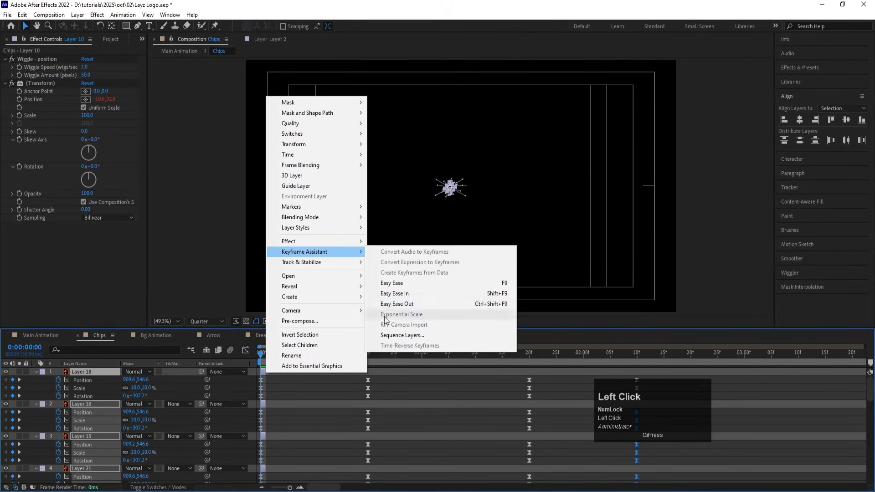
click(401, 337)
click(454, 276)
key(minus)
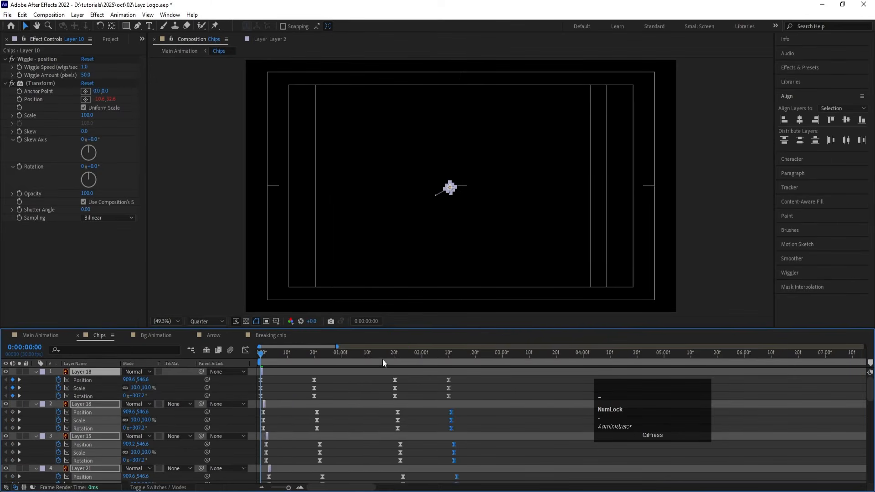
Step: Extend the ends of all staggered chip layers to roughly 9.5 to 10 seconds and preview the burst
drag(262, 369, 651, 371)
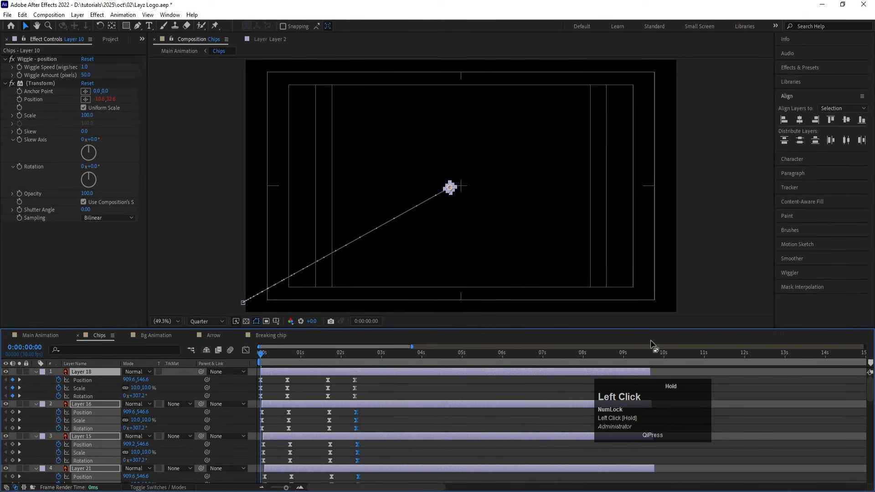
key(space)
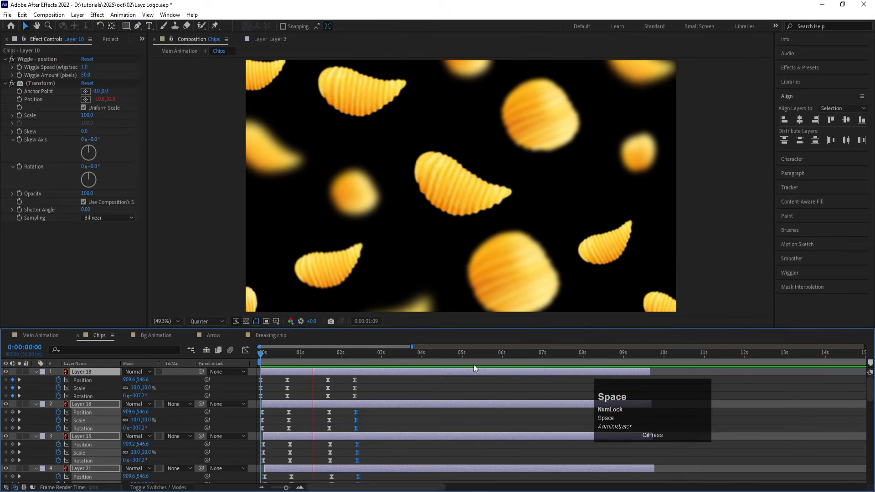
key(space)
Step: Move the central chip's layer, Layer 10, to the top of the stack, start it at 0:00:00:00, and preview the burst
click(306, 387)
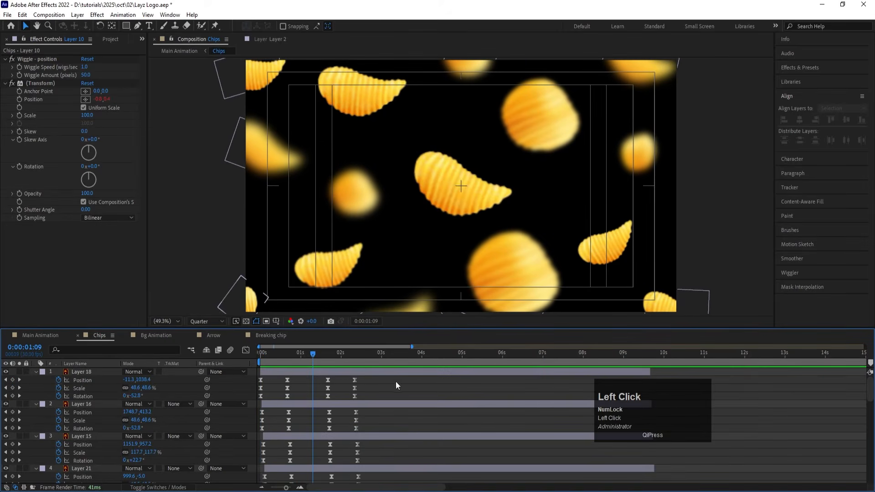
click(452, 205)
scroll(86, 453, down, 4)
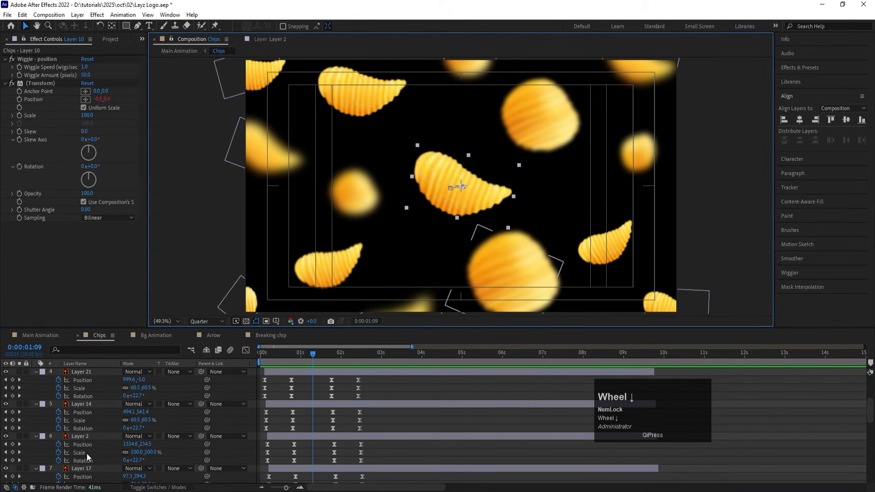
scroll(86, 454, down, 8)
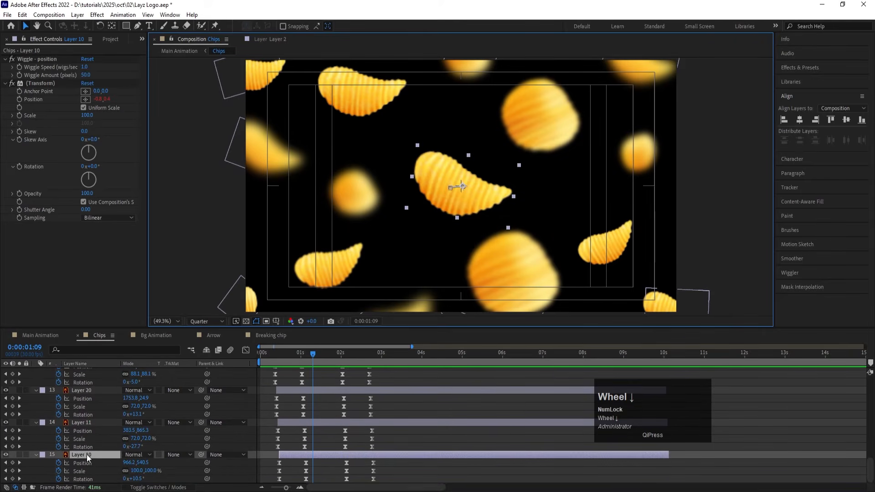
drag(86, 455, 95, 370)
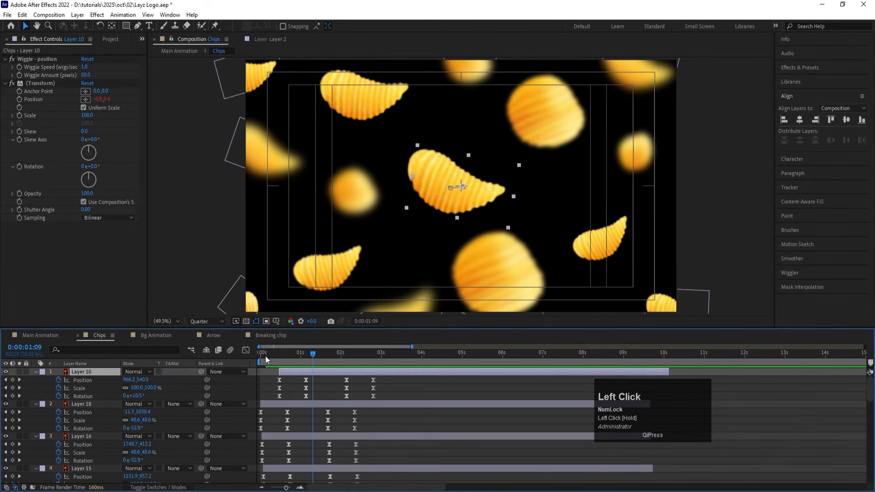
drag(275, 358, 231, 353)
key(bracketleft)
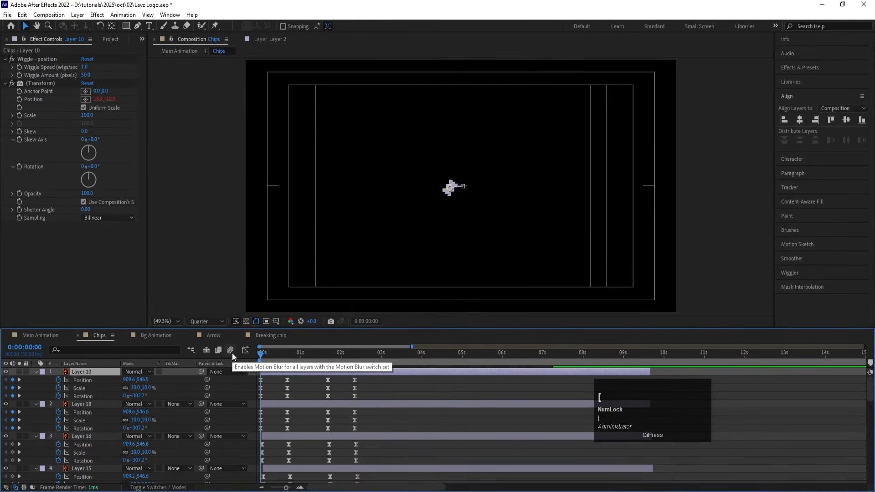
key(space)
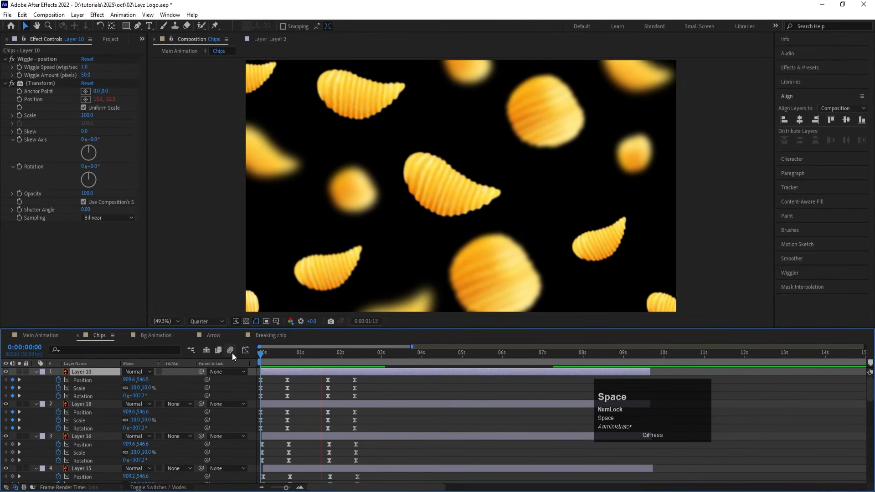
key(space)
key(space)
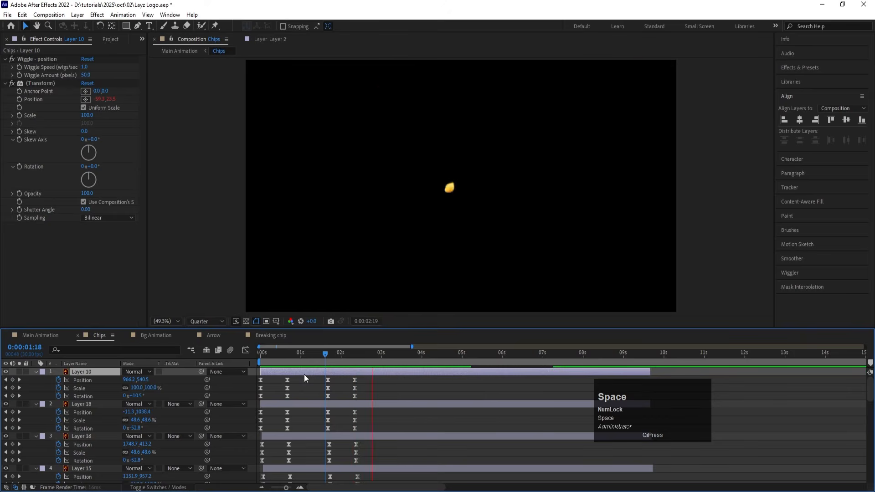
Step: Move Layer 10's last two sets of Position, Scale and Rotation keyframes later so its return starts at about 0:00:02:04, and preview it
click(346, 355)
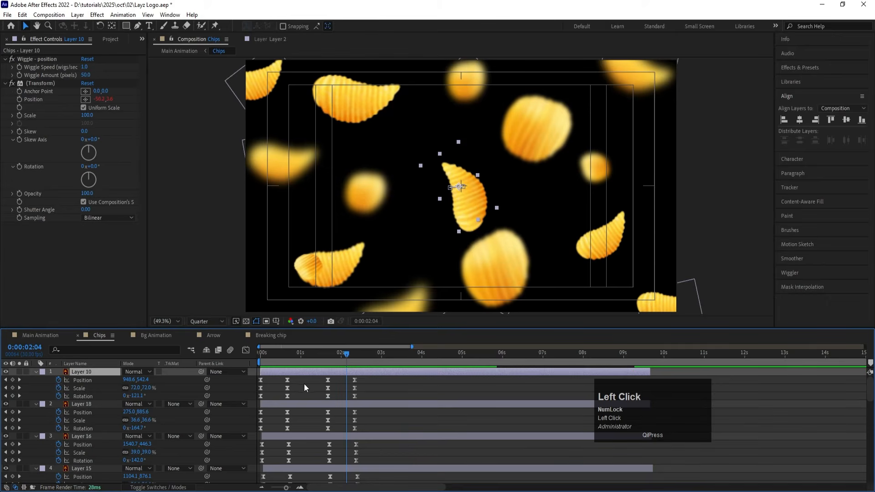
drag(316, 378, 346, 388)
key(space)
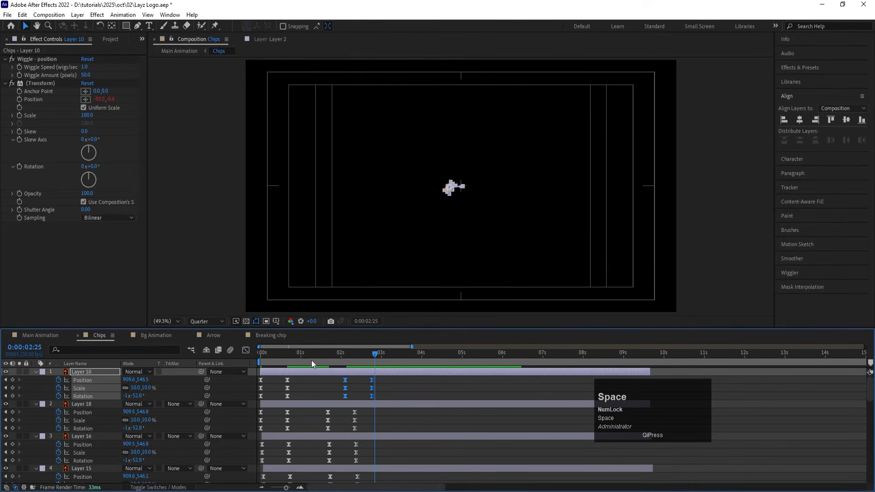
Step: Enable motion blur on all chip layers and preview the burst and return
click(135, 376)
key(F4)
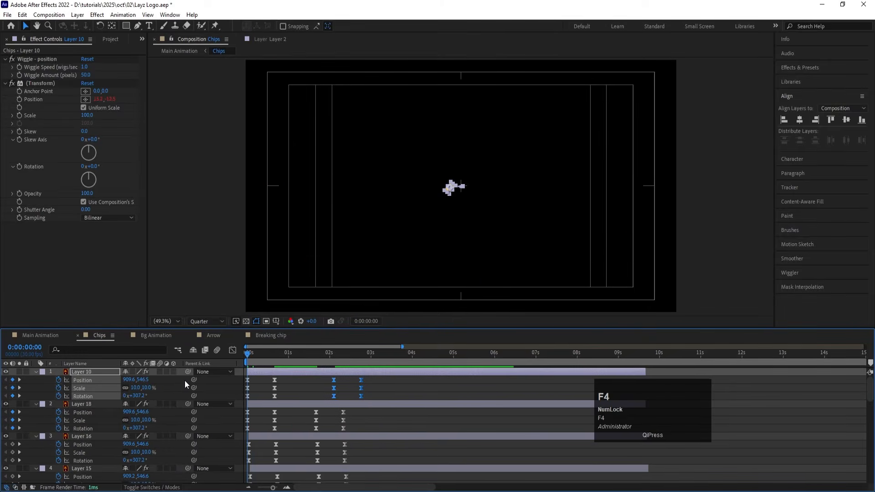
key(ctrl+a)
click(160, 372)
key(space)
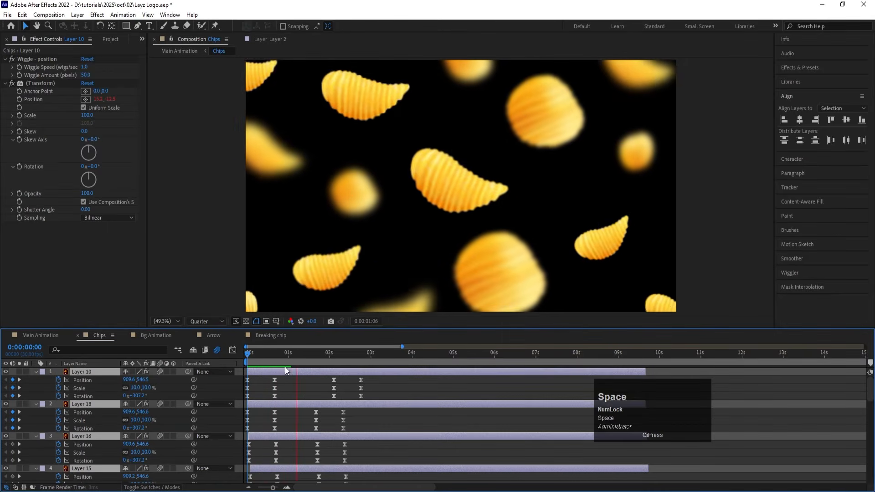
click(253, 351)
key(space)
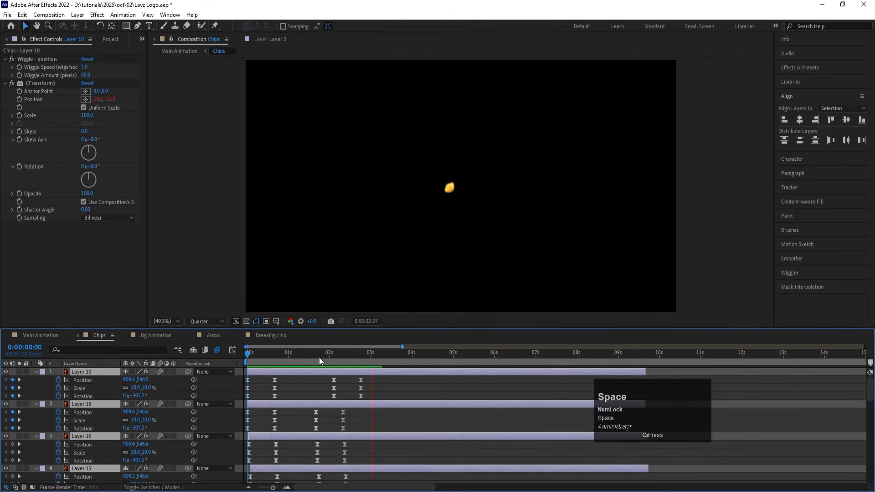
key(space)
Step: Preview the chip burst over the background in the Main Animation composition, stopping at 0:00:05:27
drag(310, 354, 66, 379)
click(40, 336)
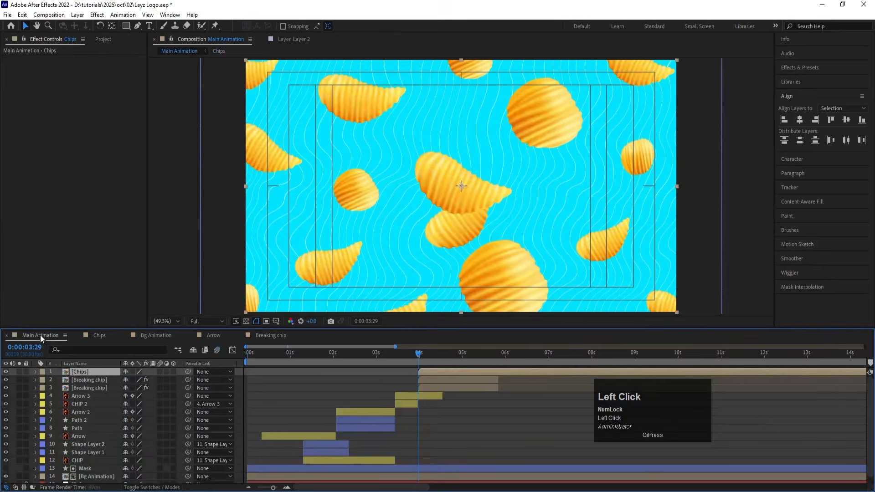
key(space)
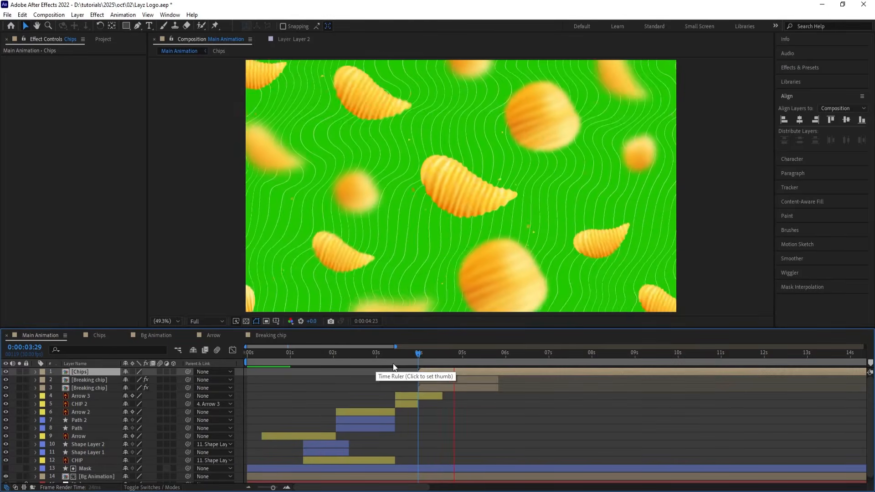
key(space)
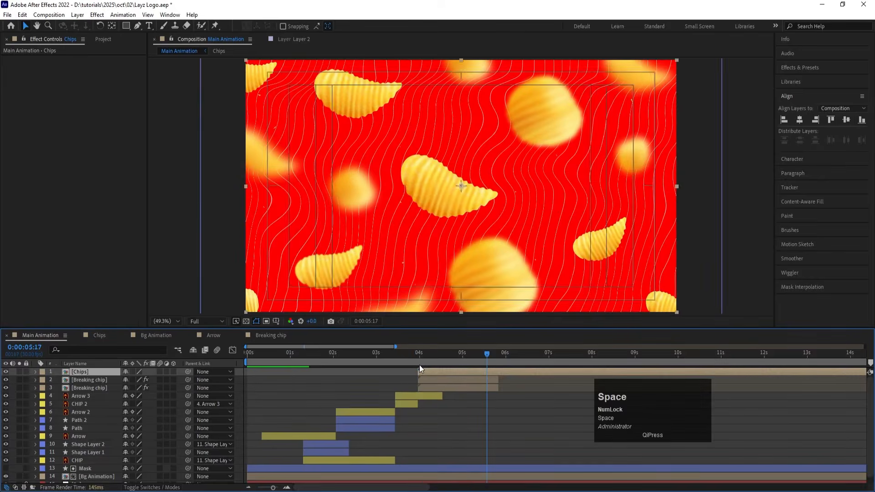
key(space)
key(space)
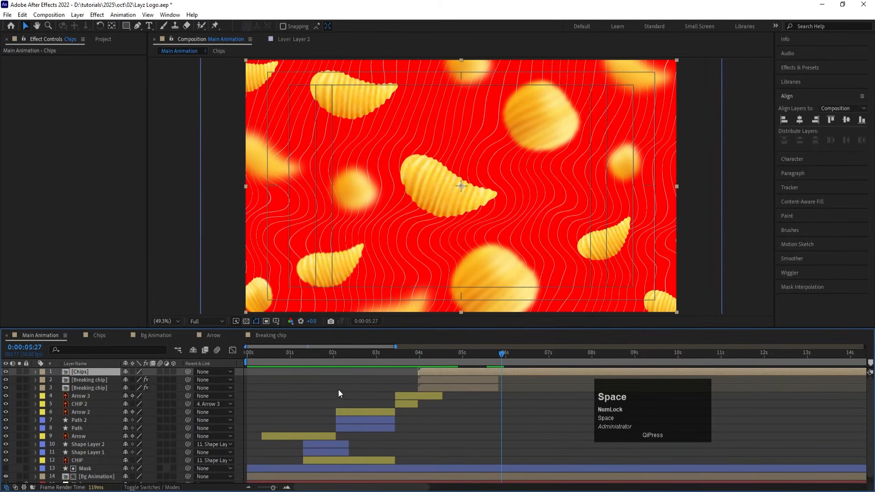
Step: Add Logo.png as the uppermost layer of Main Animation and start it at 0:00:05:27
click(301, 370)
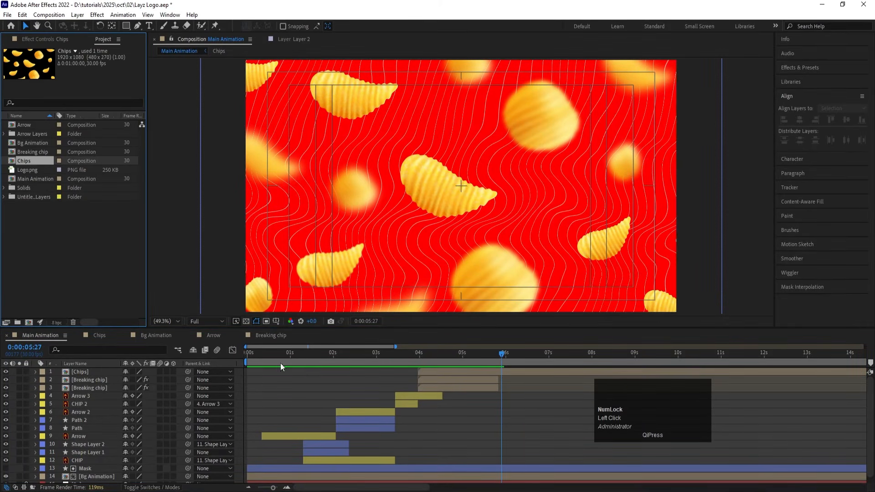
click(26, 170)
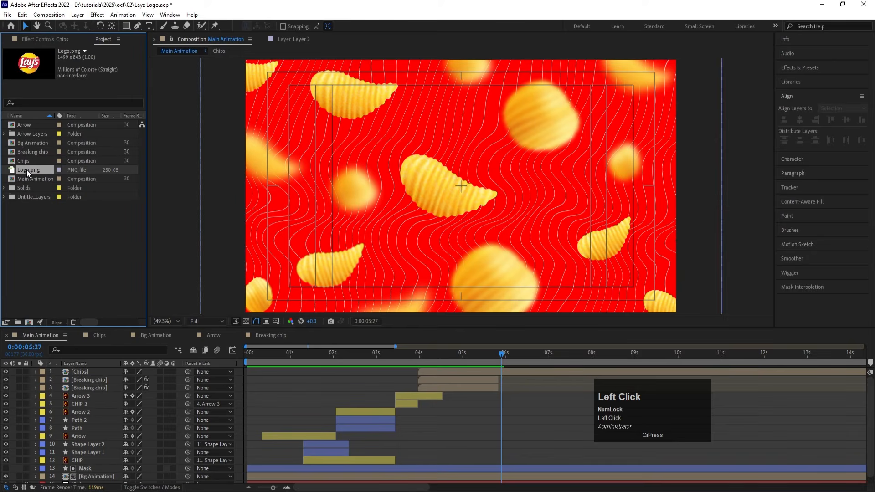
click(26, 170)
drag(97, 361, 101, 373)
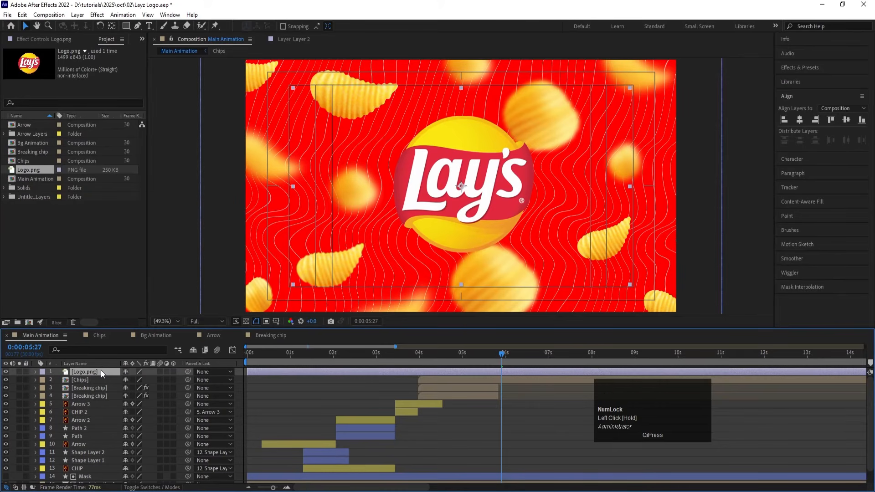
key(bracketleft)
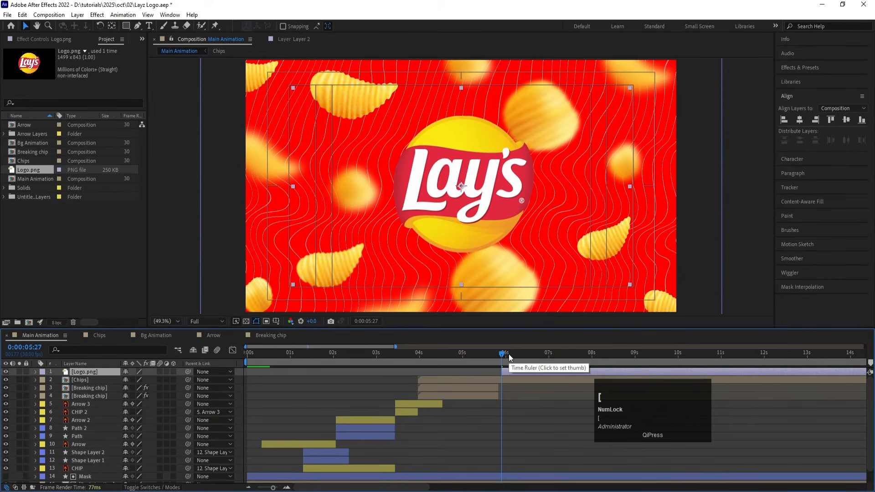
Step: Make the logo layer 3D and add Scale and Y Rotation keyframes at 0:00:05:27
click(175, 371)
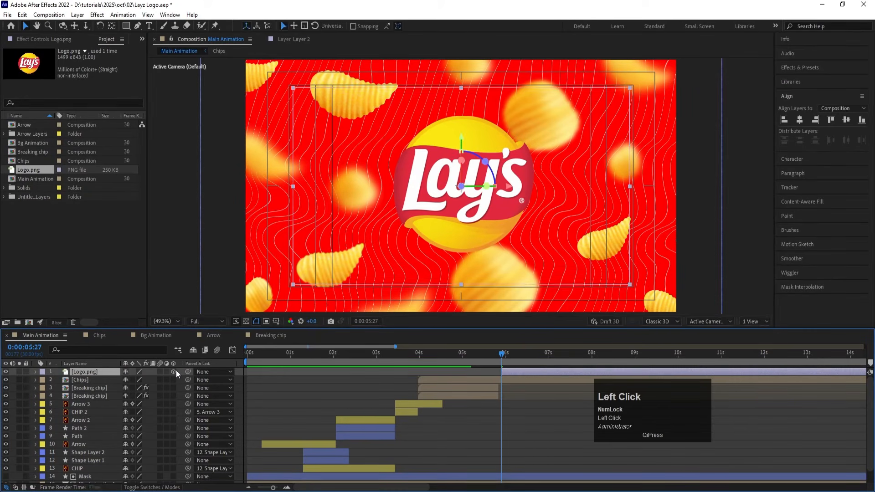
key(s)
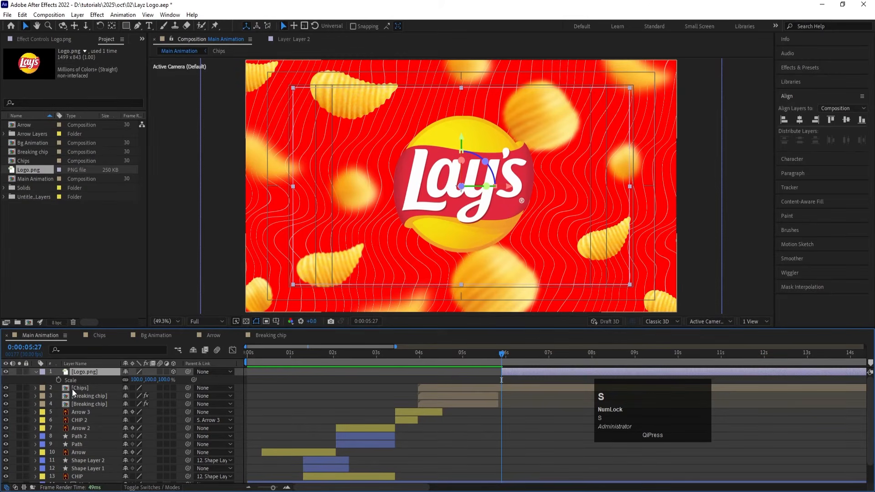
click(59, 379)
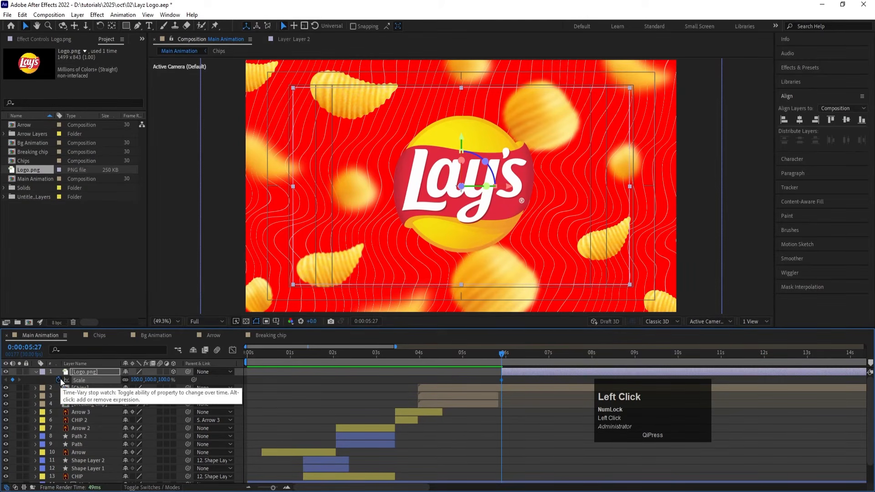
key(r)
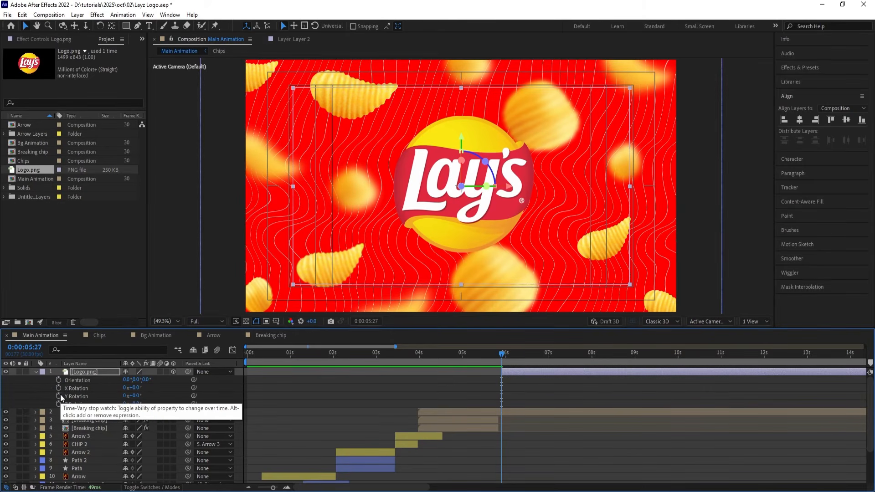
drag(135, 396, 124, 396)
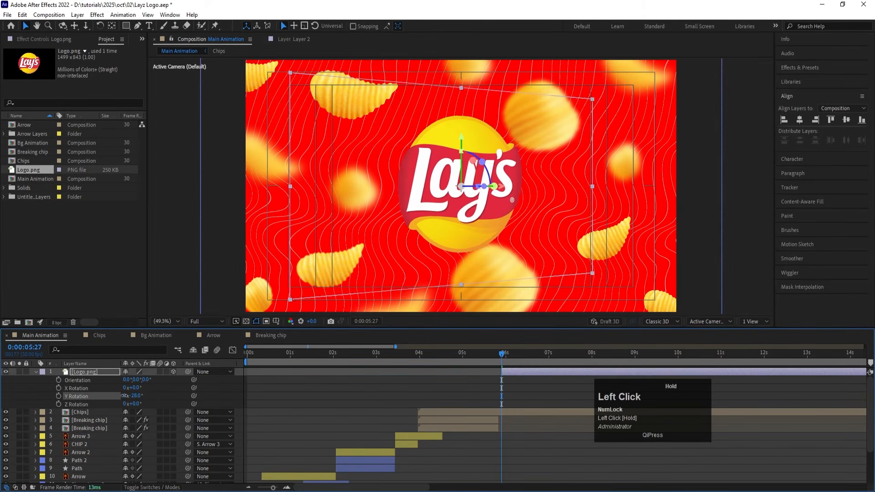
key(ctrl+z)
click(58, 396)
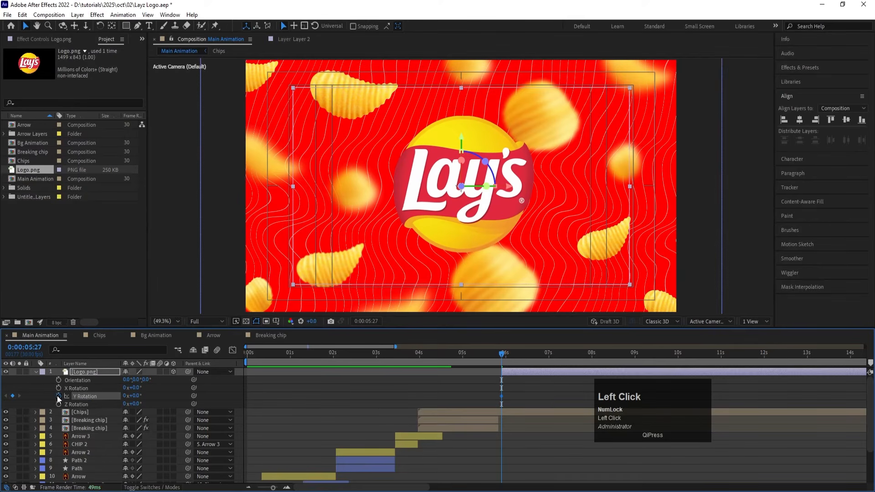
key(u)
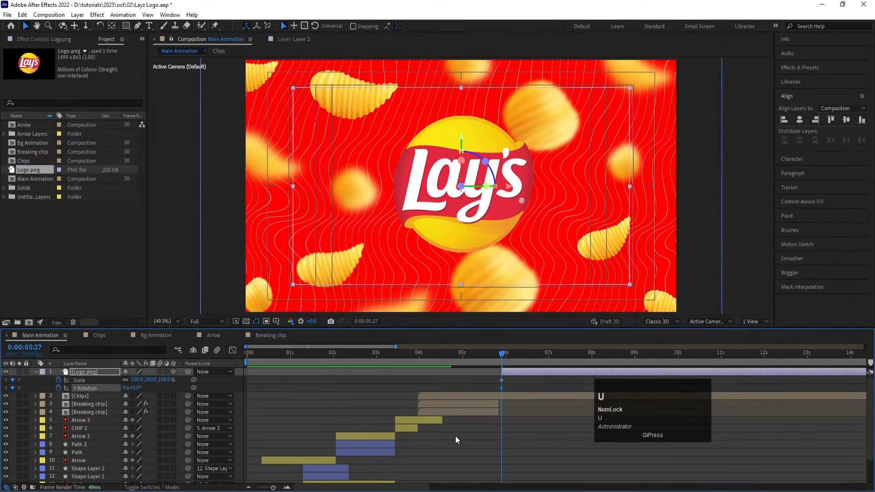
Step: Add Scale and Y Rotation keyframes to the logo layer at 0:00:07:00, keeping the current values
click(549, 359)
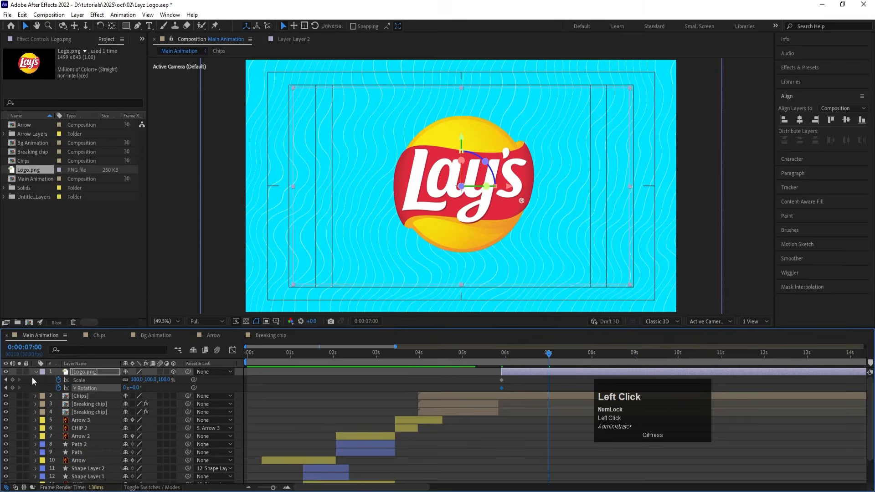
click(12, 381)
click(13, 388)
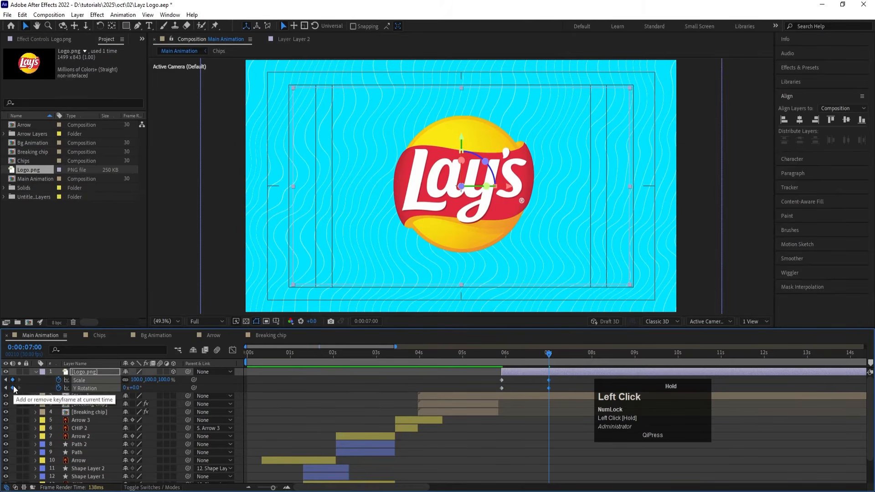
Step: At 0:00:05:27, set the logo layer's Scale to 10% and its Y Rotation to 2 full revolutions
key(j)
click(138, 380)
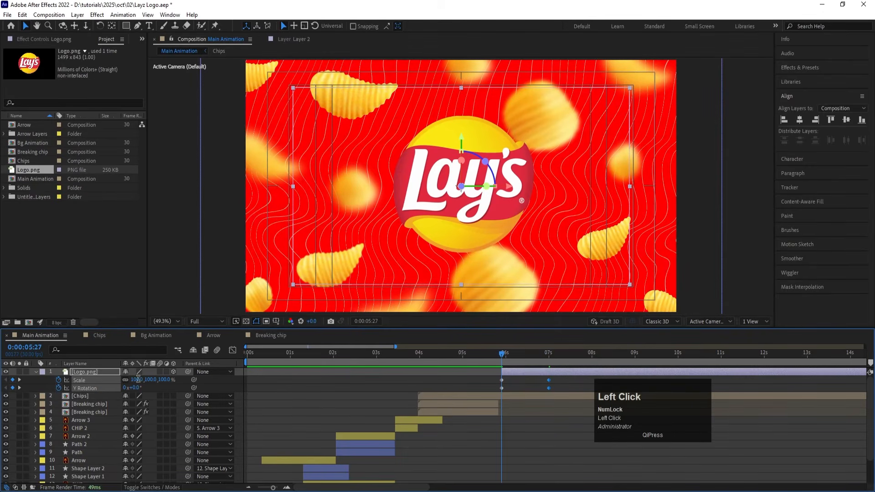
text(10)
key(Return)
click(122, 390)
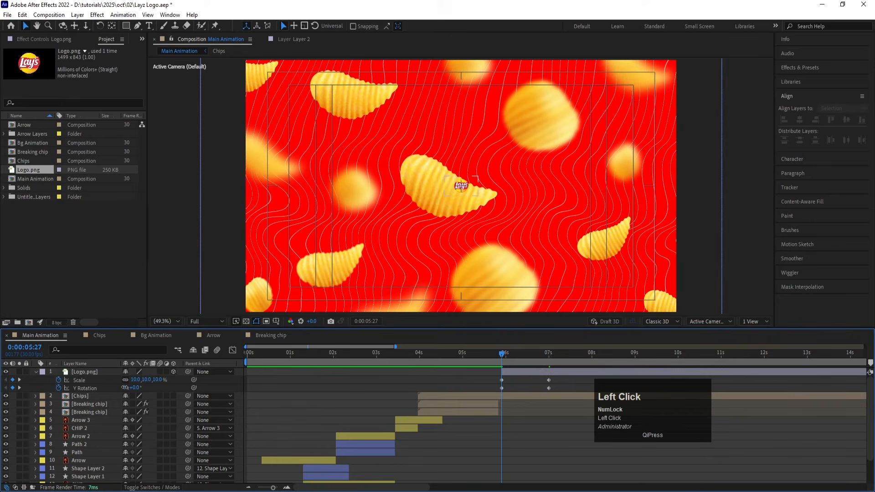
key(Return)
text(2)
key(Return)
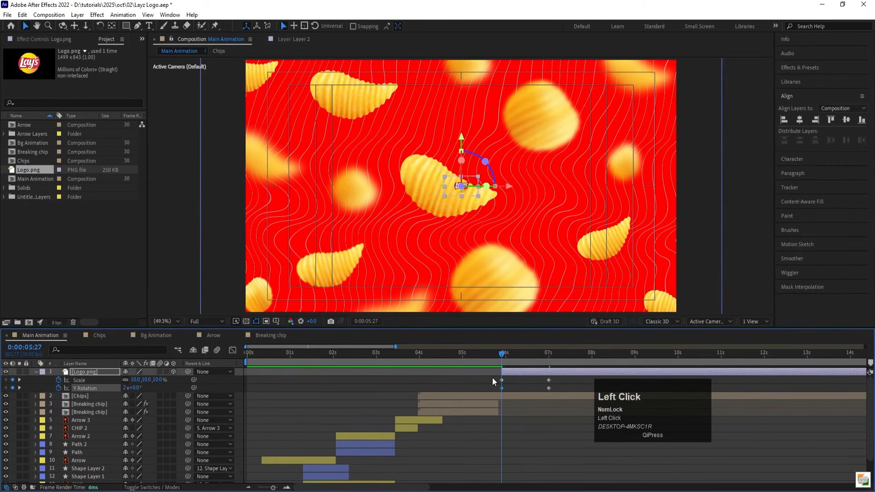
Step: Apply Easy Ease to the logo's Scale and Y Rotation keyframes and reshape their speed curves to peak early with a long slowdown
drag(492, 377, 570, 388)
key(F9)
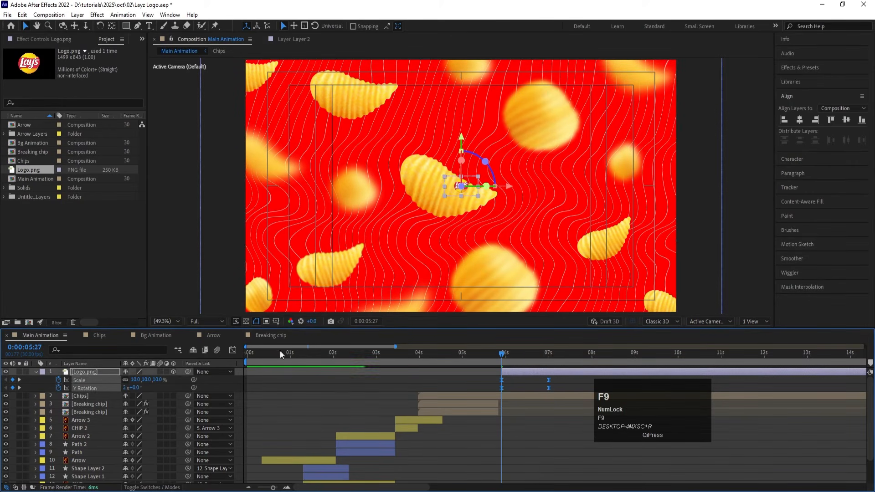
click(232, 350)
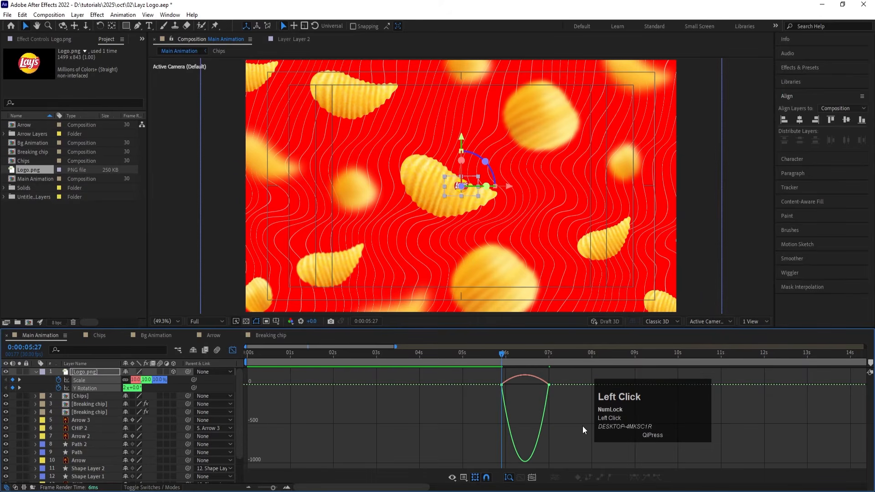
drag(582, 425, 521, 317)
double_click(543, 385)
drag(545, 387, 525, 385)
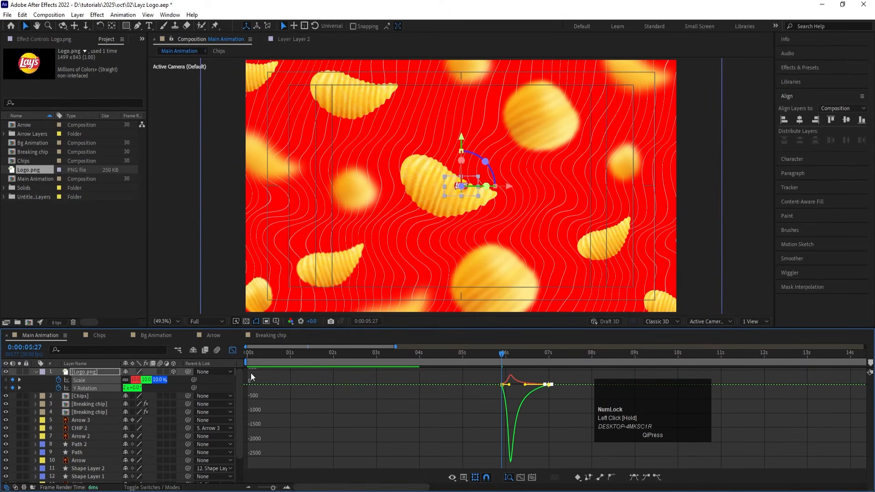
click(232, 350)
Step: Enable motion blur for the logo layer and preview its spinning entrance from about 0:00:05:24
key(space)
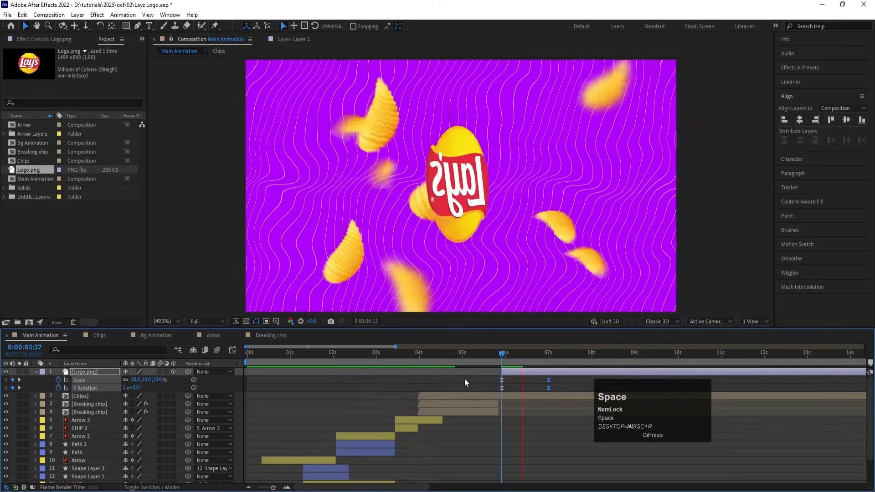
click(445, 399)
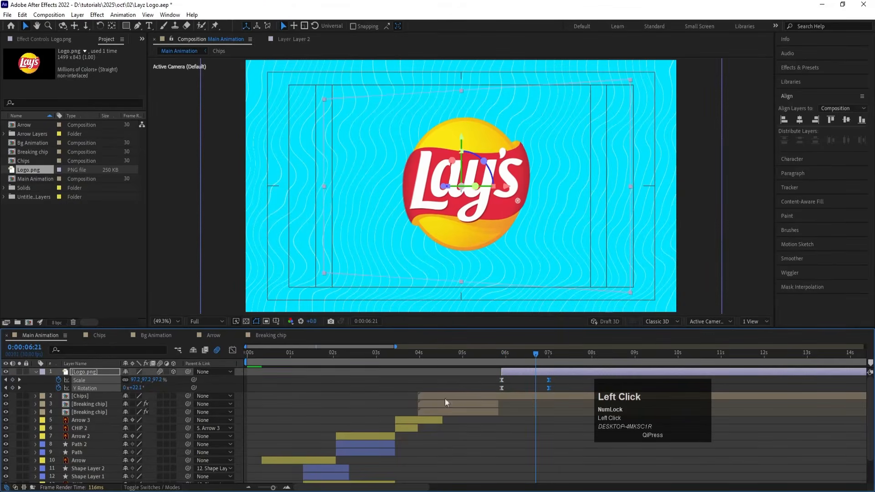
click(496, 358)
key(space)
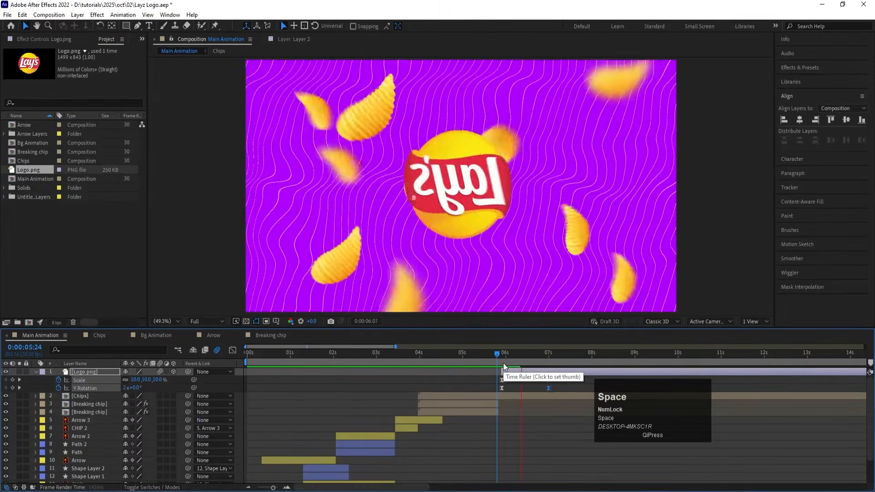
key(space)
Step: Set the logo's first Scale keyframe at 0:00:05:27 to 0% and preview the entrance
key(j)
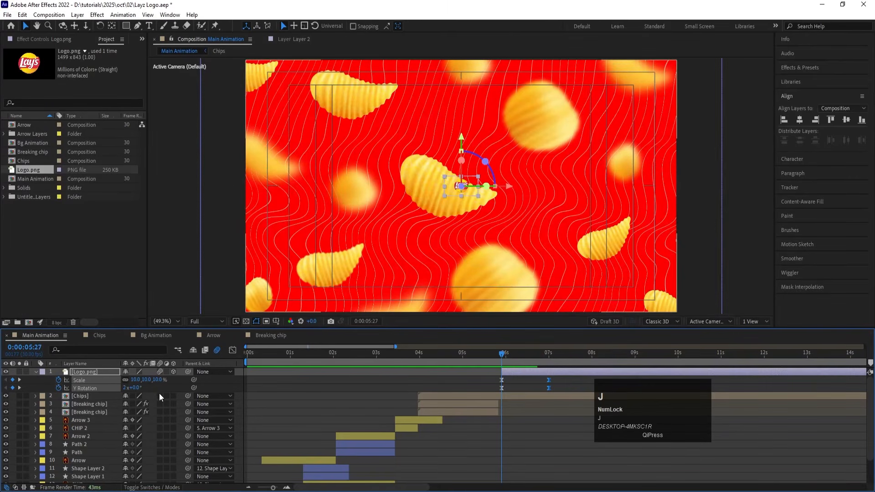
click(139, 379)
text(00)
key(Return)
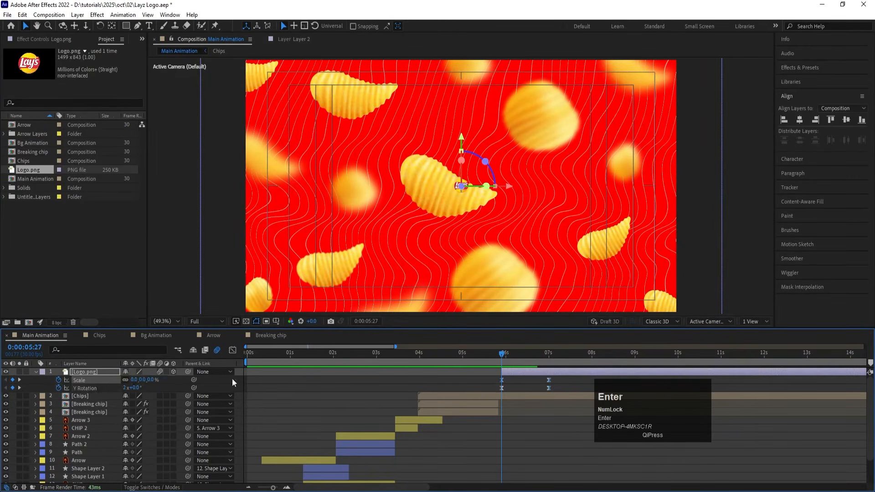
key(space)
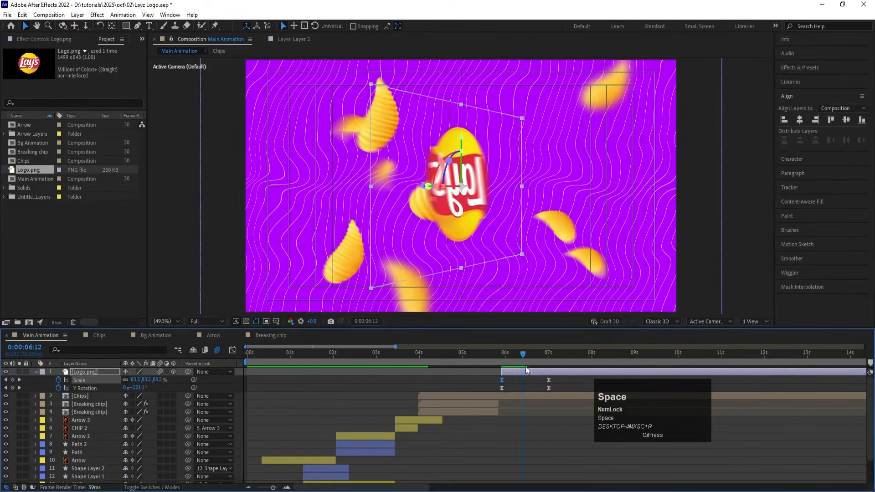
Step: Shift the logo layer with its keyframes to start at 0:00:06:06 and preview the new timing
mouse_move(520, 359)
mouse_down()
mouse_move(528, 354)
mouse_move(514, 351)
mouse_move(518, 370)
mouse_up()
key([)
key(space)
key([)
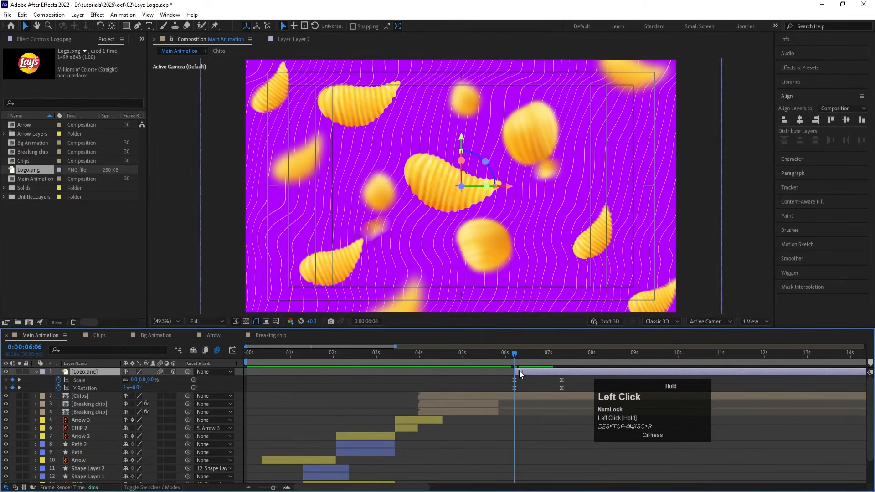
key(space)
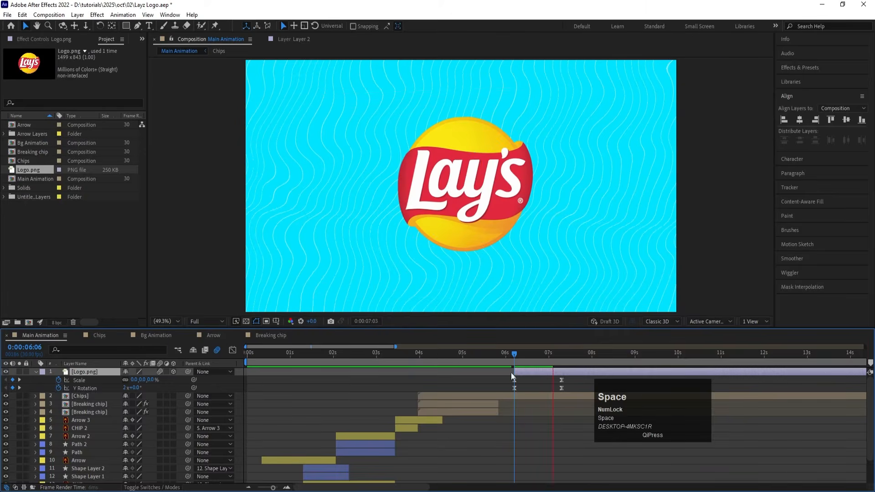
drag(516, 359, 472, 354)
key(space)
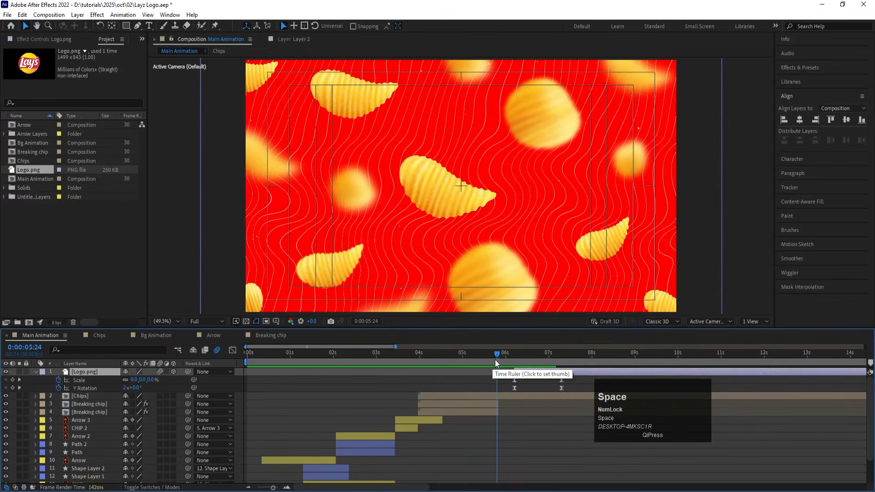
Step: Duplicate the Mask layer's two Scale keyframes at 0:00:06:01 and time-reverse the copies so the background circle closes
scroll(500, 428, down, 1)
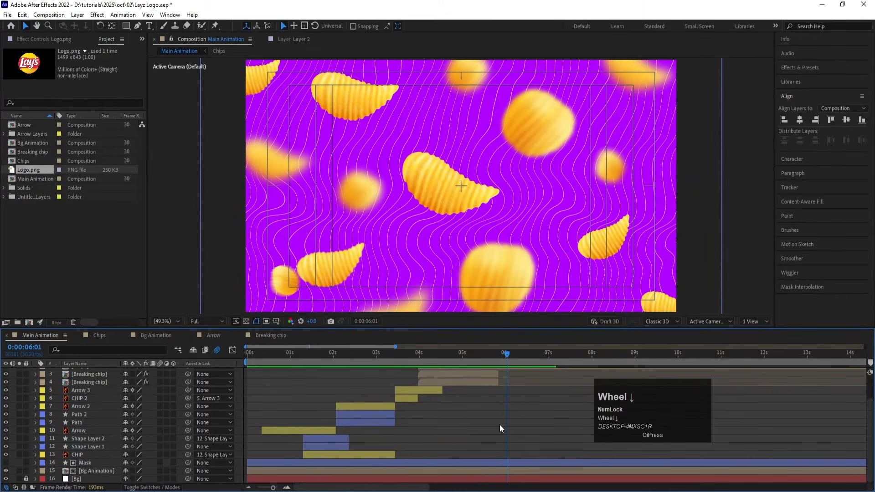
click(88, 462)
key(u)
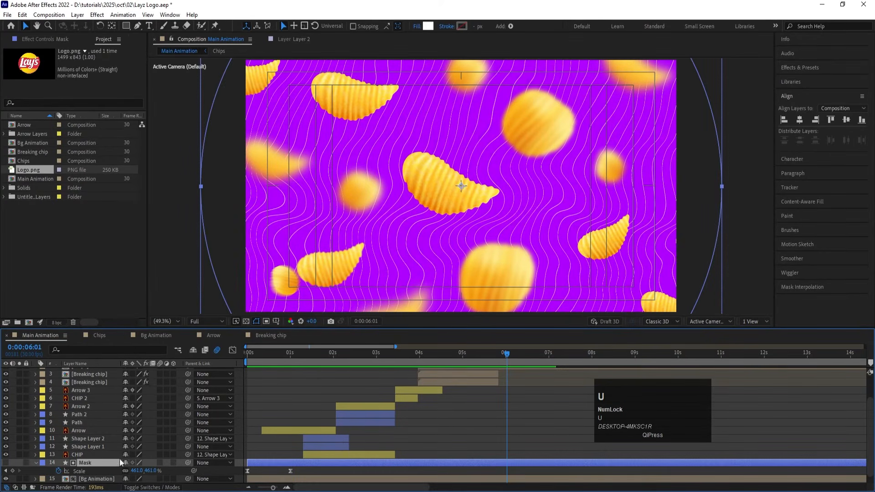
drag(309, 470, 246, 475)
key(ctrl+v)
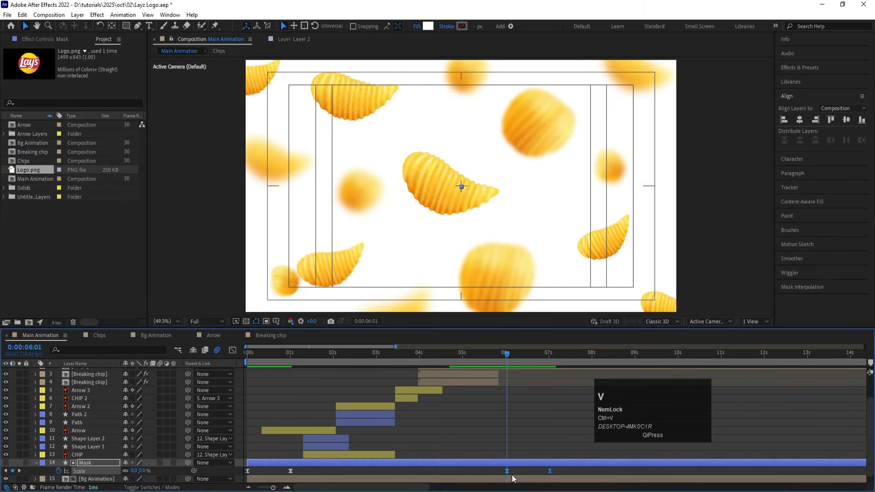
right_click(507, 470)
mouse_move(565, 463)
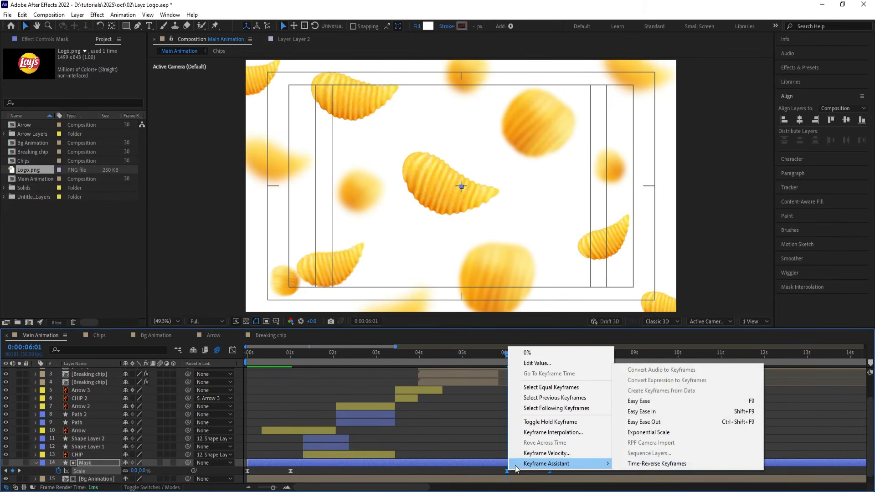
click(684, 464)
Step: Preview the closing background circle and shift the reversed Mask Scale keyframes earlier, starting at about 0:00:05:20
key(space)
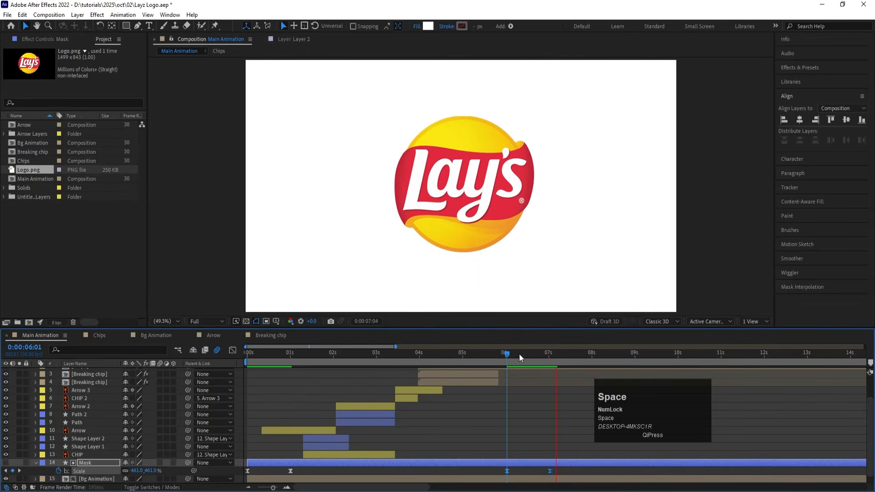
click(475, 357)
key(space)
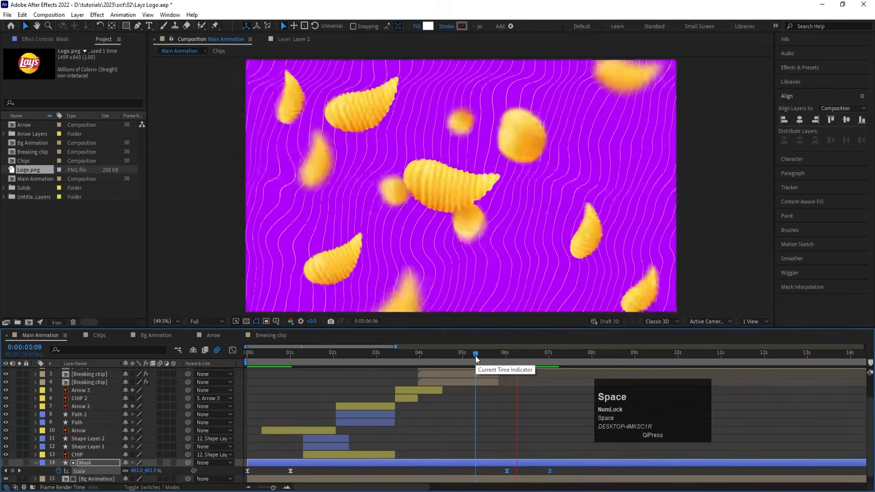
drag(492, 353, 503, 411)
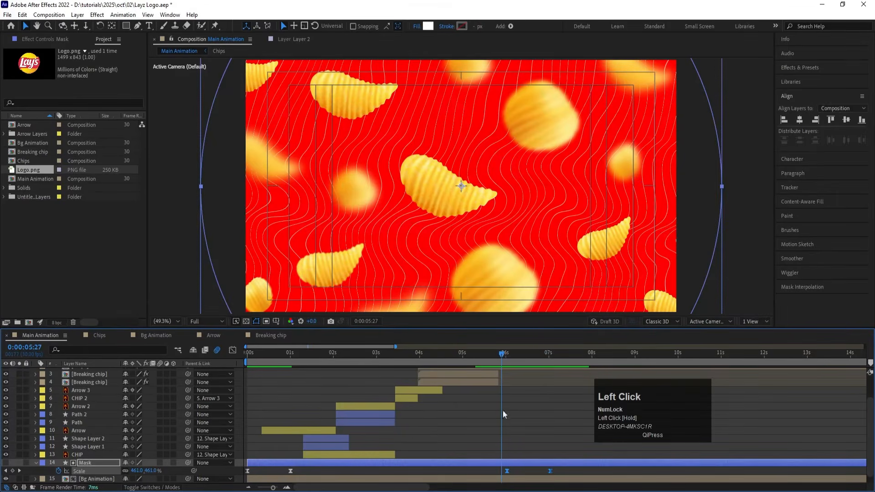
drag(507, 471, 491, 469)
key(space)
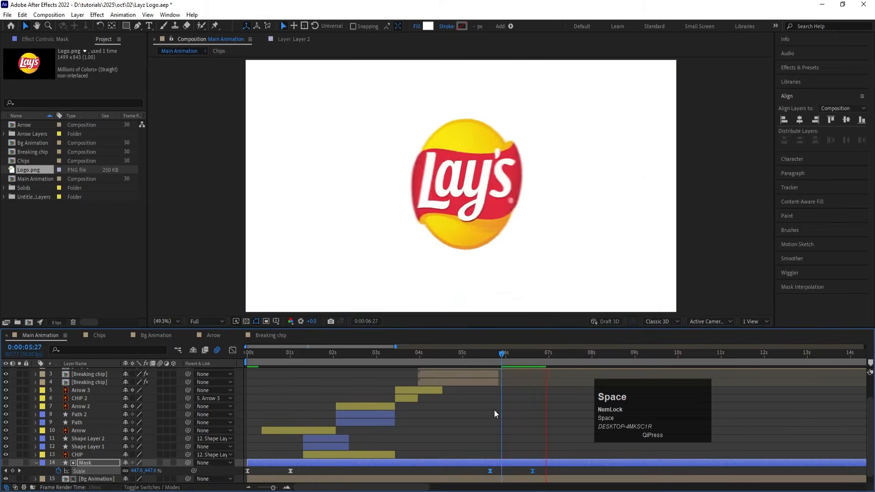
Step: Preview the full Main Animation from the beginning through the logo reveal
click(246, 354)
key(space)
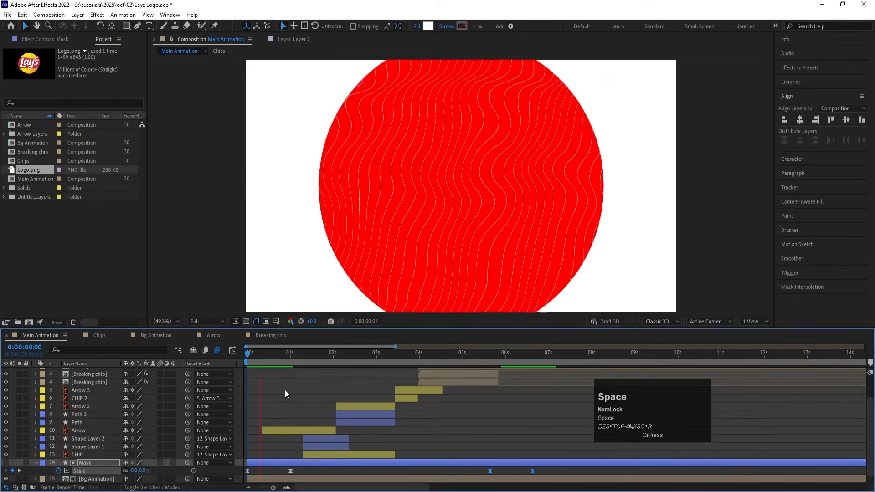
key(minus)
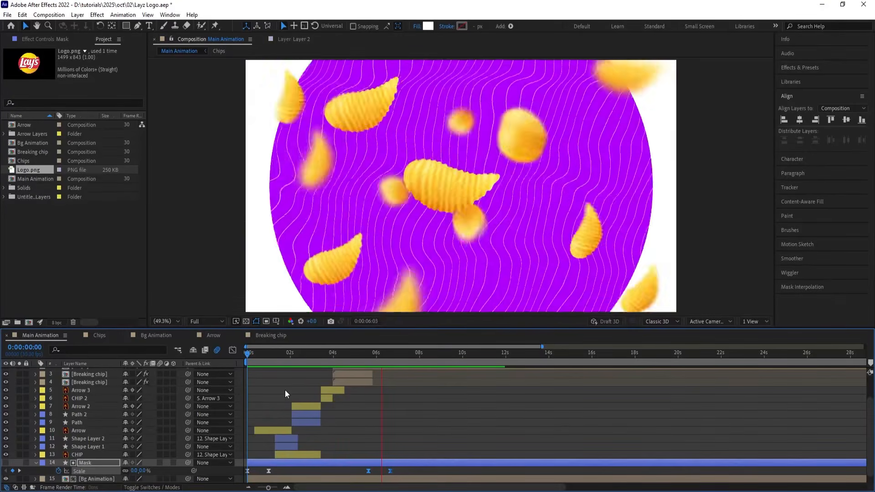
key(space)
Step: Set the Chips layer's Scale to 130% at its start, 0:00:03:29, and keyframe it there
scroll(342, 413, up, 2)
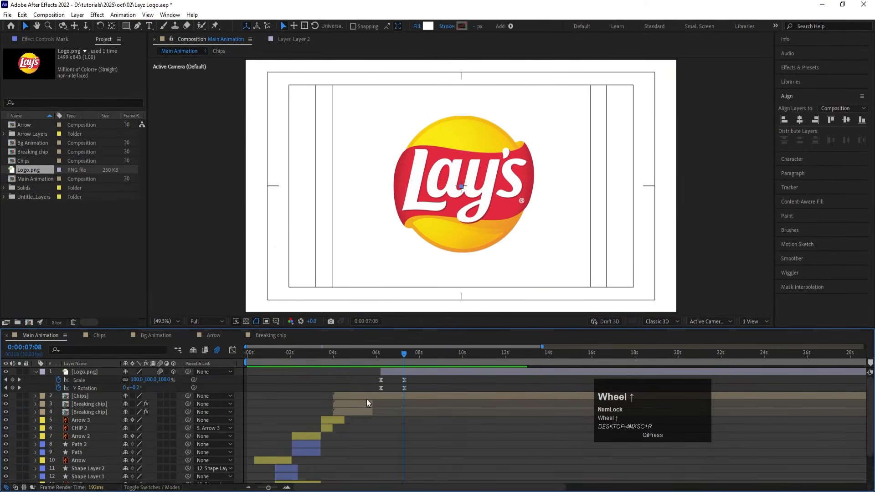
click(356, 396)
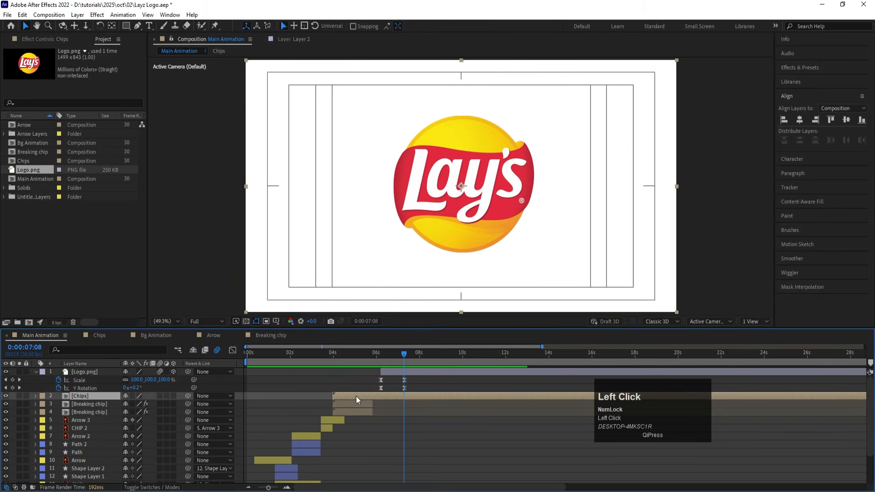
key(i)
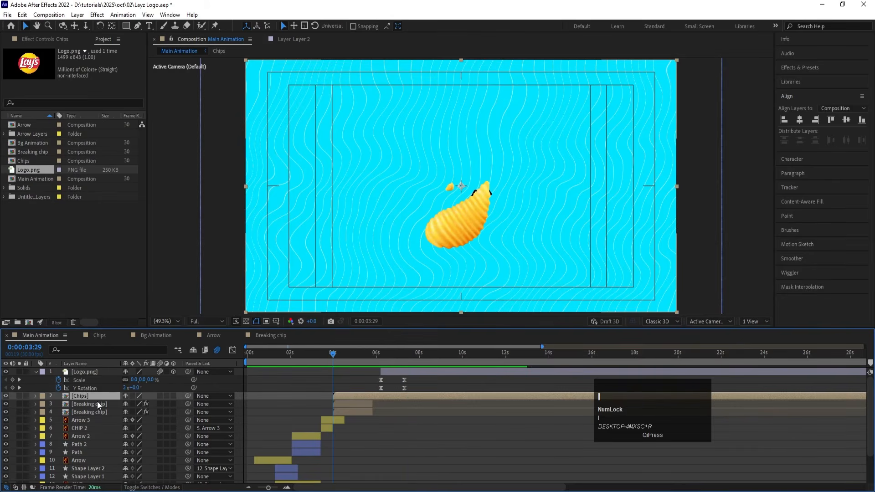
key(s)
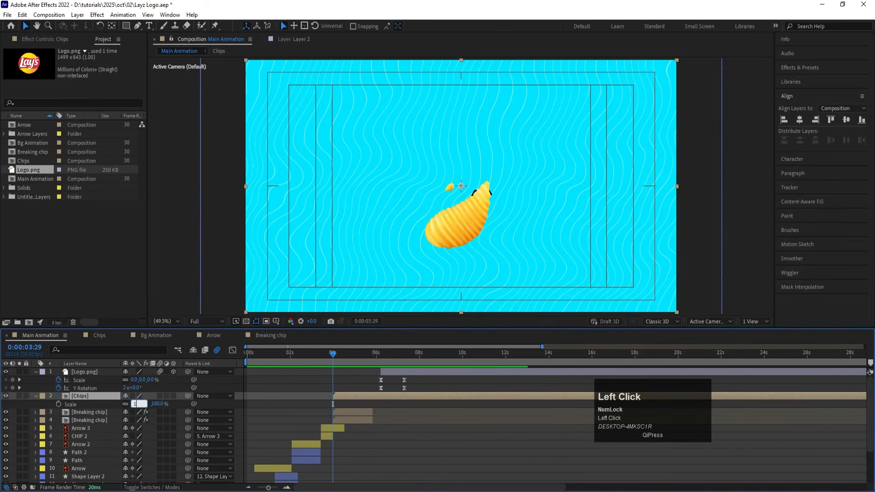
text(130)
key(Return)
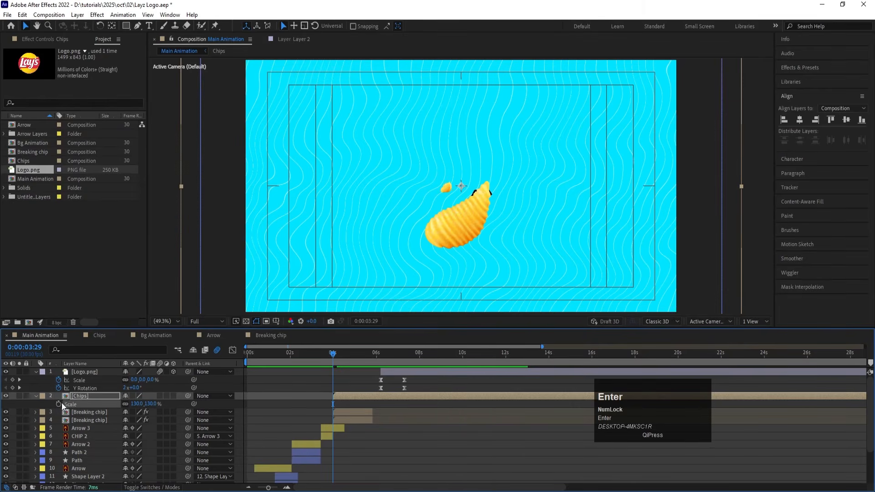
Step: Add a 100% Scale keyframe to the Chips layer at 0:00:07:09 and preview the shrinking chips
click(394, 357)
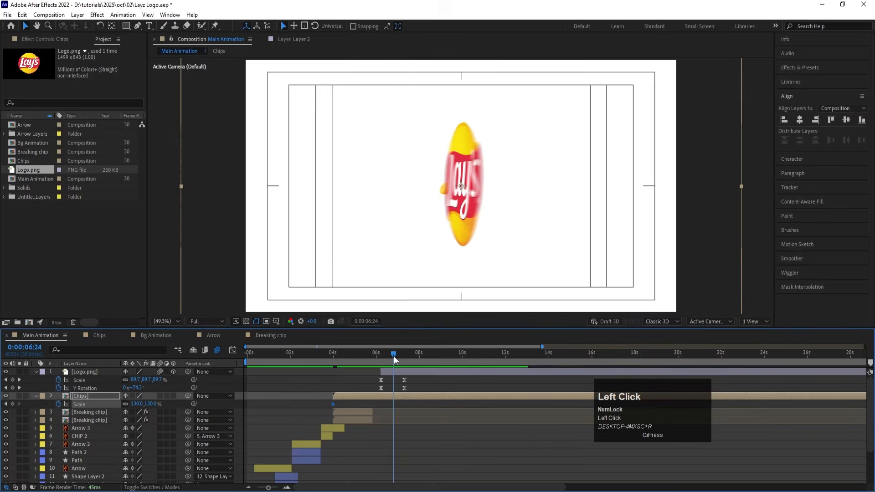
key(k)
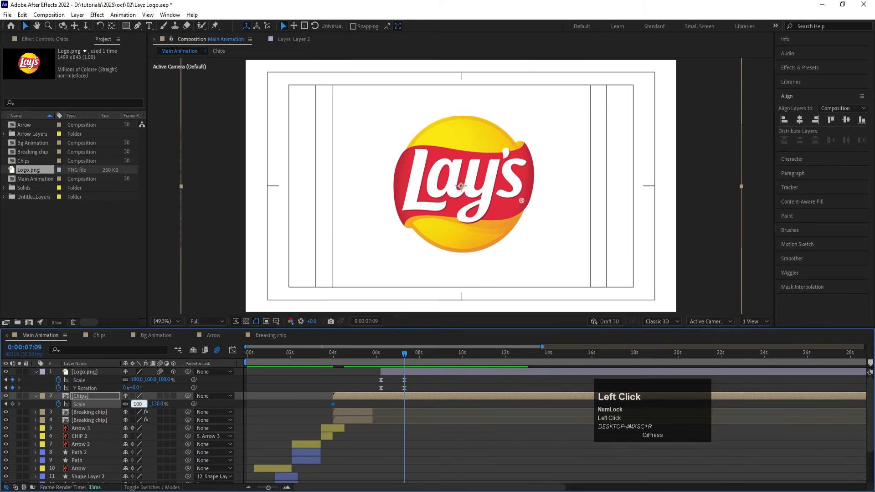
text(100)
key(Return)
key(space)
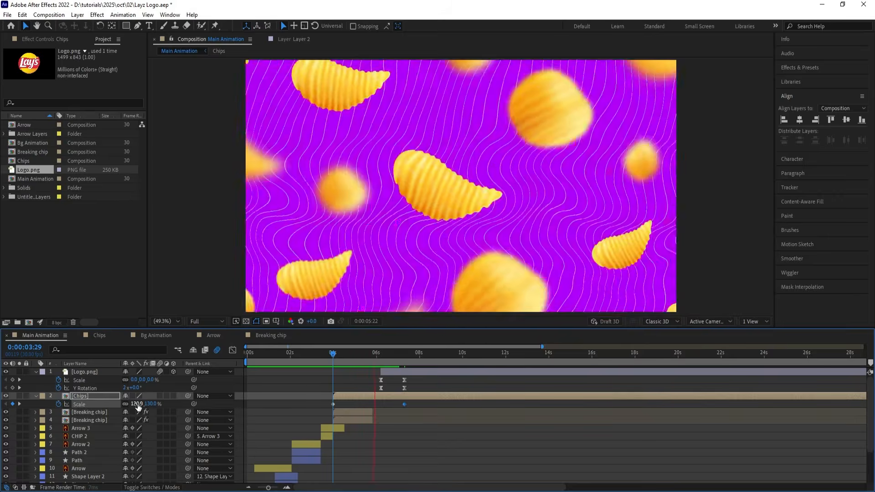
key(space)
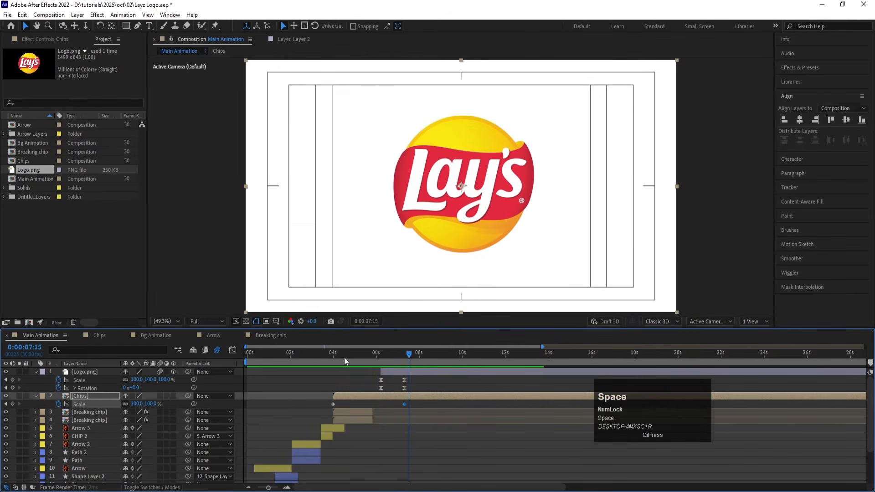
Step: Reduce the Logo.png layer's Scale at its final Scale keyframe
click(395, 373)
key(j)
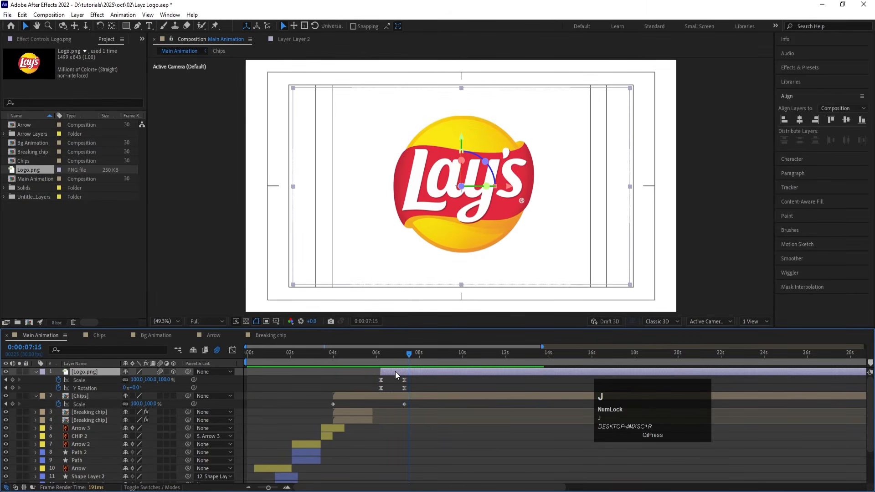
drag(143, 380, 131, 379)
Step: Preview the resized logo's reveal, and play the Main Animation from its beginning
click(378, 357)
key(space)
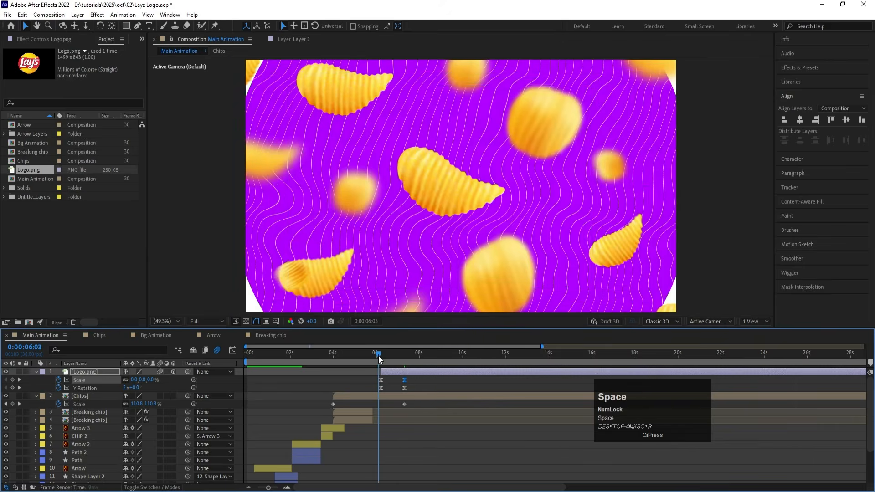
drag(378, 356, 212, 379)
key(space)
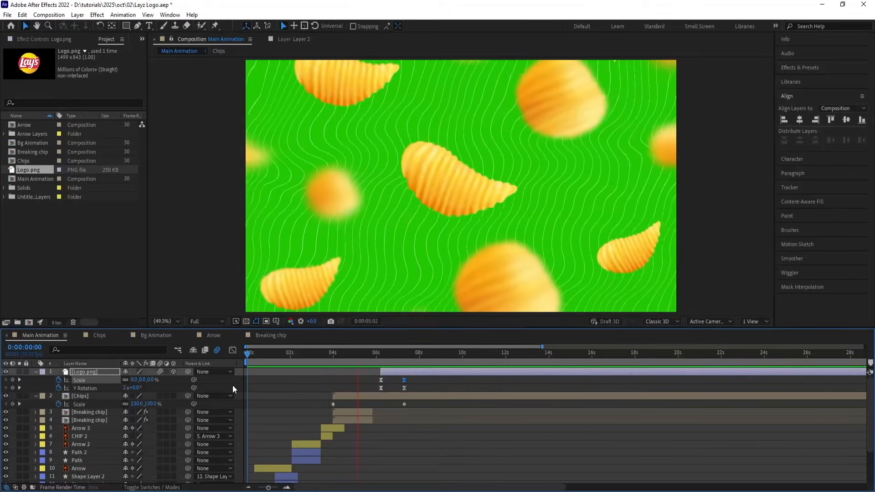
key(space)
Step: Apply the Drop Shadow effect to the Chips layer and set its Distance to 100
click(353, 398)
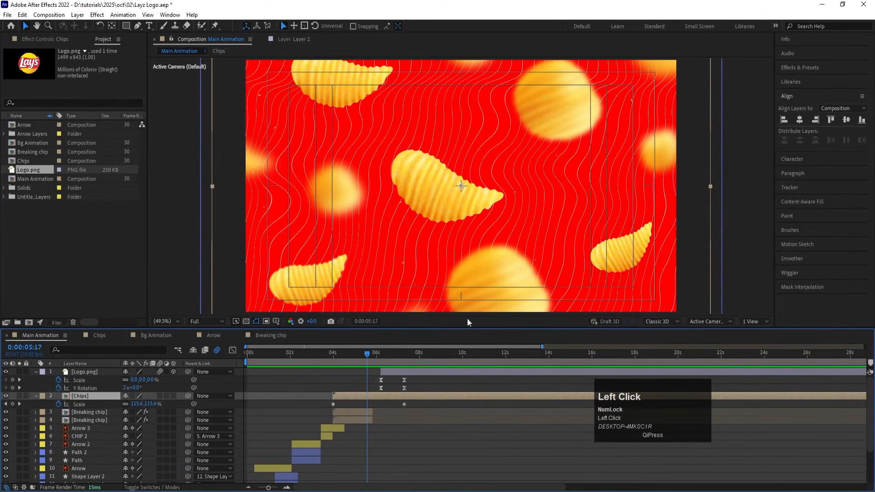
click(793, 69)
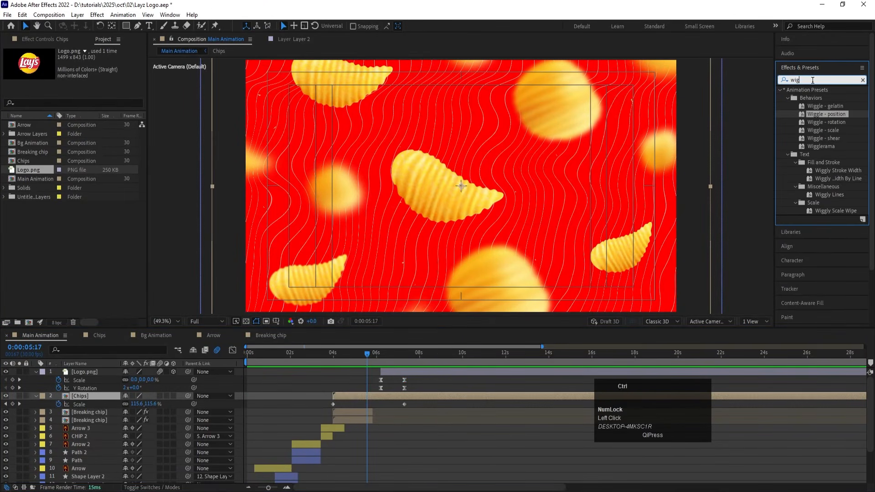
text(drop)
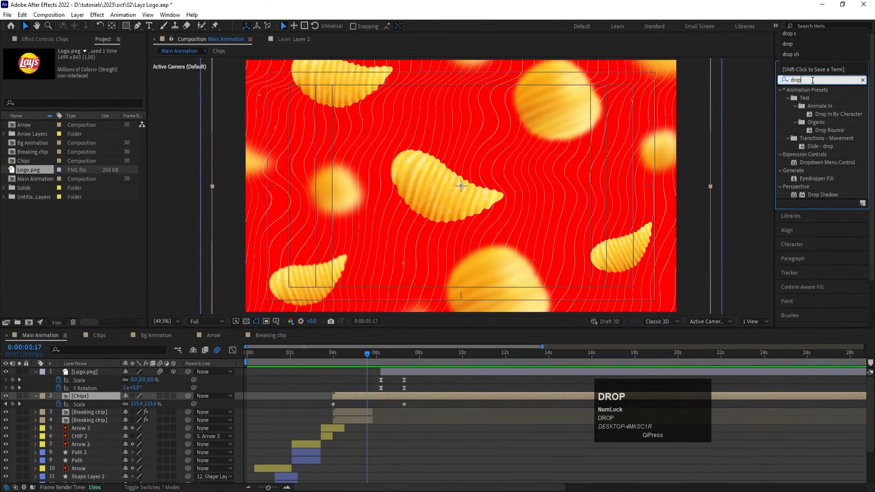
double_click(813, 195)
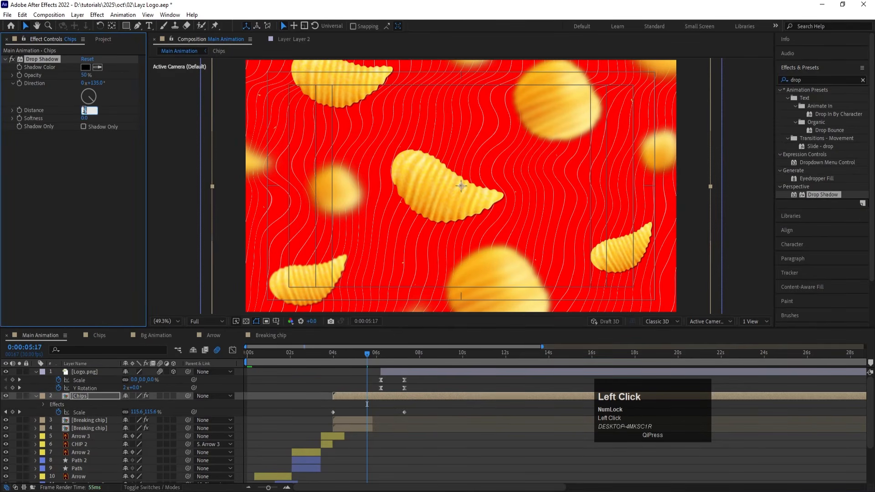
text(100)
key(Return)
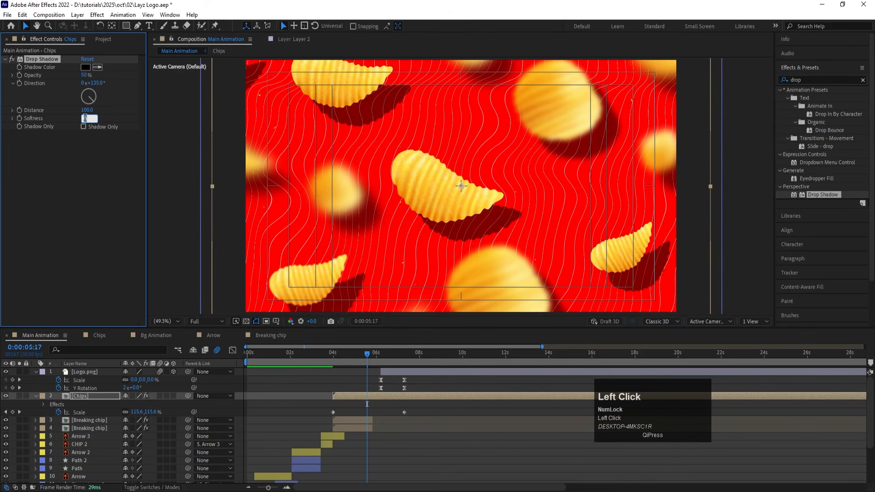
Step: Set the Chips layer's Drop Shadow Opacity to 20% and its Distance to 50
click(102, 144)
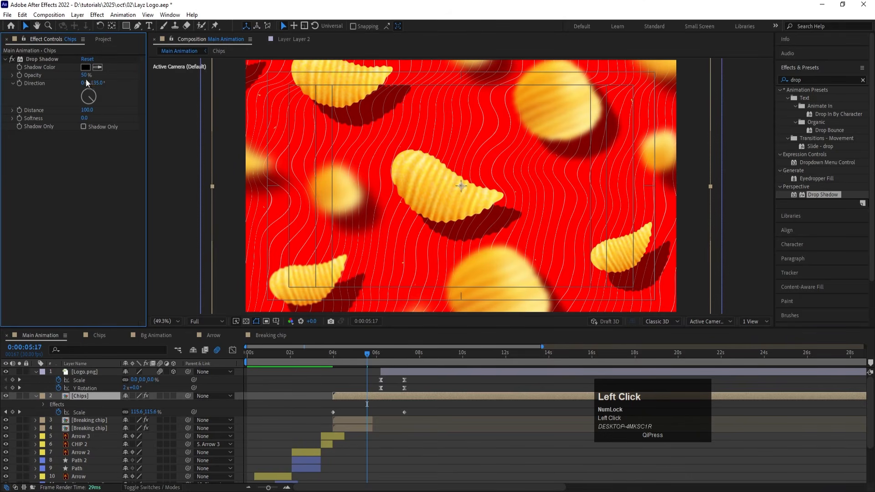
key(Return)
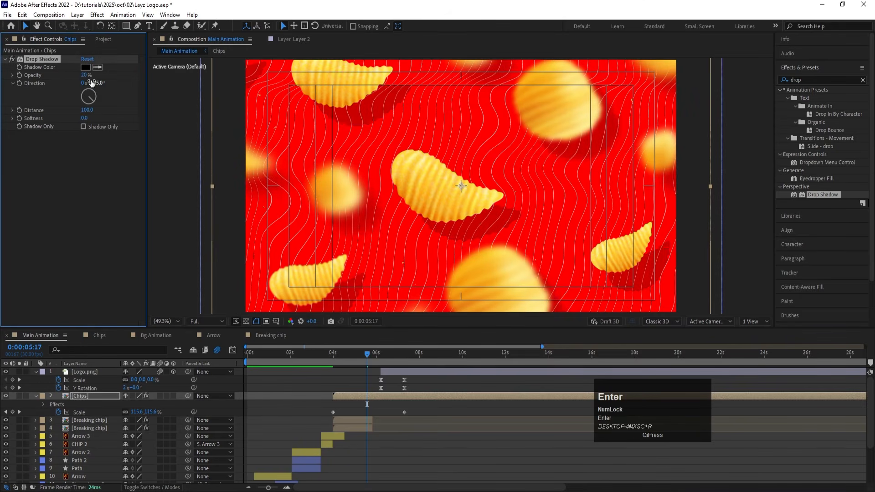
click(88, 110)
text(50)
key(Return)
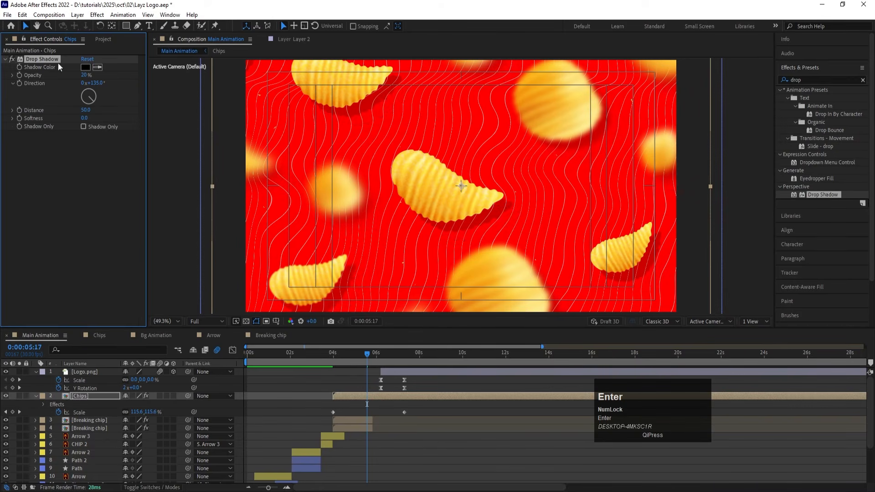
Step: Preview the chips' shadow from about 0:00:03:25, set its Softness to 50 and preview it again
click(331, 355)
key(space)
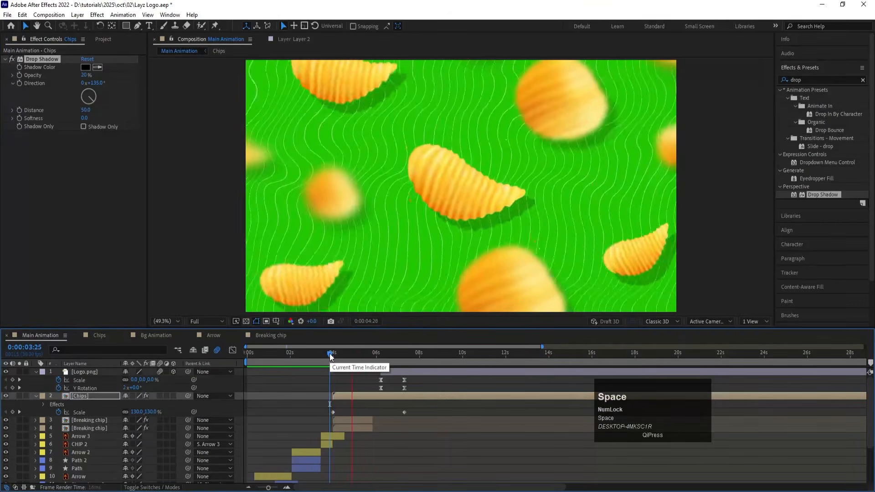
key(space)
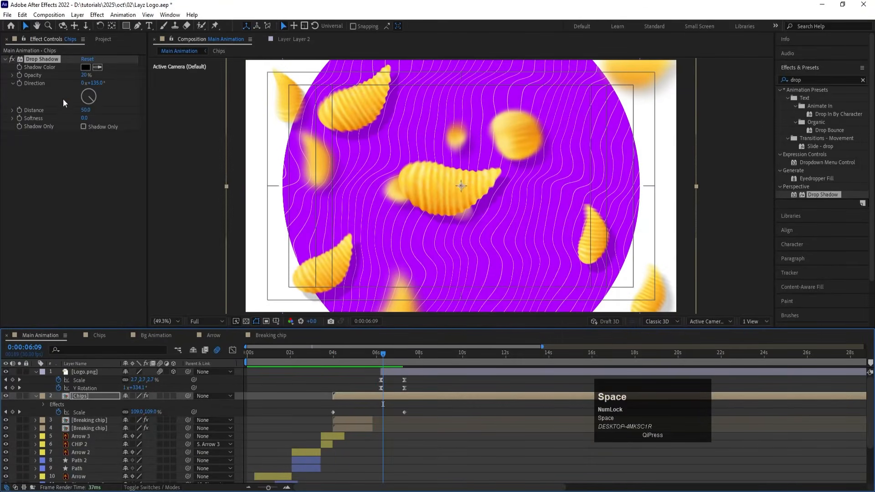
click(83, 117)
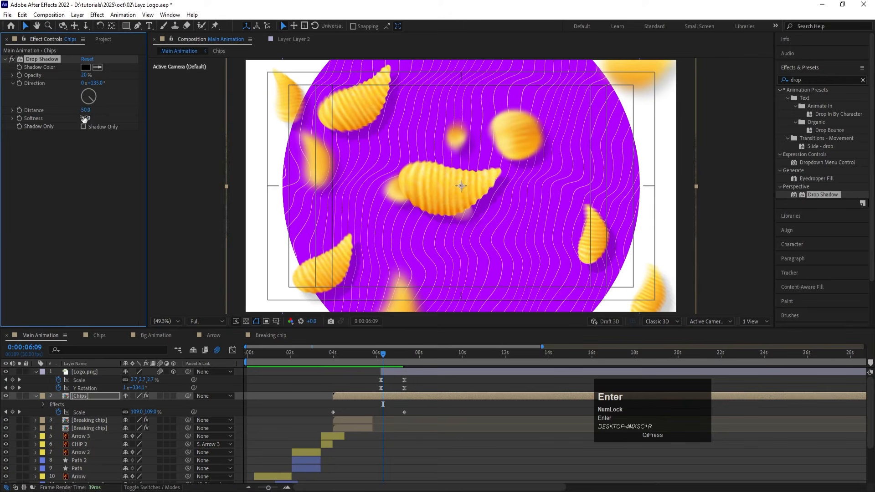
key(space)
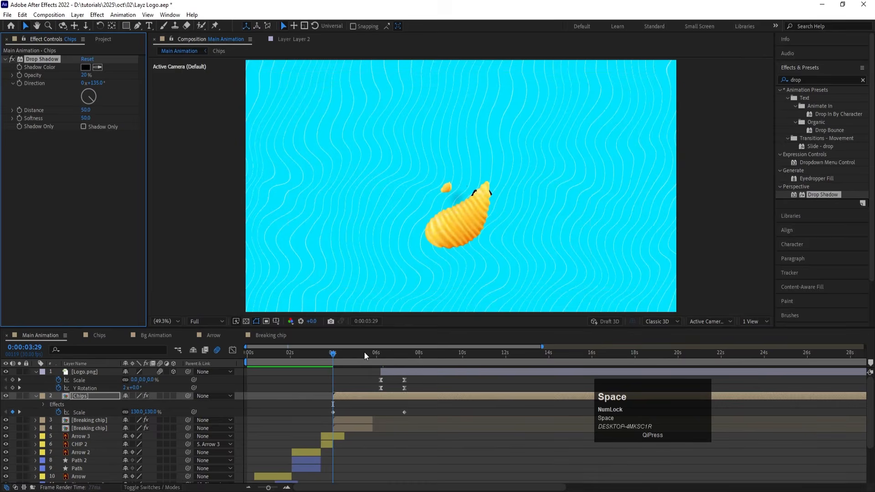
key(space)
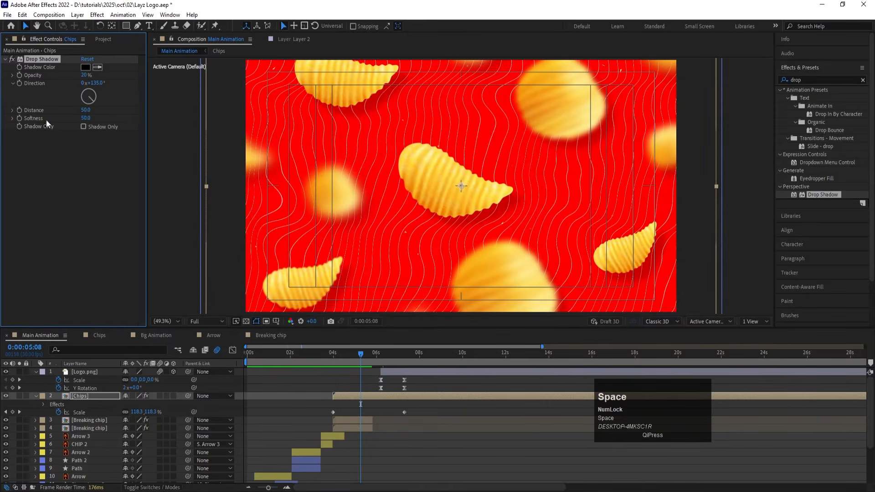
Step: Set the Chips layer's Drop Shadow Softness to 300 and Distance to 150
click(85, 118)
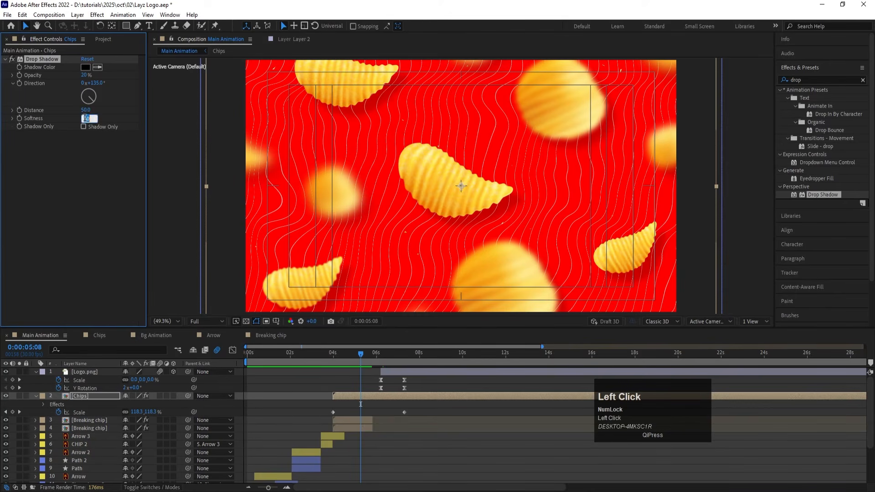
key(Return)
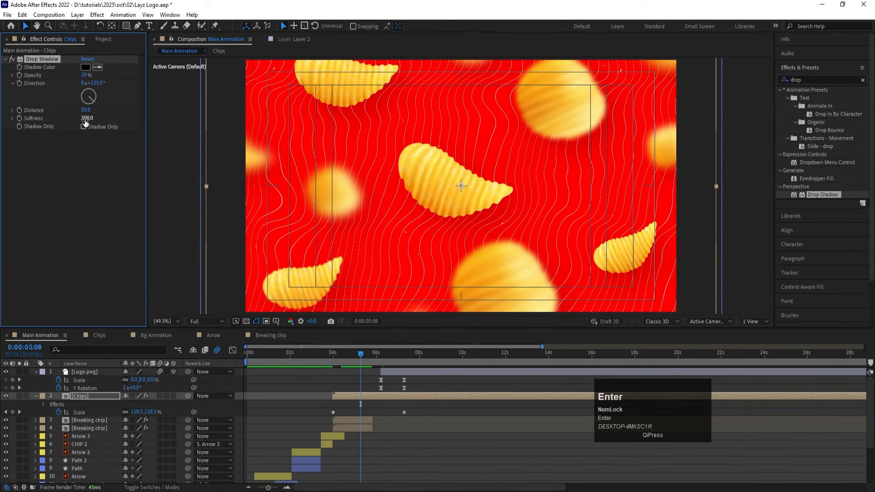
key(space)
drag(86, 113, 136, 116)
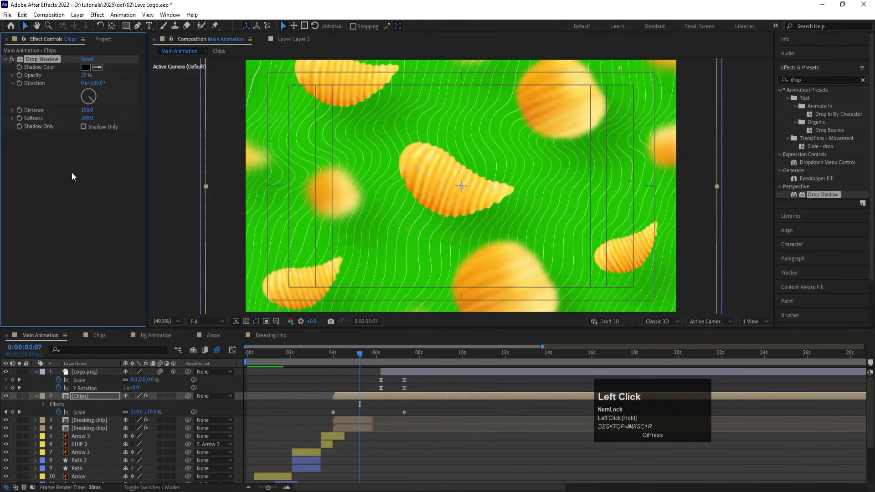
click(54, 182)
Step: Copy the Drop Shadow effect from the Chips layer onto the CHIP 2 layer and check it at 0:00:03:23
click(39, 60)
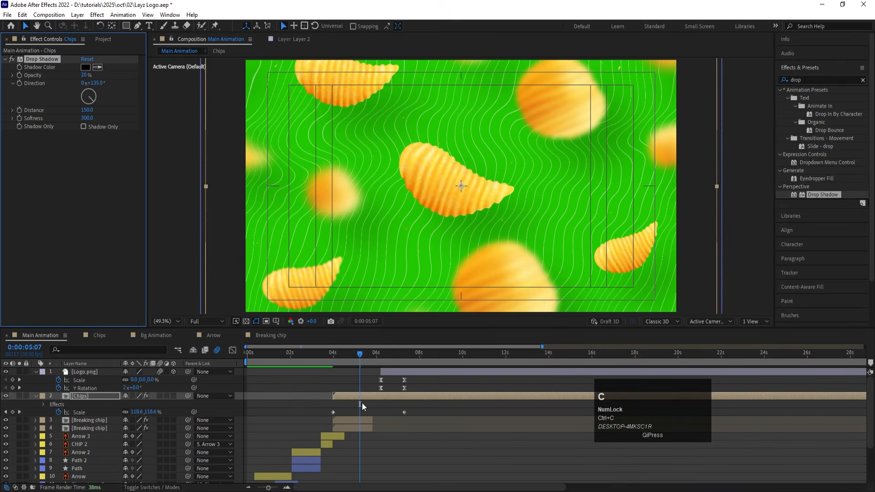
click(333, 357)
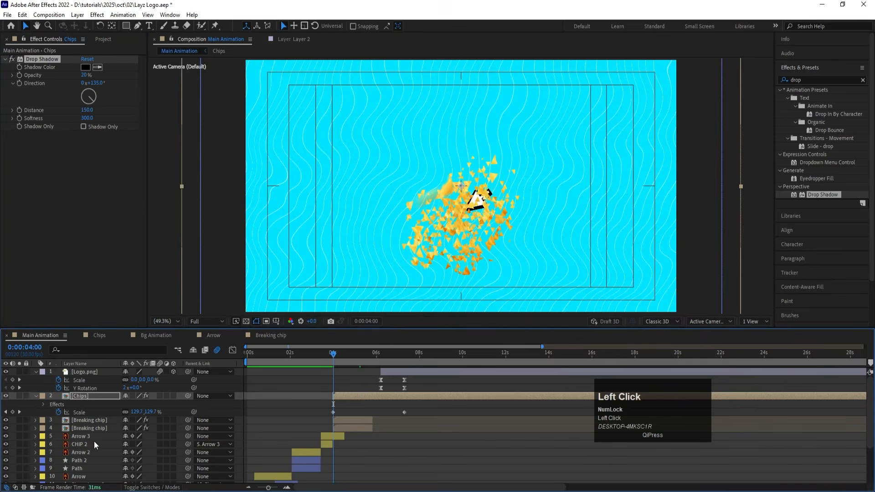
click(92, 443)
key(ctrl+v)
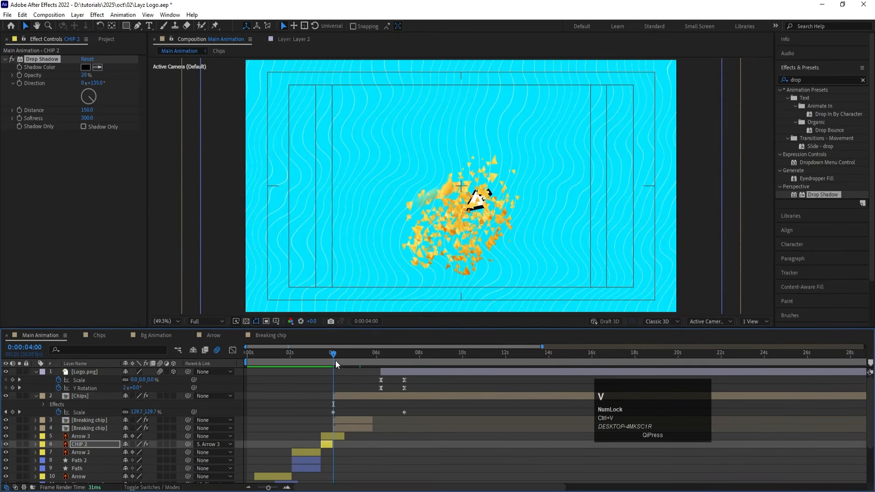
drag(335, 360, 329, 355)
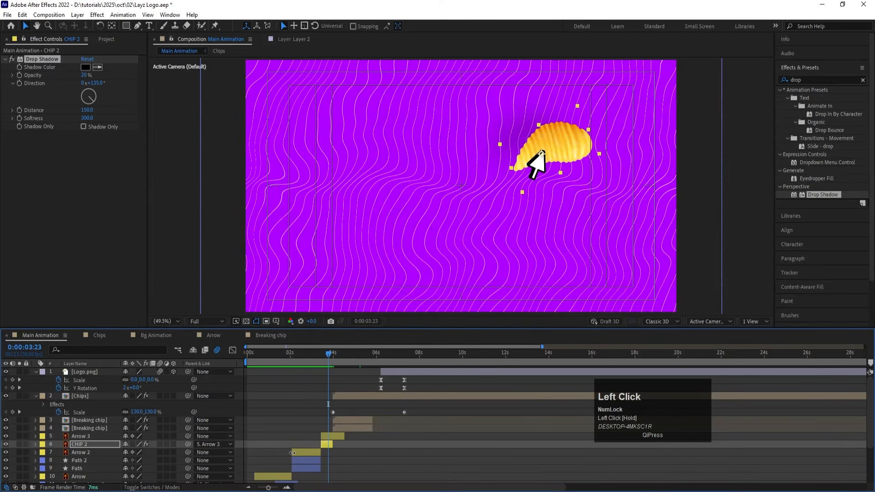
Step: Paste the same Drop Shadow effect onto the CHIP layer and preview the animation from 0:00:03:05
scroll(292, 452, down, 1)
drag(320, 357, 316, 356)
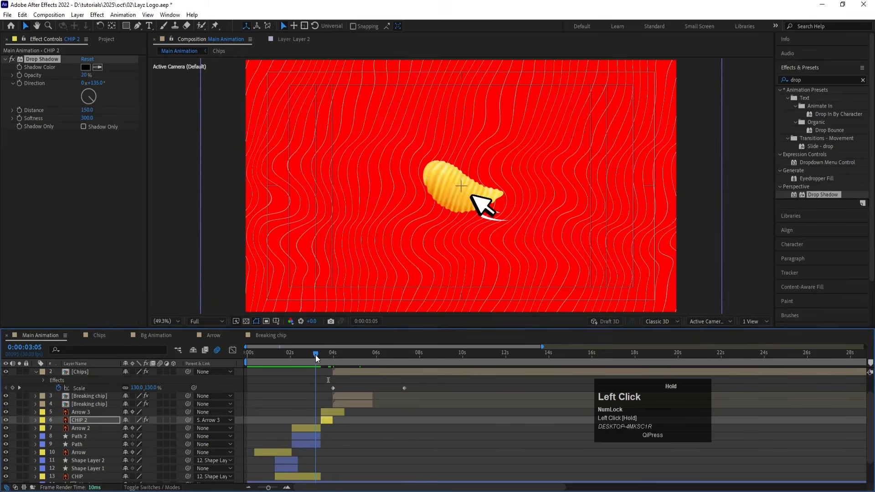
click(303, 476)
key(v)
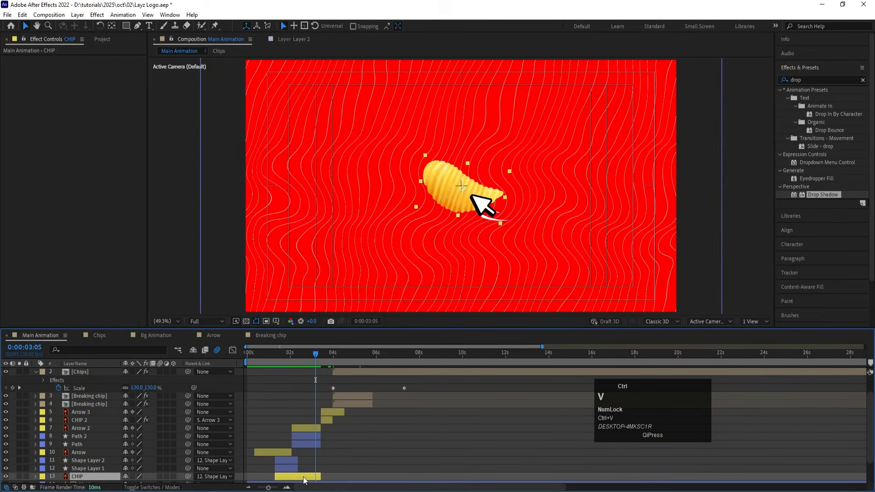
key(space)
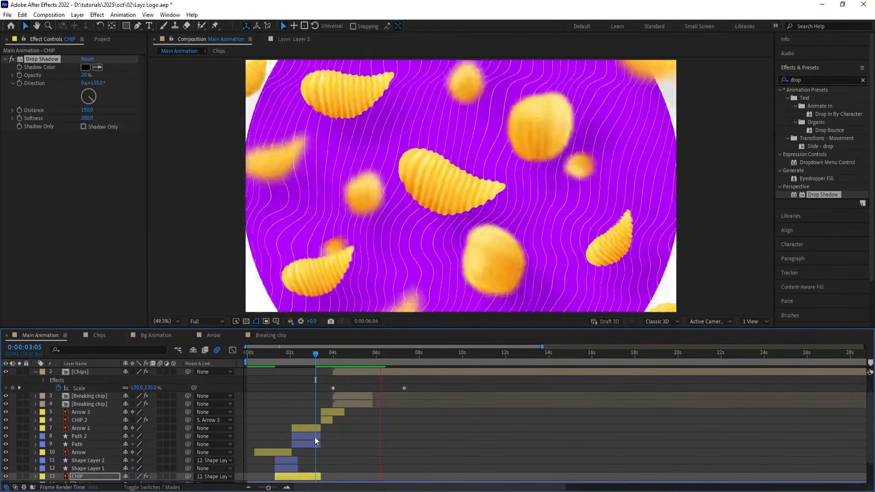
key(space)
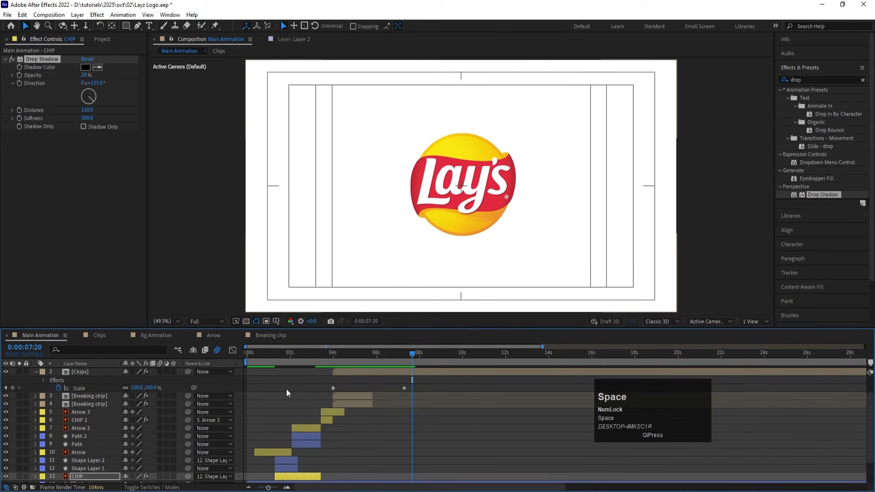
Step: Collapse the layers' keyframe properties, end the work area at 0:00:08:01 and preview it
key(u)
key(u)
scroll(399, 450, up, 1)
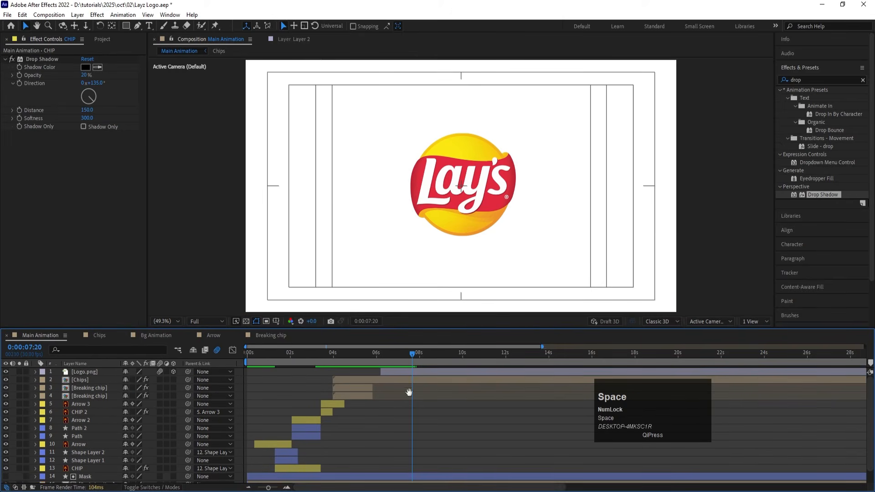
drag(414, 353, 421, 354)
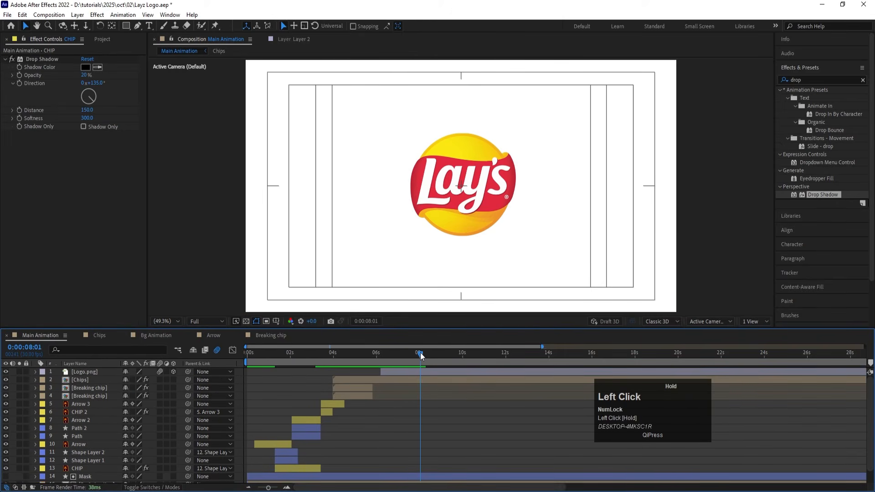
key(space)
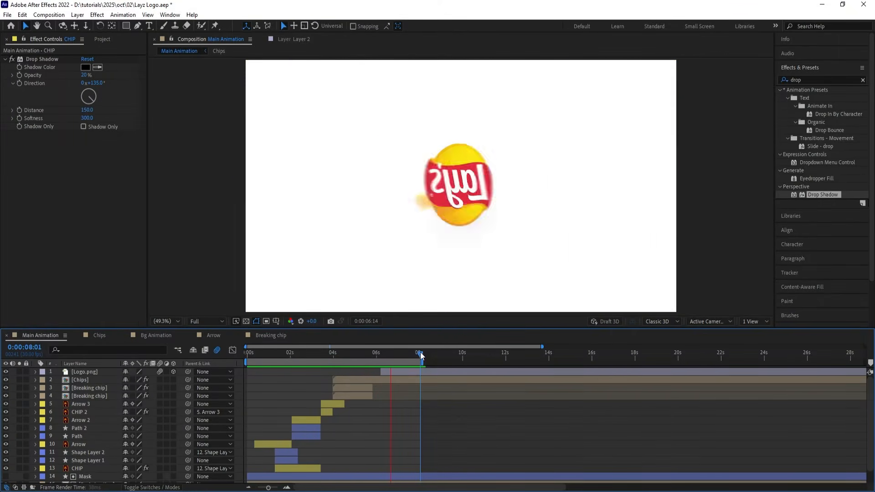
key(space)
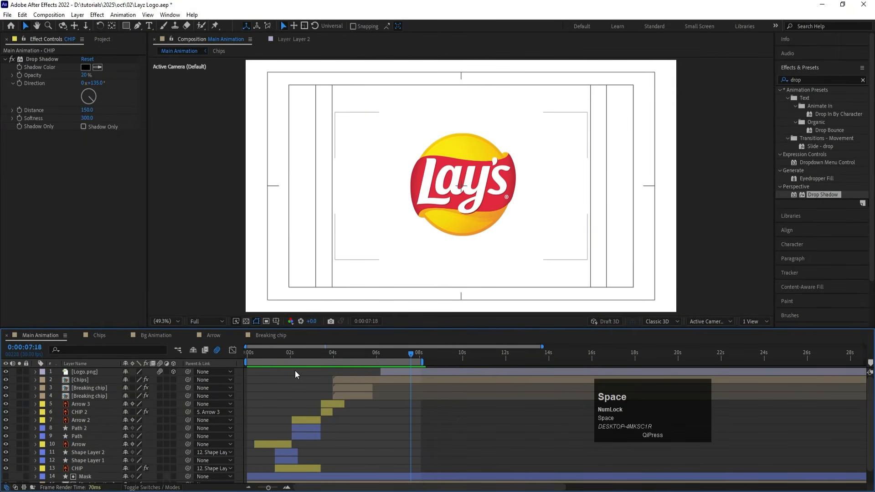
Step: Save the project and play the opening of the Main Animation
key(ctrl+s)
drag(275, 355, 240, 353)
key(space)
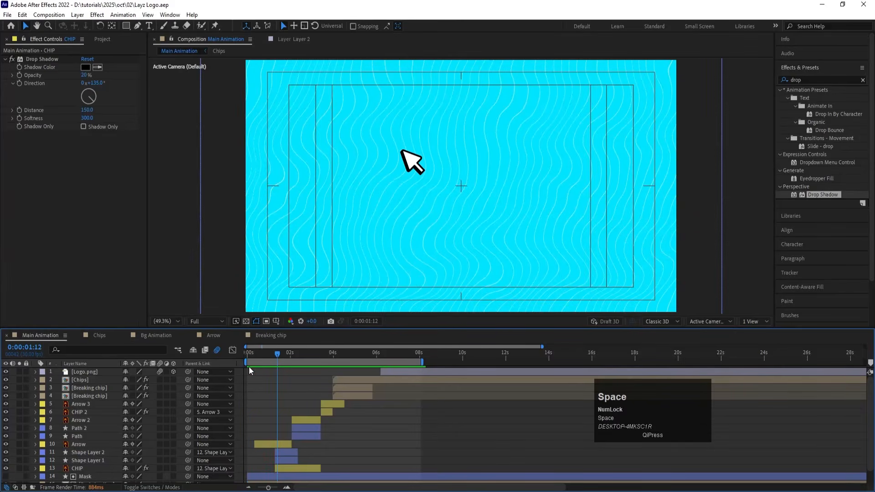
Step: Add a new adjustment layer above all other layers in the Main Animation composition
right_click(244, 369)
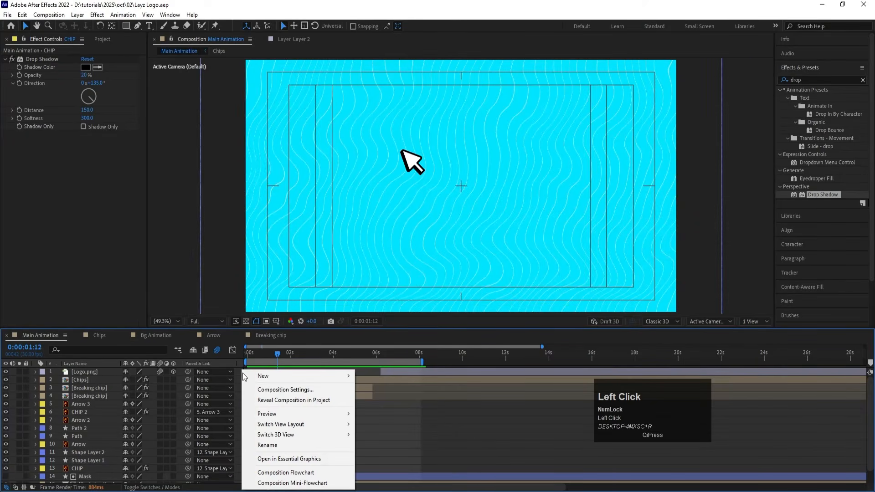
mouse_move(255, 376)
click(381, 452)
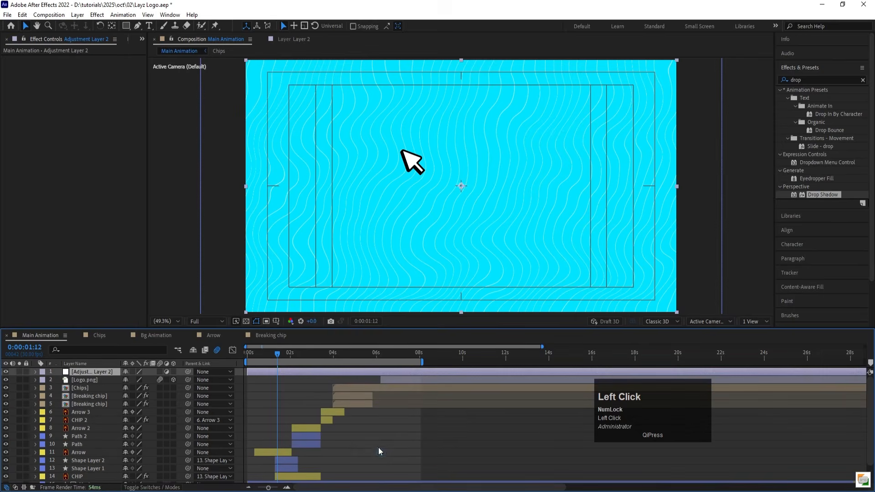
Step: Apply the Noise effect to the new adjustment layer, set its amount to 25% and preview the animation
click(809, 77)
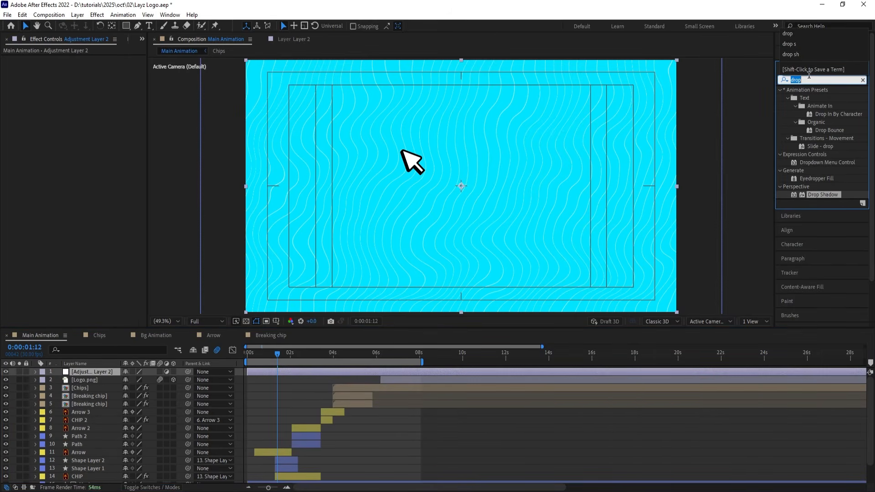
text(noi)
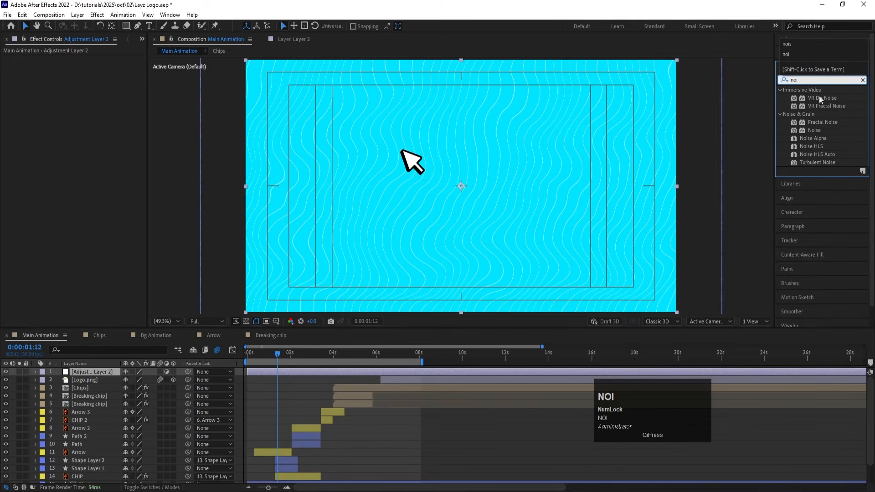
double_click(817, 128)
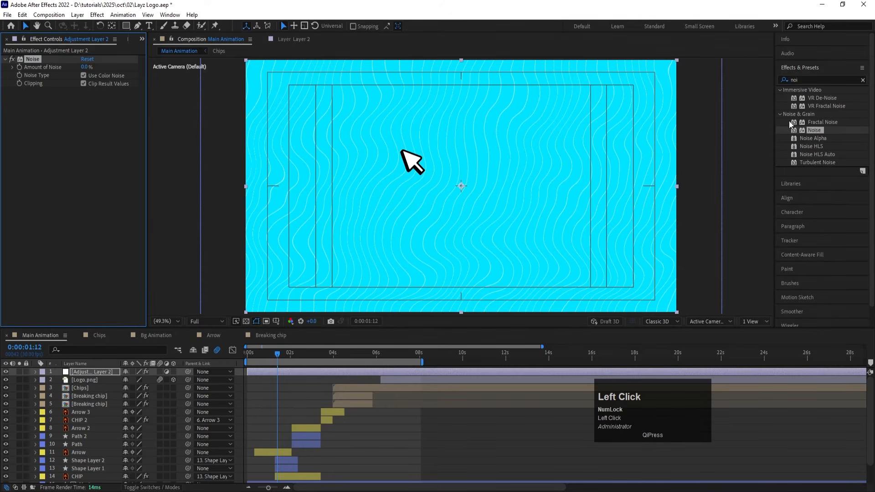
click(85, 67)
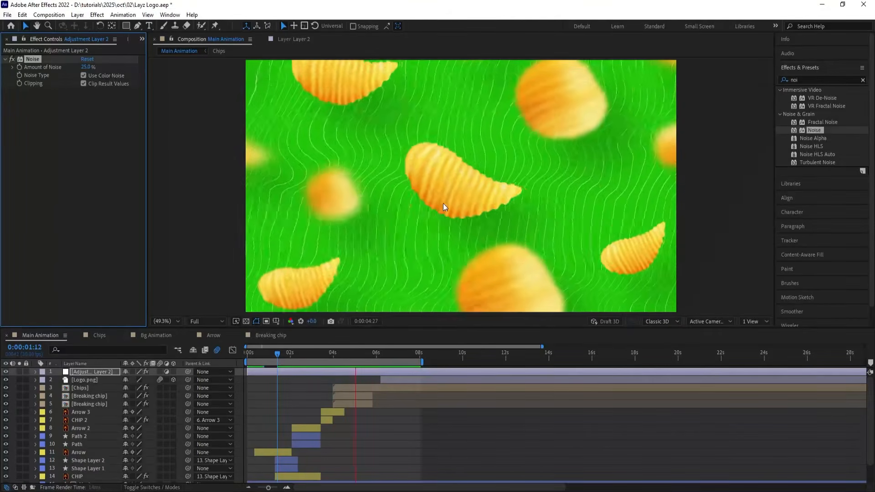
key(space)
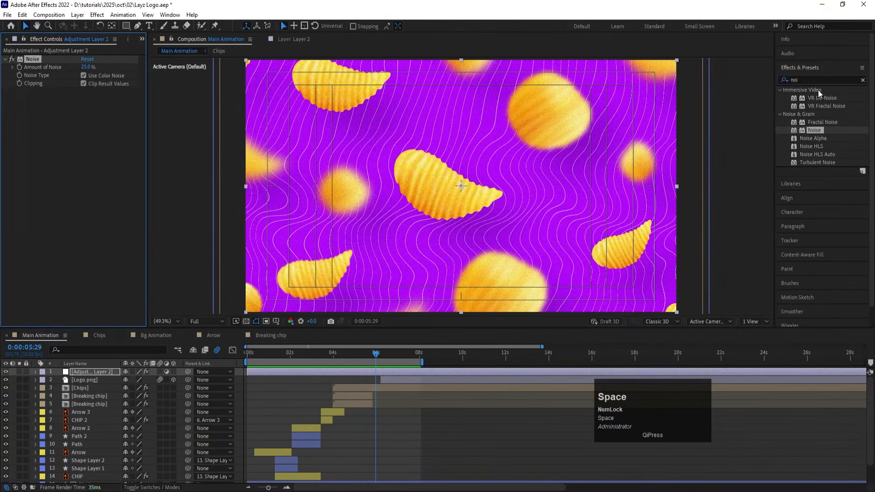
Step: Add Posterize Time to the adjustment layer with a frame rate of 15 and preview the animation from the start
click(815, 79)
text(pos)
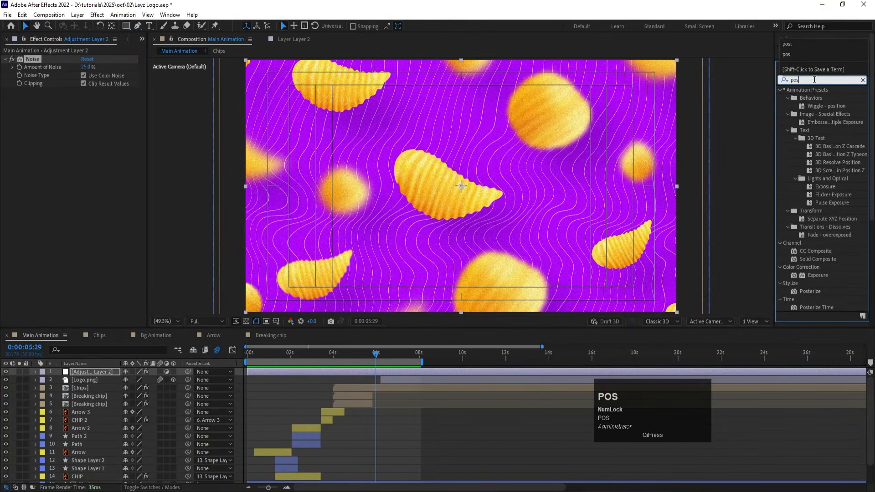
drag(813, 307, 54, 128)
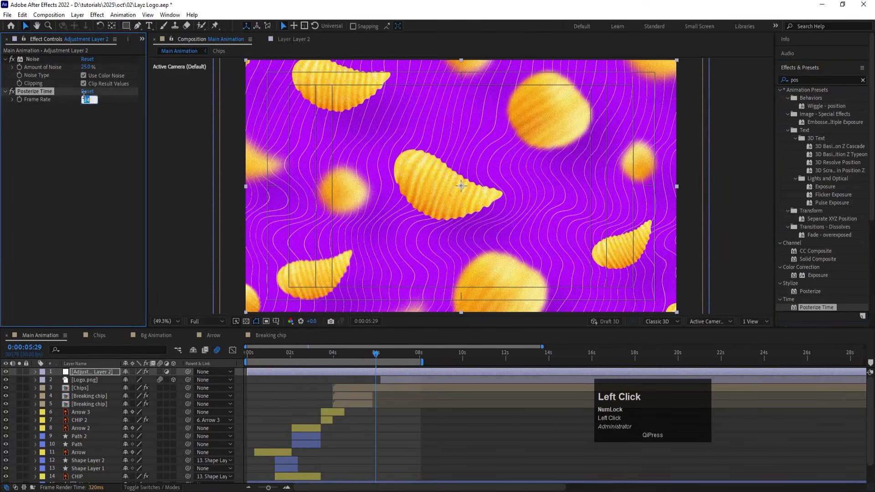
text(15)
key(Return)
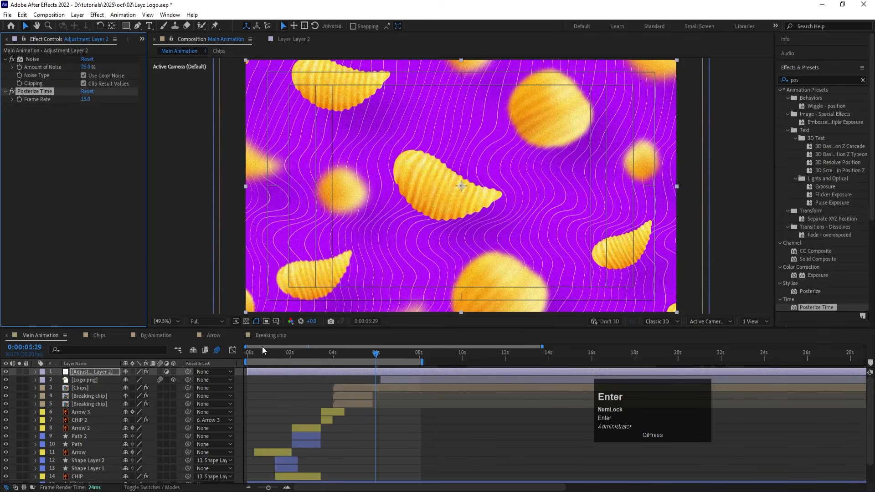
drag(262, 350, 228, 351)
key(space)
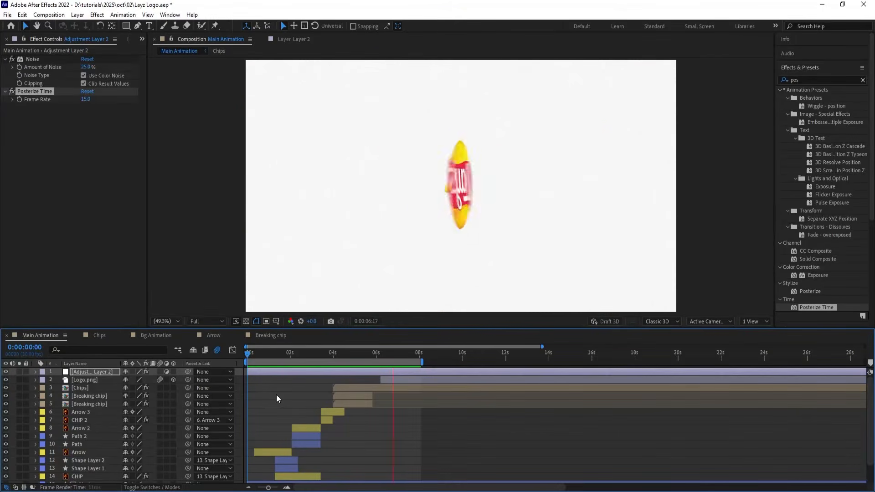
key(space)
Step: Set the Posterize Time frame rate to 24 and preview the animation from the start
click(89, 100)
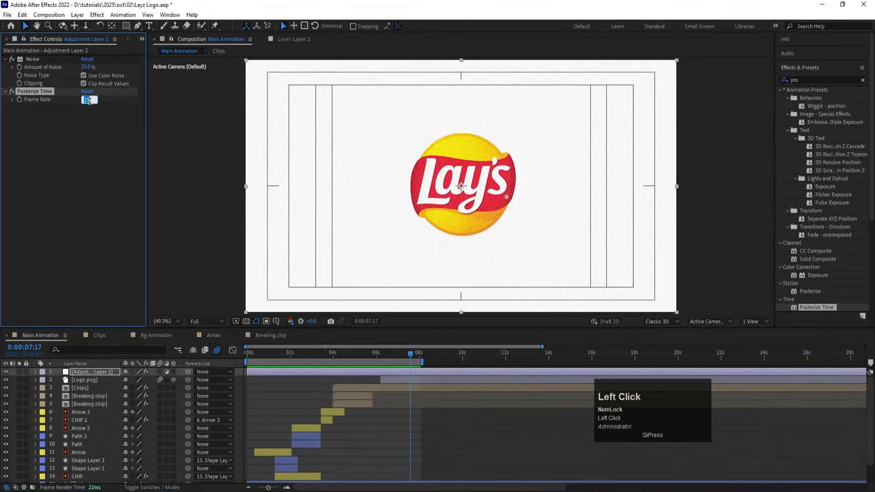
click(262, 353)
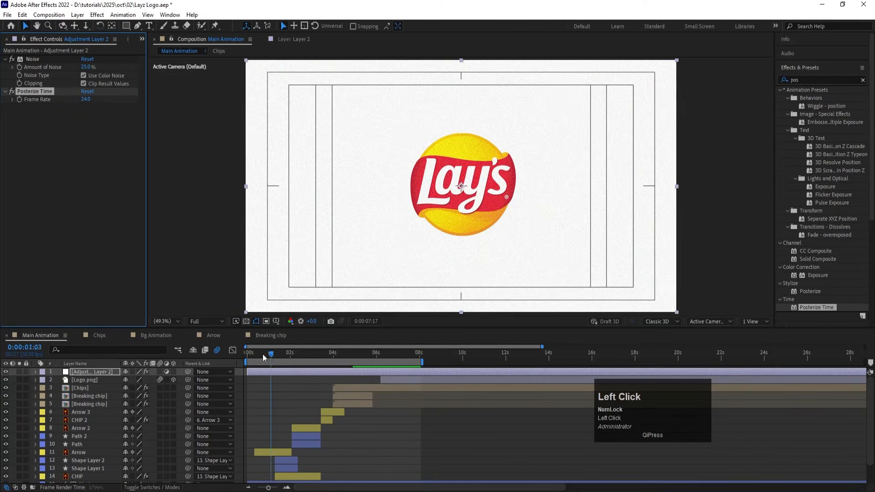
key(space)
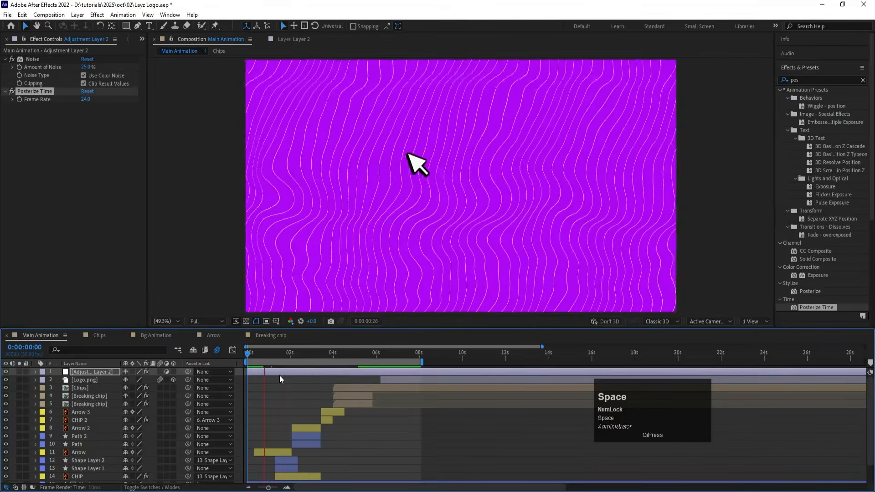